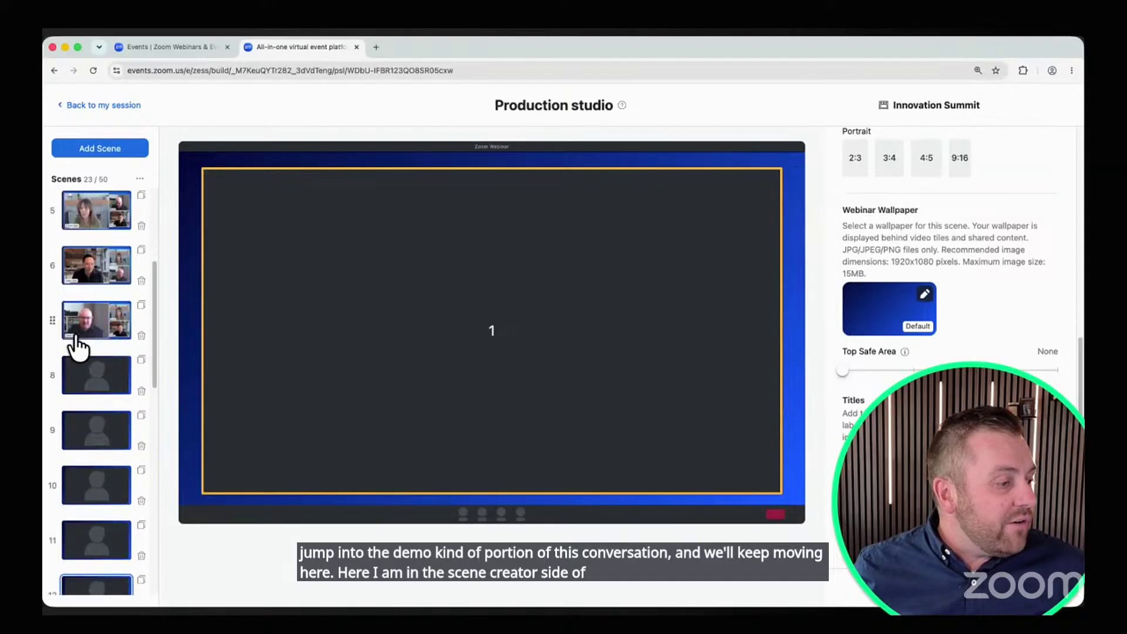
Save the unsaved scene, open scene 6 and play a few seconds of its video
click(88, 347)
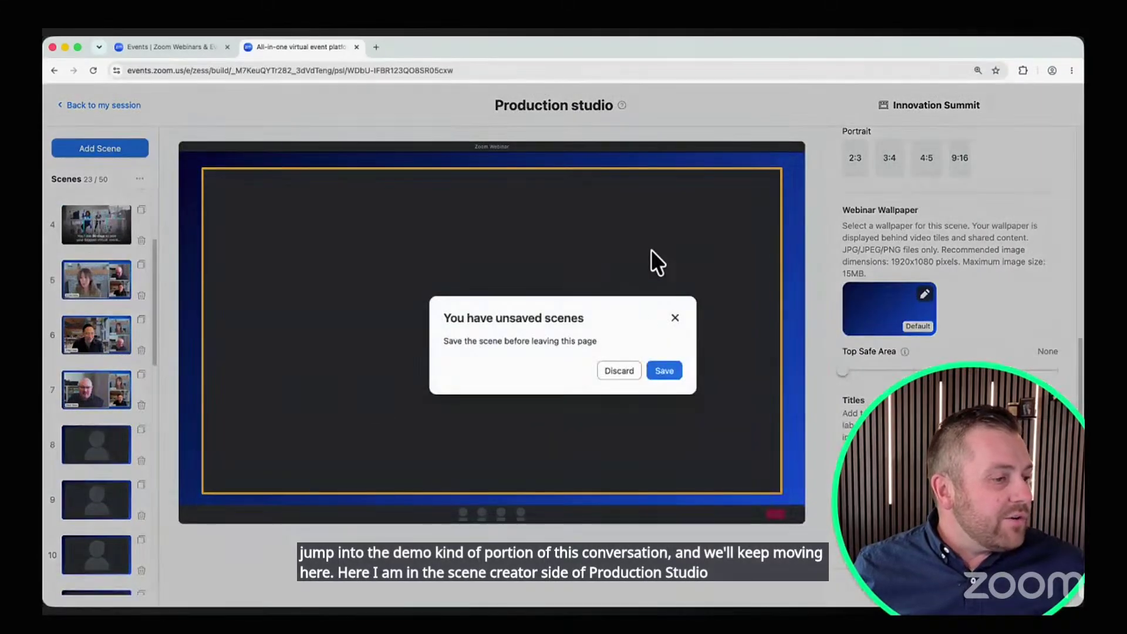
click(664, 370)
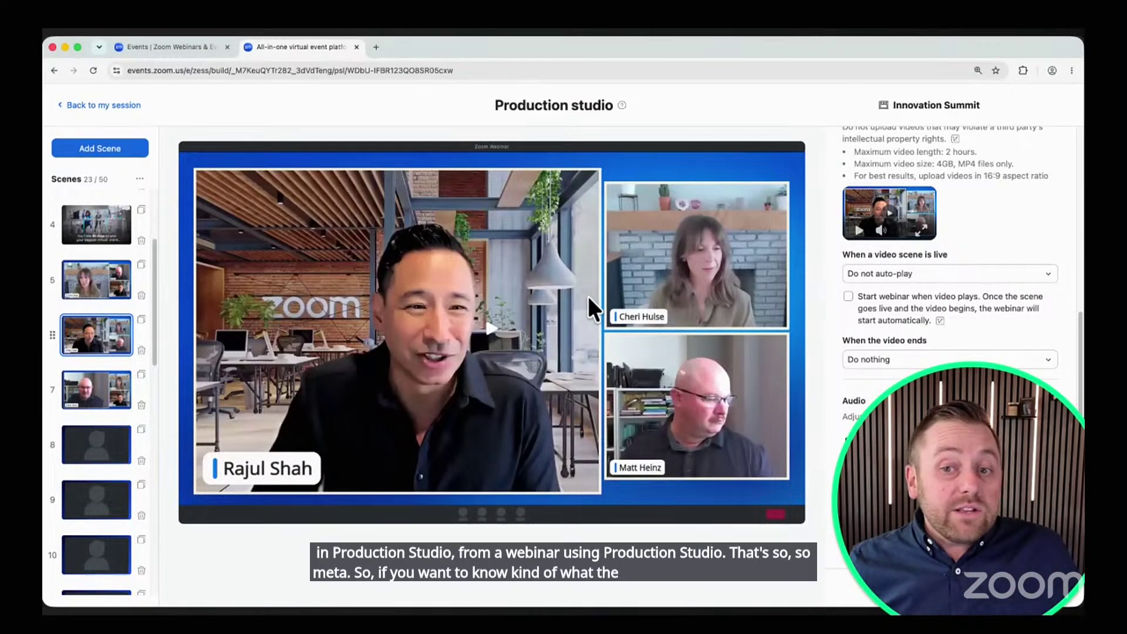
mouse_move(447, 281)
click(524, 347)
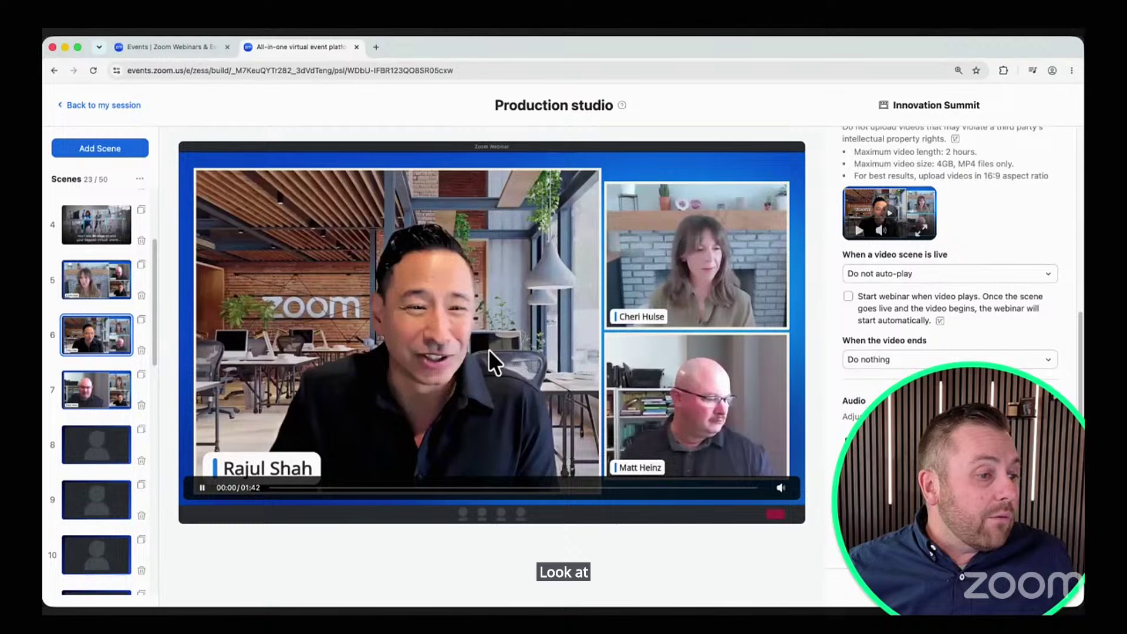
click(281, 442)
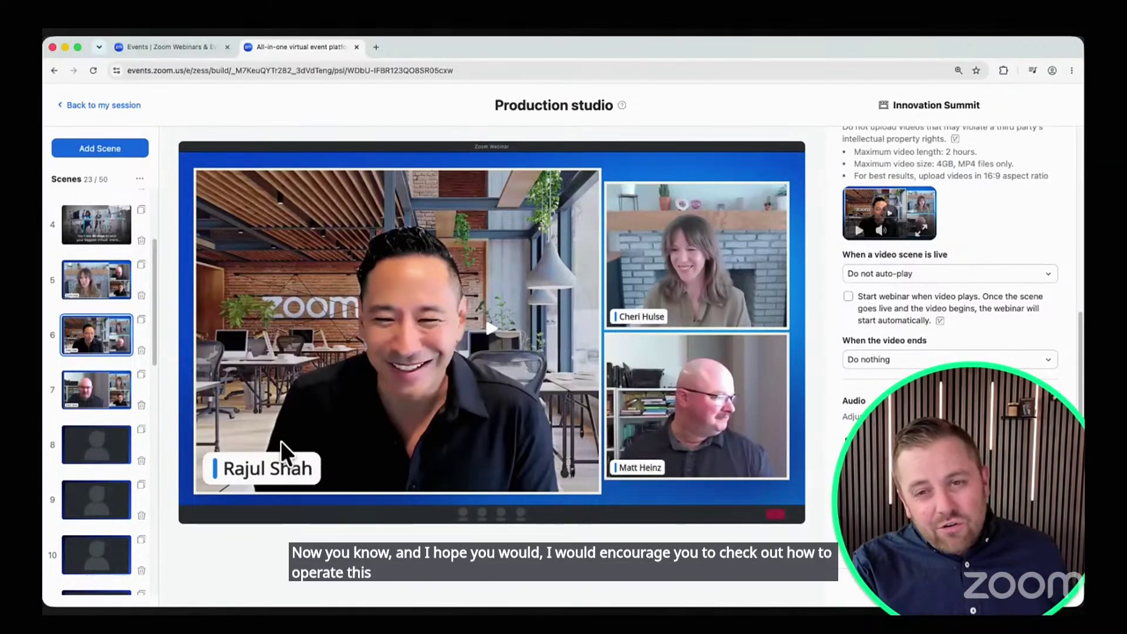
Look through the scene list, open scene 1 and briefly play its innovationsummit countdown video
scroll(100, 411, down, 10)
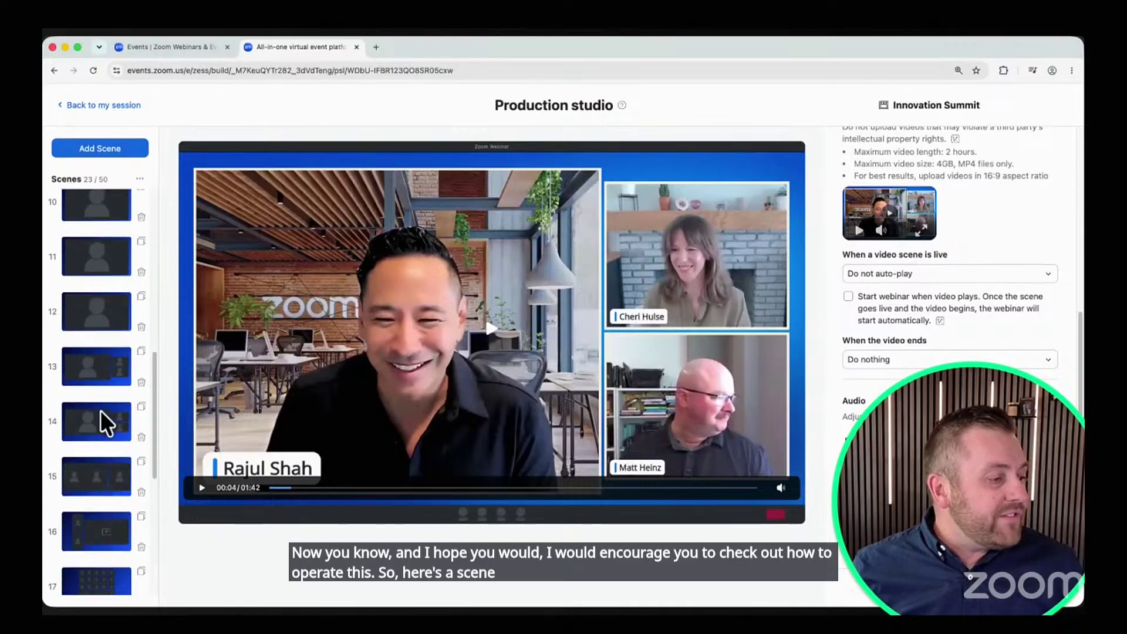
scroll(100, 412, up, 15)
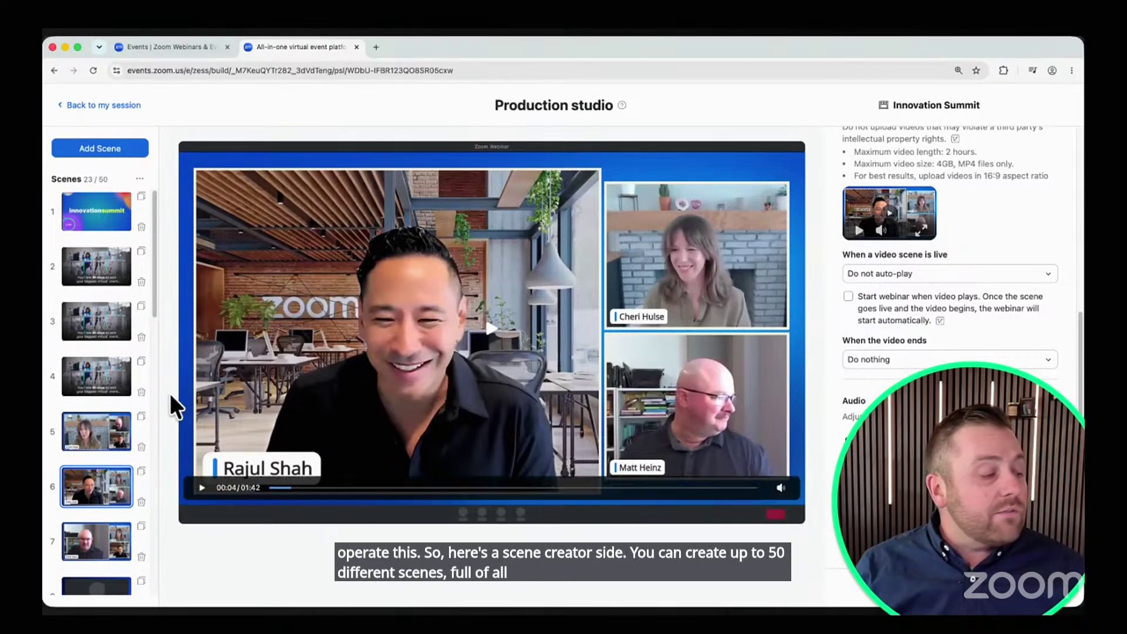
click(109, 225)
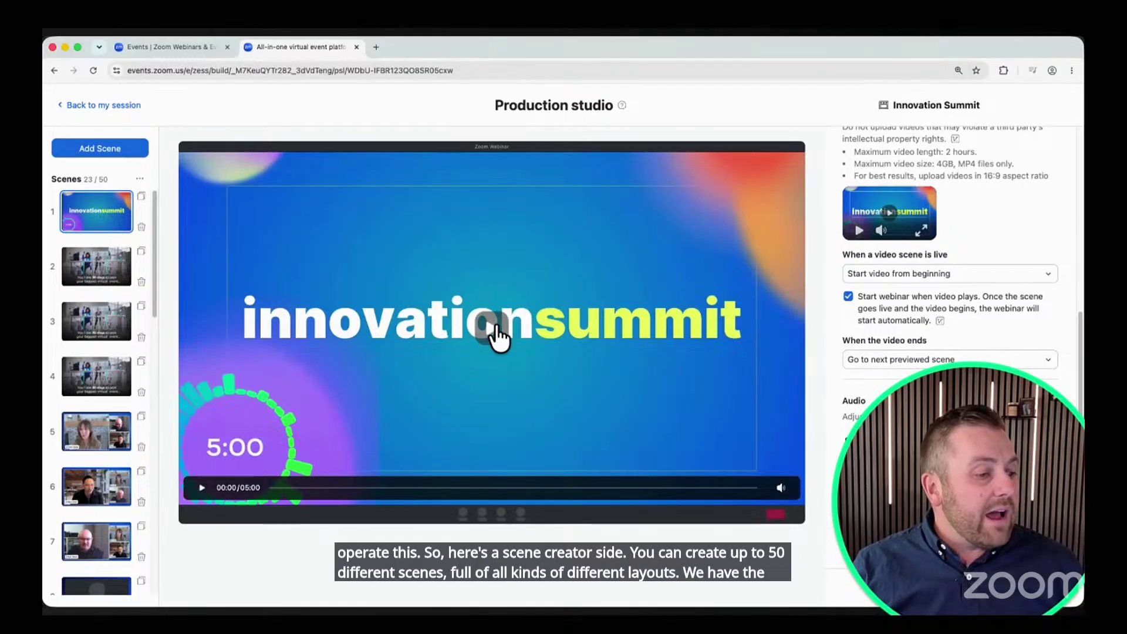
click(531, 349)
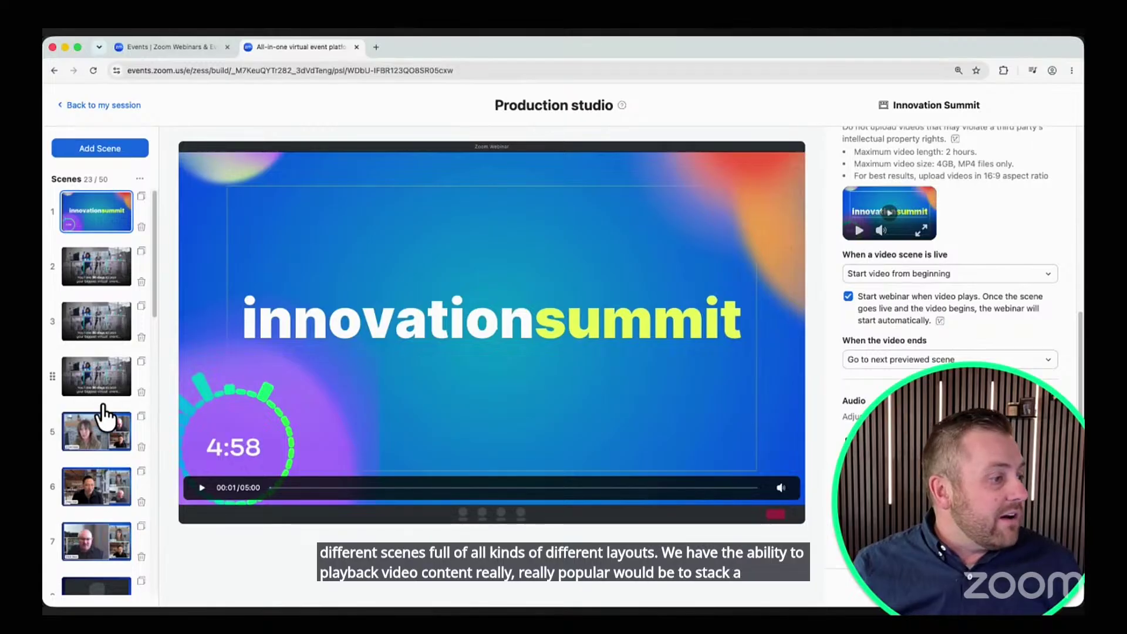
Preview the opening marketing video in scene 4 and open scene 5
click(112, 384)
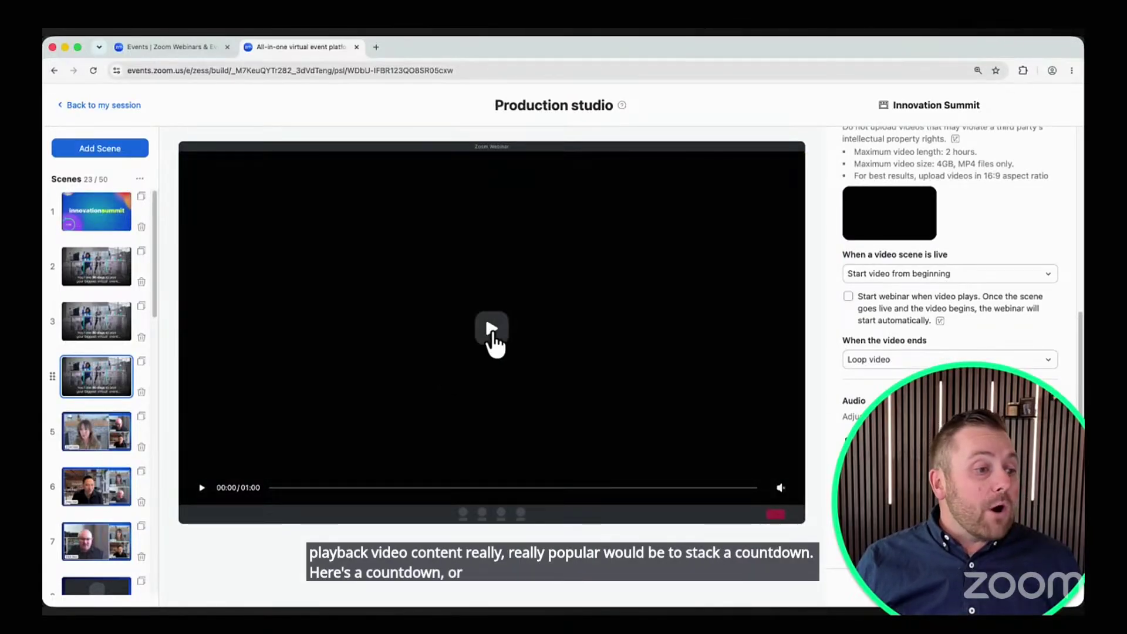
click(492, 330)
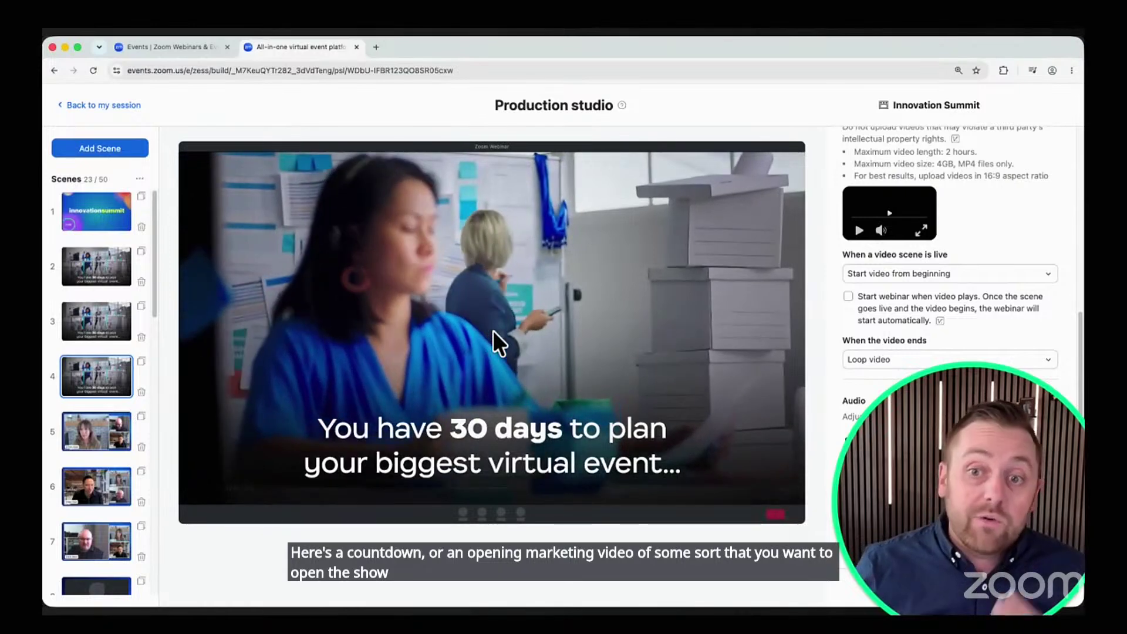
scroll(88, 405, down, 1)
click(106, 408)
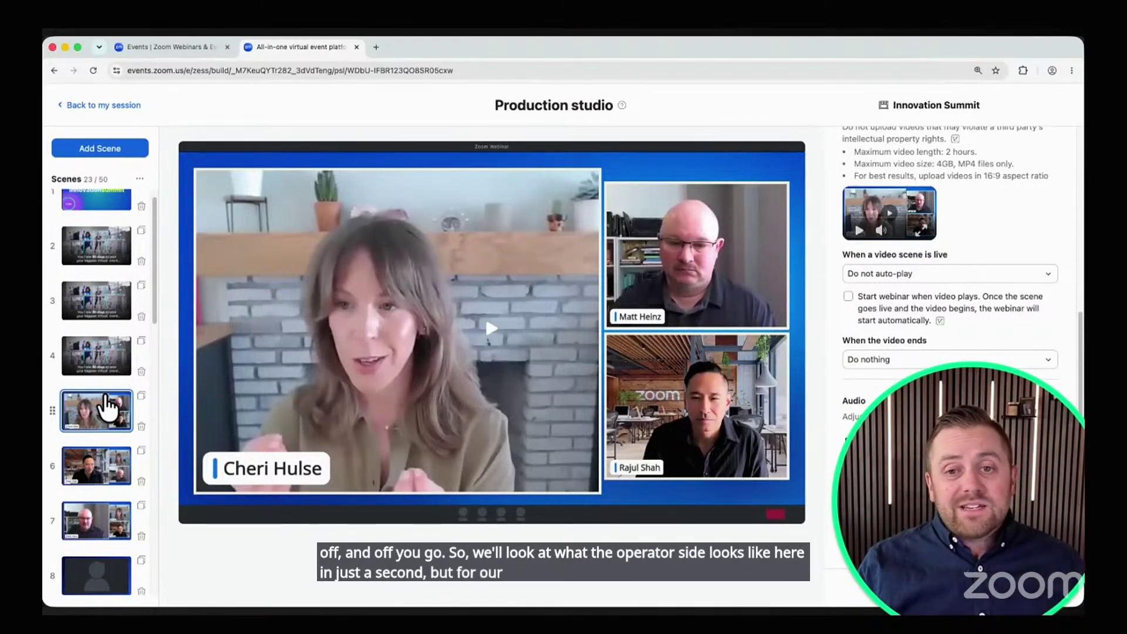
Change scene 14 to the layout with three stacked tiles to the left of one large speaker tile
scroll(100, 478, down, 10)
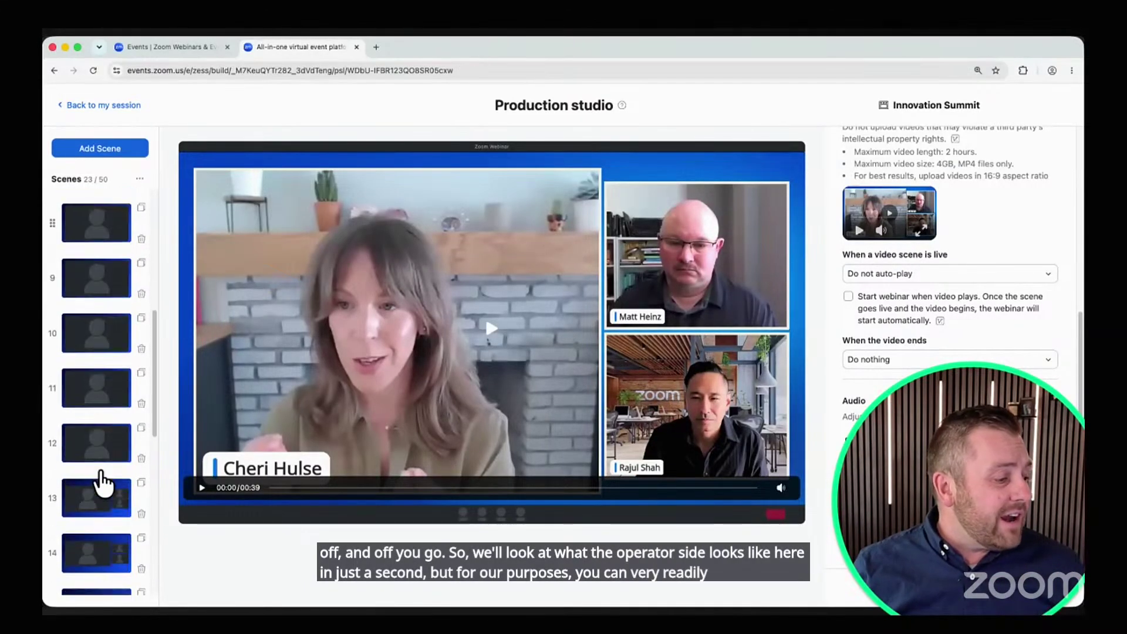
click(101, 375)
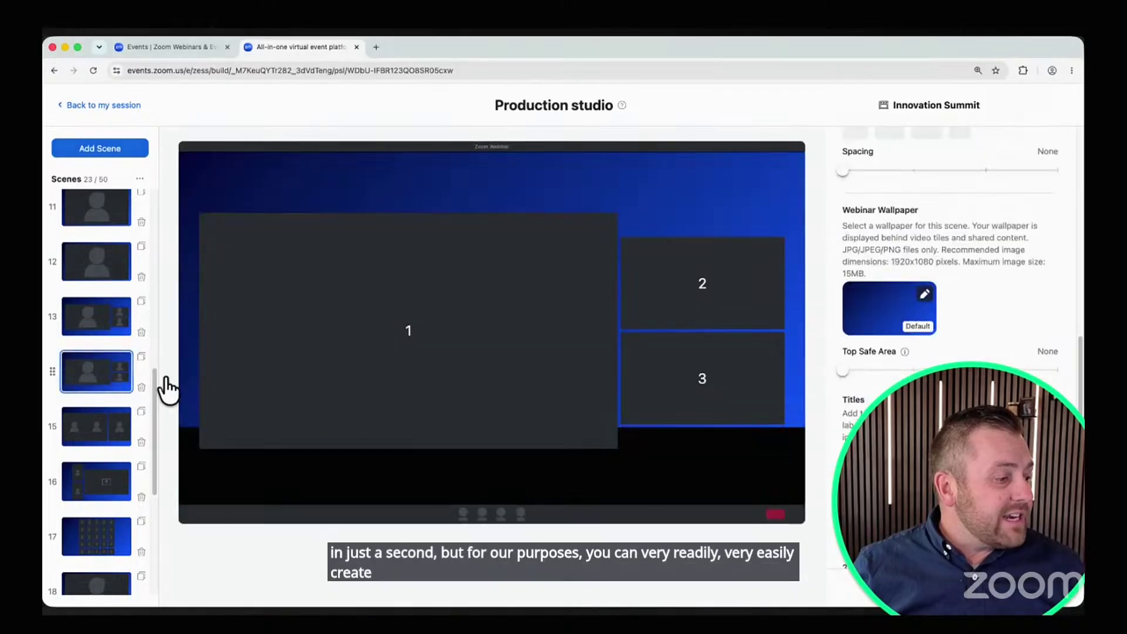
scroll(942, 296, up, 10)
click(921, 211)
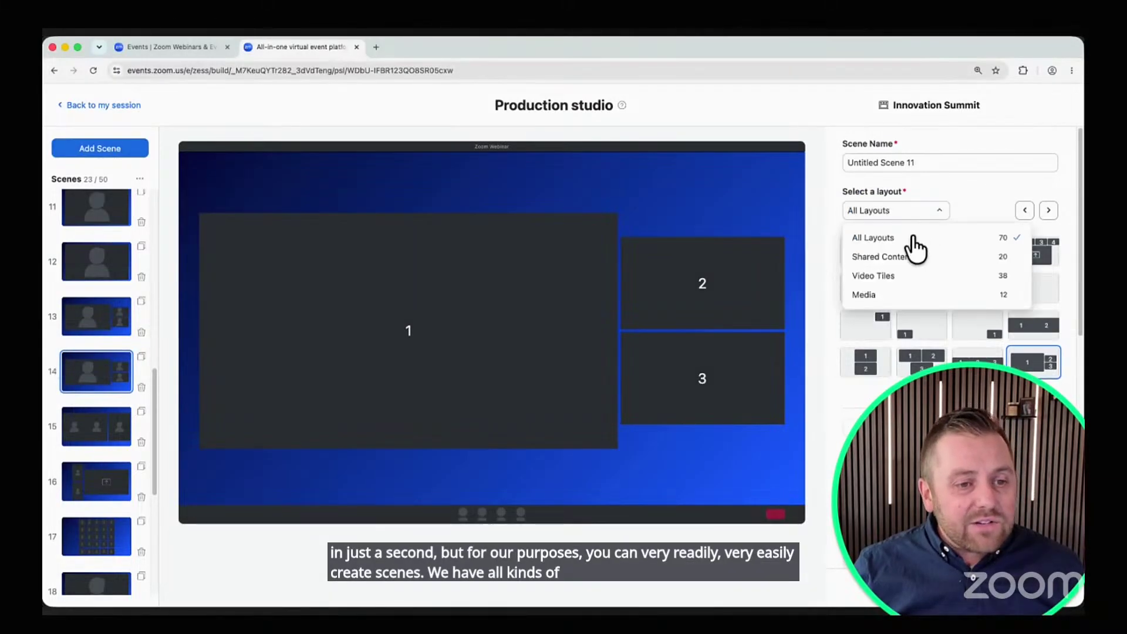
click(939, 212)
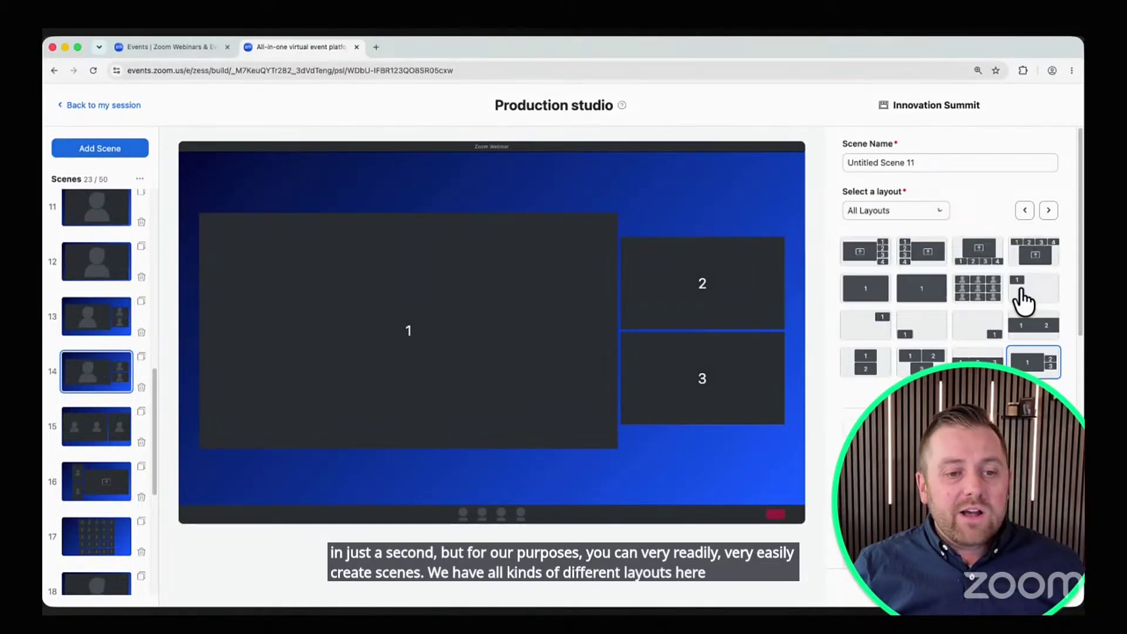
click(1047, 212)
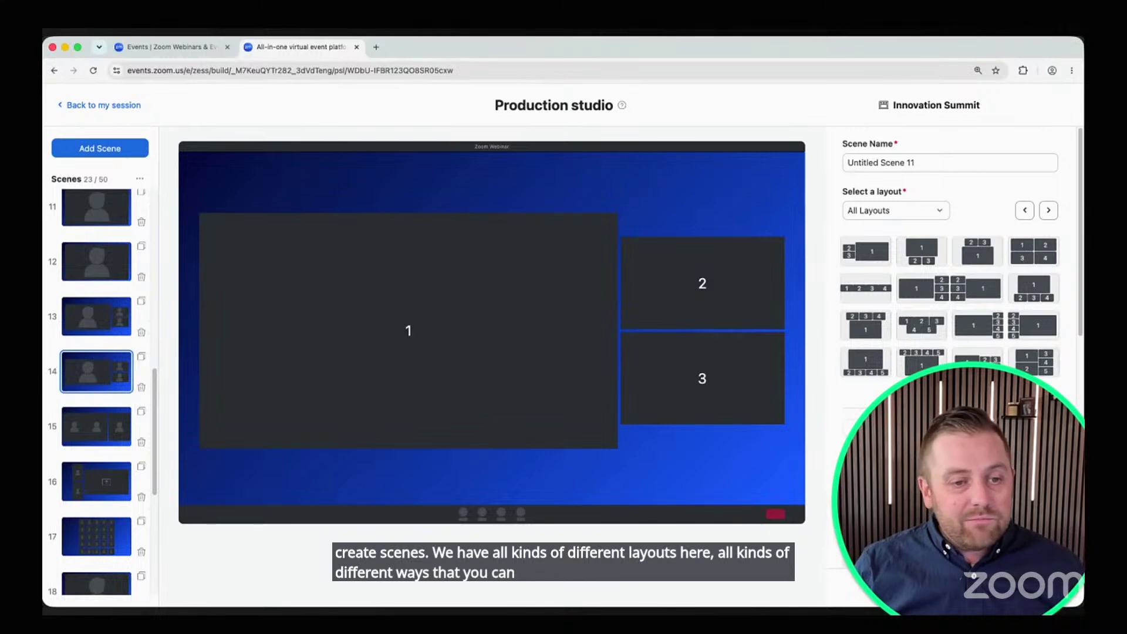
click(977, 287)
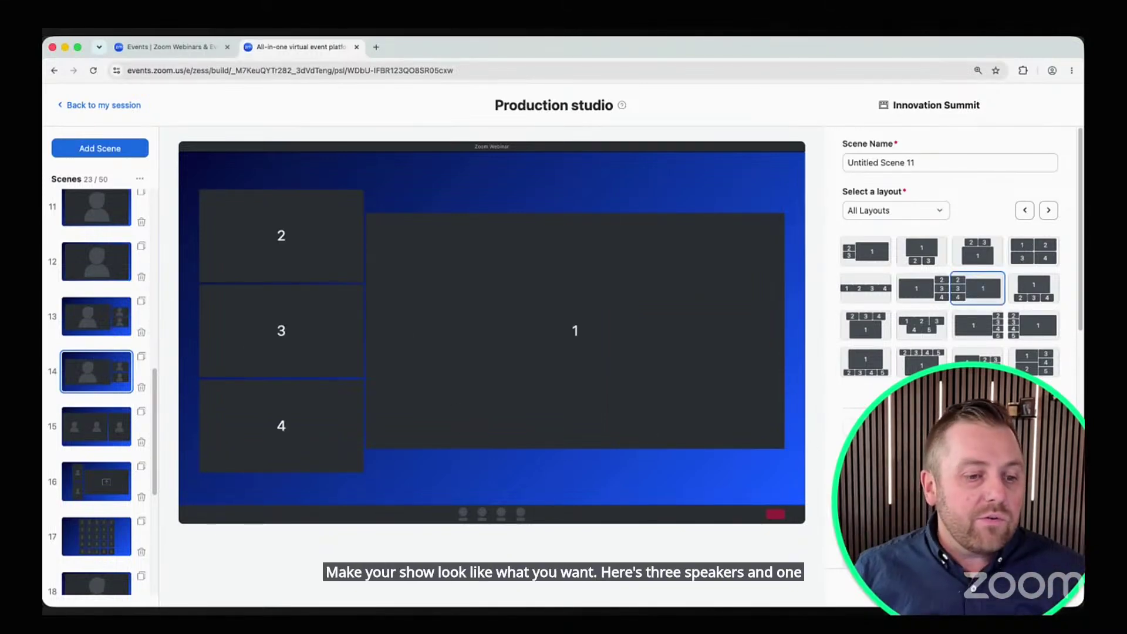
Add the translucent Keynote lower third to scene 14 and save the scene while switching to scene 12
scroll(949, 265, down, 5)
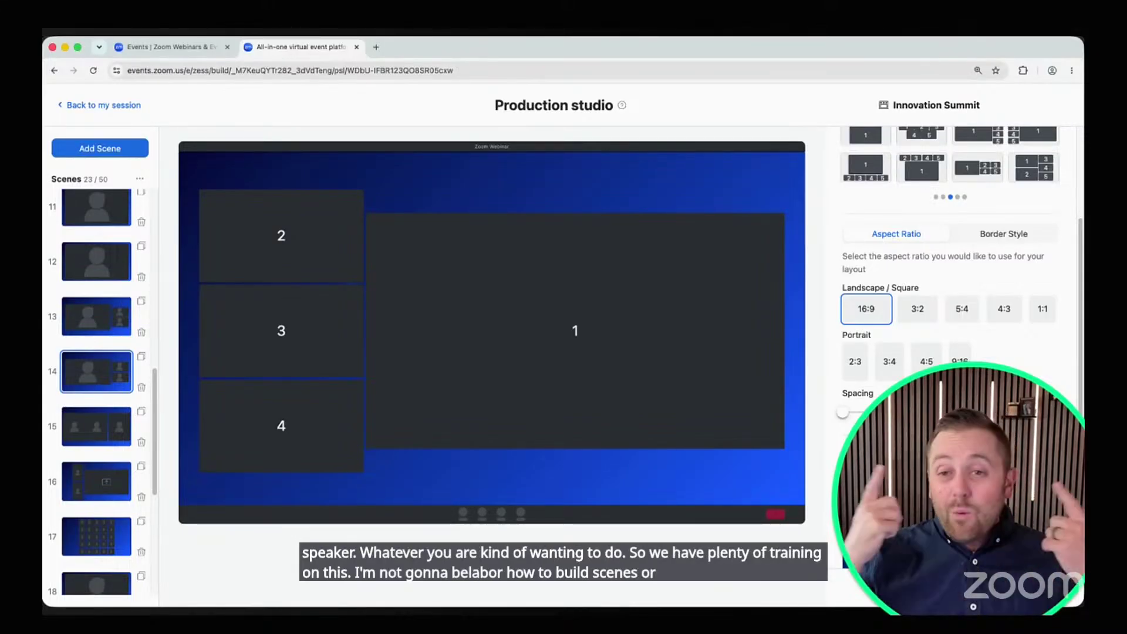
scroll(950, 293, down, 5)
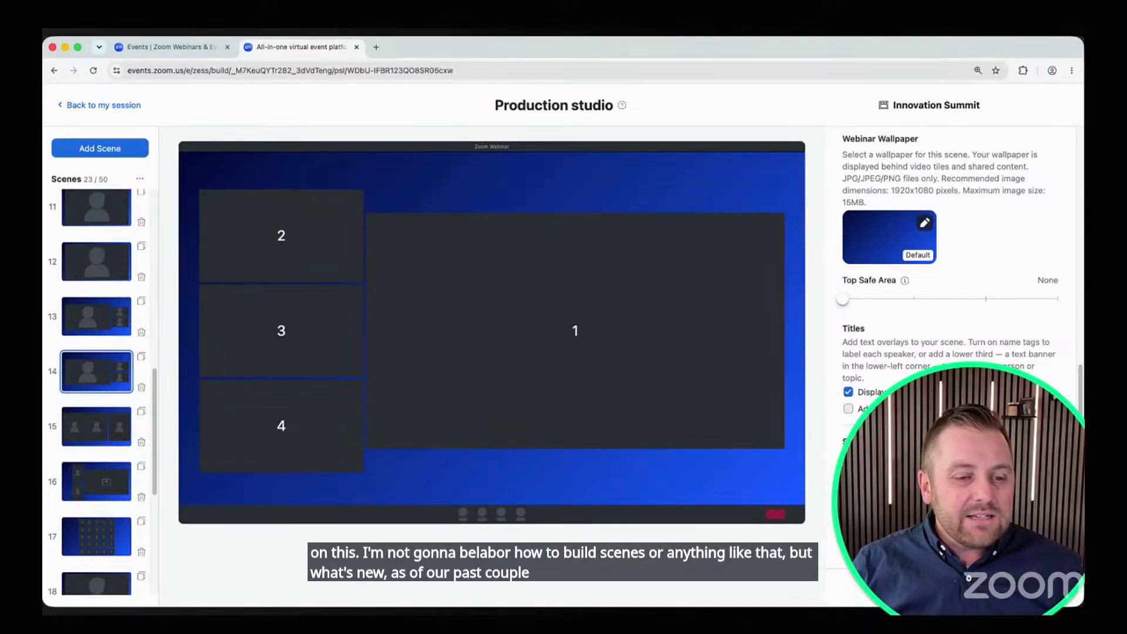
click(847, 408)
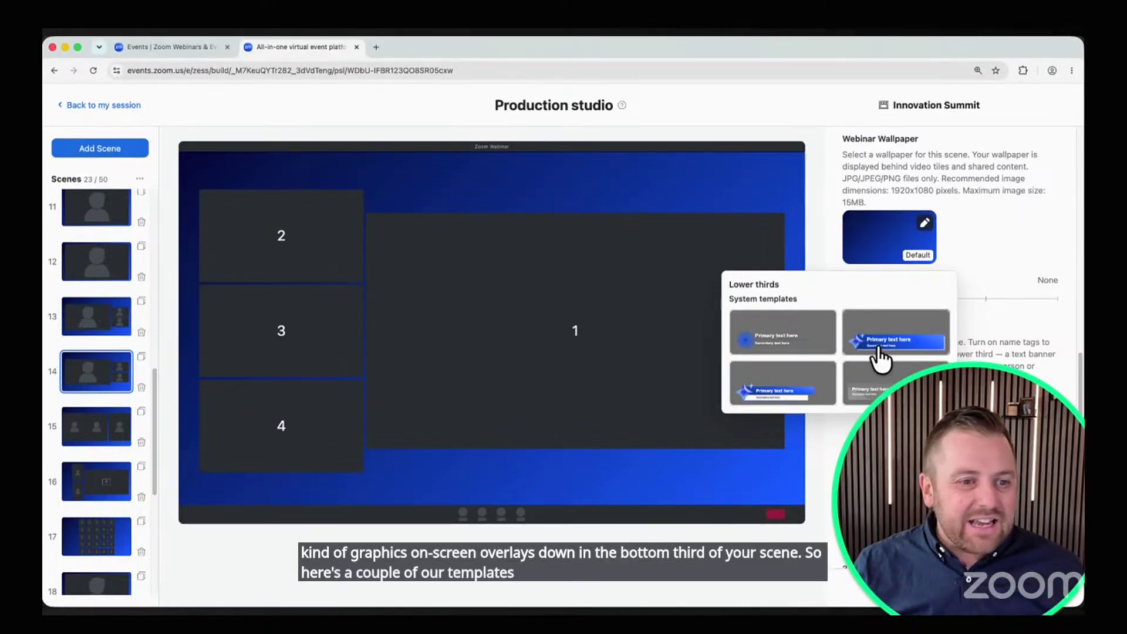
click(879, 351)
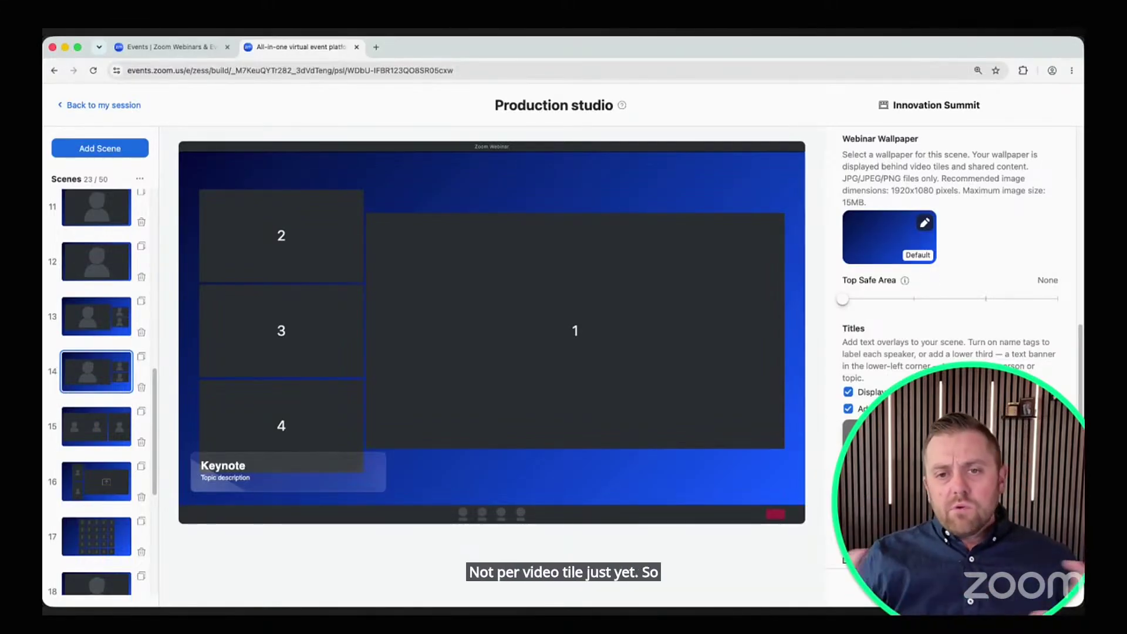
click(99, 277)
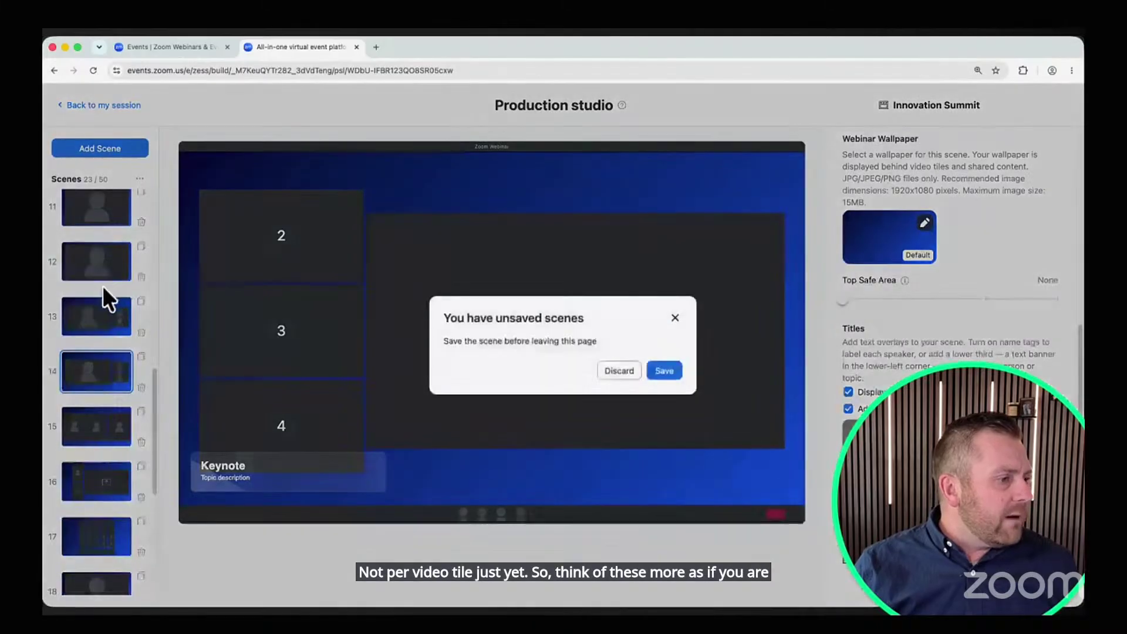
click(662, 372)
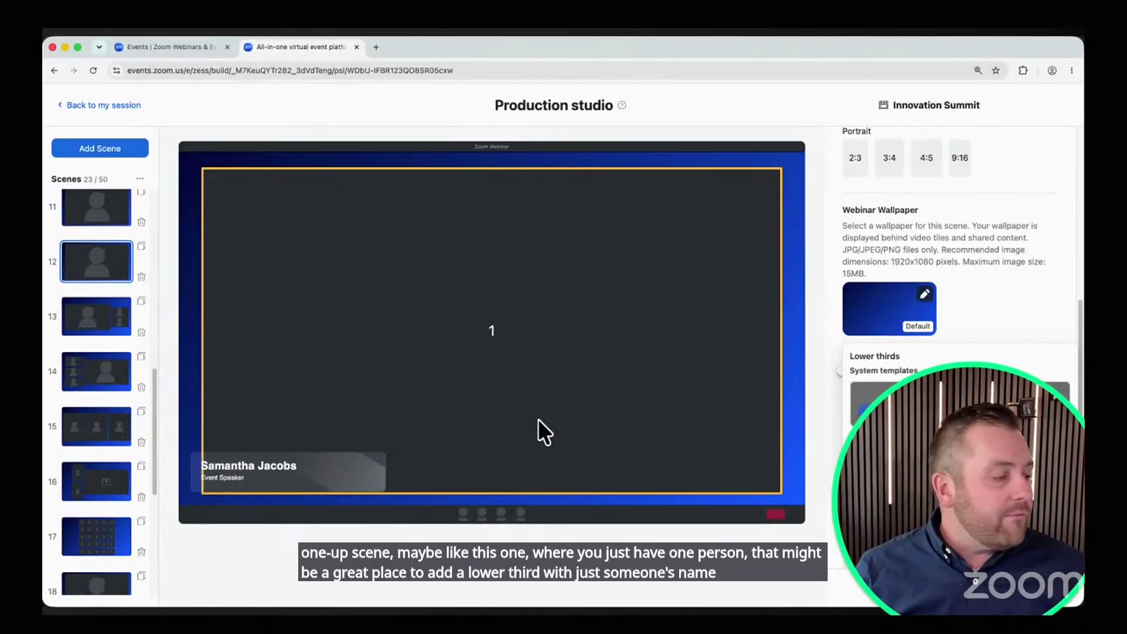
Save scene 12 with its event speaker lower third and add the translucent Keynote lower third to scene 15
click(96, 441)
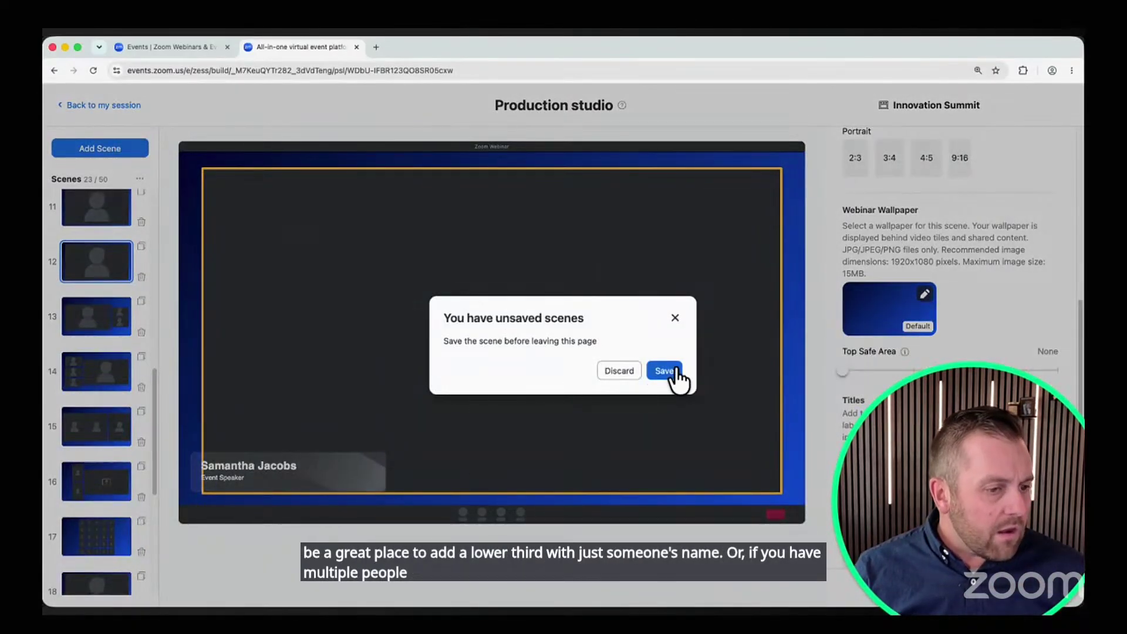
click(669, 373)
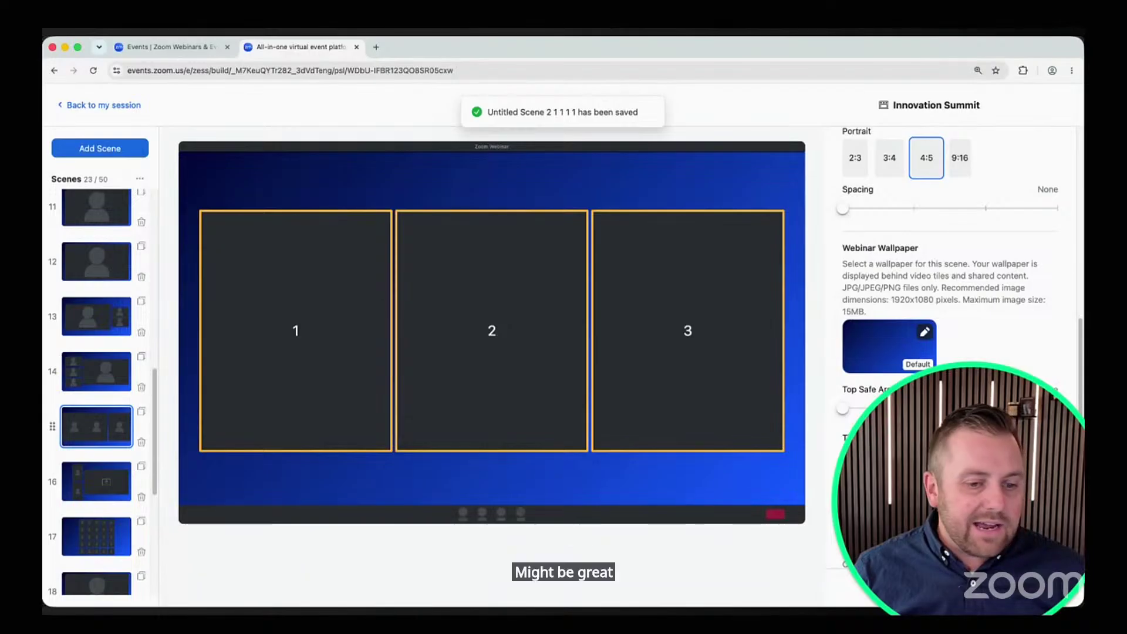
click(880, 546)
click(900, 440)
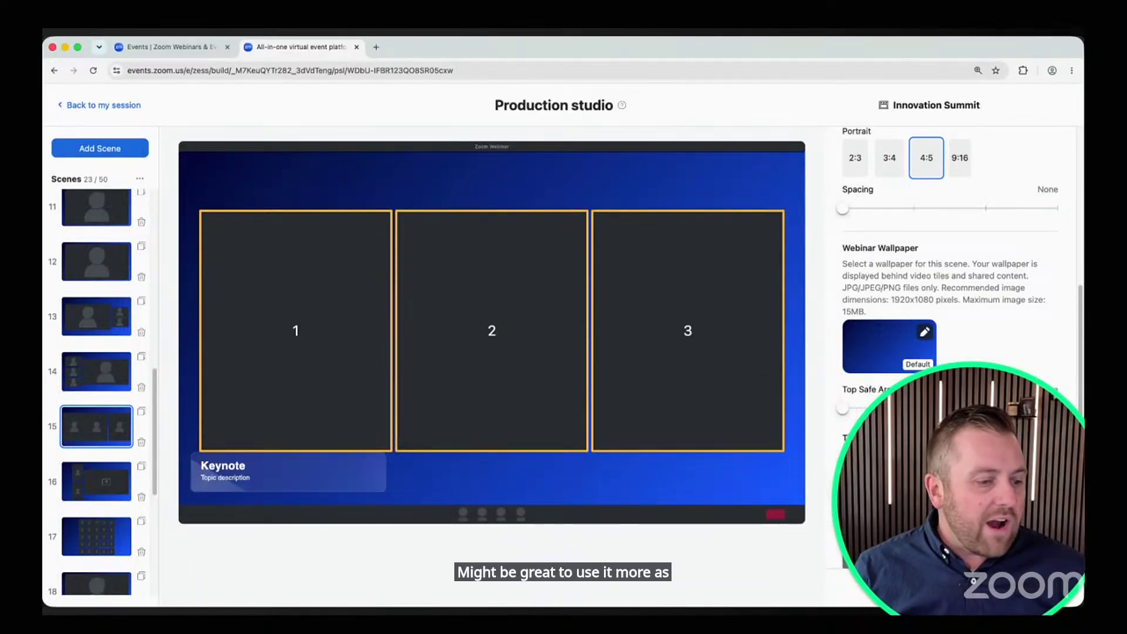
Set the primary text of scene 15's lower third to "Next Up: Session #2 or Speaker # 2"
scroll(950, 346, down, 4)
scroll(925, 352, down, 1)
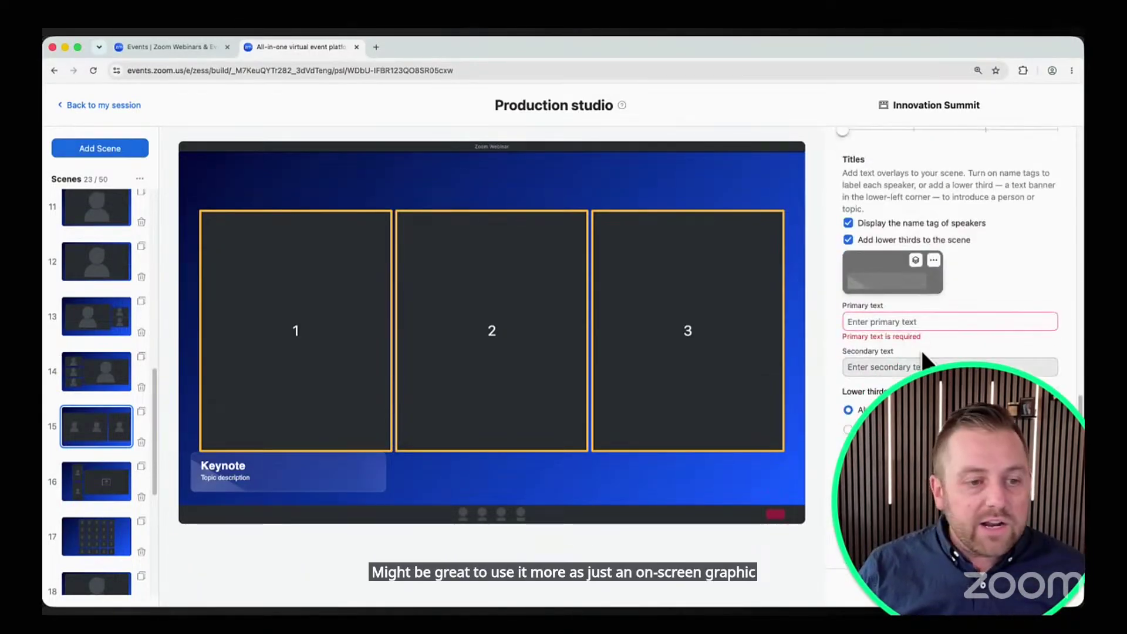
click(914, 319)
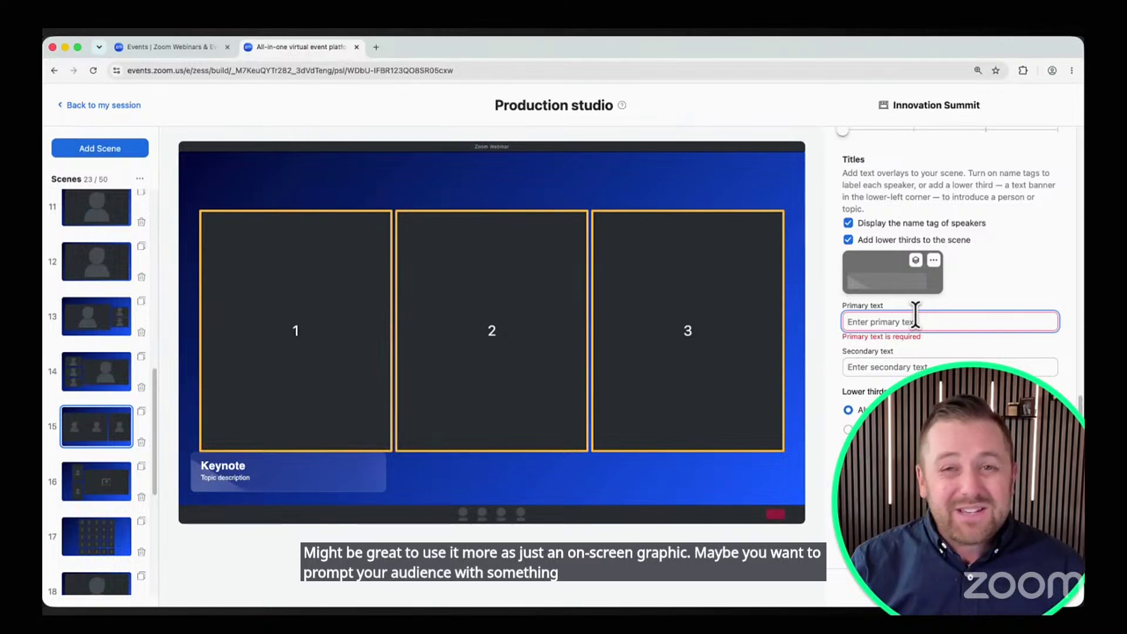
text(Nextup)
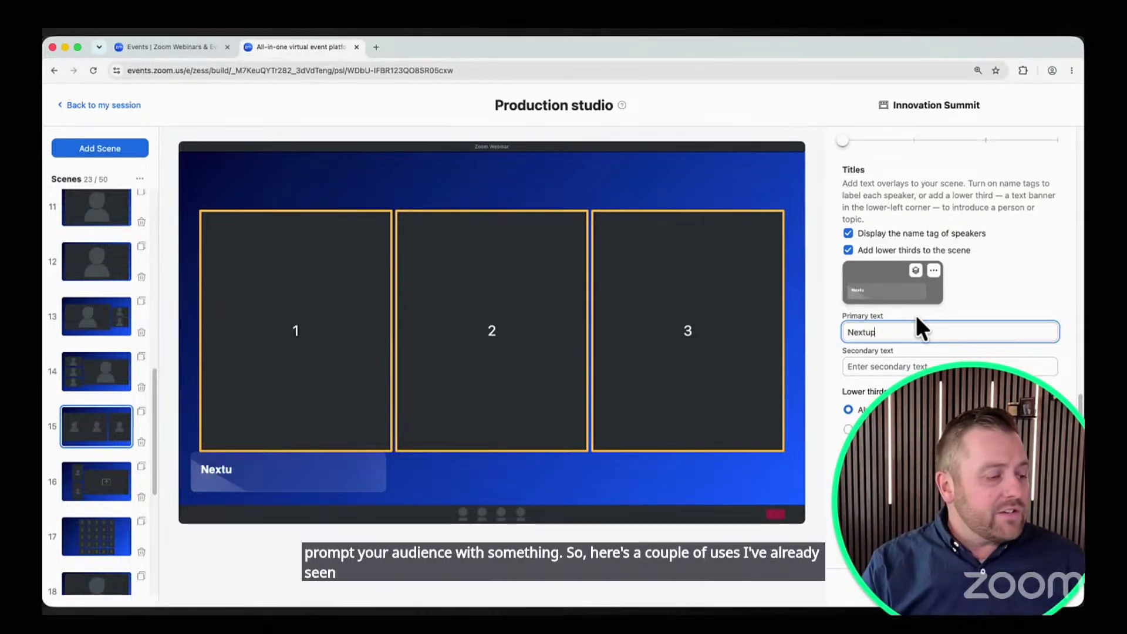
key(BackSpace)
key(BackSpace)
text(Up: Session)
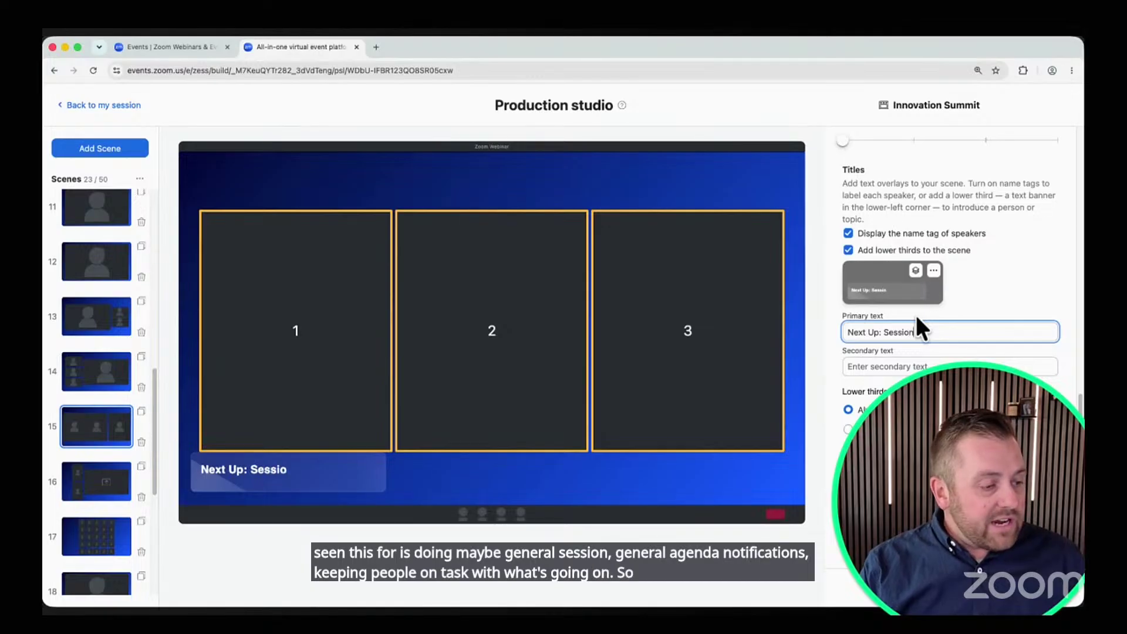
text(#2)
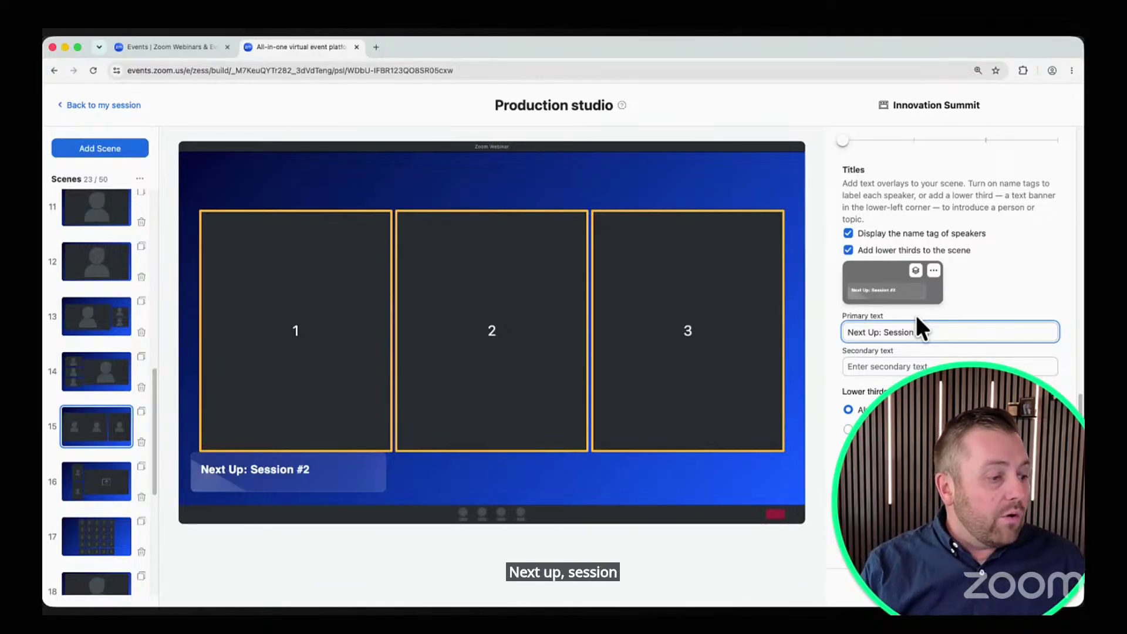
text( or Speaker # 2)
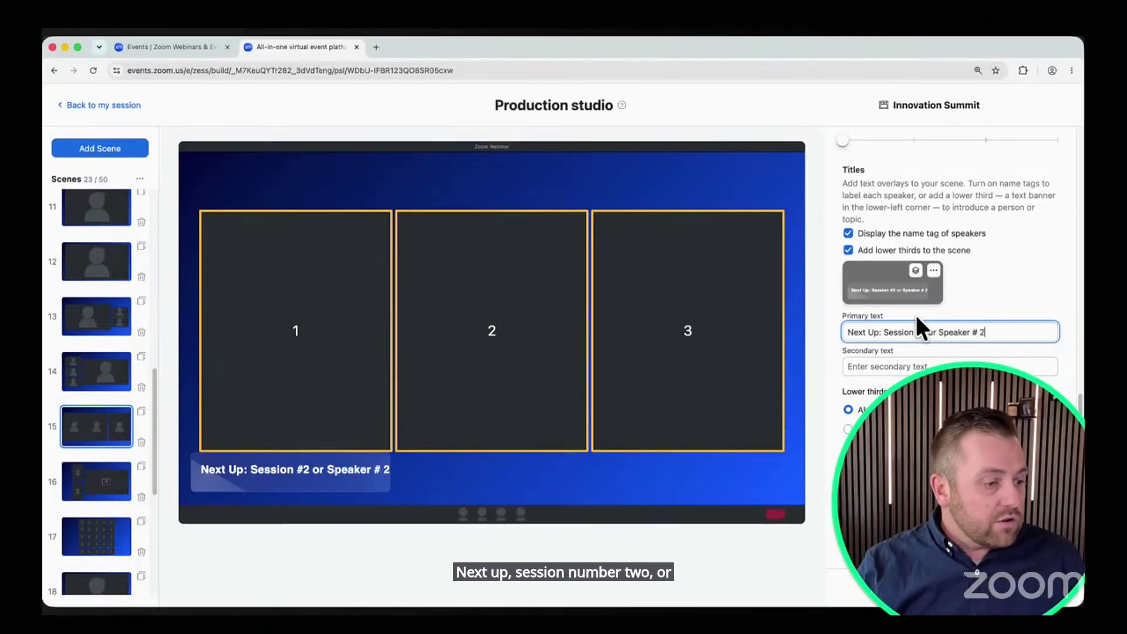
Set the secondary text of scene 15's lower third to "be sure to engage in chat and Q&A, we're listening!"
click(949, 362)
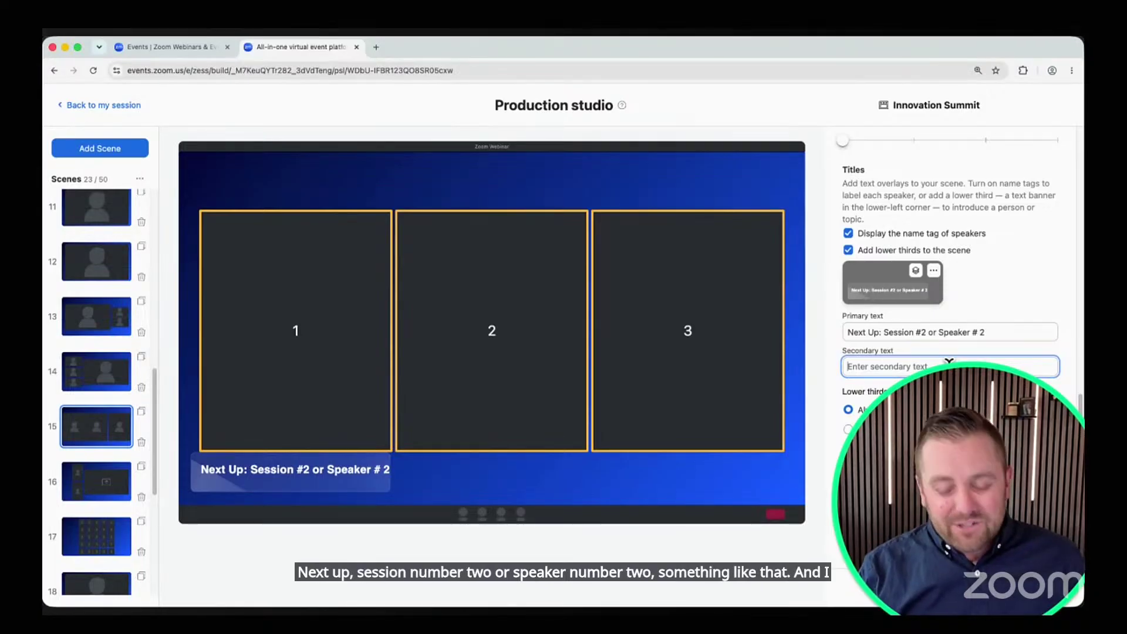
text(be sure to)
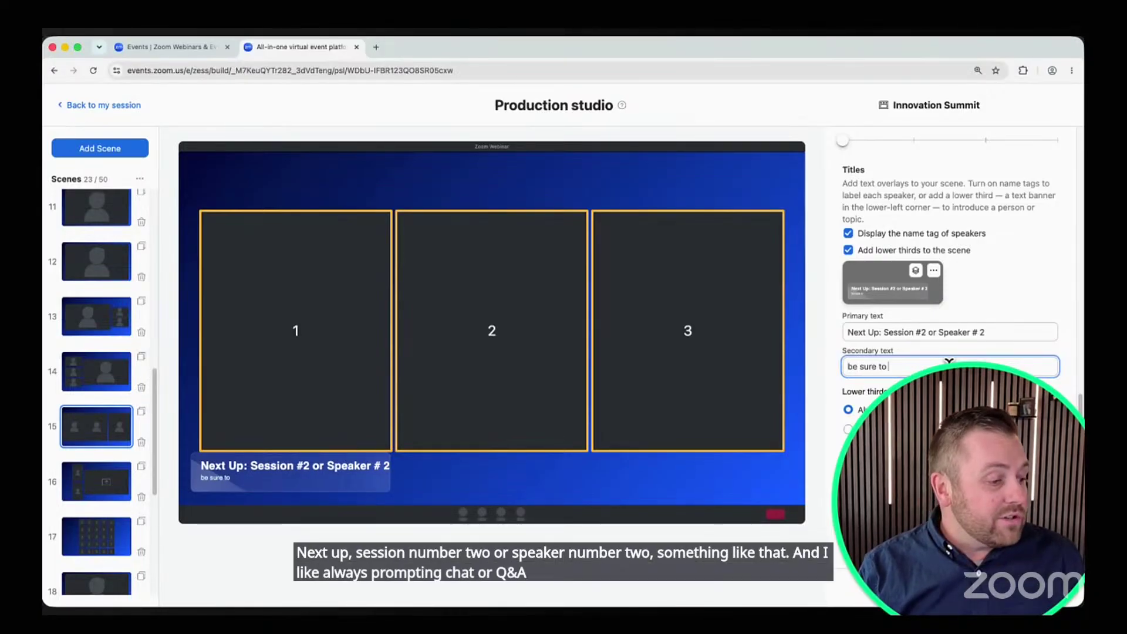
text( engage in ch)
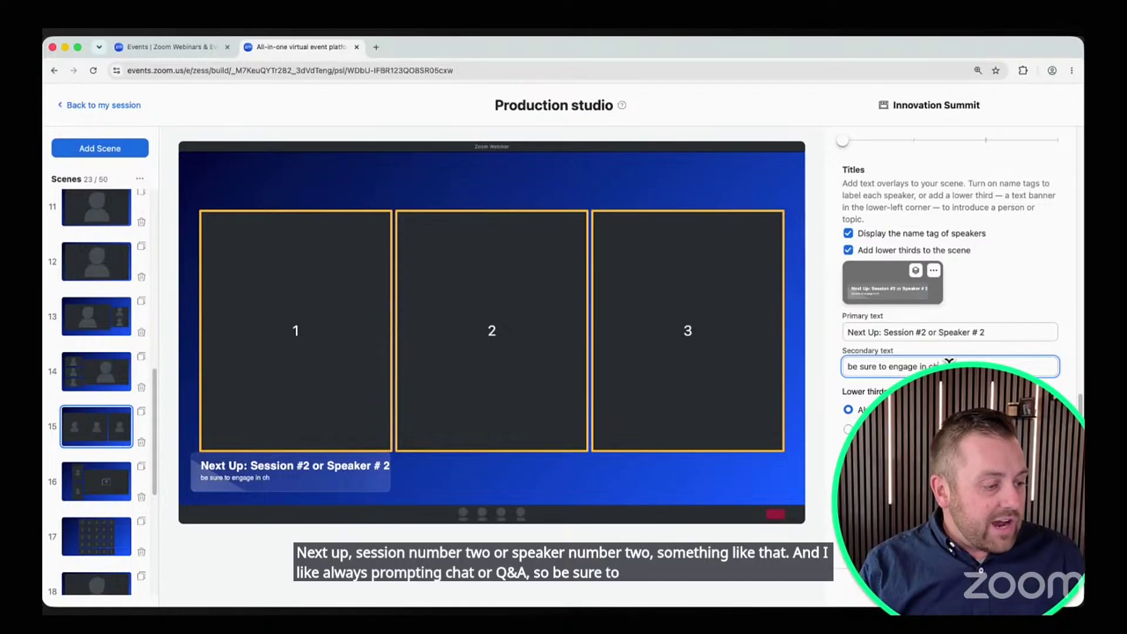
text(at and Q&A, we're listening!)
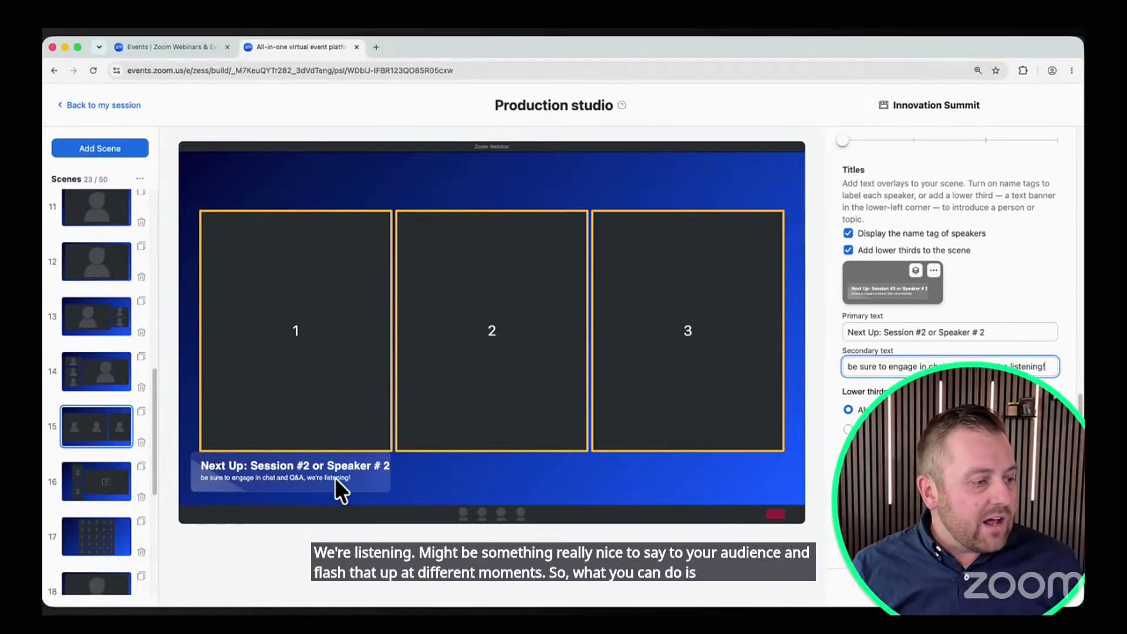
Replace the primary text of scene 15's lower third with "5:00 minutes left!"
click(1000, 328)
key(super+a)
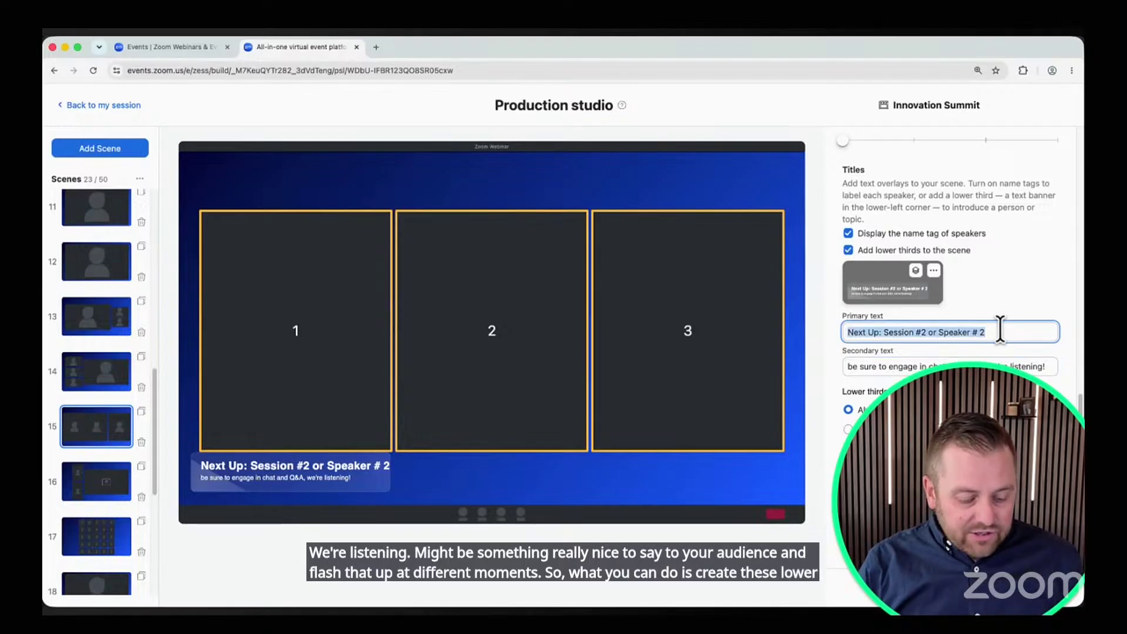
text(5:00 minutes left!)
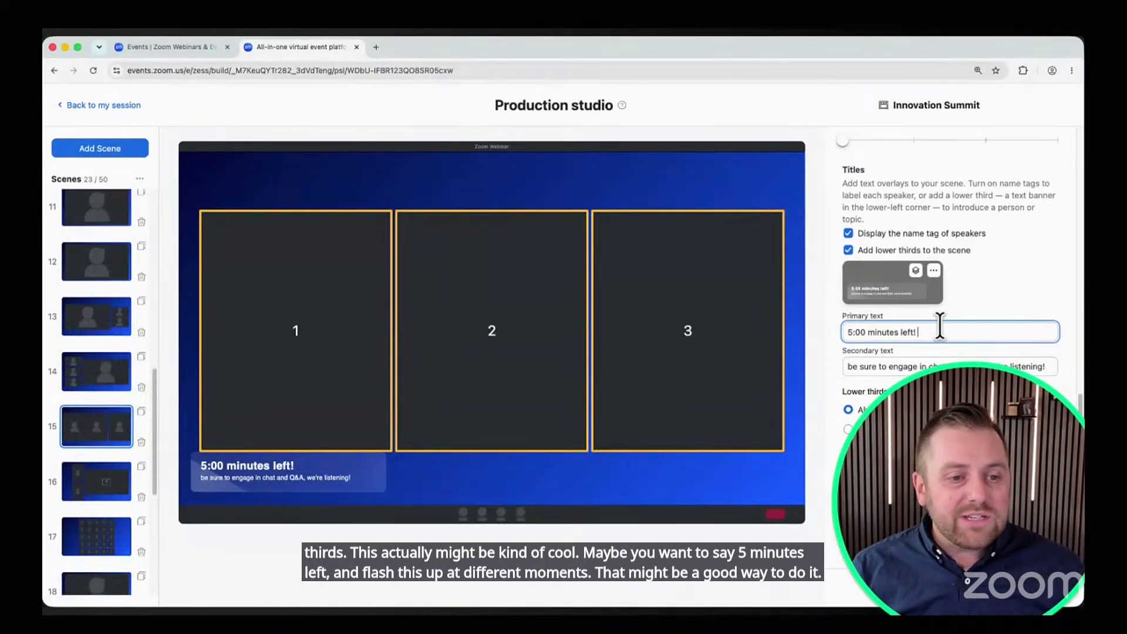
Change the color of scene 15's lower third to teal
click(933, 270)
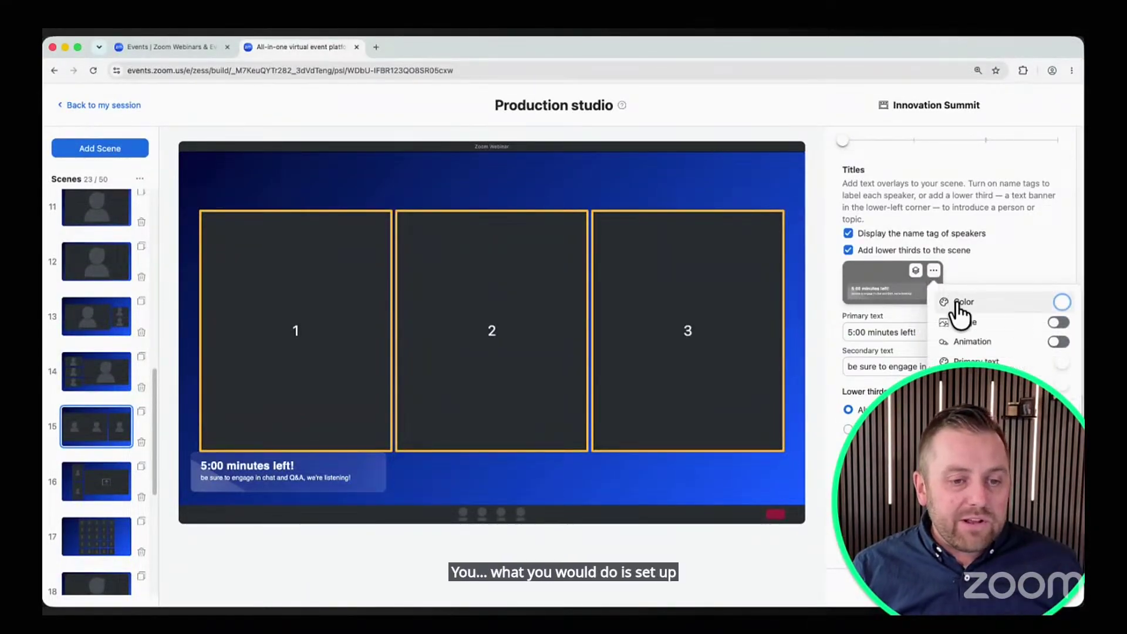
click(1061, 302)
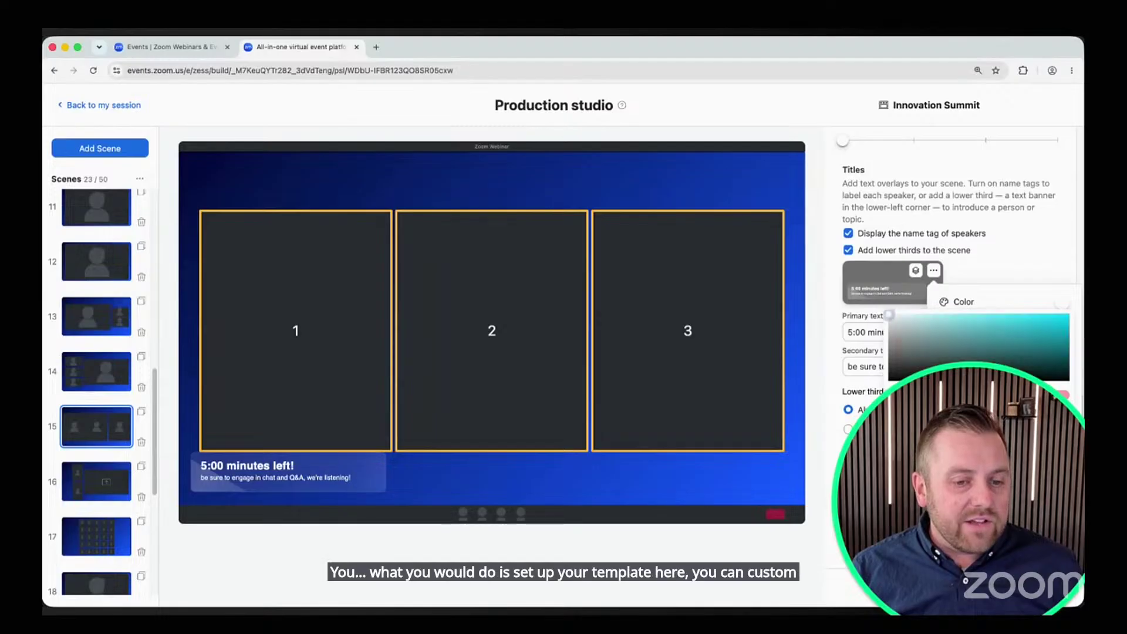
click(1040, 437)
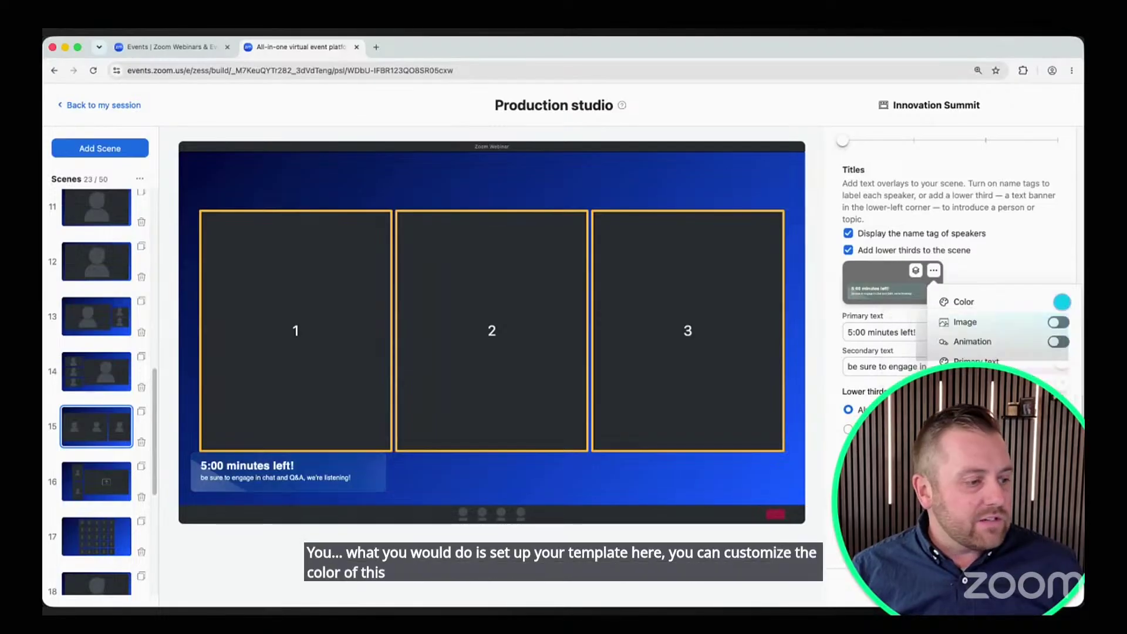
Enable an image on scene 15's lower third, search the image library for "company" and add company logo.png
click(1058, 324)
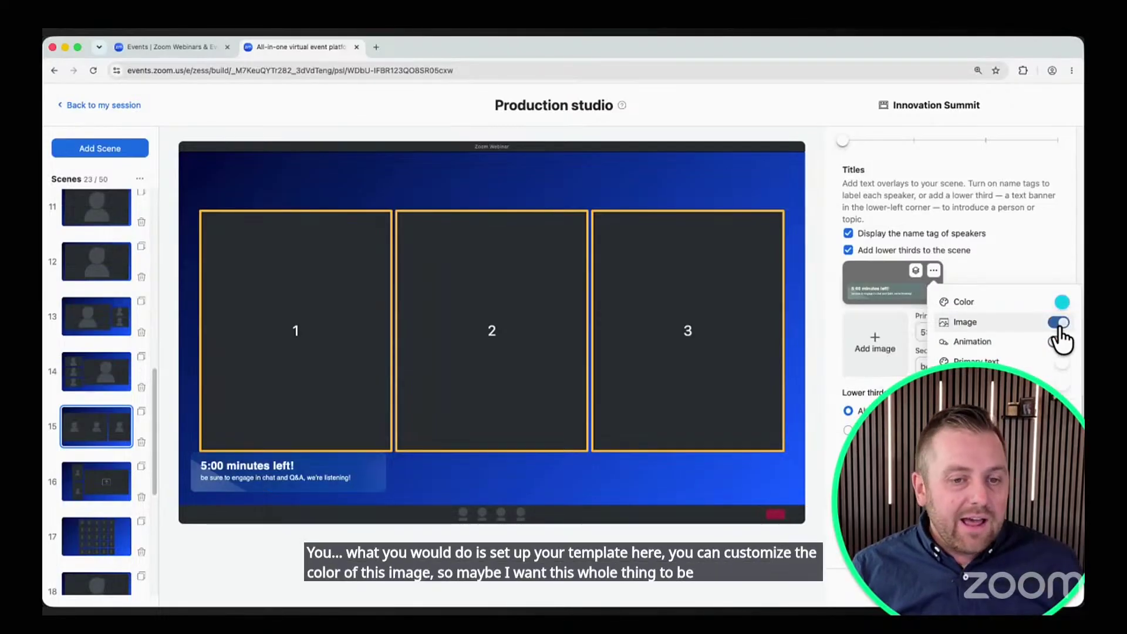
click(865, 349)
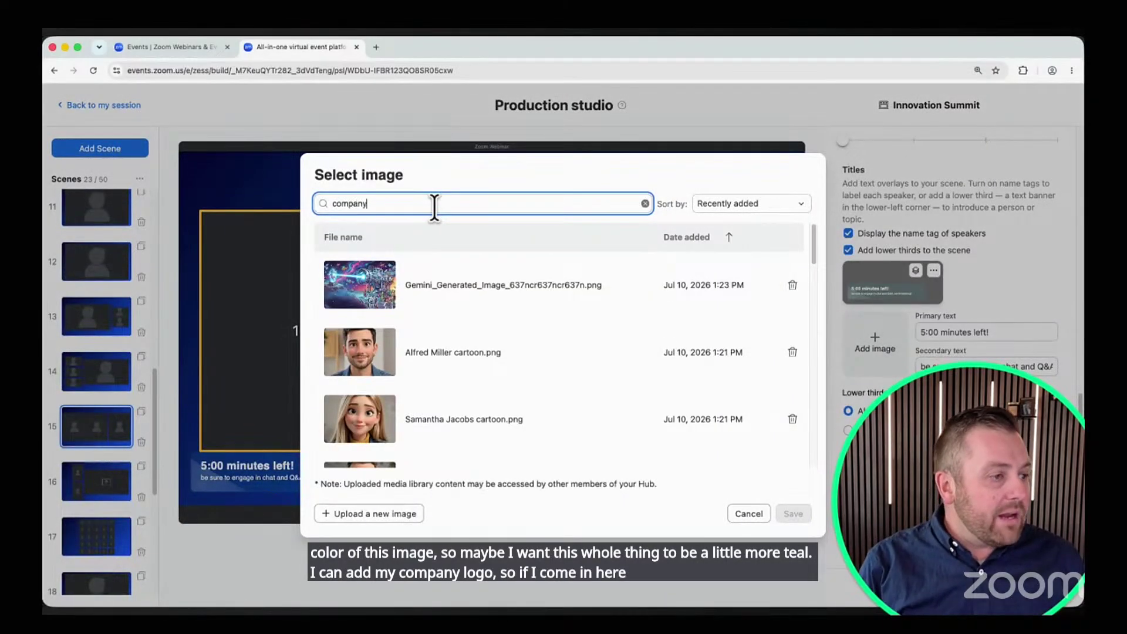
click(339, 298)
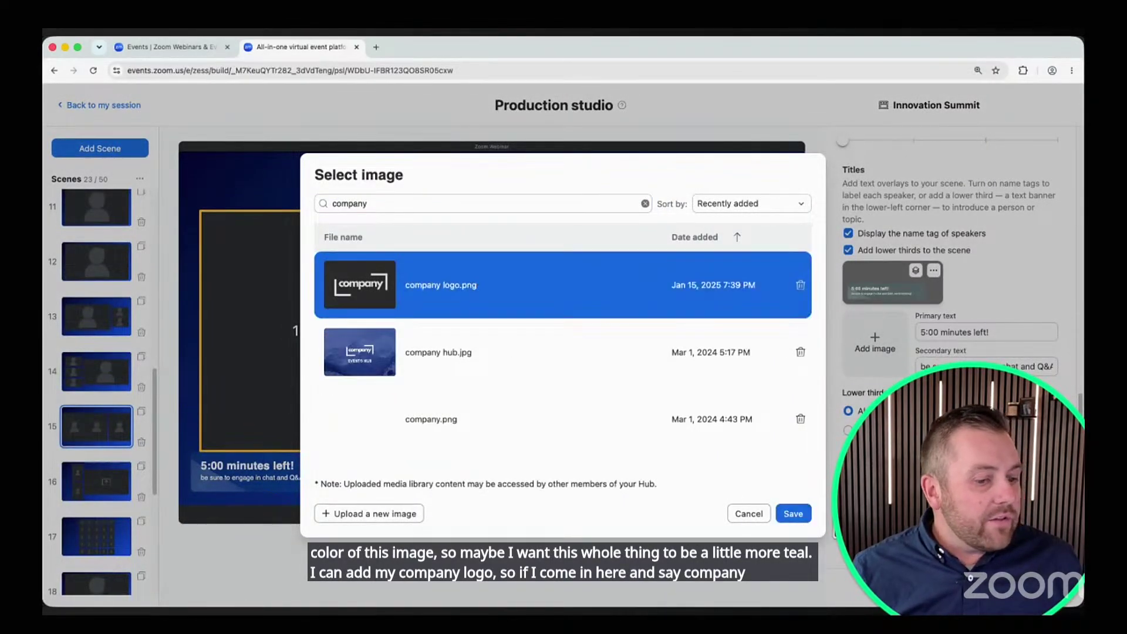
click(800, 517)
click(752, 487)
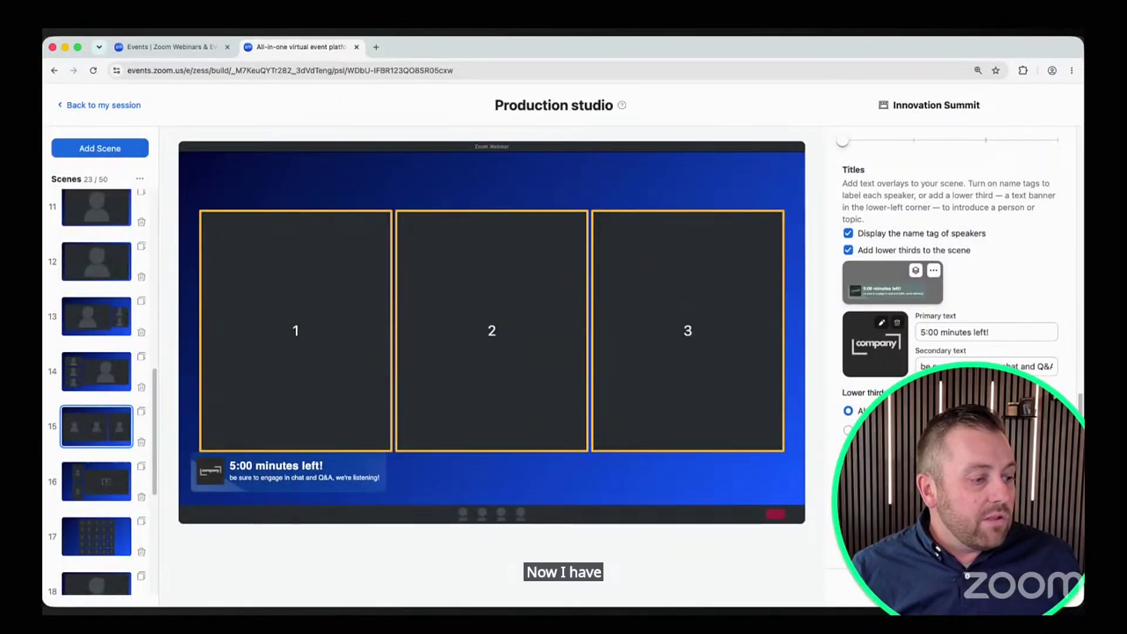
Turn on animation for scene 15's lower third and save the scene
click(933, 271)
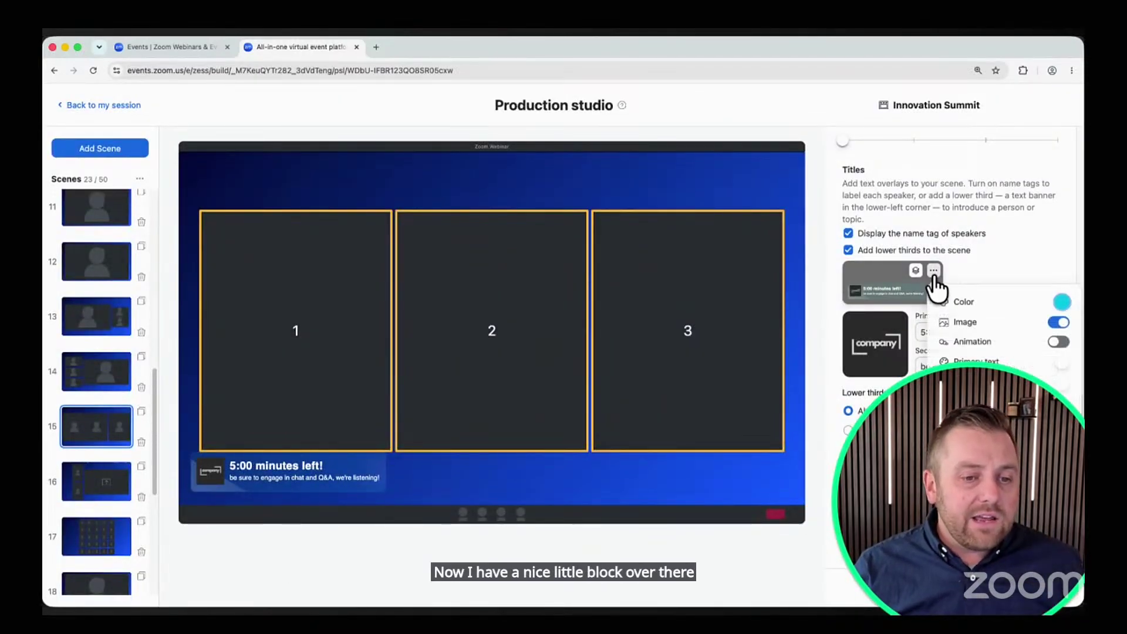
click(1059, 342)
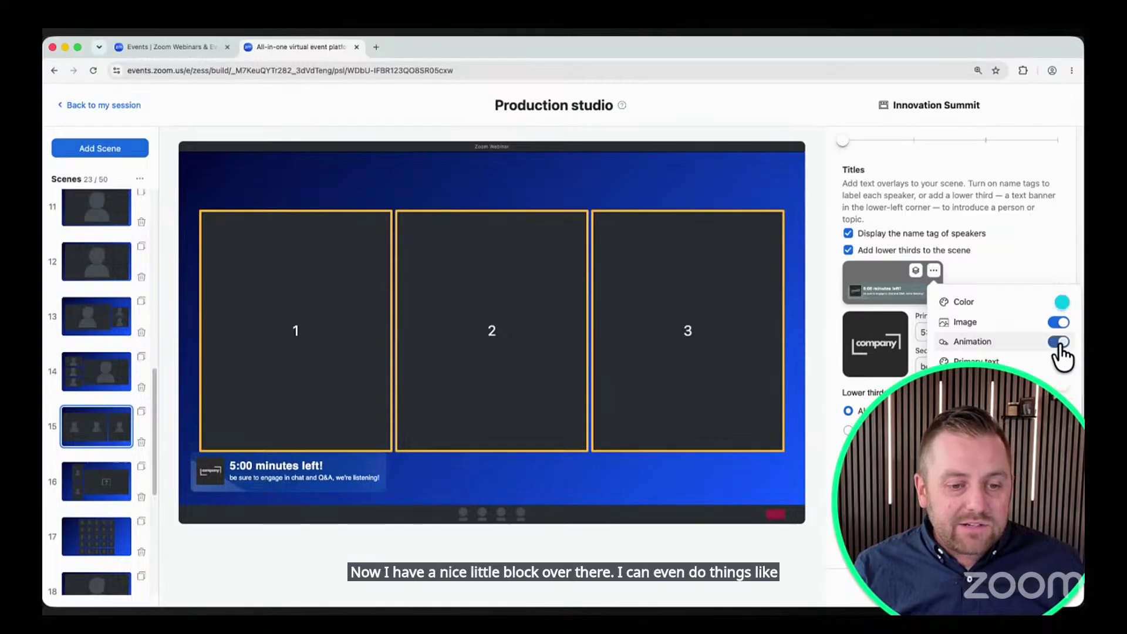
click(990, 269)
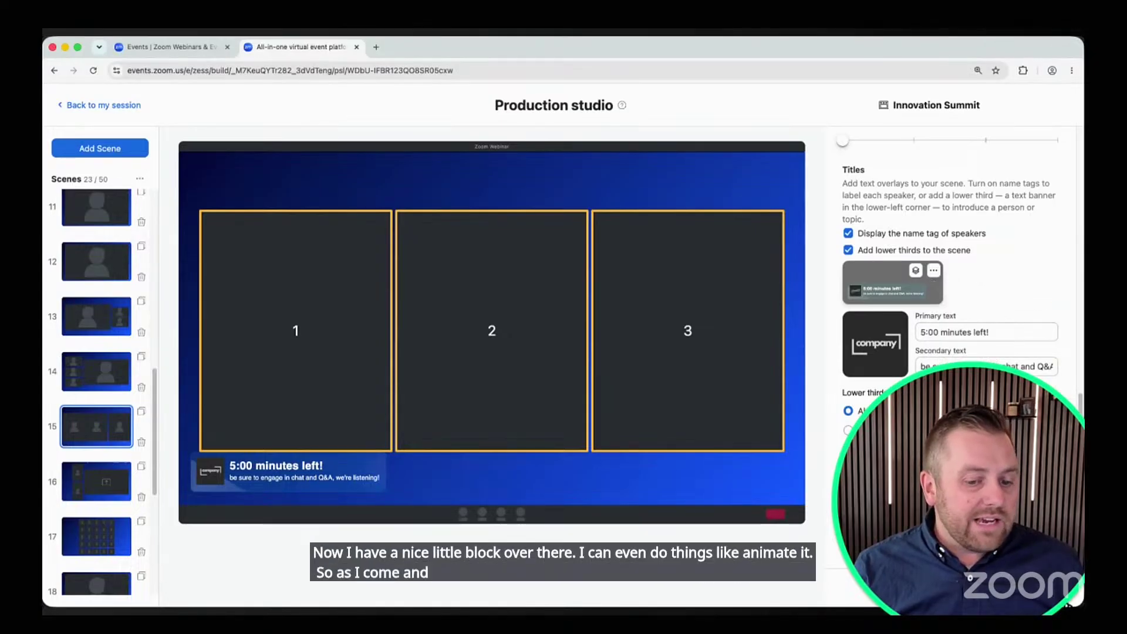
click(1041, 587)
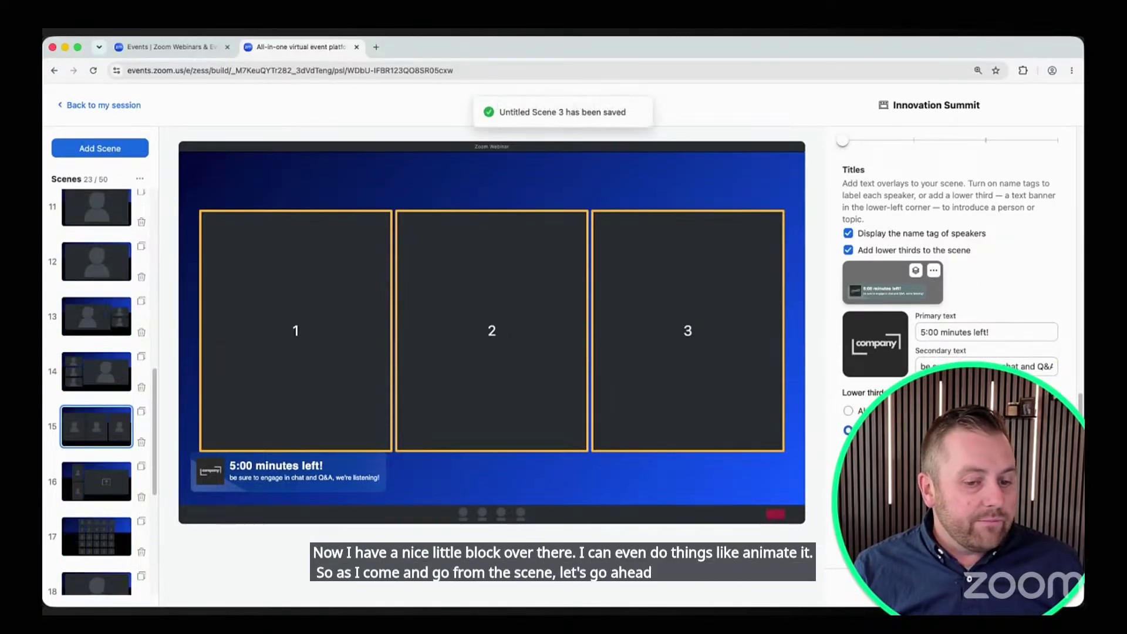
Switch to scene 16 and back to scene 15 to preview the lower third's entrance animation
click(91, 378)
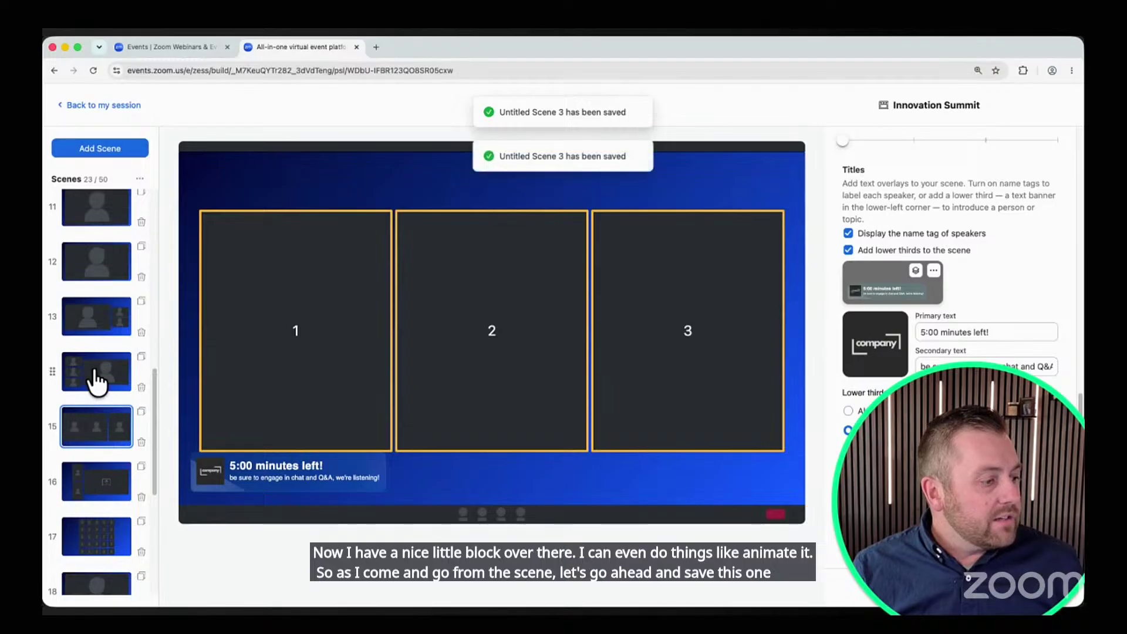
click(94, 433)
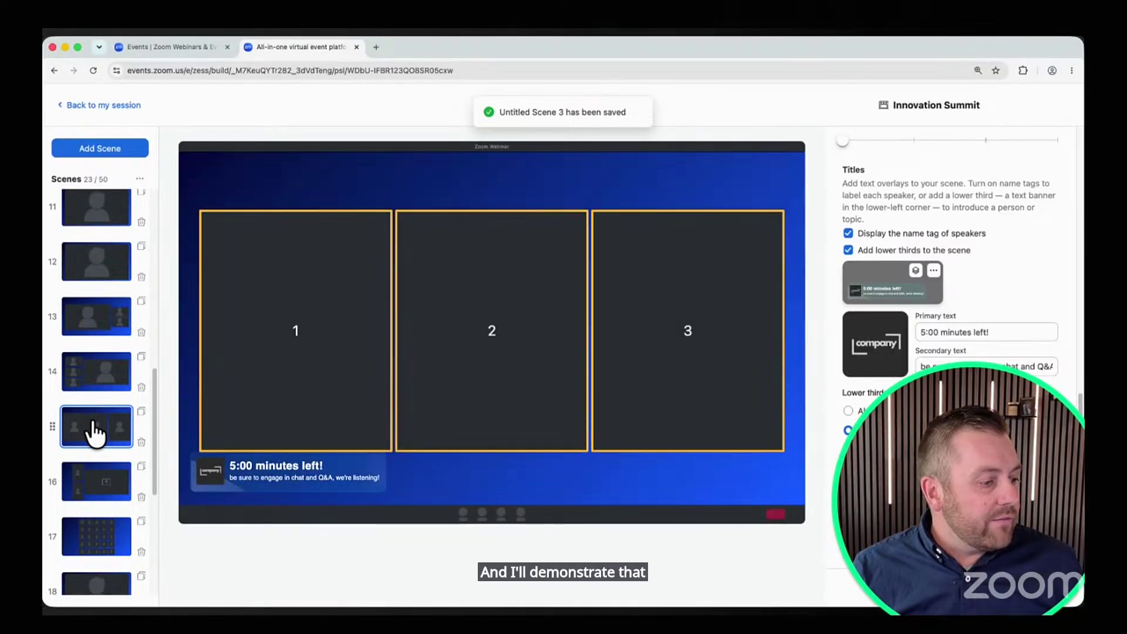
click(97, 493)
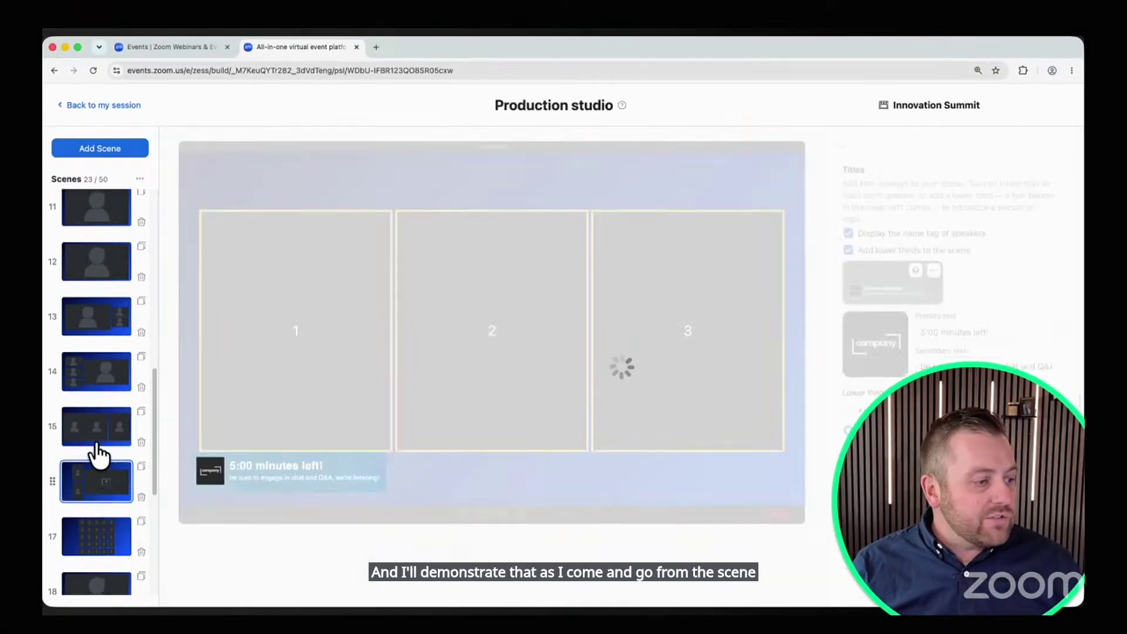
click(99, 441)
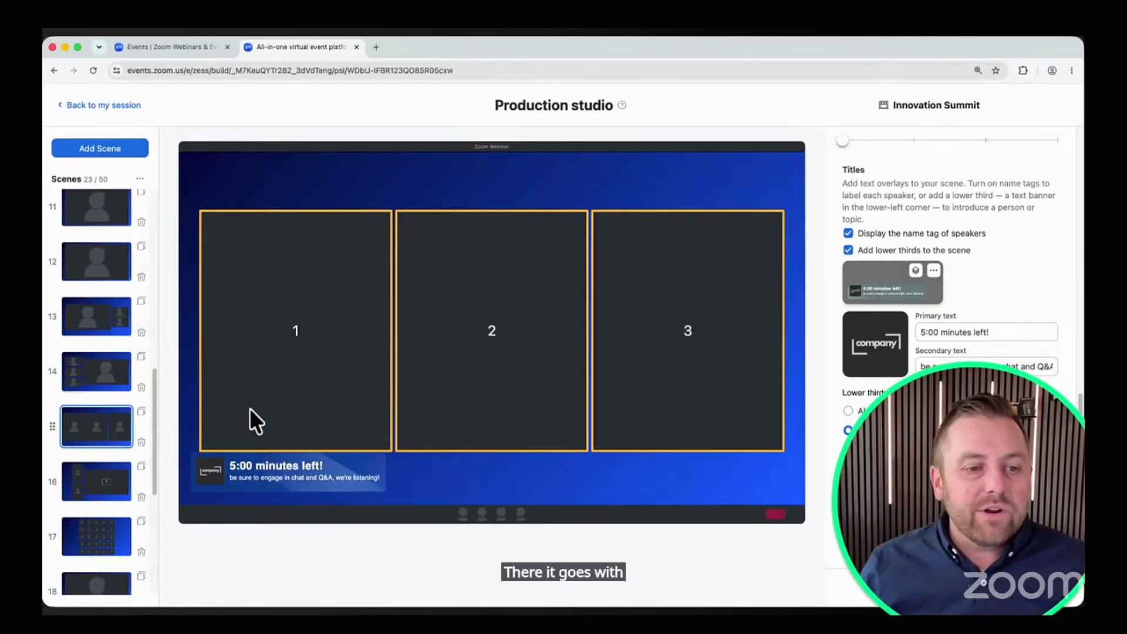
Open the available lower third templates for scene 15 to examine the event and system templates
click(933, 271)
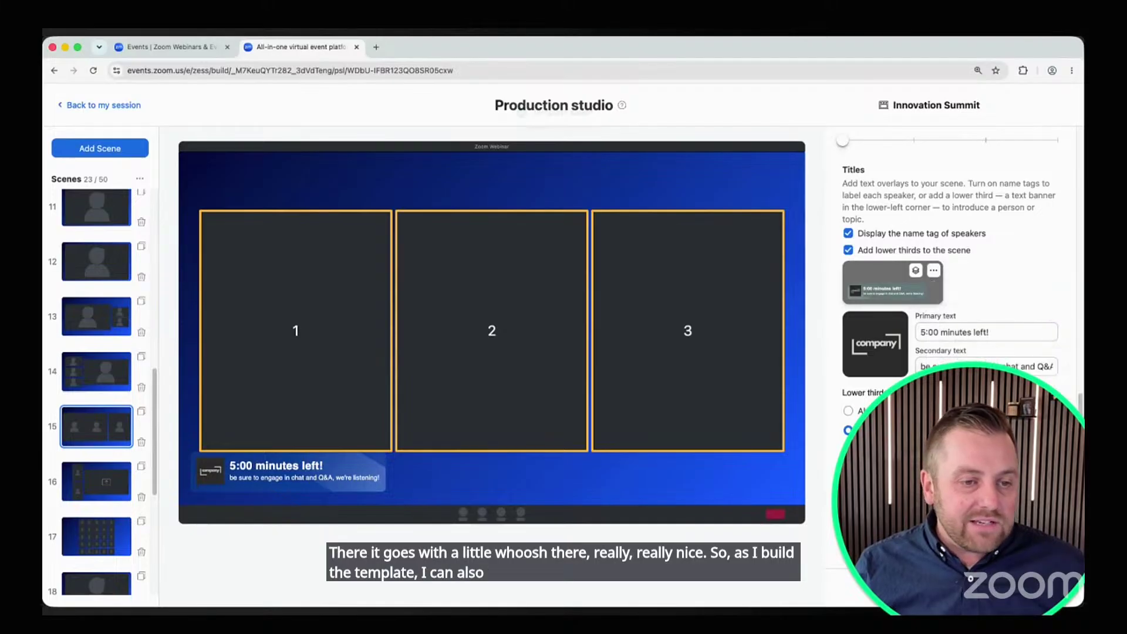
click(915, 270)
click(915, 272)
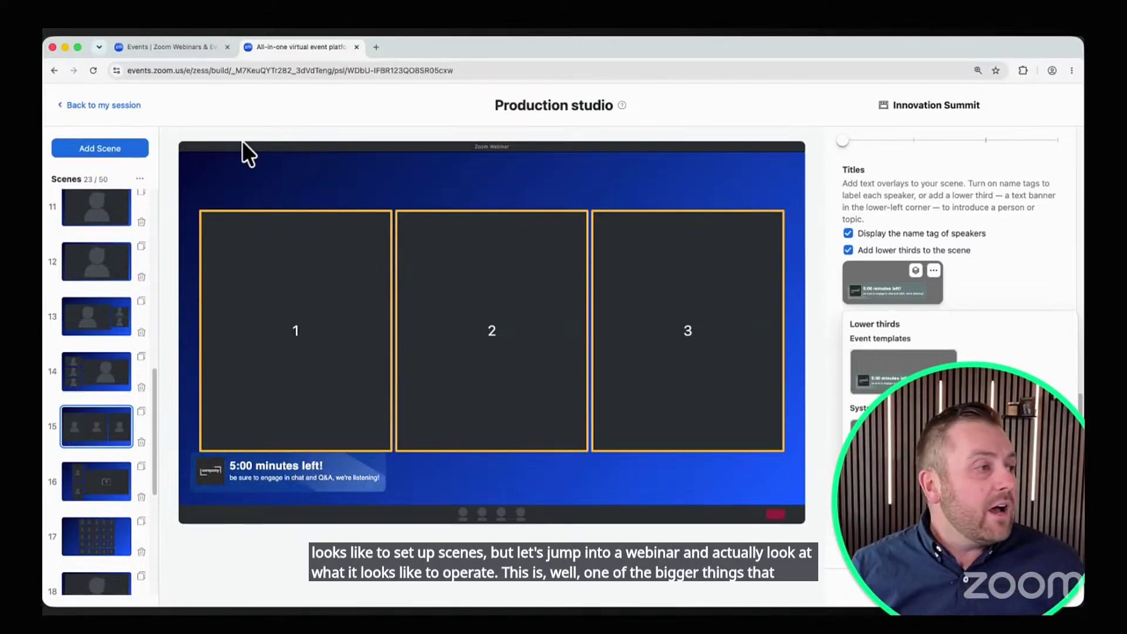
Switch to the live webinar's Production Studio window and make the preview and on-air views equal in size
click(64, 45)
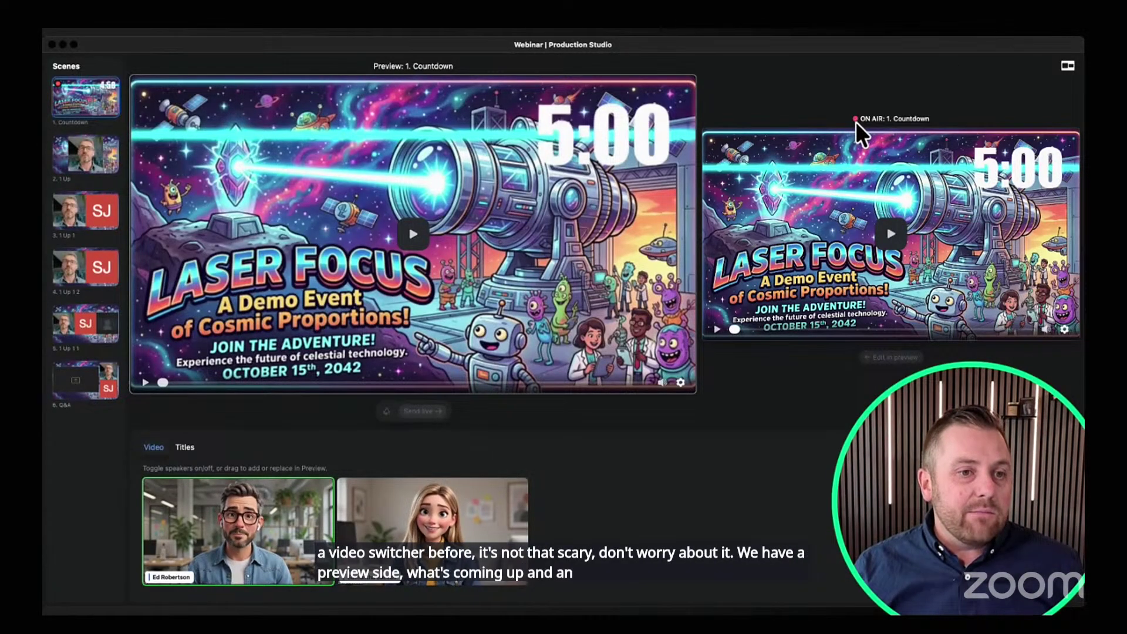
click(1067, 67)
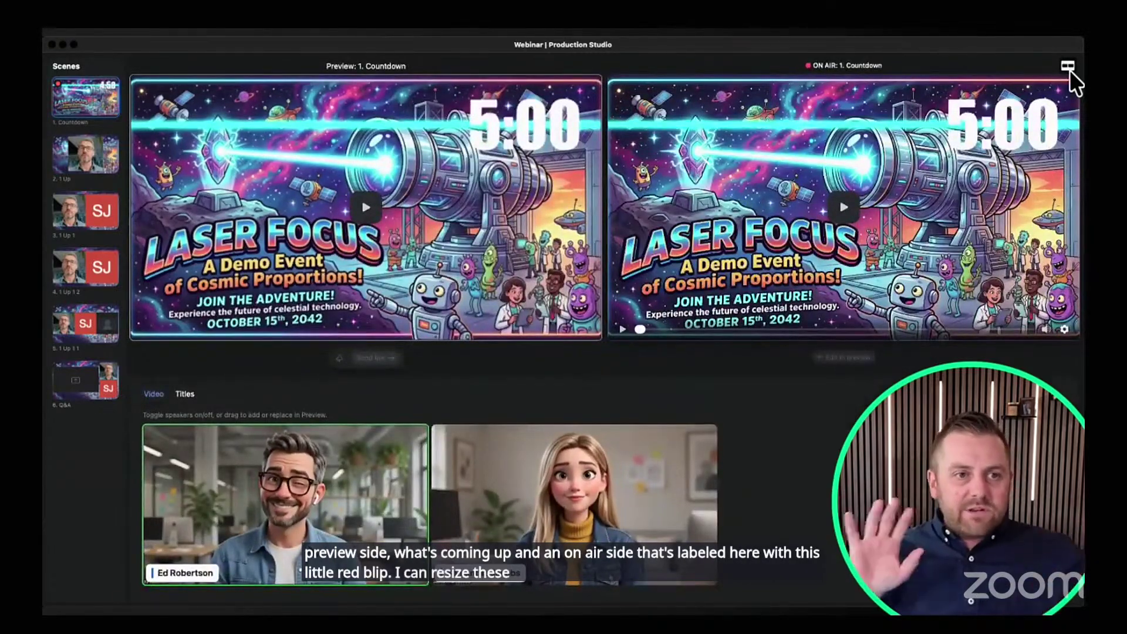
click(1068, 68)
click(1068, 67)
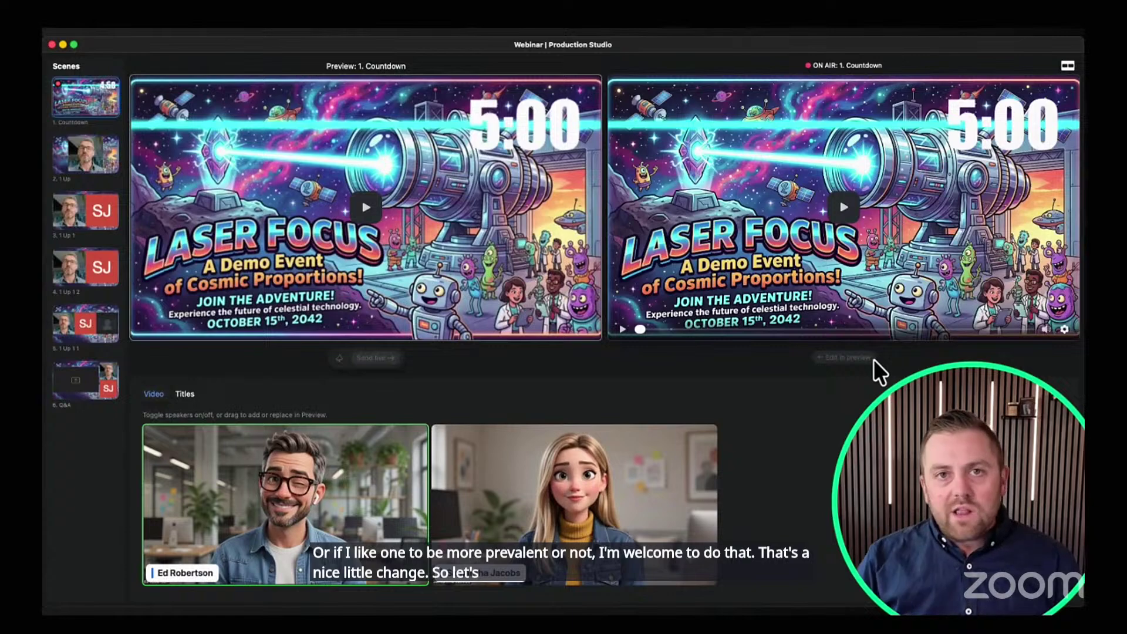
Start playing the Countdown scene's video on air
click(845, 207)
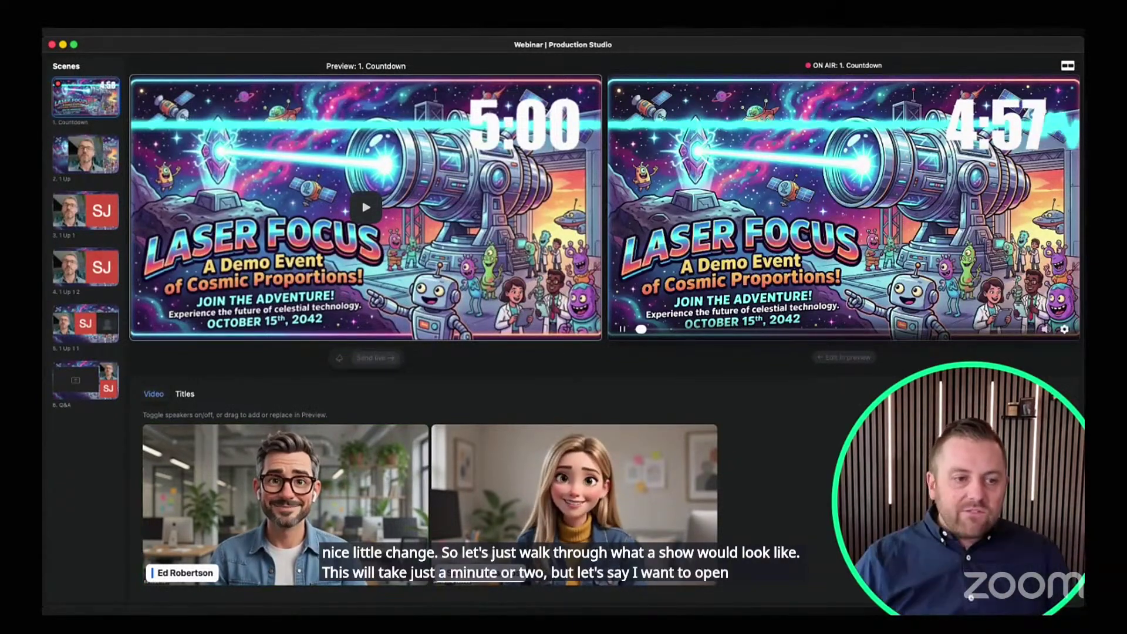
click(89, 94)
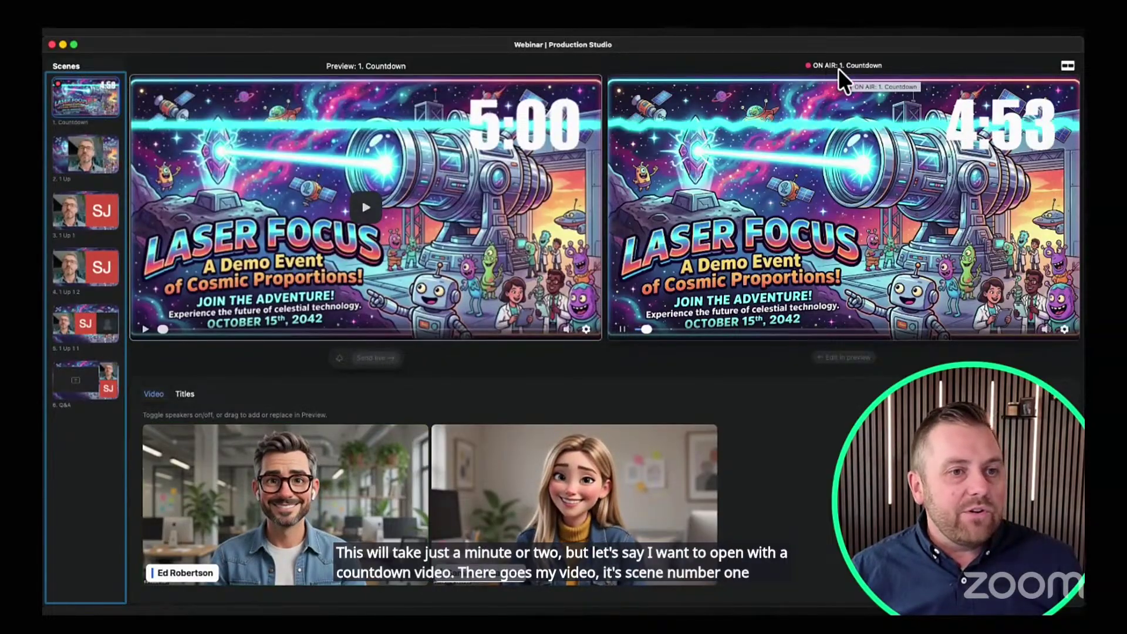
mouse_move(59, 89)
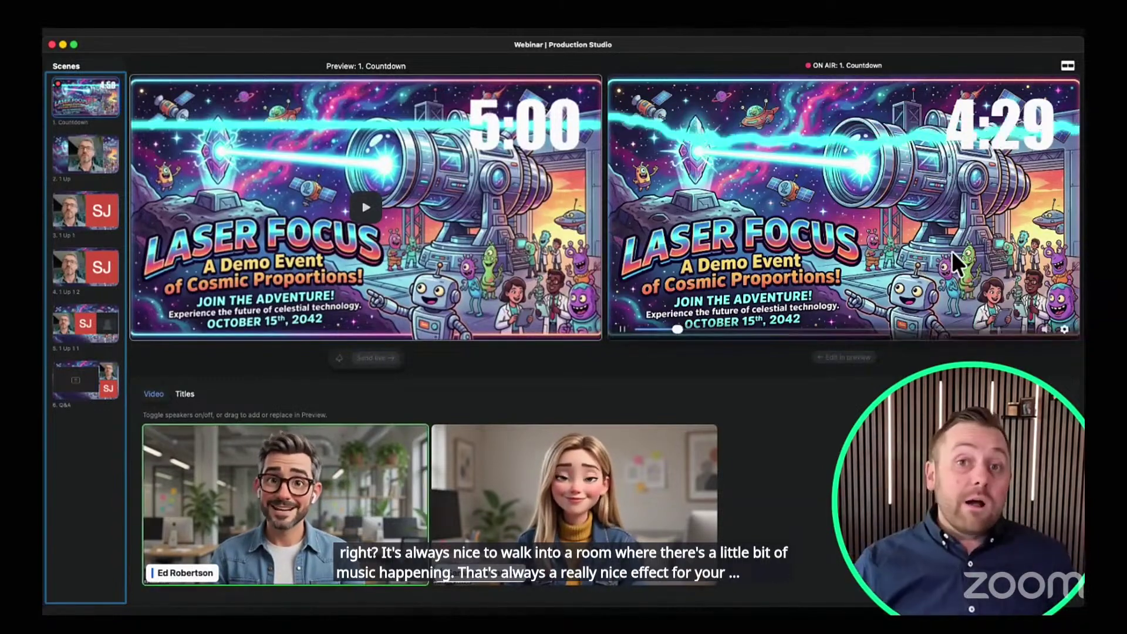
Load the 1 Up scene into the preview and remove the speaker from its tile
click(78, 150)
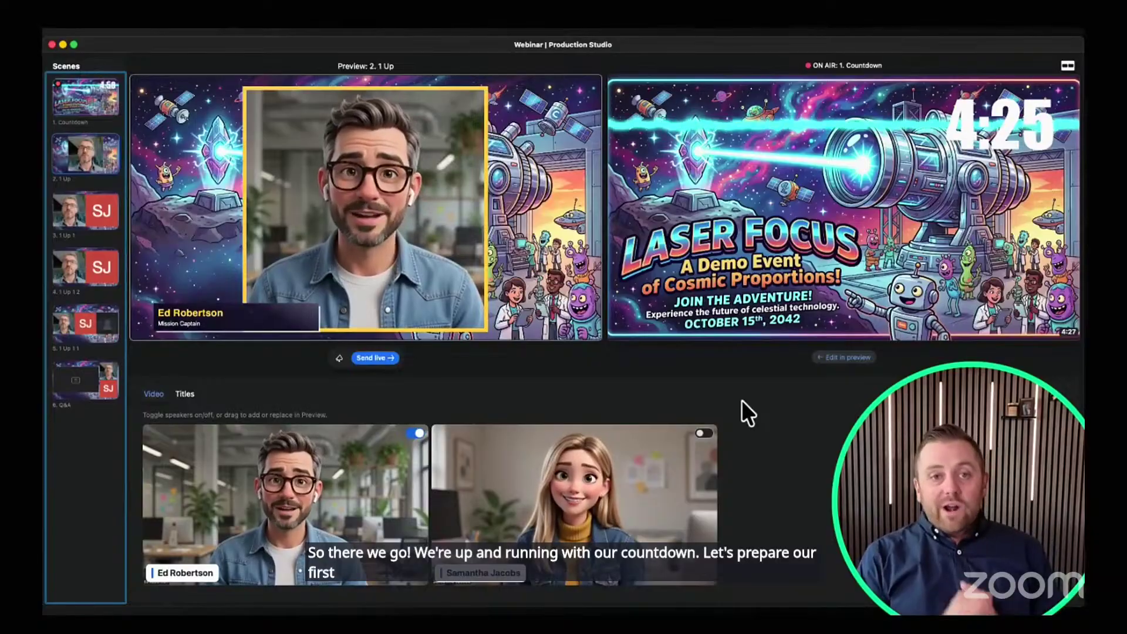
click(476, 98)
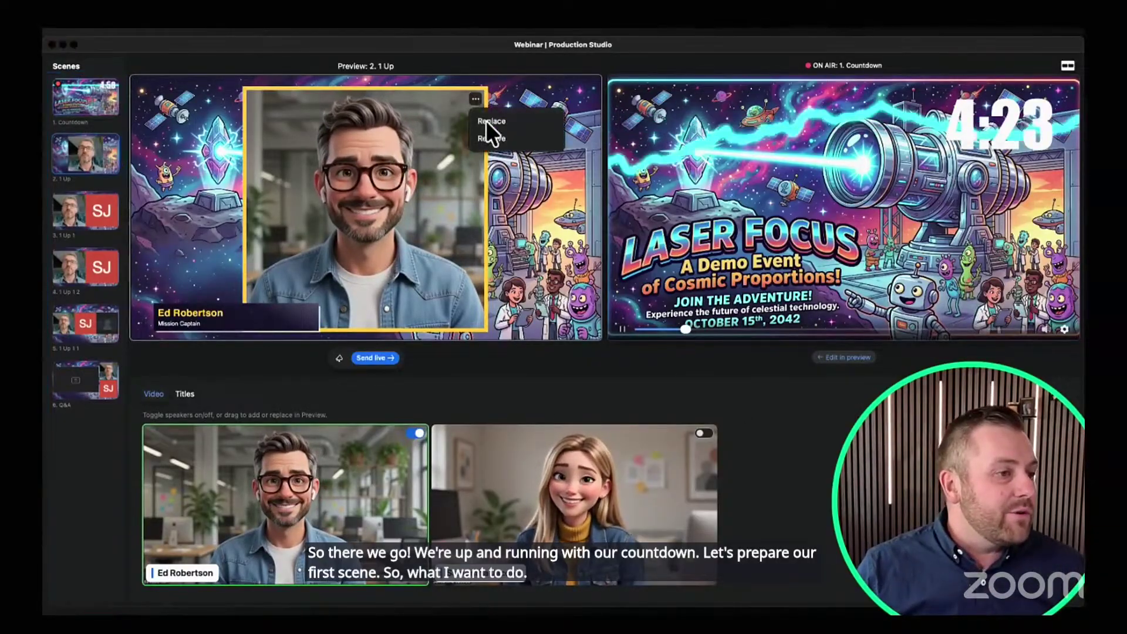
click(487, 136)
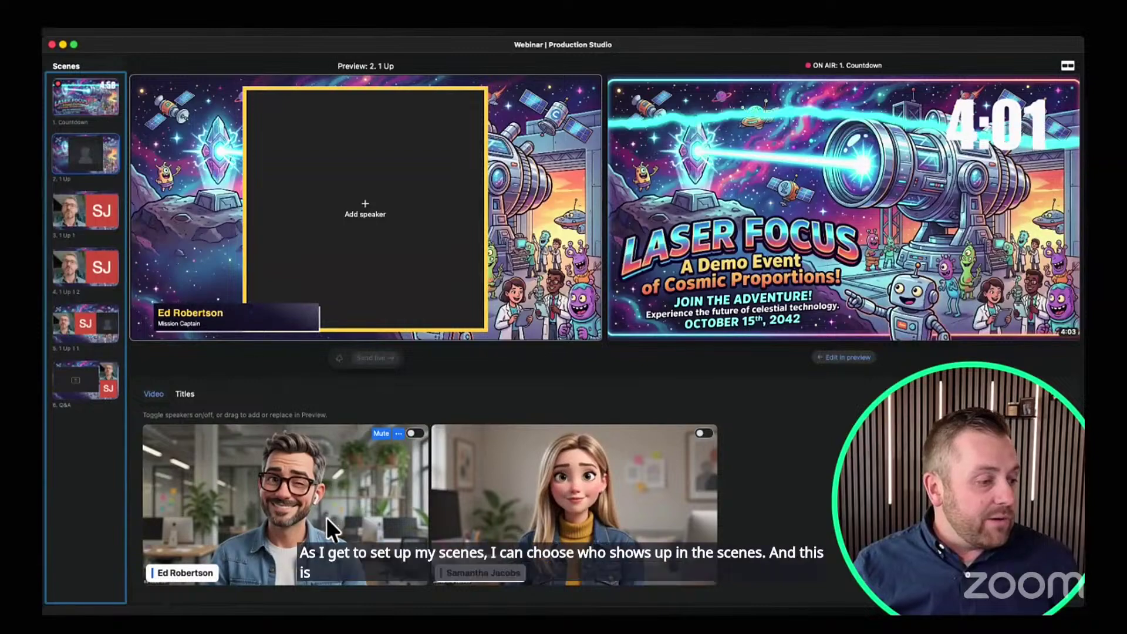
Put the first speaker back into the previewed 1 Up scene, swapping the second speaker in and back out
drag(327, 516, 378, 254)
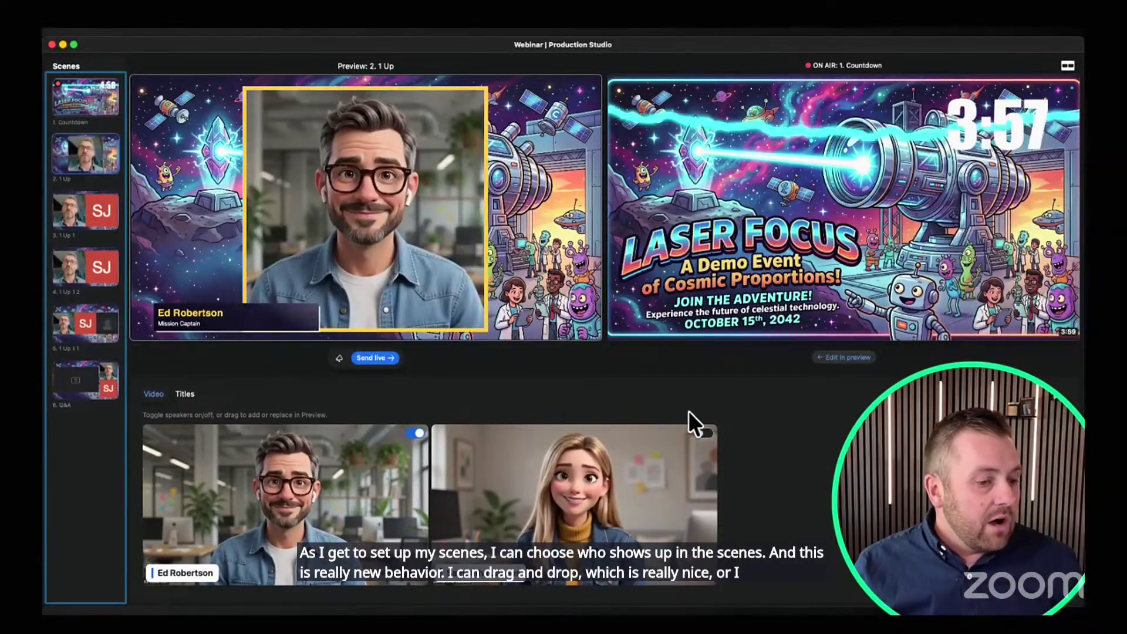
click(705, 433)
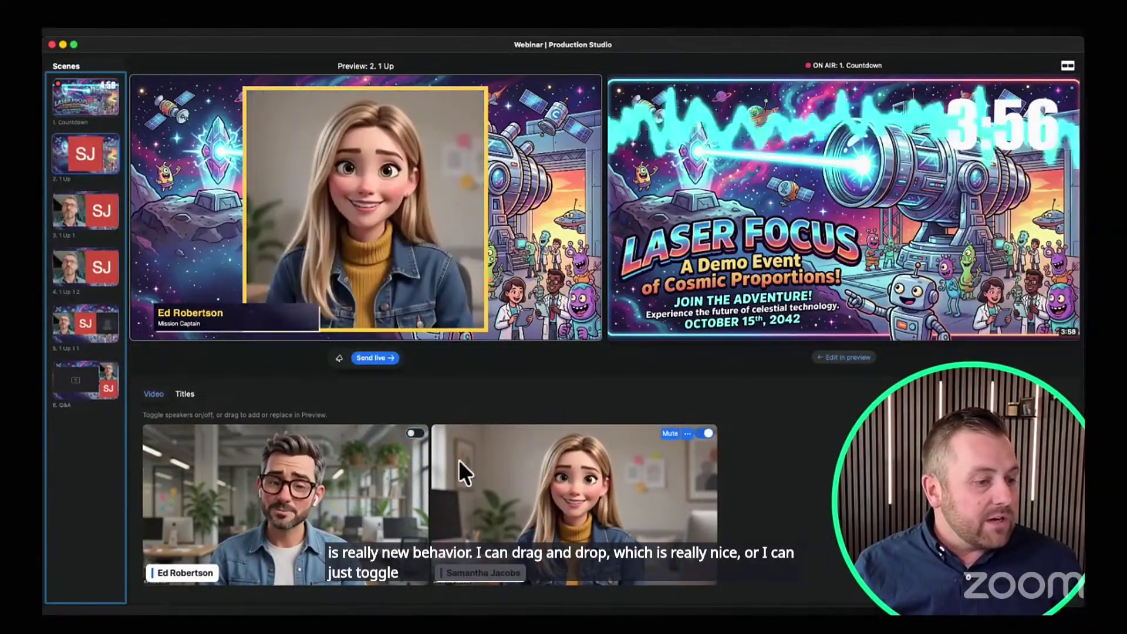
click(418, 433)
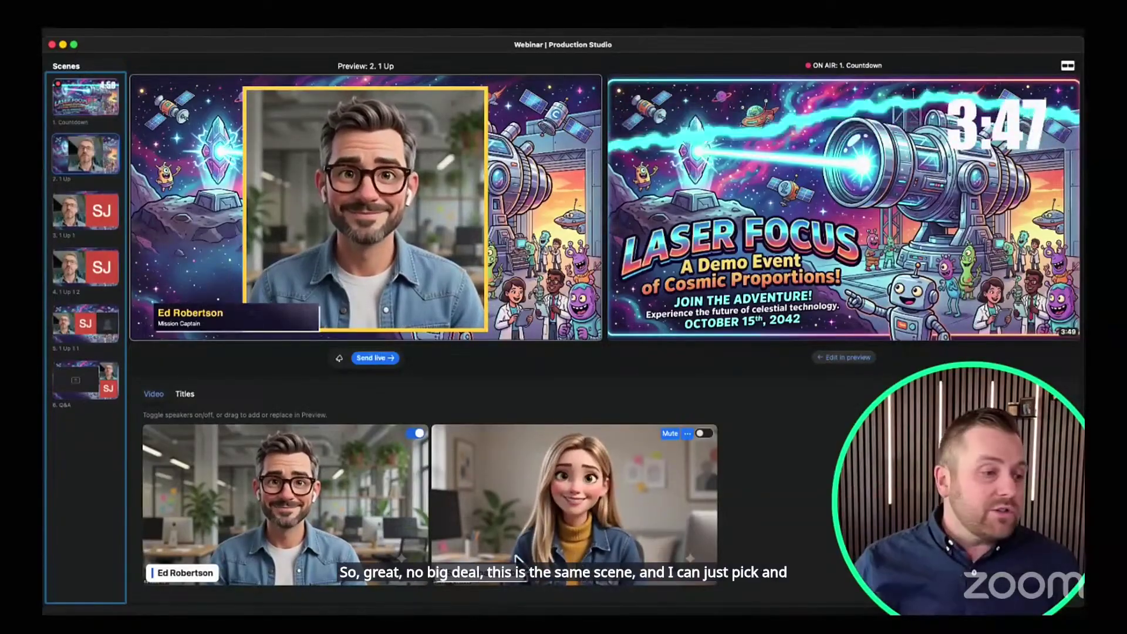
Replace the speaker in the previewed 1 Up scene with the active speaker, and put the first speaker back in
click(476, 99)
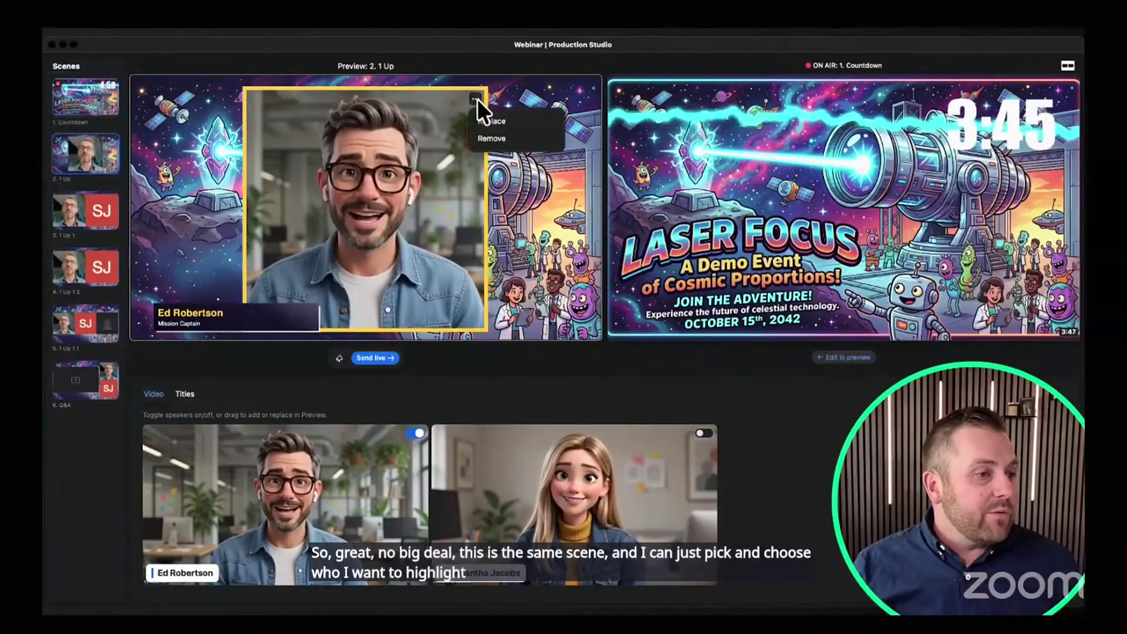
click(491, 120)
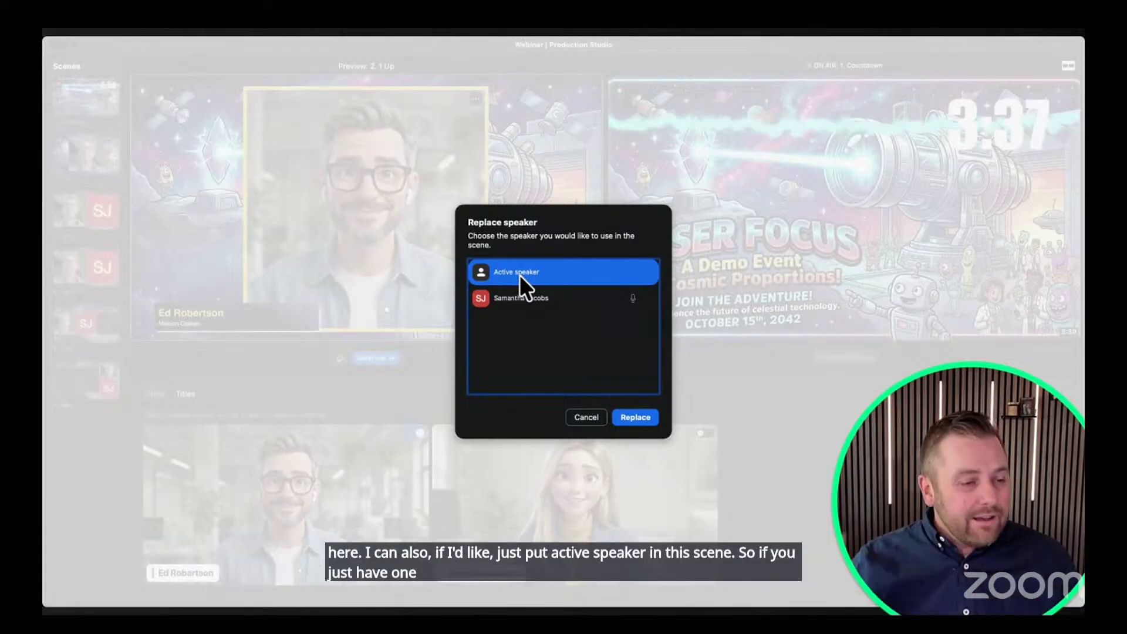
click(629, 419)
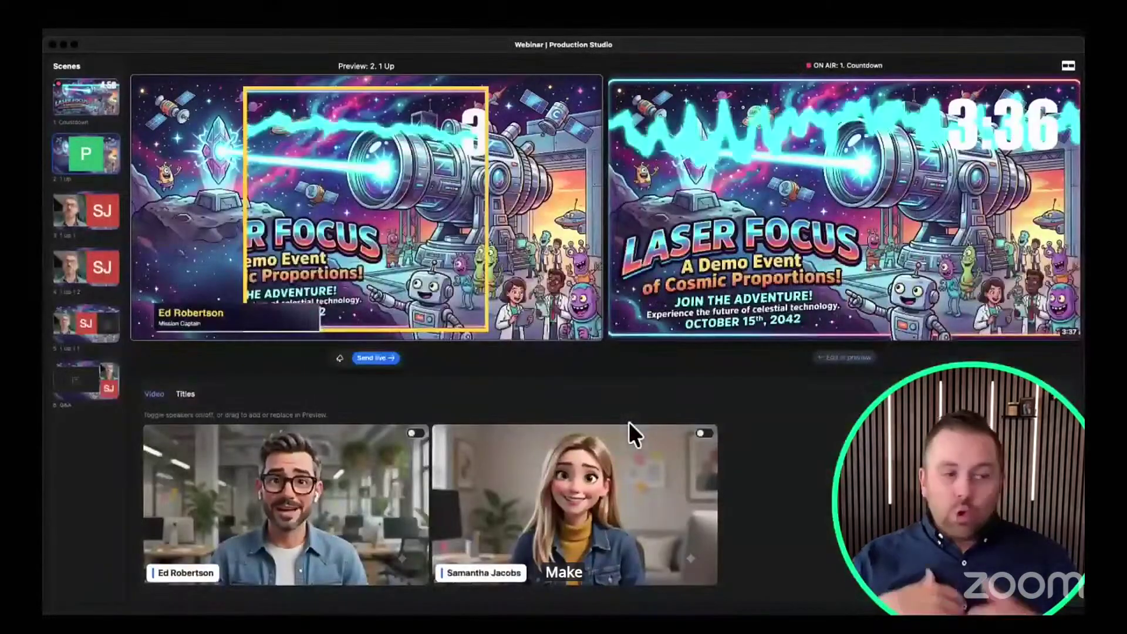
click(414, 434)
click(419, 436)
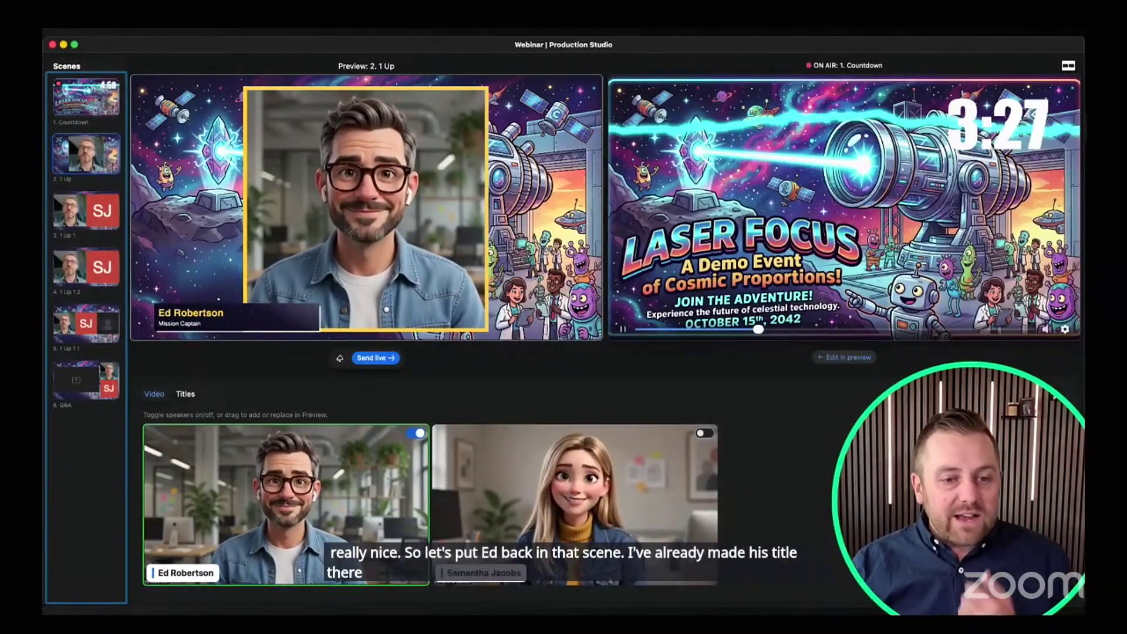
Skip the on-air Countdown video to near its end and have it go to the next scene in preview when finished
click(1025, 329)
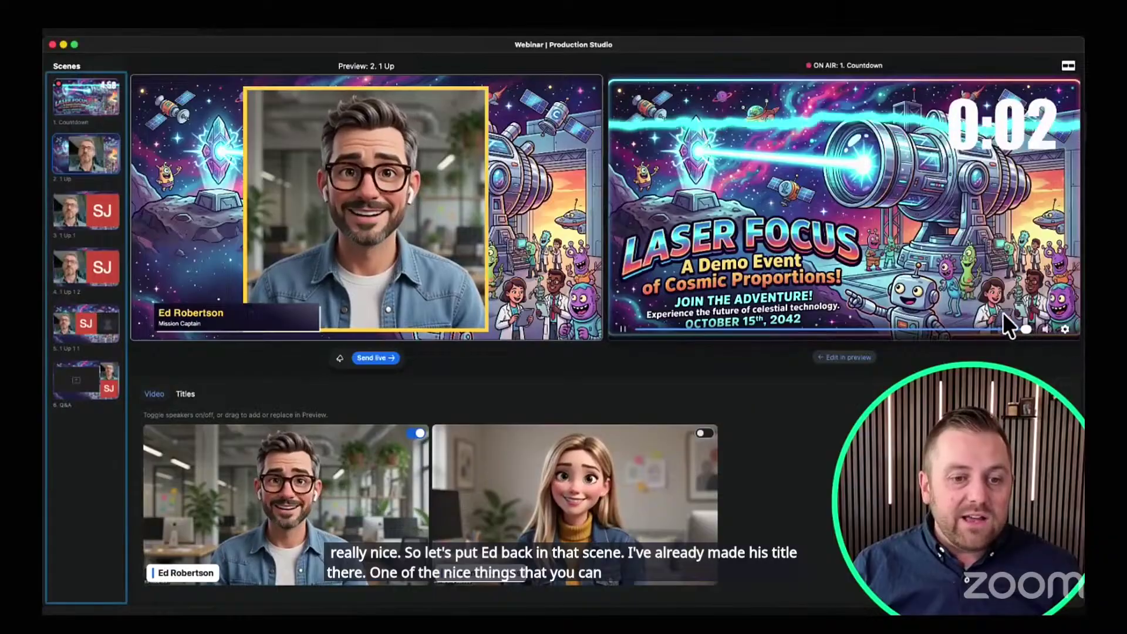
click(1064, 329)
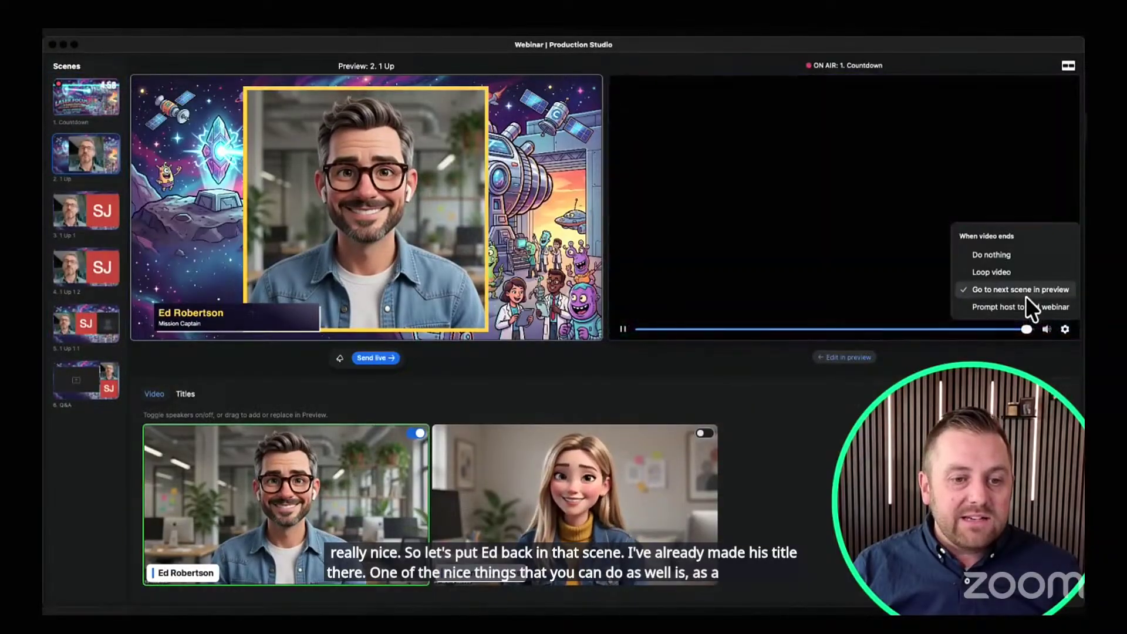
click(1025, 296)
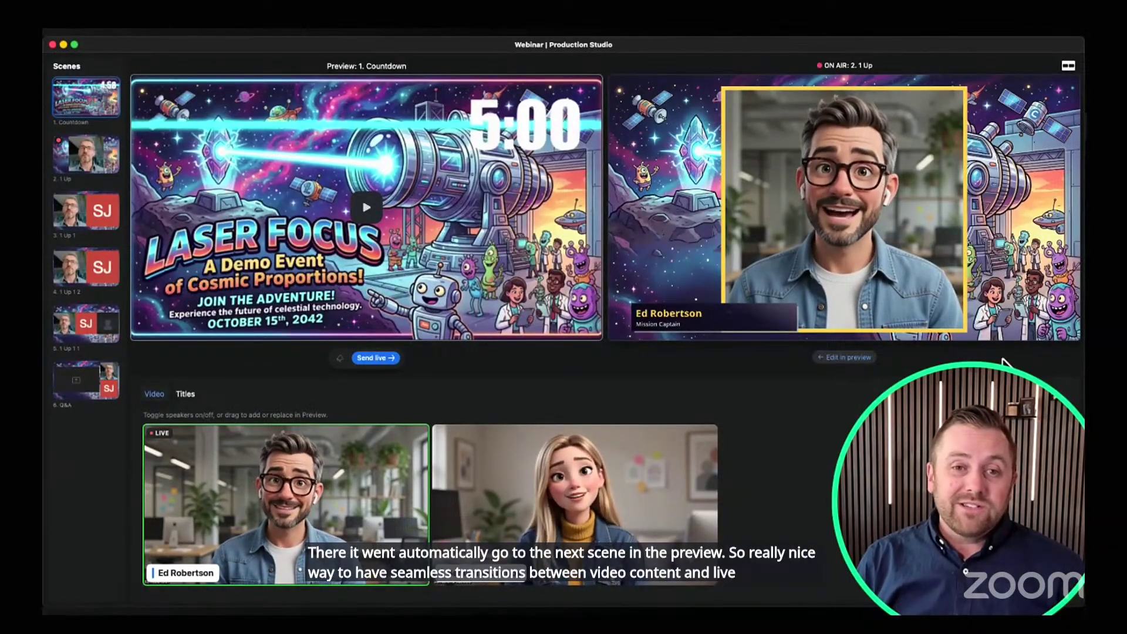
Load the 1 Up 1 scene into the preview, and mute and unmute the first speaker
mouse_move(401, 282)
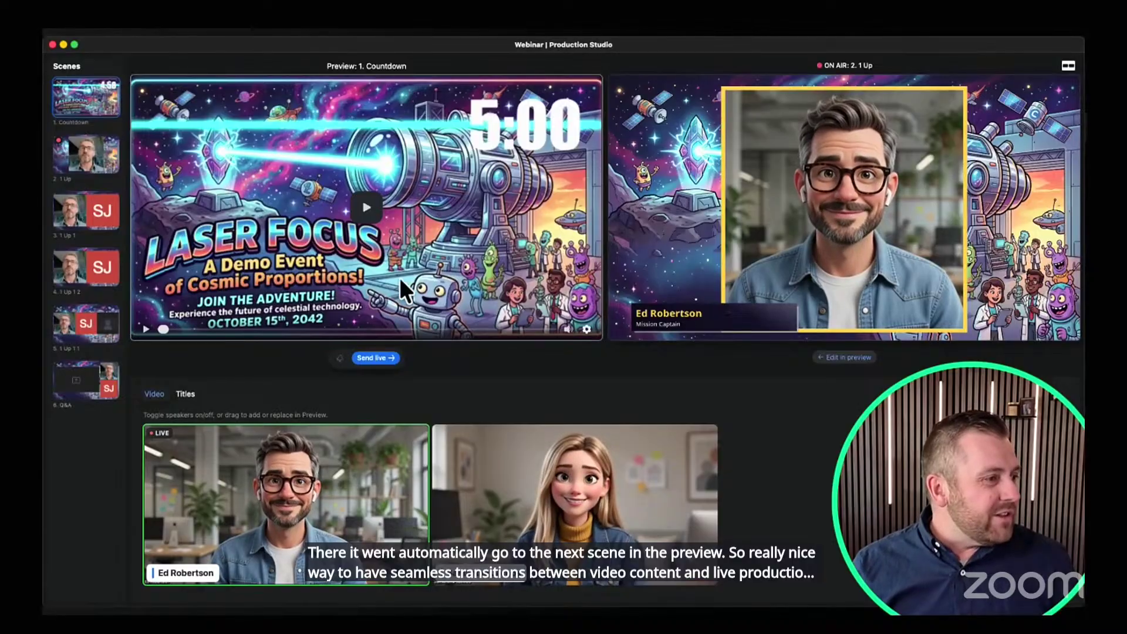
click(88, 216)
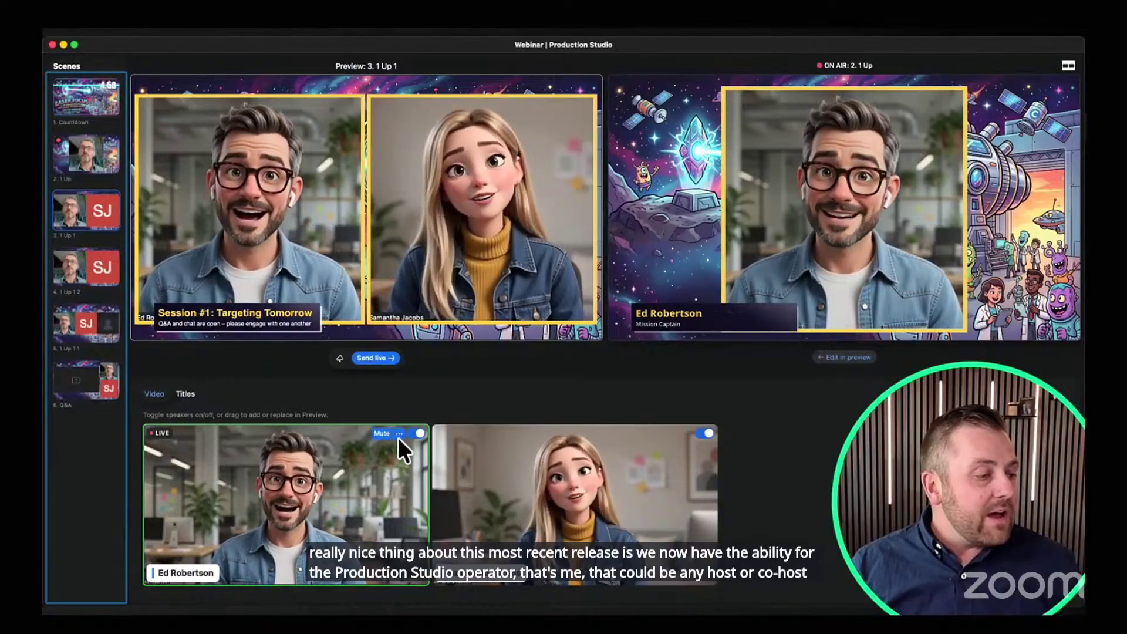
click(381, 434)
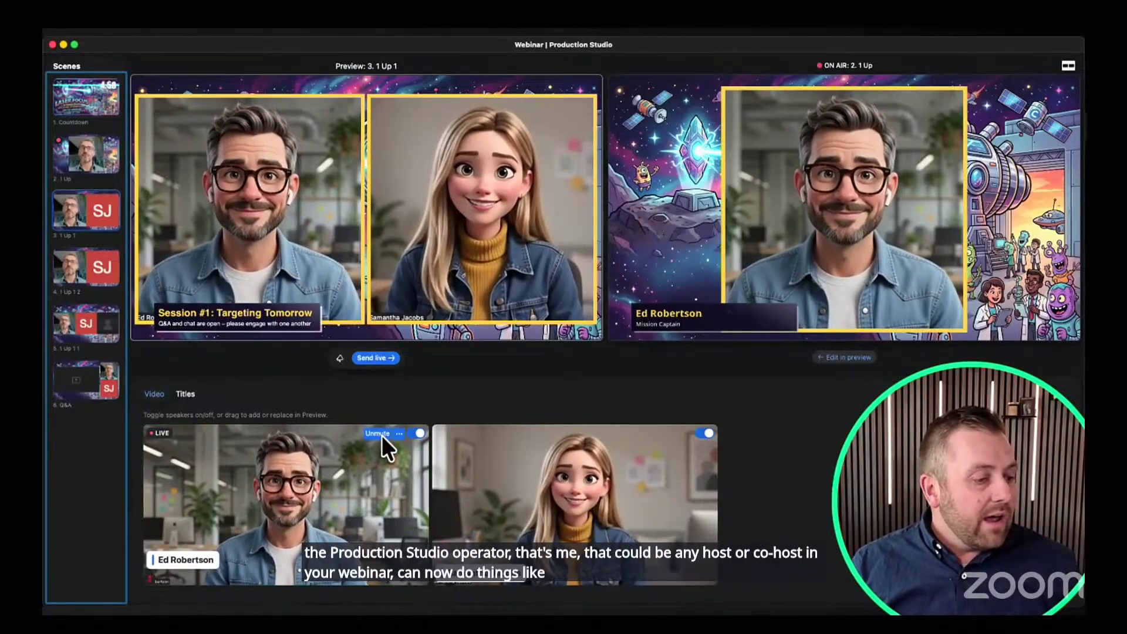
click(381, 434)
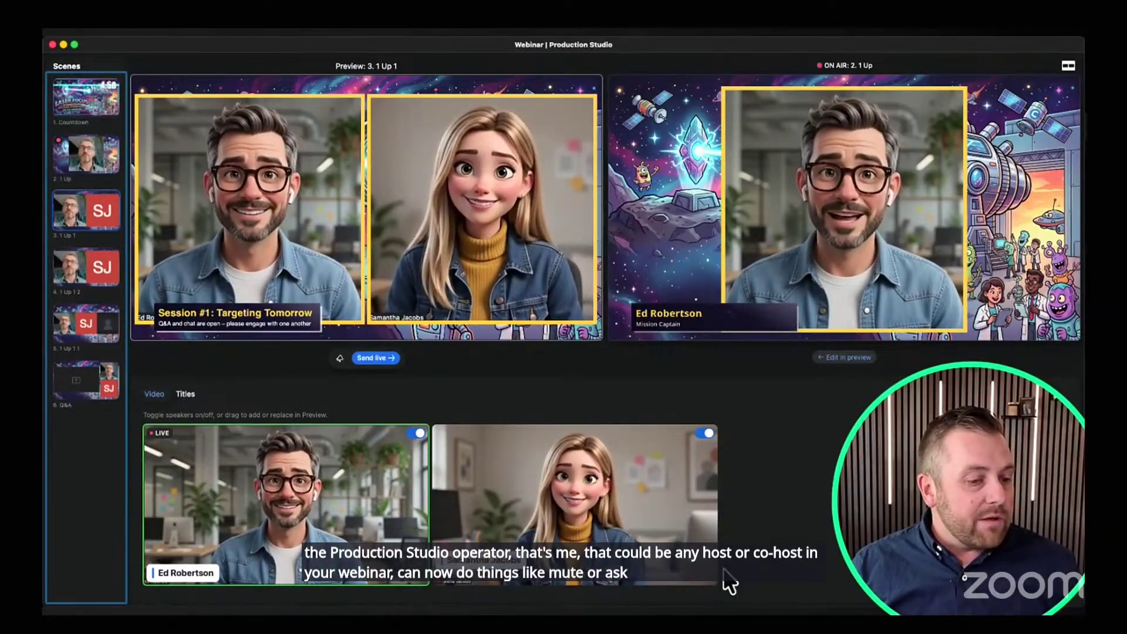
Look through the second speaker's participant options, including the speaking languages, and close them without choosing any
mouse_move(693, 543)
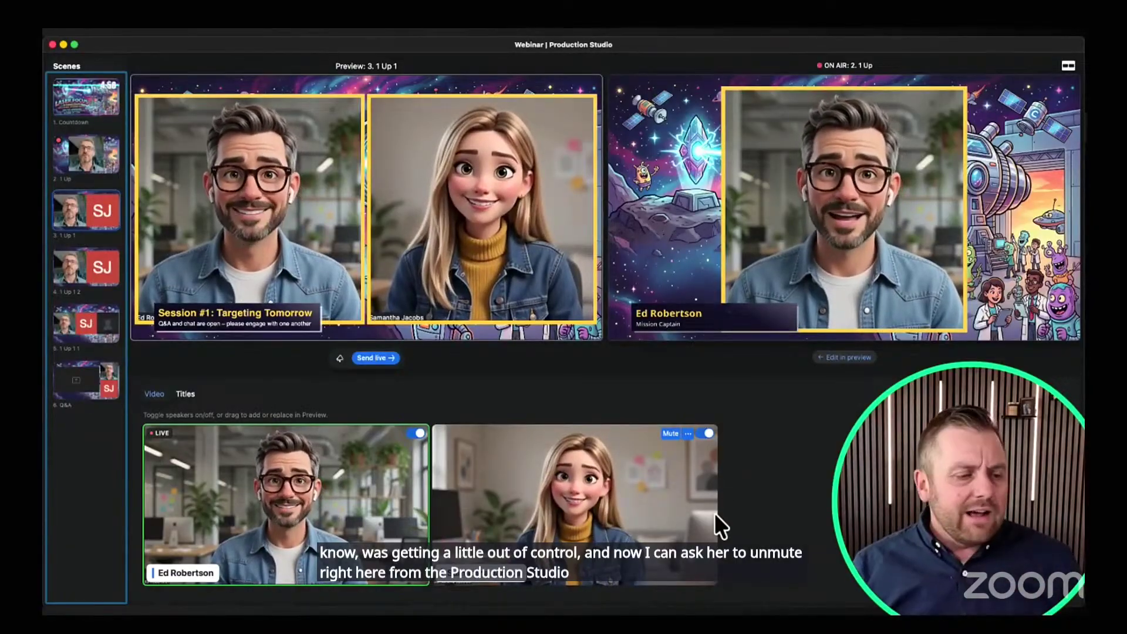
click(688, 434)
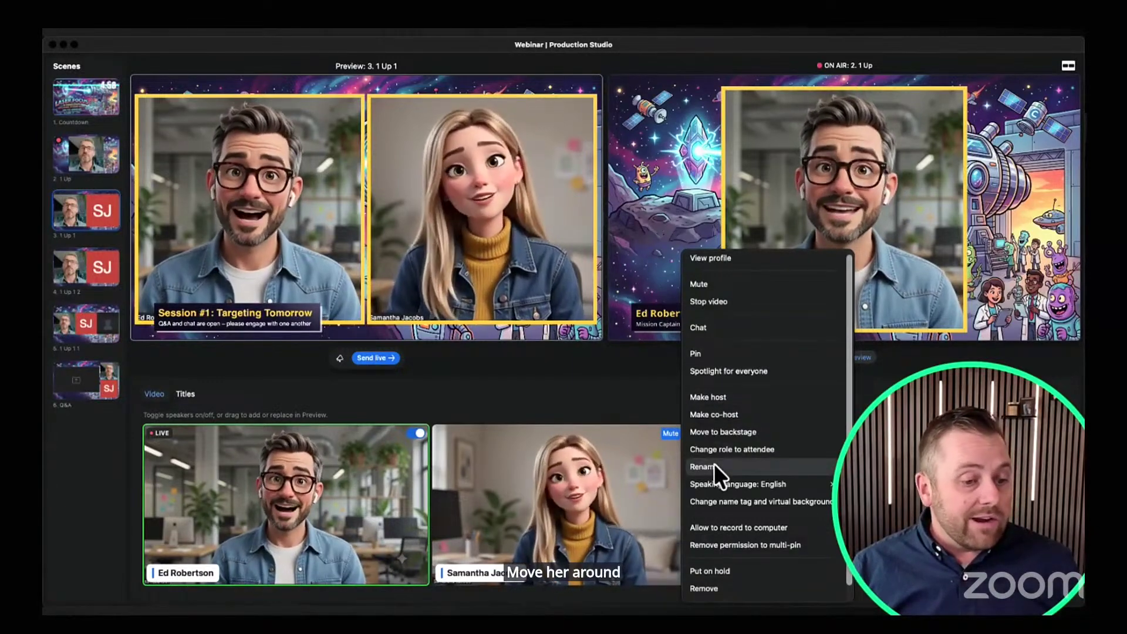
mouse_move(716, 485)
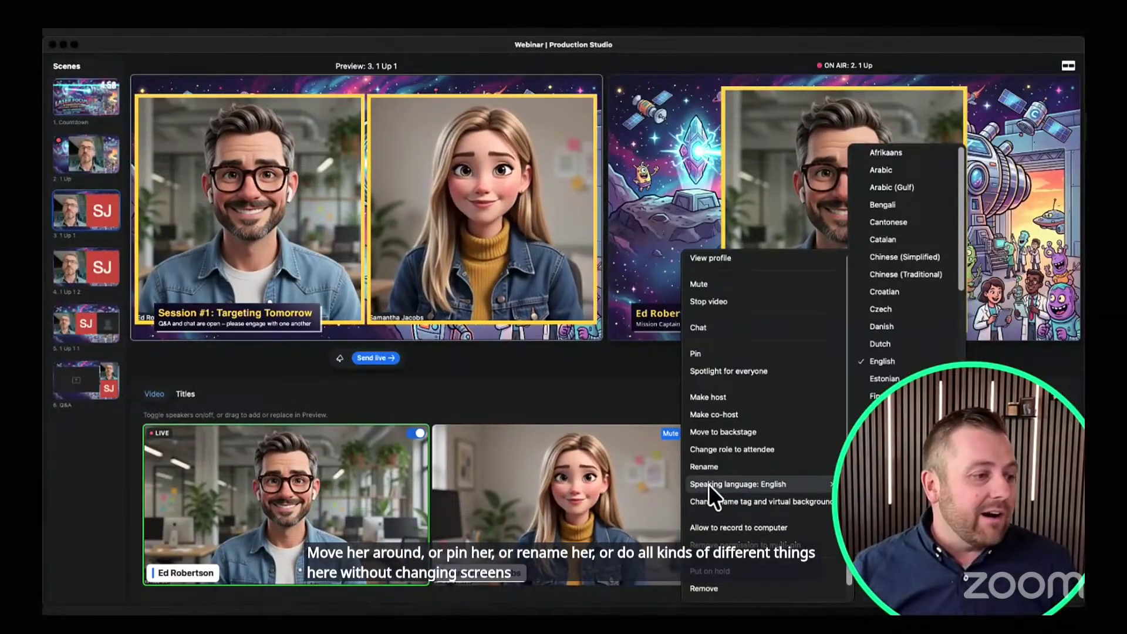
click(494, 402)
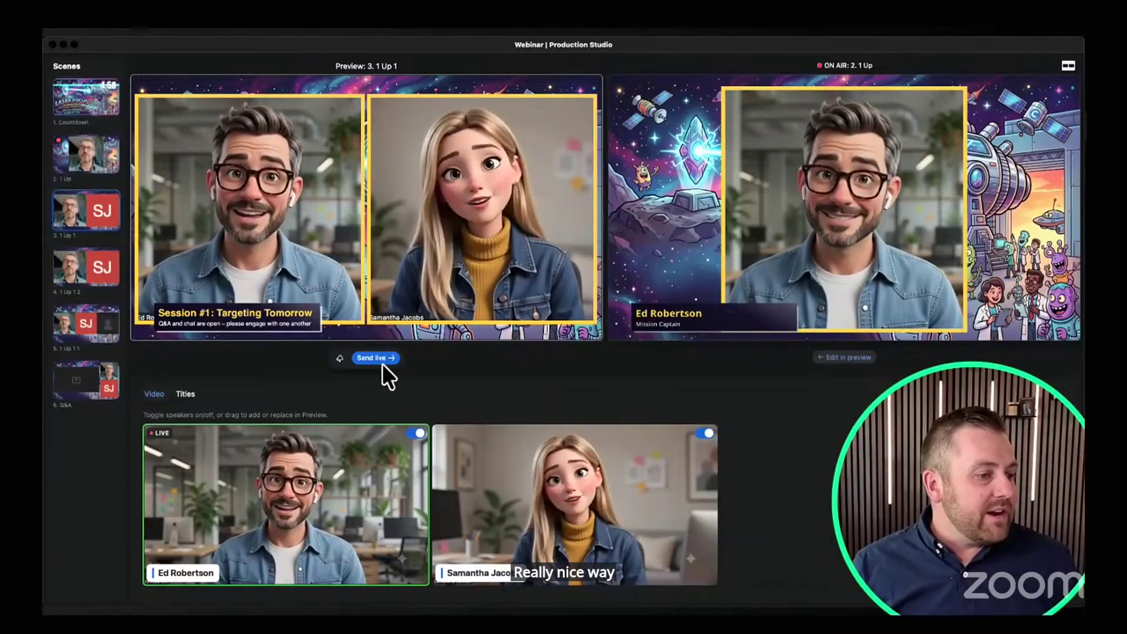
click(669, 498)
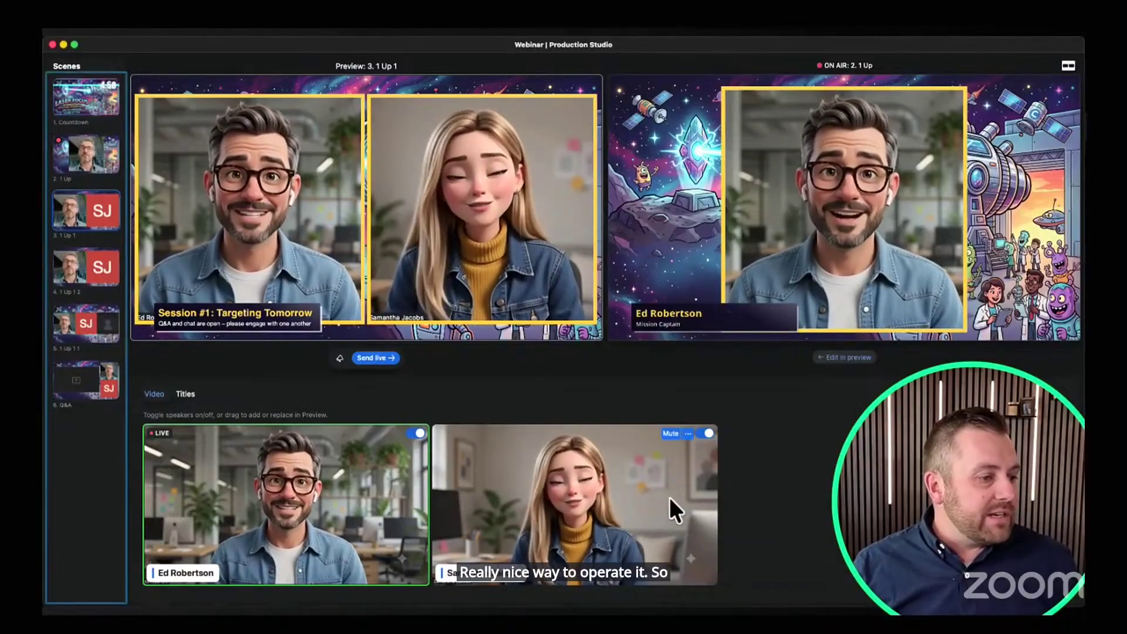
Send the 1 Up 1 scene live and bring it back into the preview to edit its titles
click(378, 359)
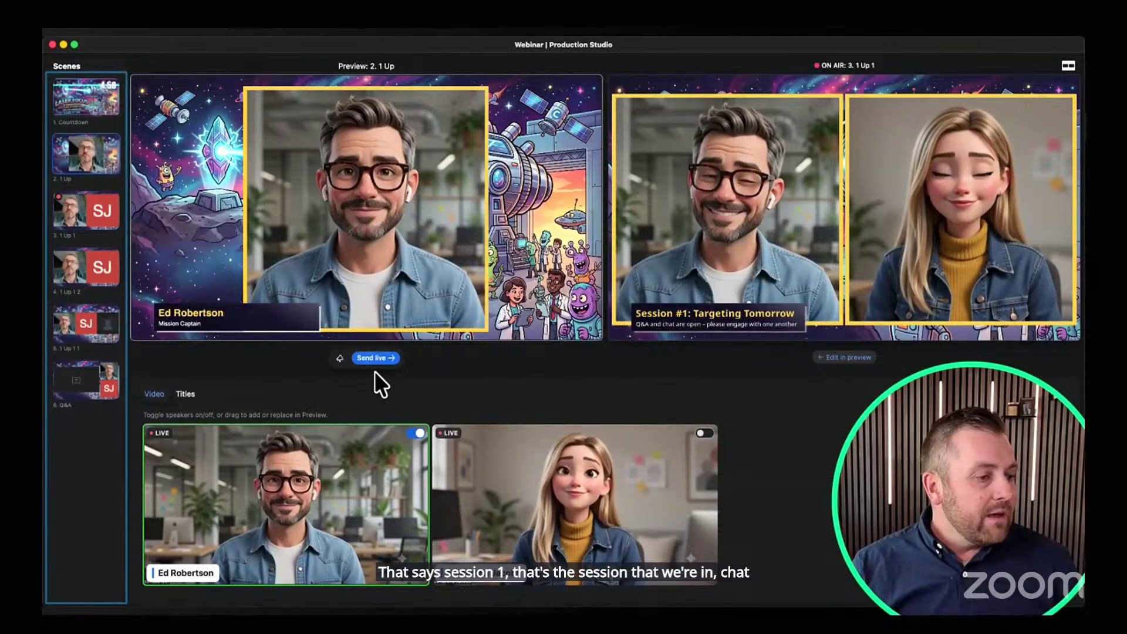
click(190, 397)
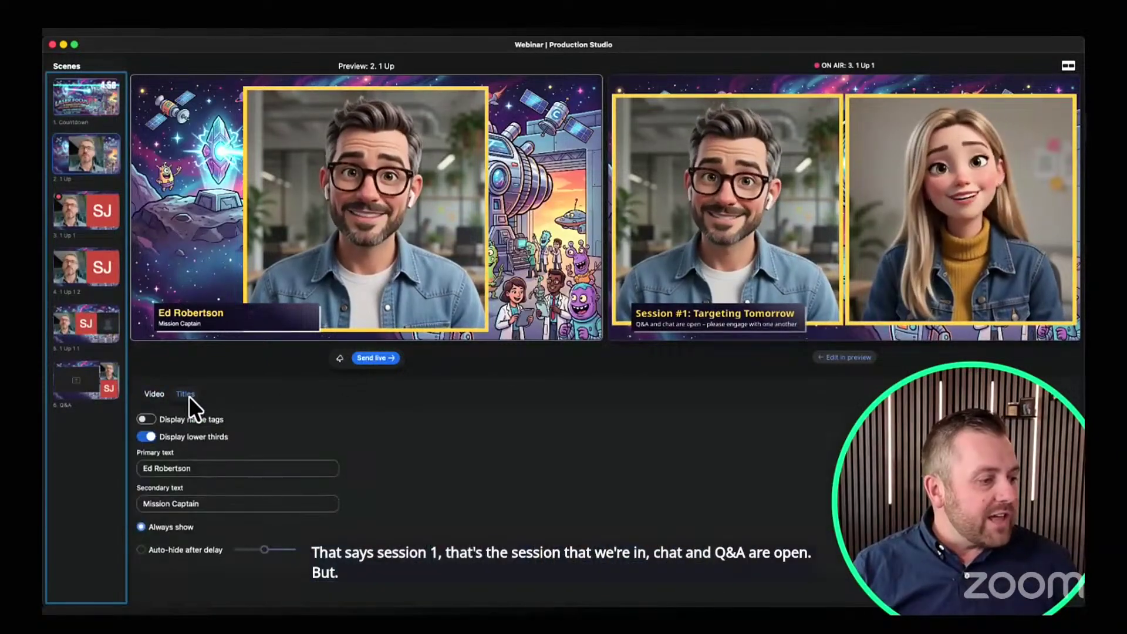
click(840, 357)
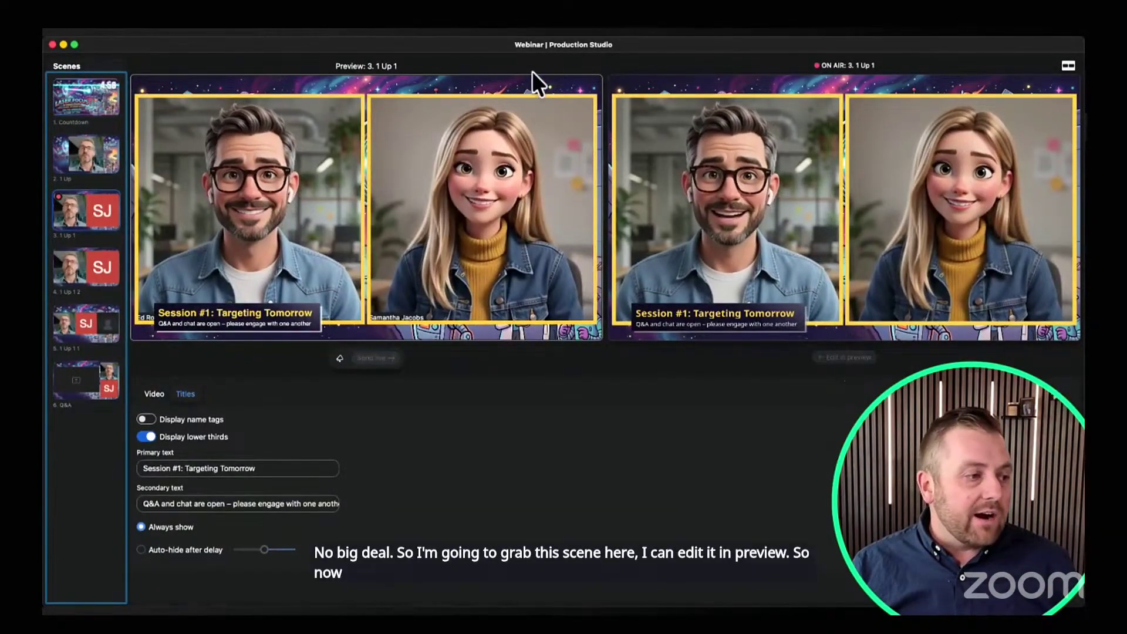
mouse_move(298, 240)
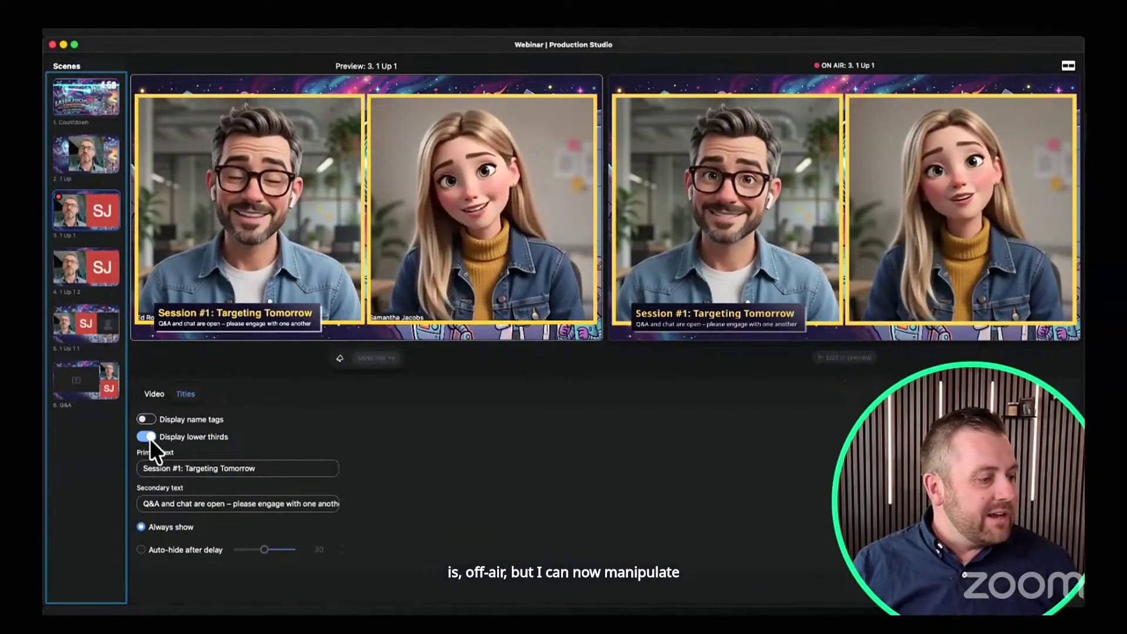
Replace the 1 Up 1 scene's lower third with name tags and send the change live
click(150, 438)
click(152, 419)
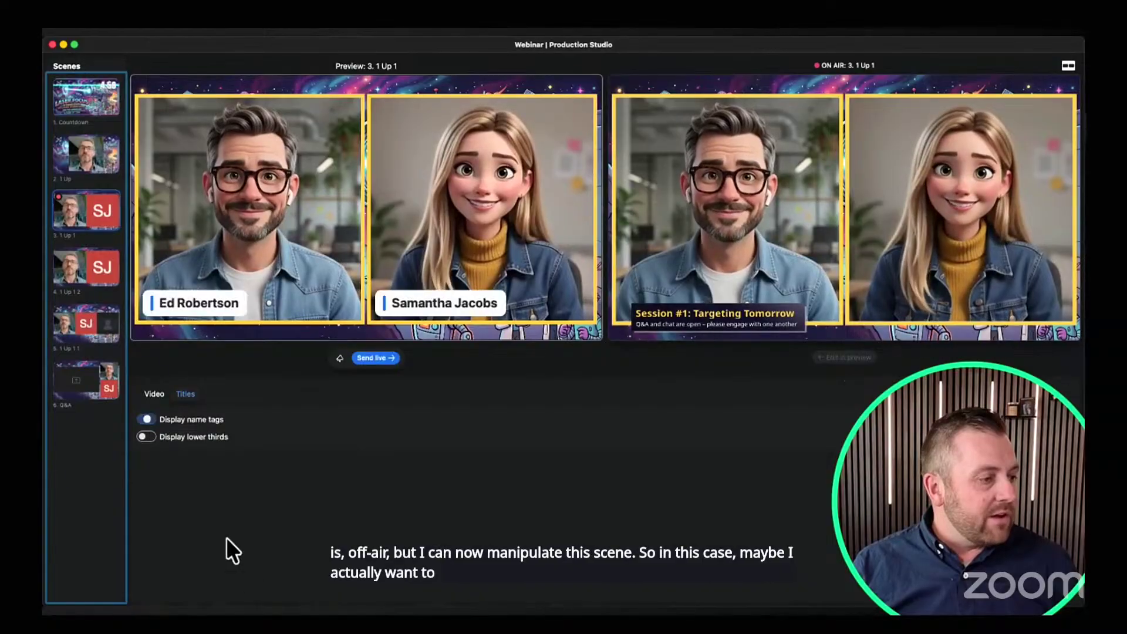
click(378, 356)
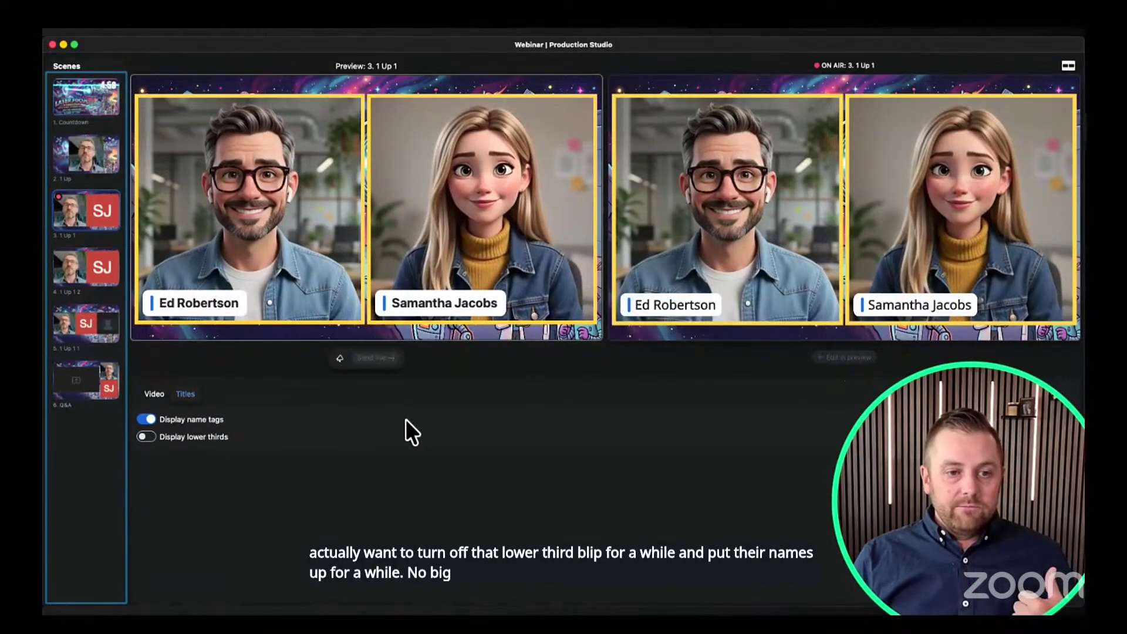
Turn off the name tags in the previewed 1 Up 1 scene and update the on-air view
click(435, 304)
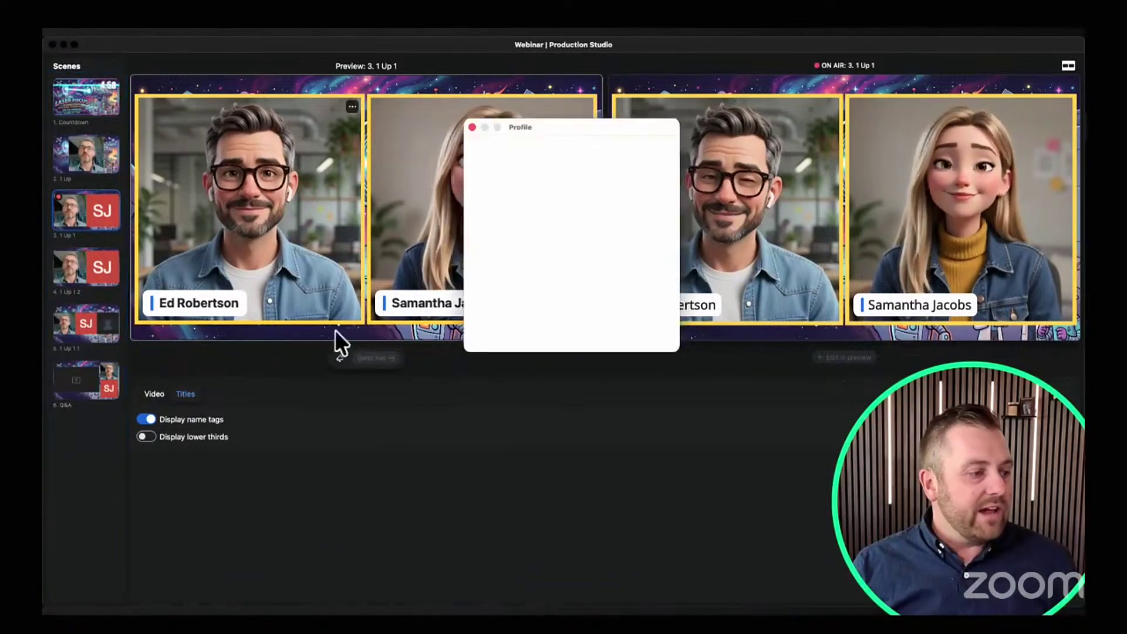
click(470, 126)
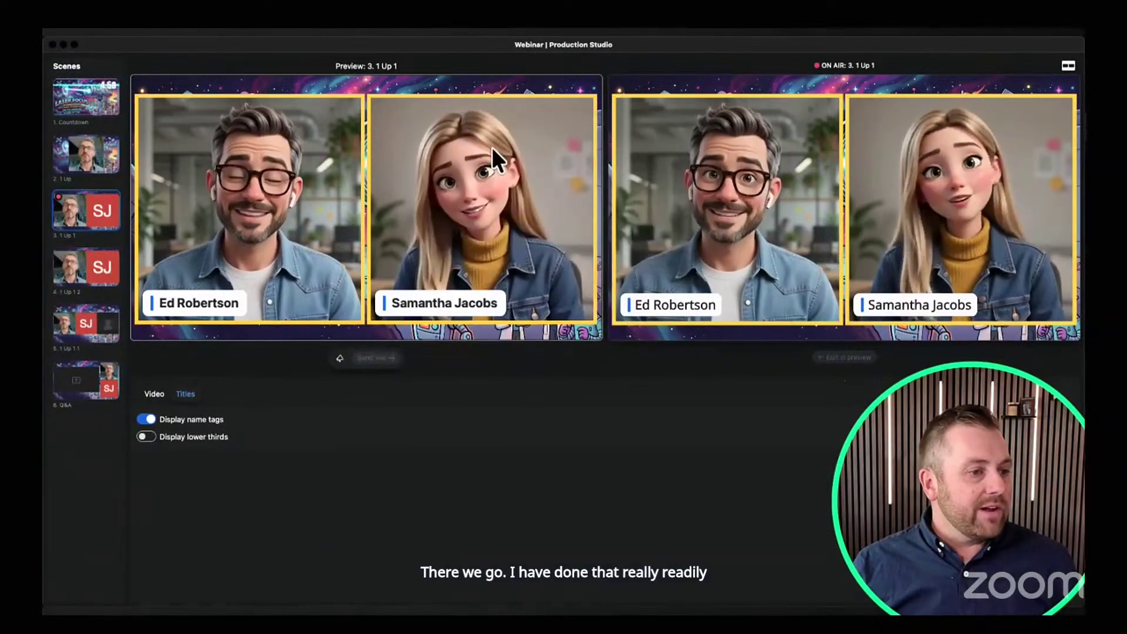
click(147, 420)
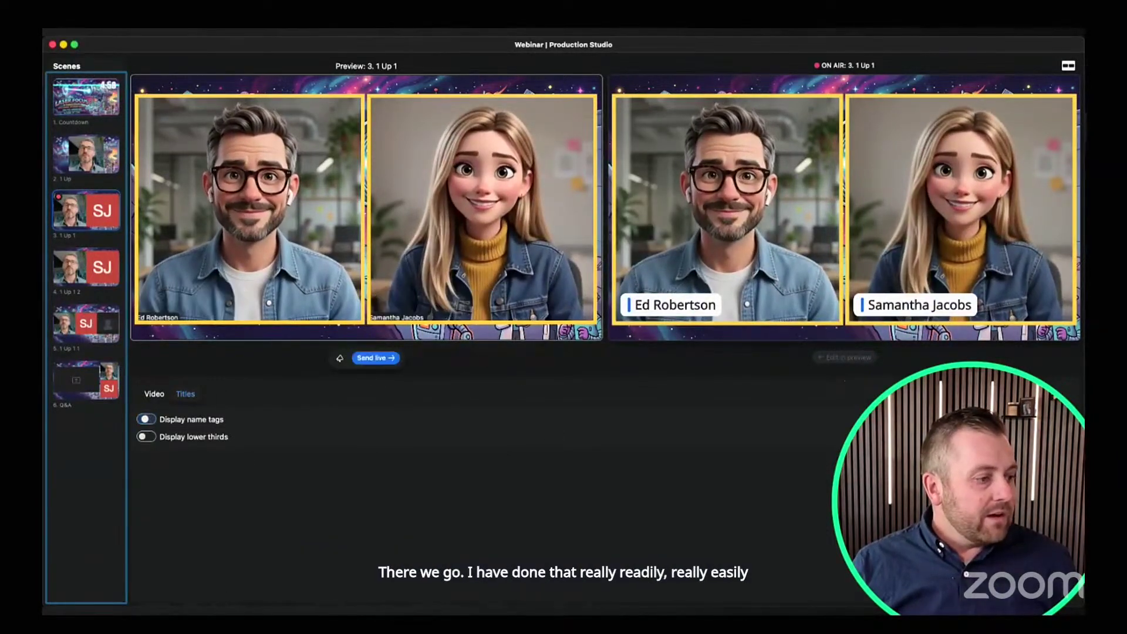
click(379, 358)
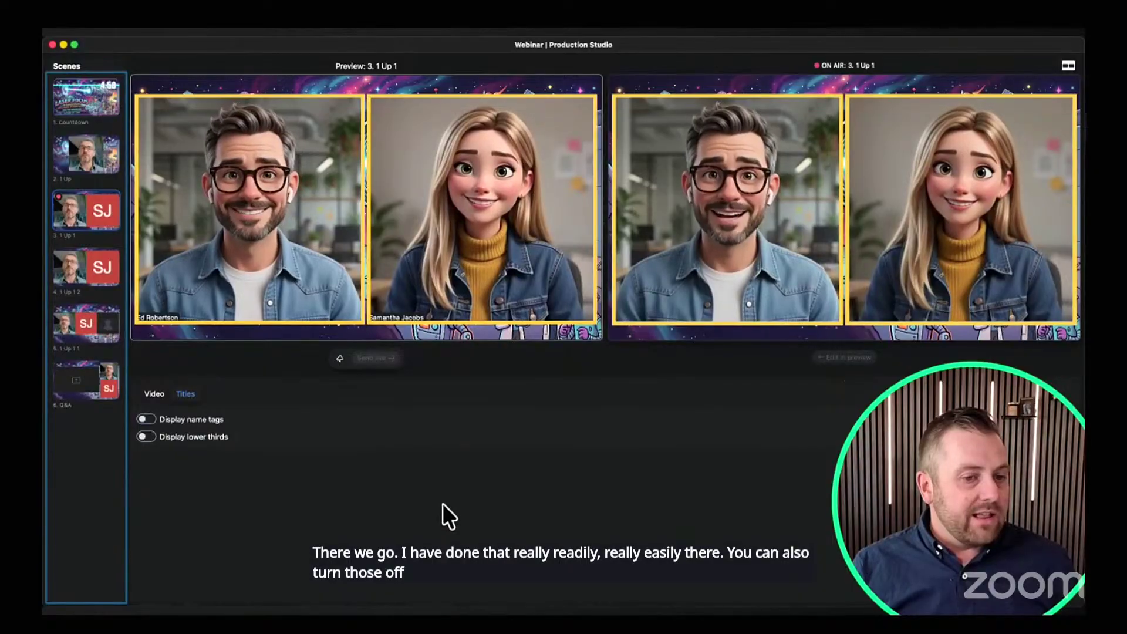
Display the lower third with primary text "Next Session coming up in 5 minutes" and a secondary line inviting viewers to "get your questions in now"
click(153, 438)
click(281, 467)
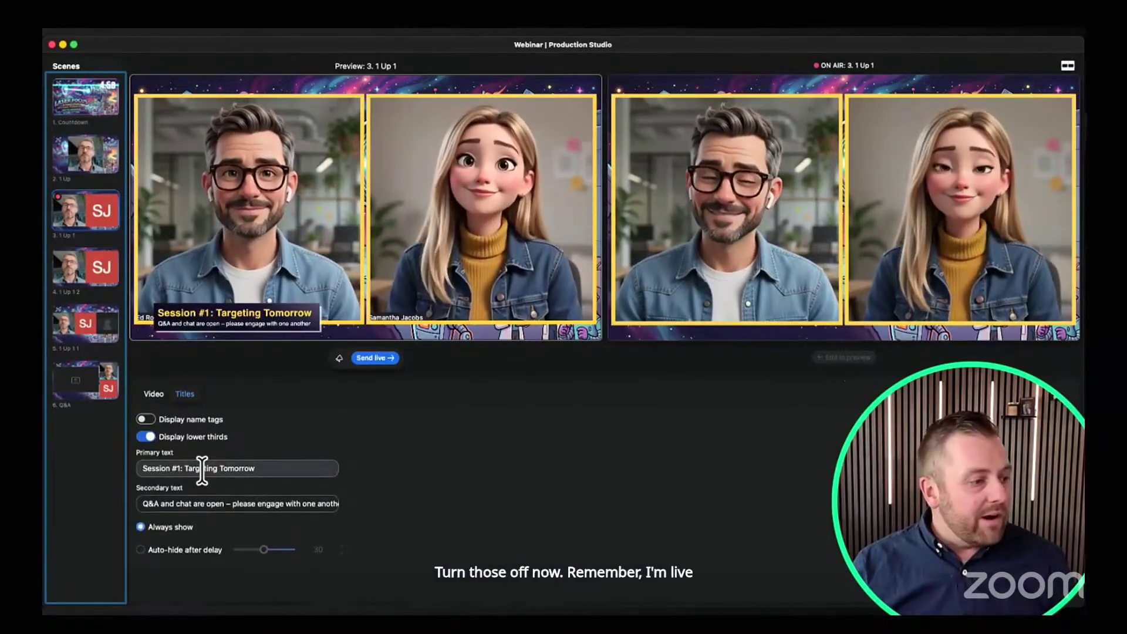
click(142, 467)
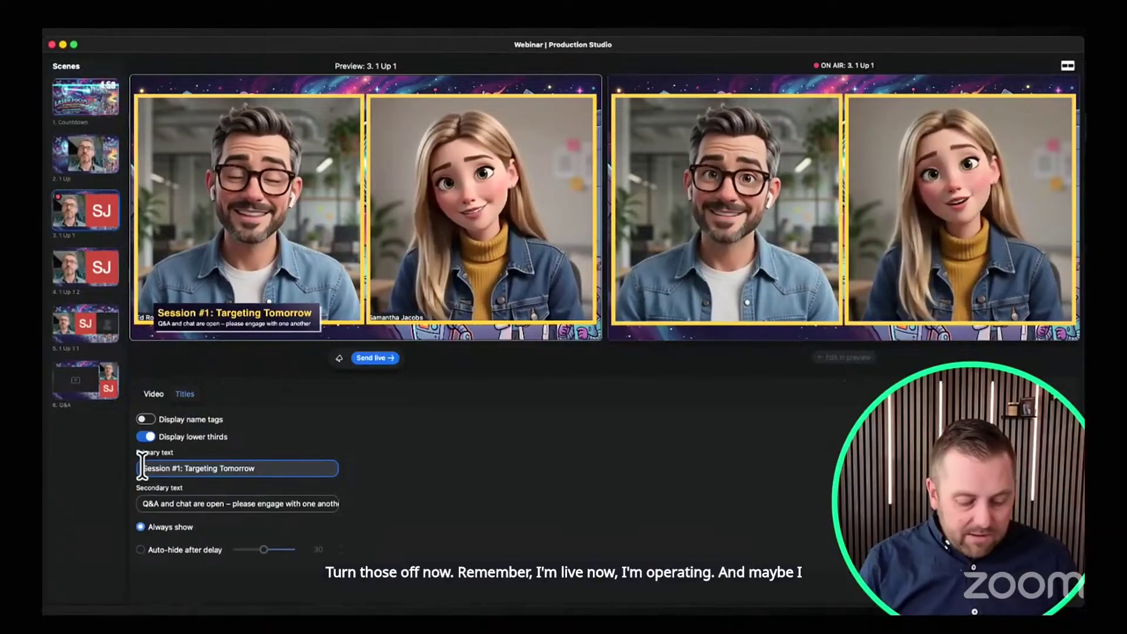
text(Next Session)
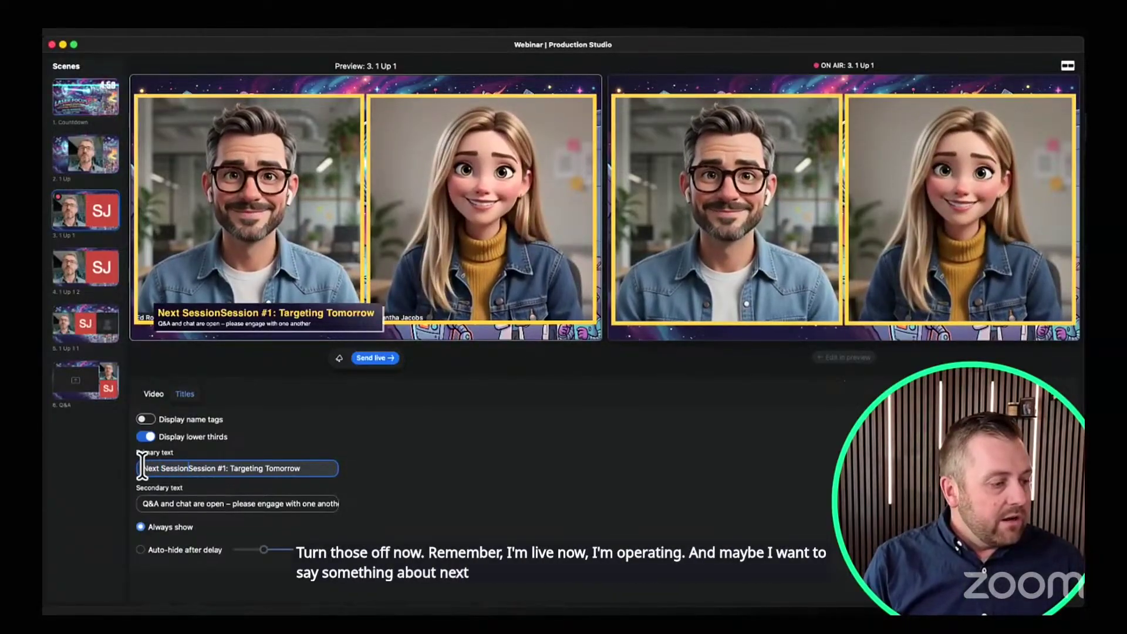
text( coming up in 5)
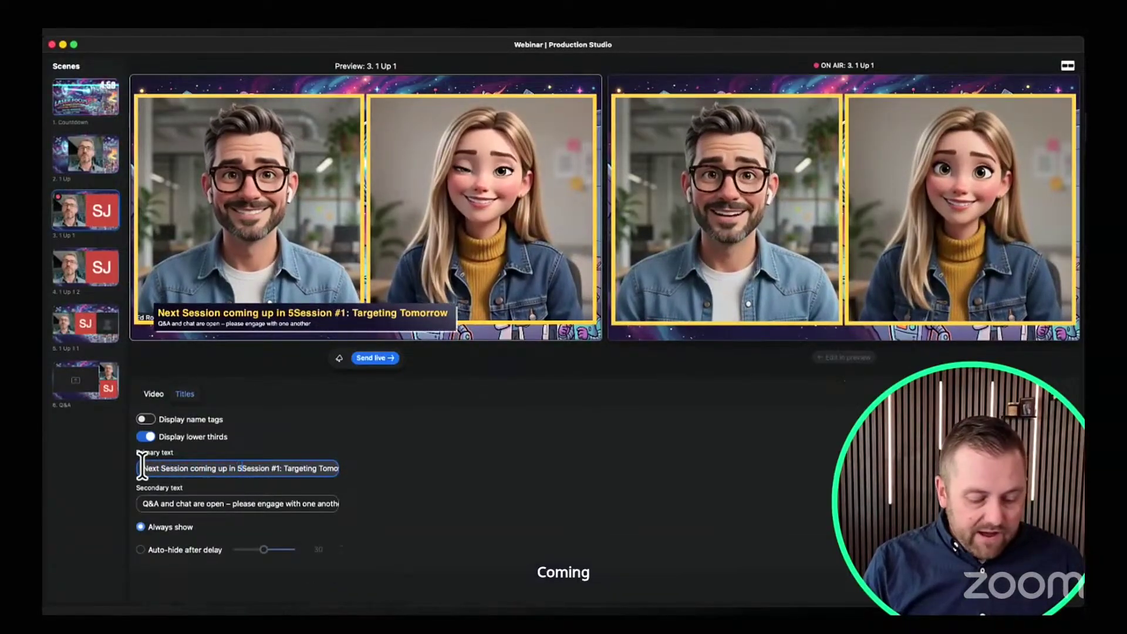
text( minutes)
key(Delete)
key(Delete)
key(Delete)
key(Delete)
key(Delete)
key(Delete)
key(Delete)
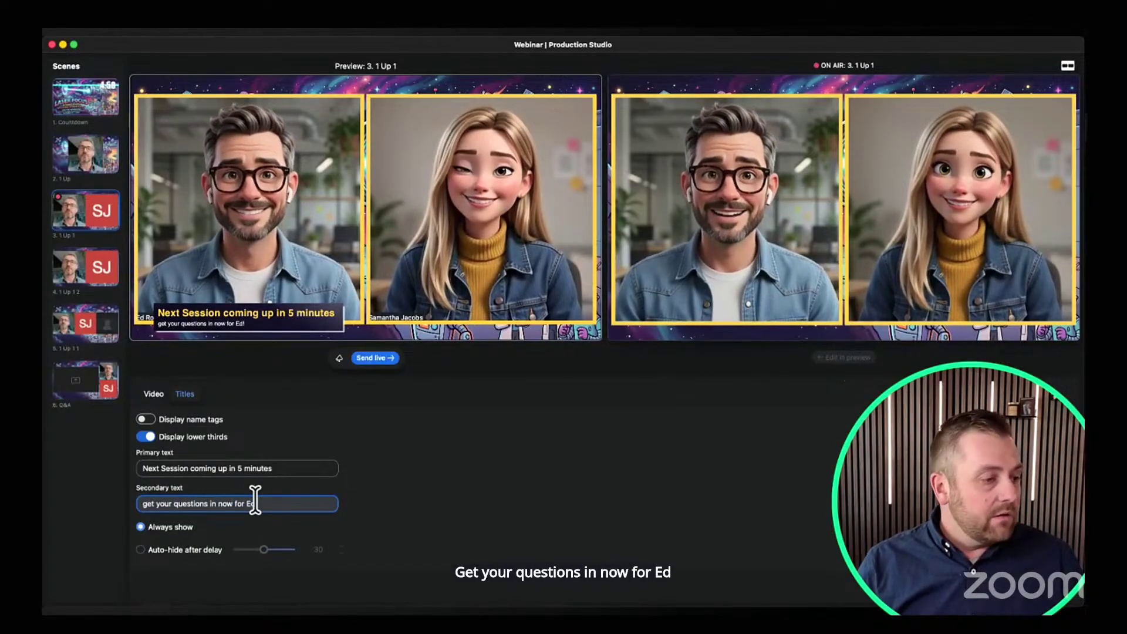
Send the reworded lower third live, and resend it set to auto-hide after a delay
click(374, 357)
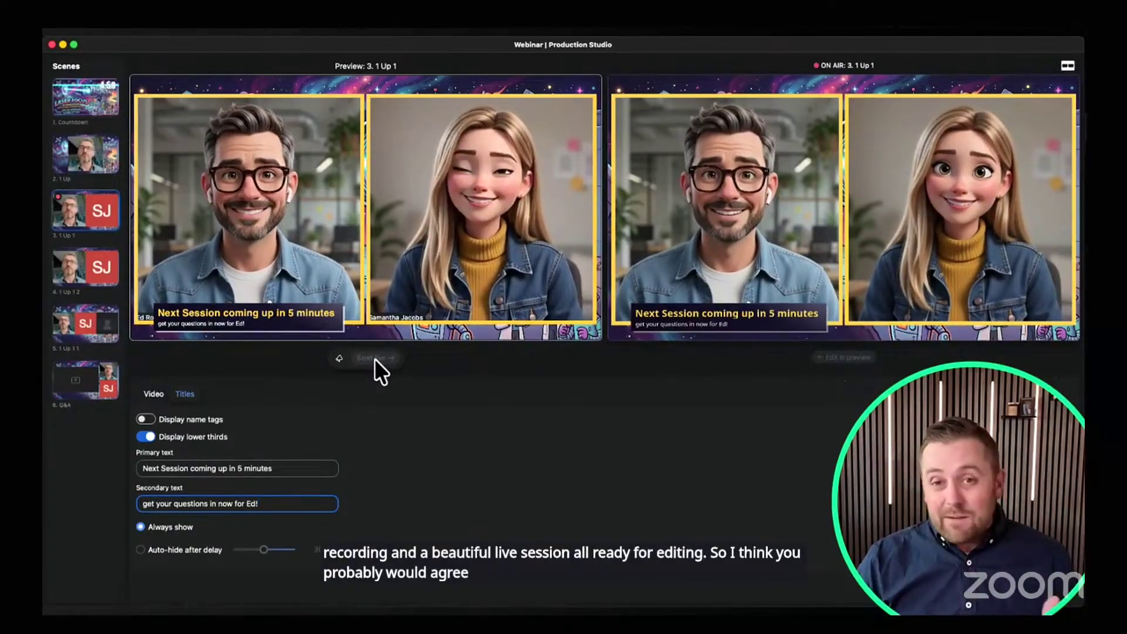
click(164, 549)
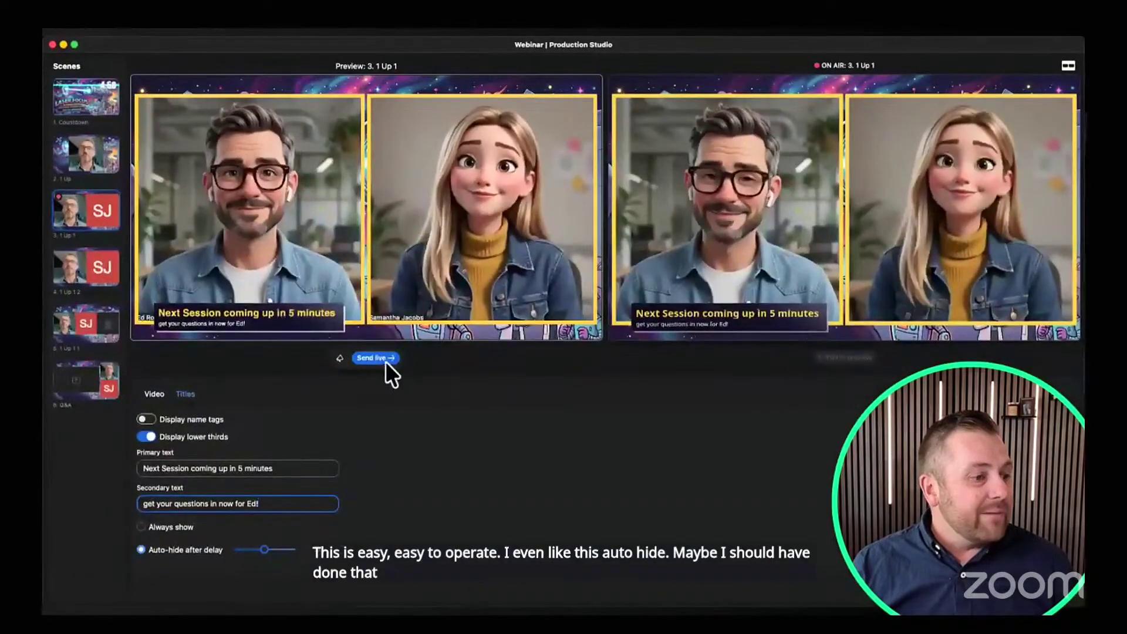
click(331, 237)
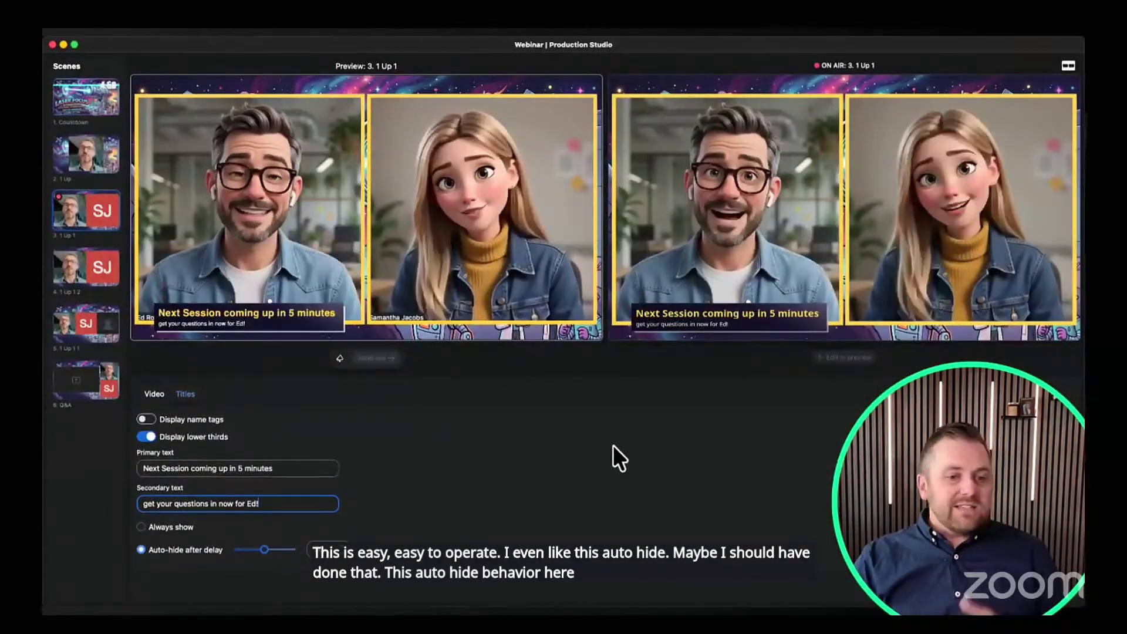
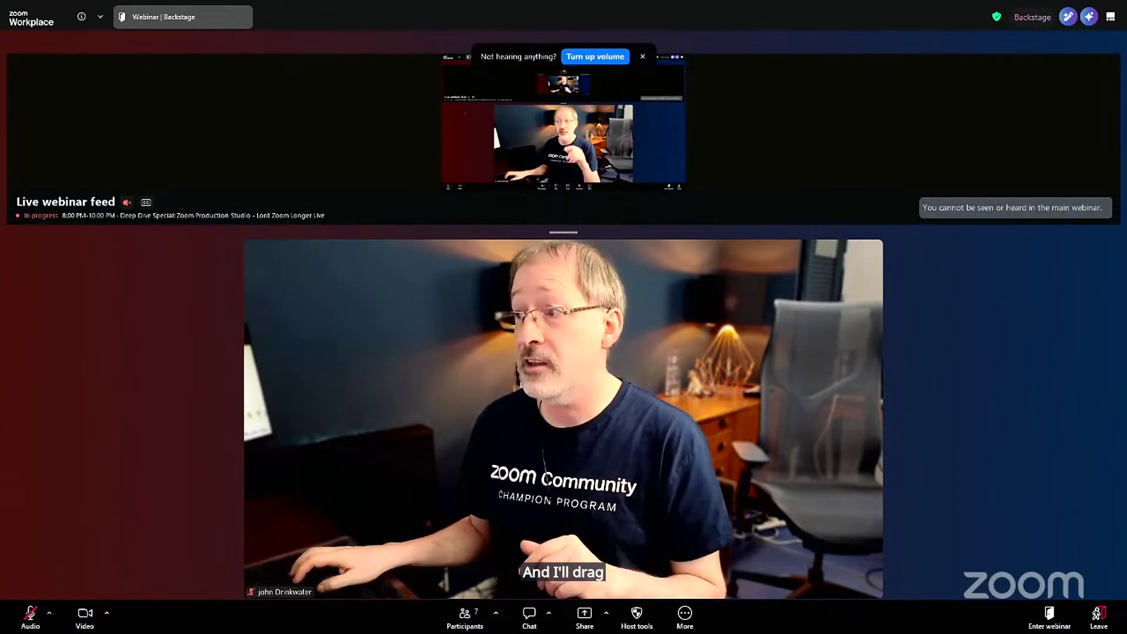
Bring the Participants window over the backstage view to review the webinar and backstage groups, and move it away again
drag(812, 0, 1086, 79)
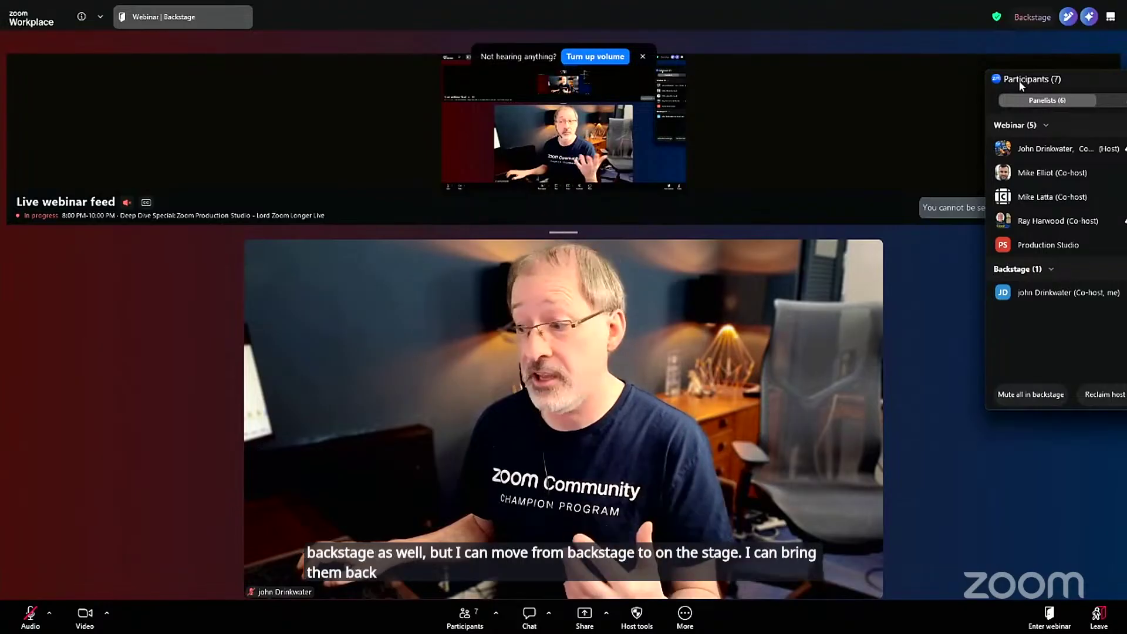
drag(1019, 81, 1086, 1)
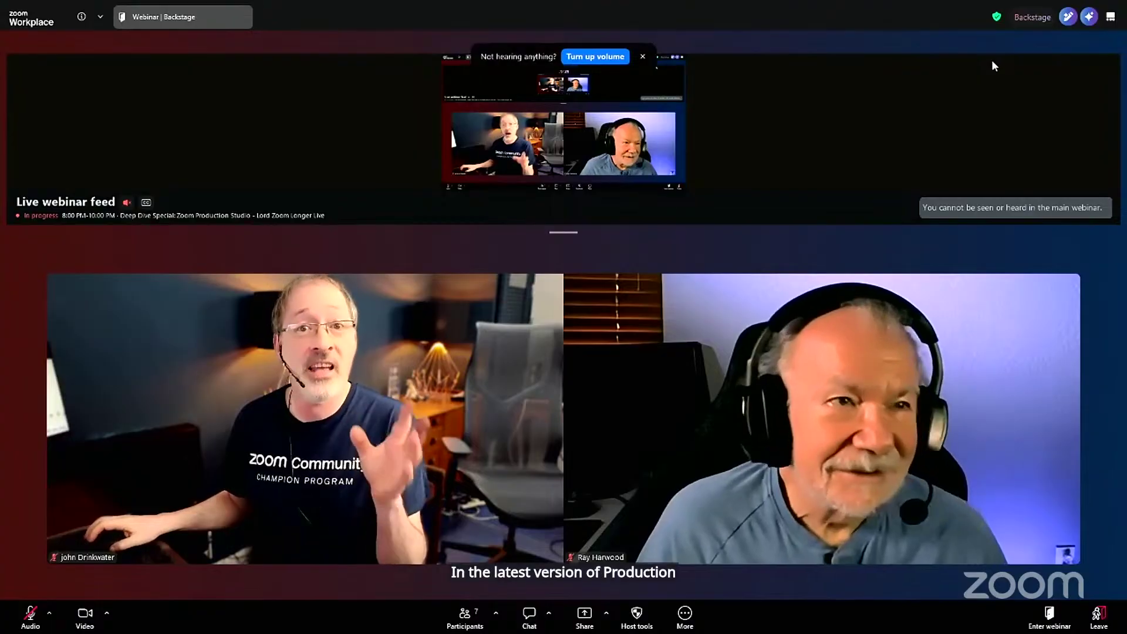
Open the Production Studio window from the backstage view and maximize it
click(1090, 19)
click(1110, 17)
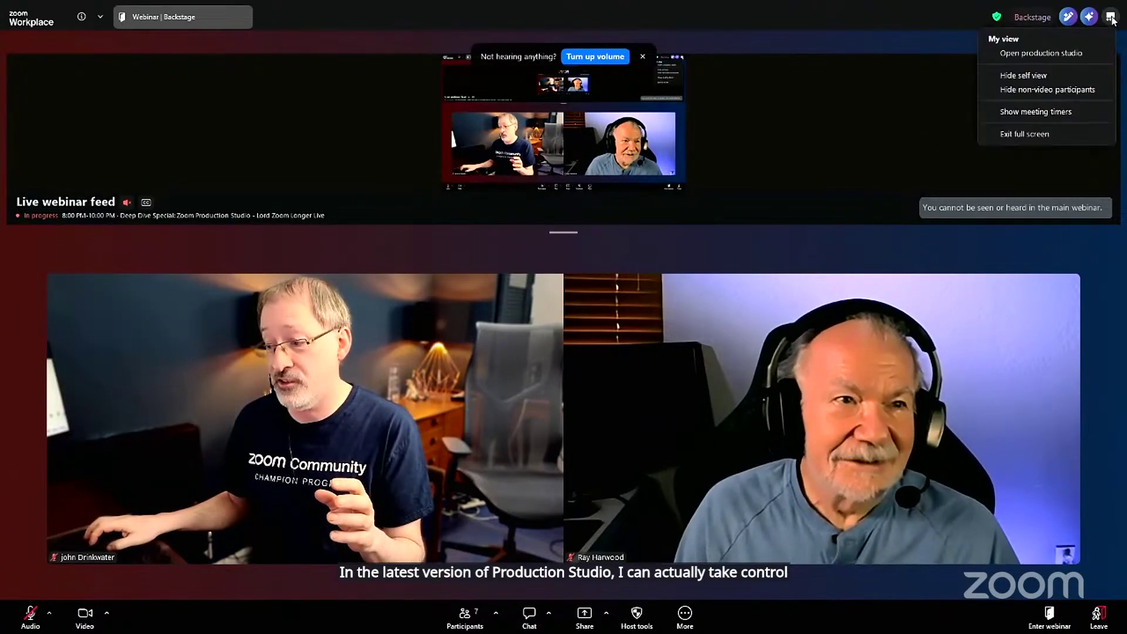
click(1062, 54)
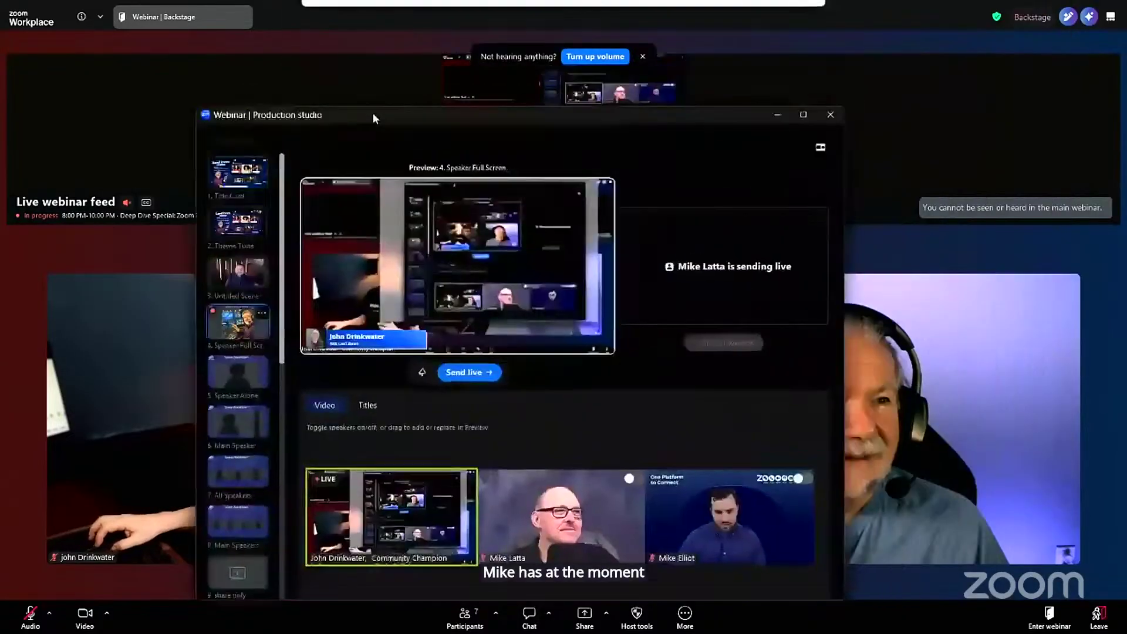
drag(372, 113, 413, 45)
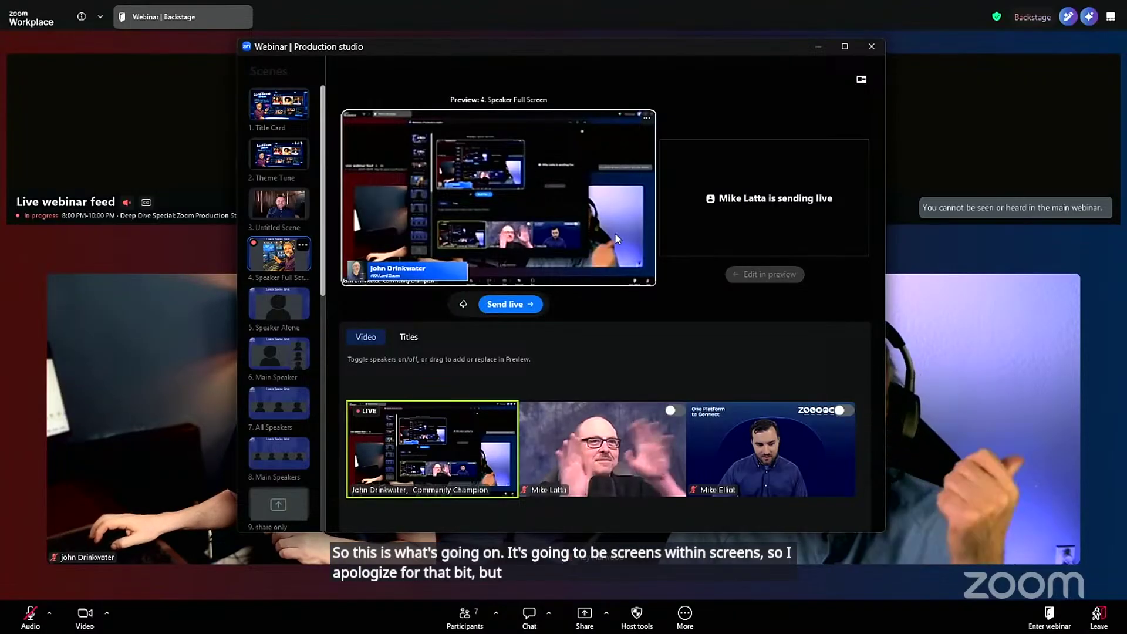
click(845, 47)
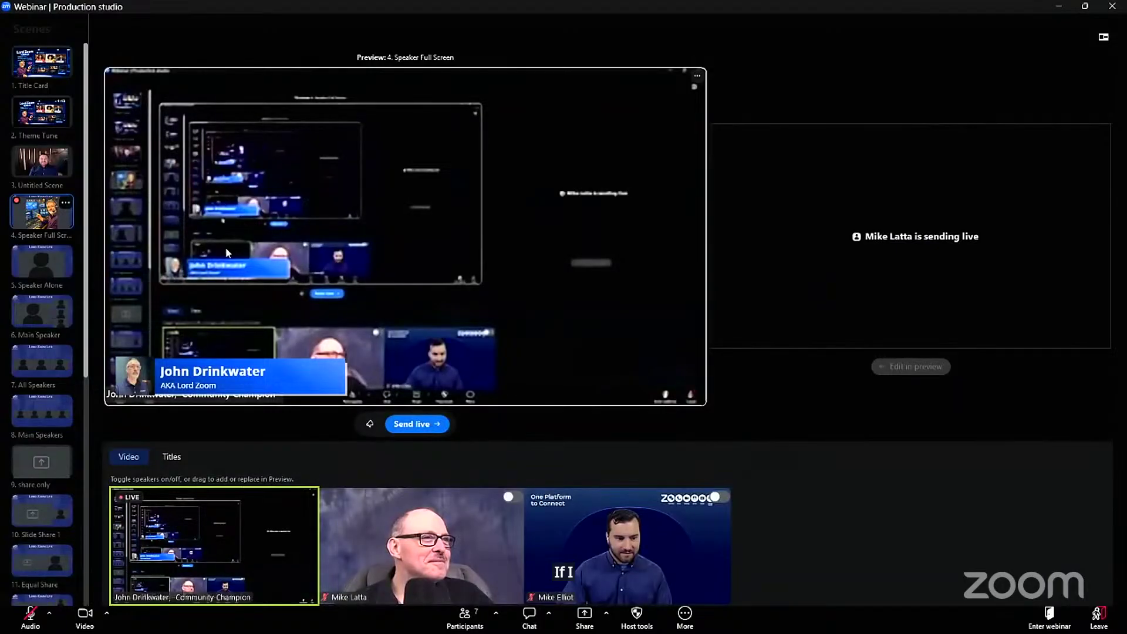
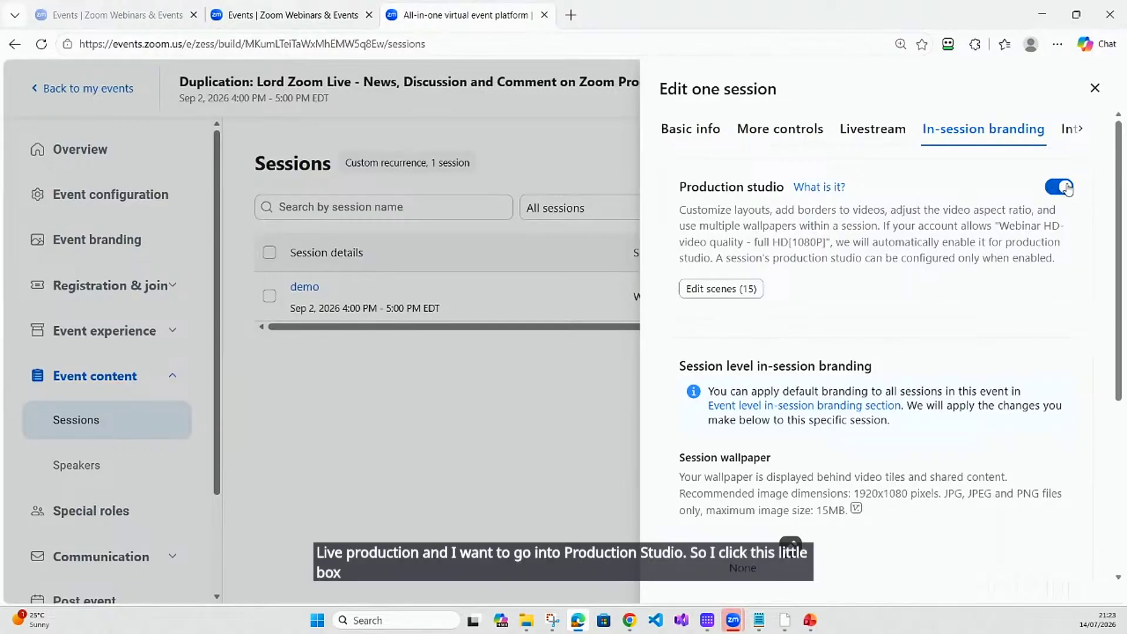
Open the demo session's scenes for editing and look through the whole scene list
click(699, 290)
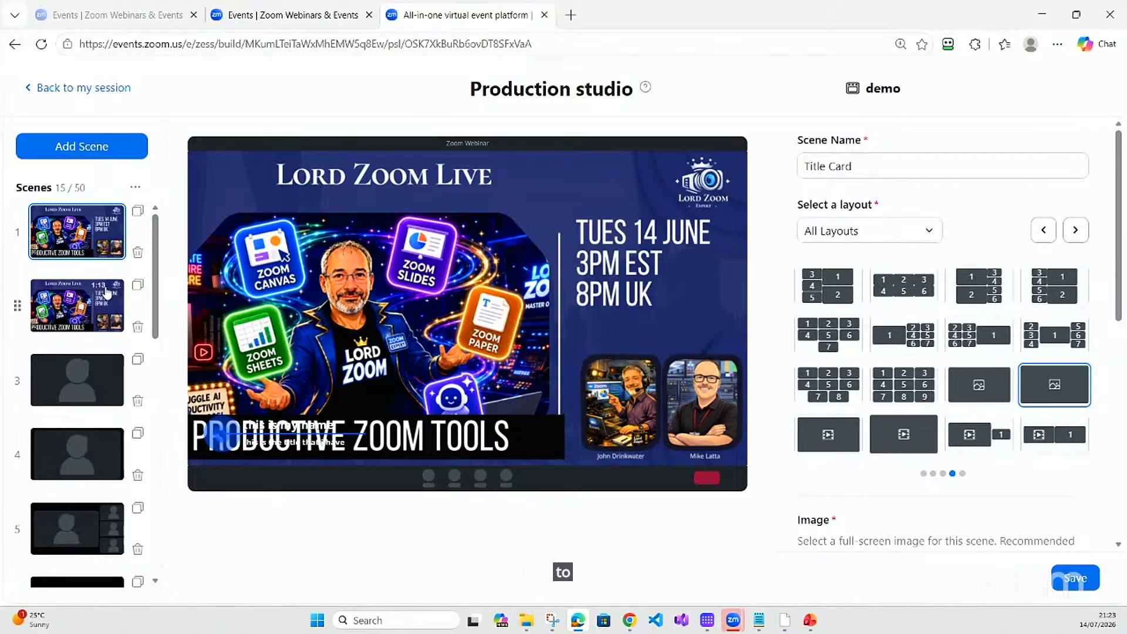
scroll(105, 293, down, 8)
scroll(105, 291, down, 3)
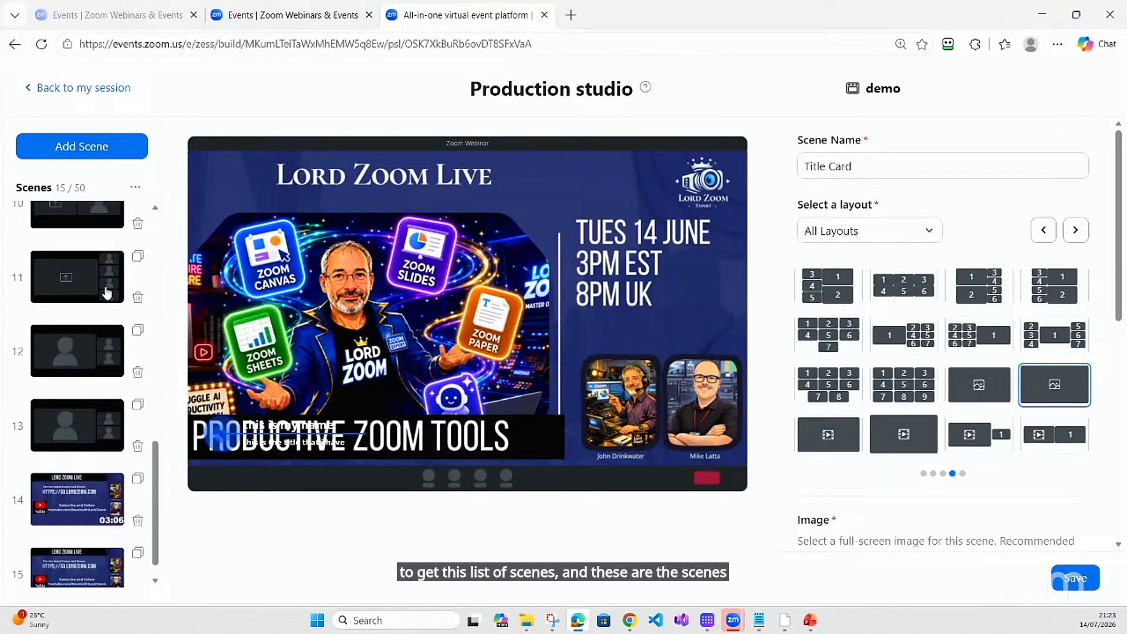
scroll(106, 290, up, 4)
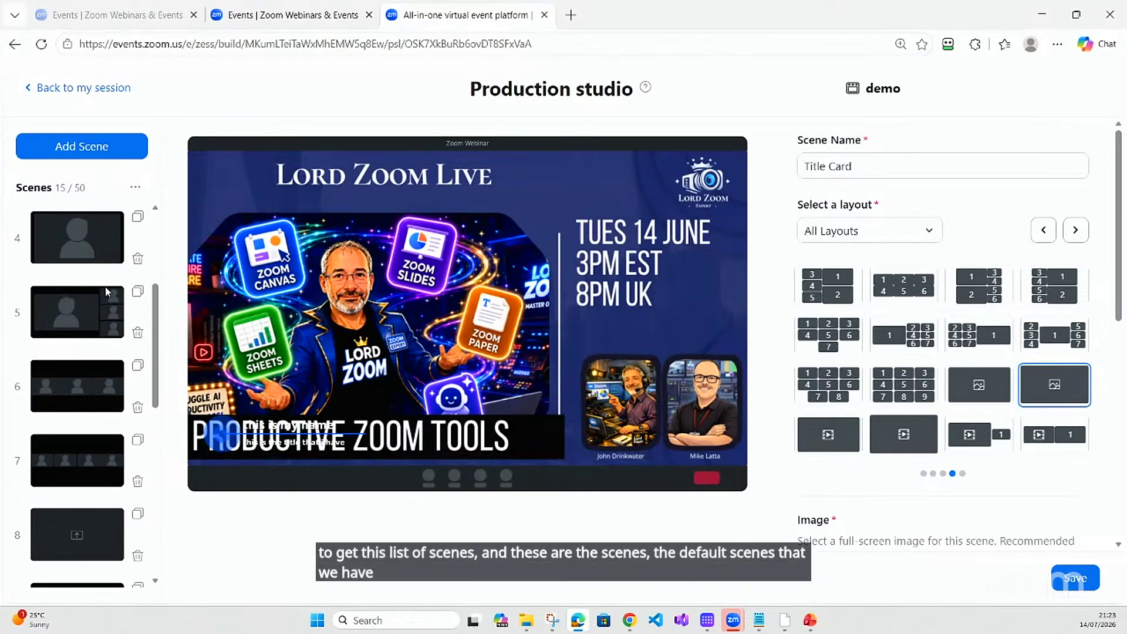
scroll(104, 286, up, 6)
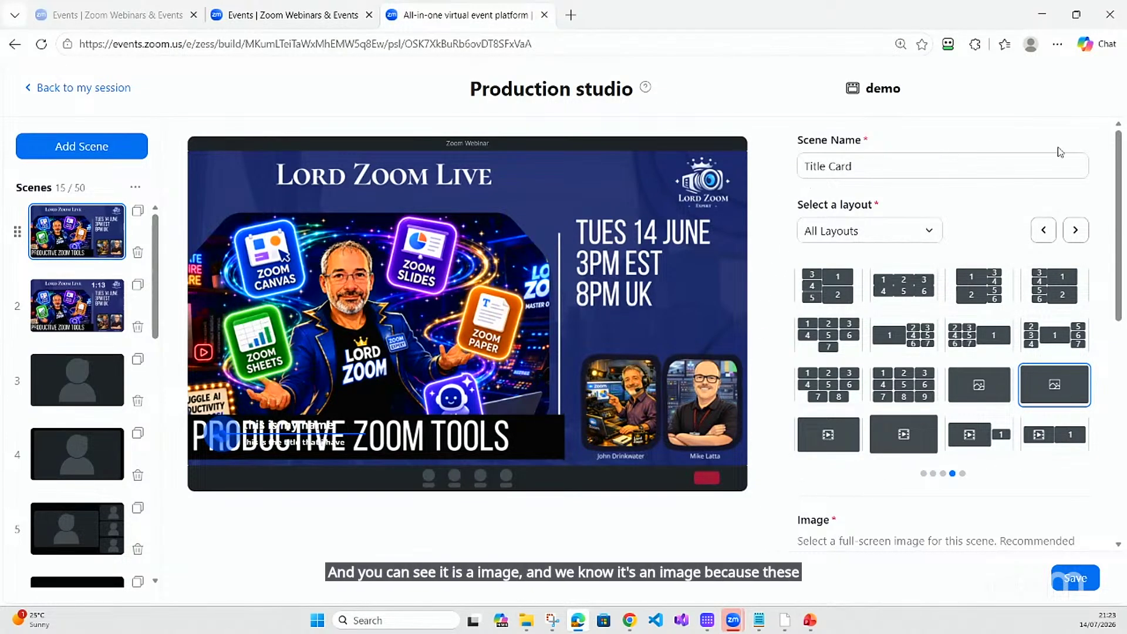
Examine the Title Card scene's name, layout, full-screen image and titles settings
click(867, 165)
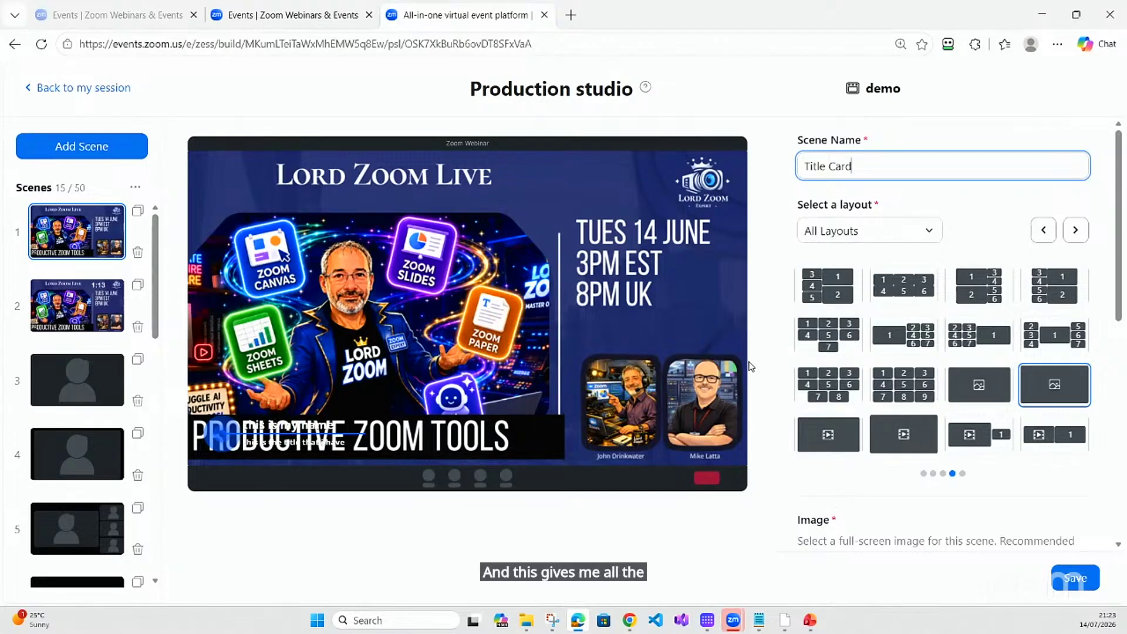
scroll(948, 312, down, 7)
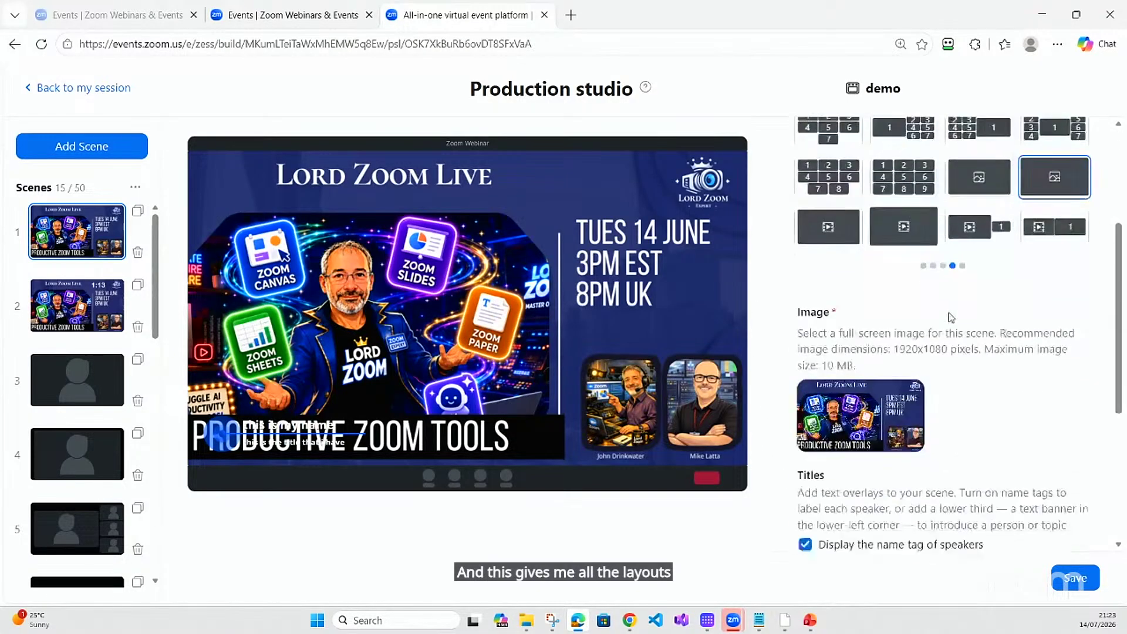
scroll(950, 318, up, 1)
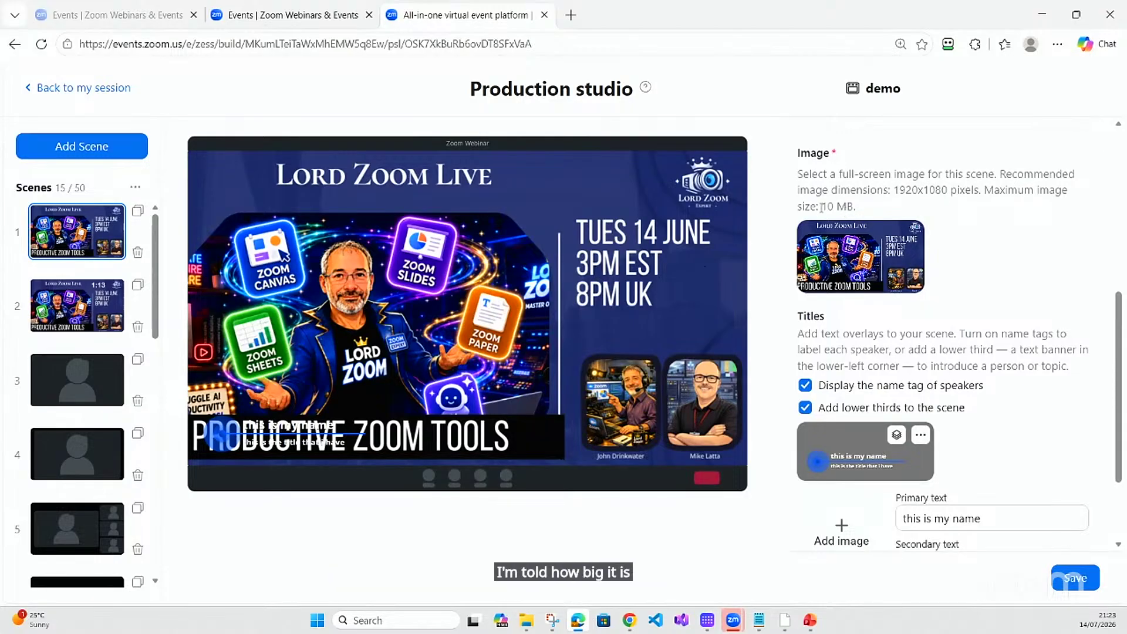
mouse_move(890, 240)
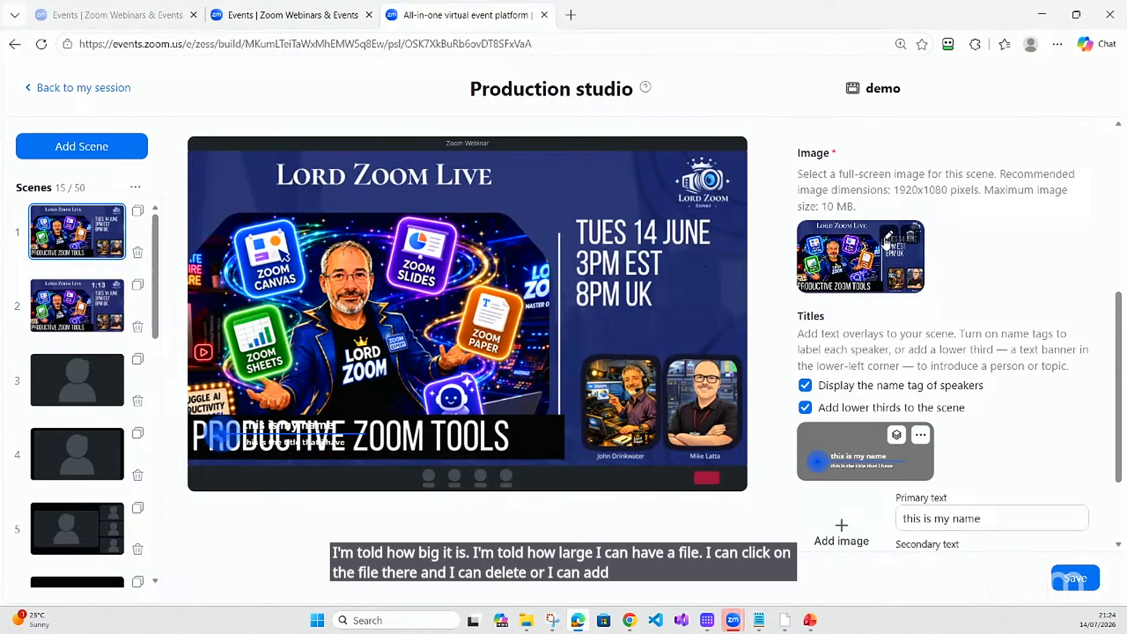
scroll(1018, 403, down, 1)
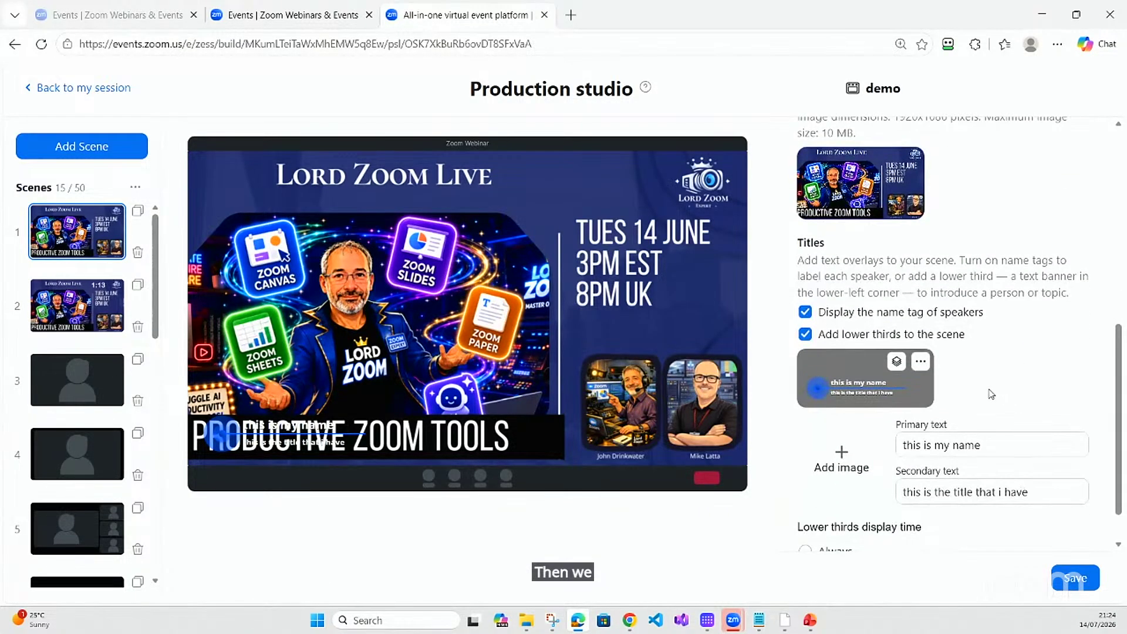
Turn off both the speaker name tags and the lower third in the Title Card scene
click(804, 314)
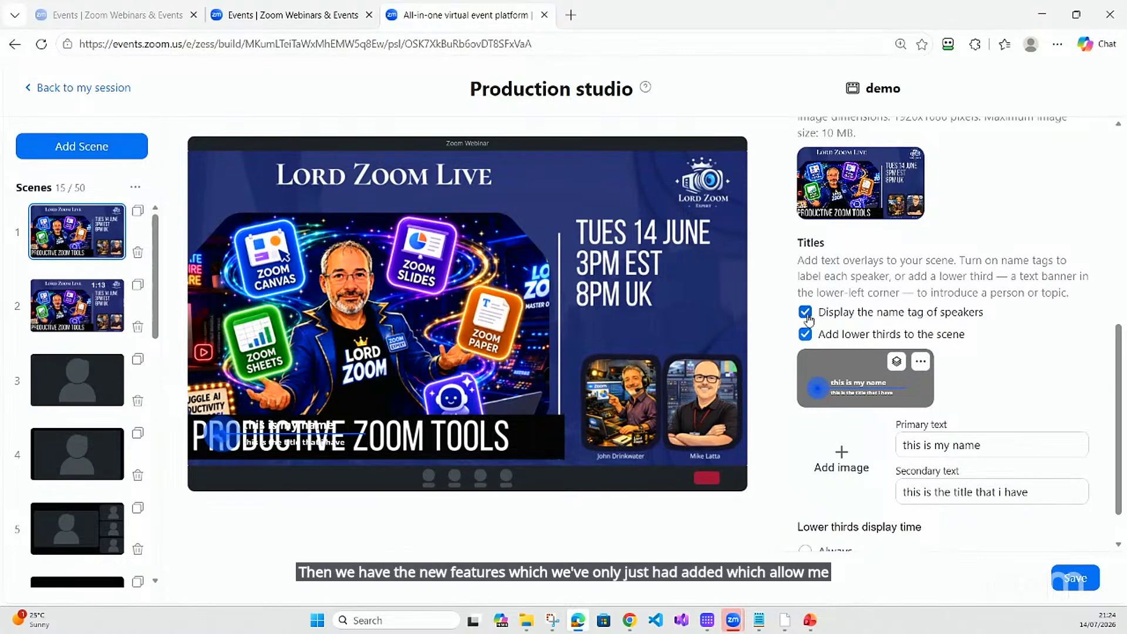
click(805, 313)
click(805, 334)
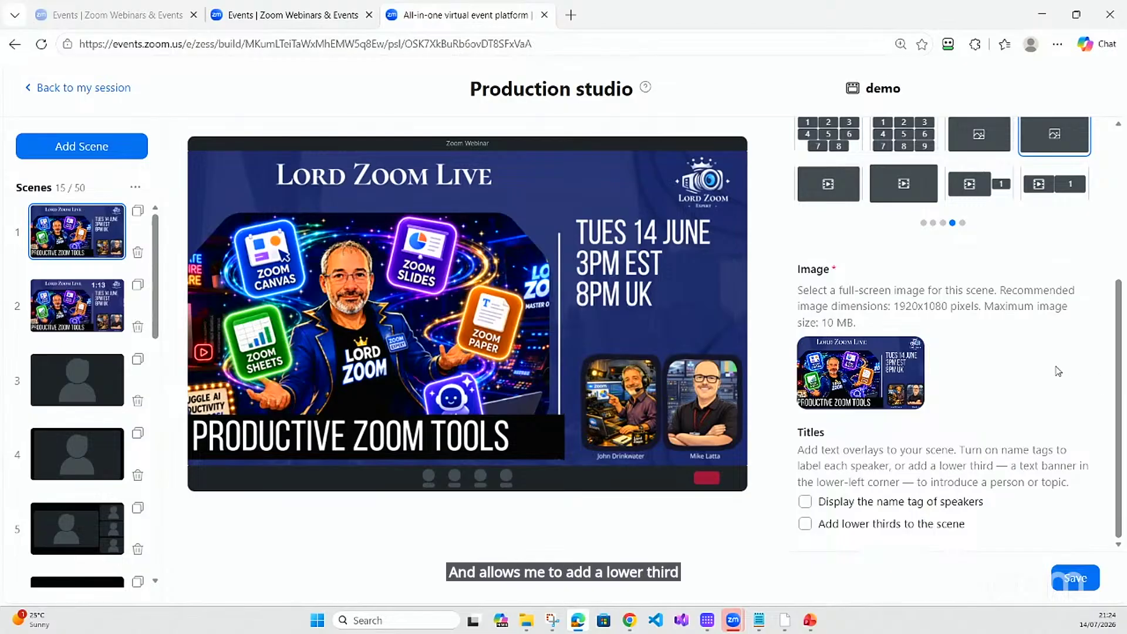
Re-enable the Title Card scene's name tags and try the solid blue banner lower-third template before removing the lower third
click(806, 503)
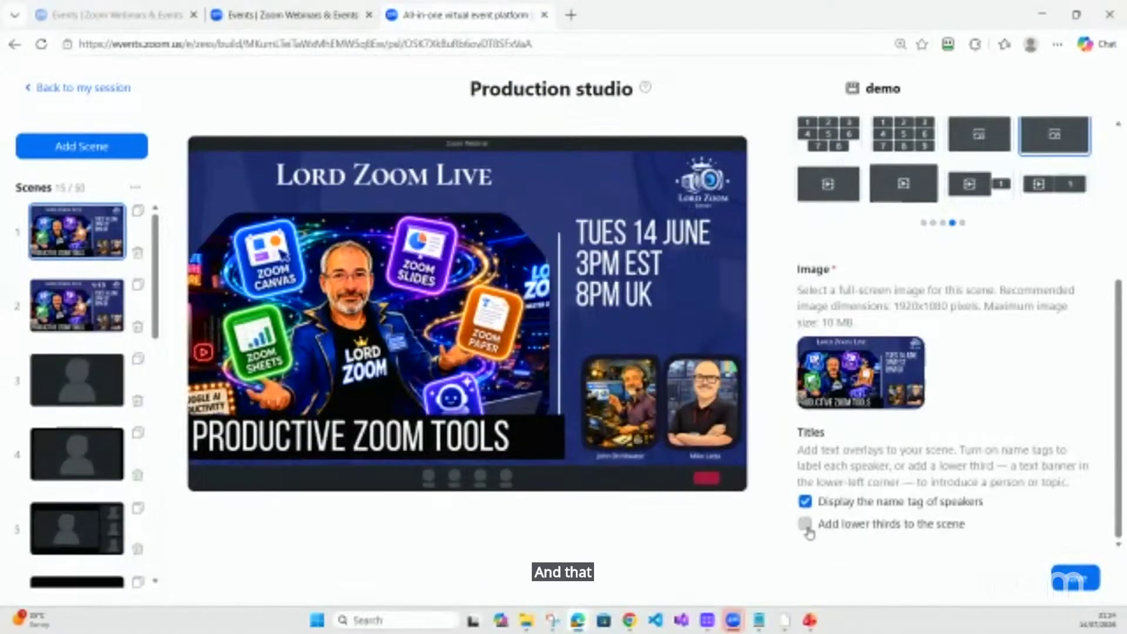
click(806, 523)
scroll(945, 378, down, 3)
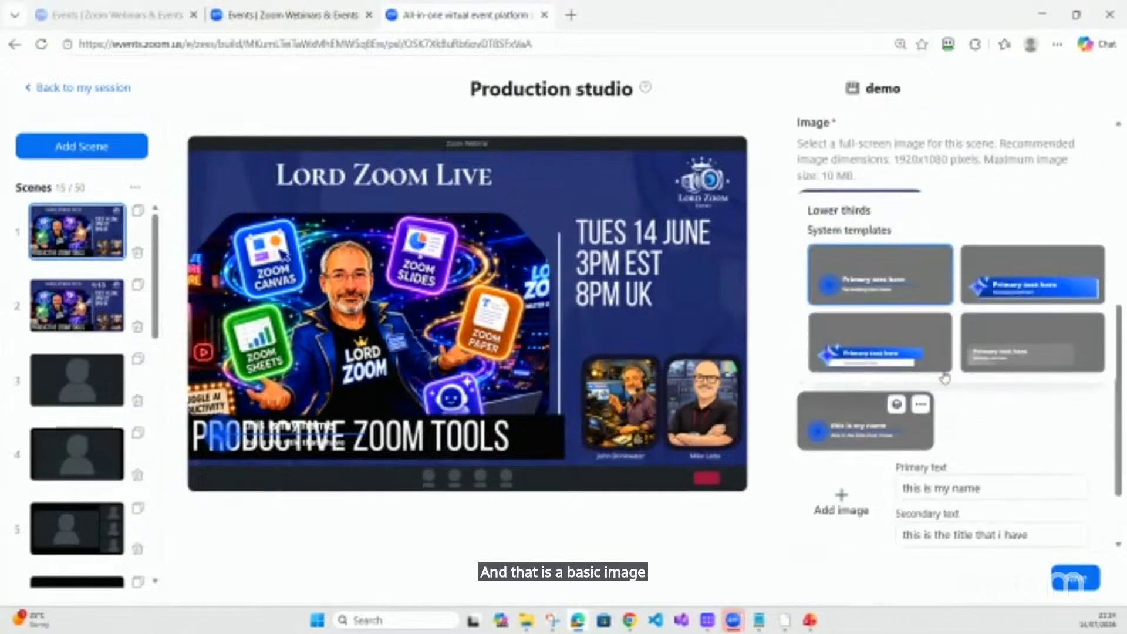
click(1054, 291)
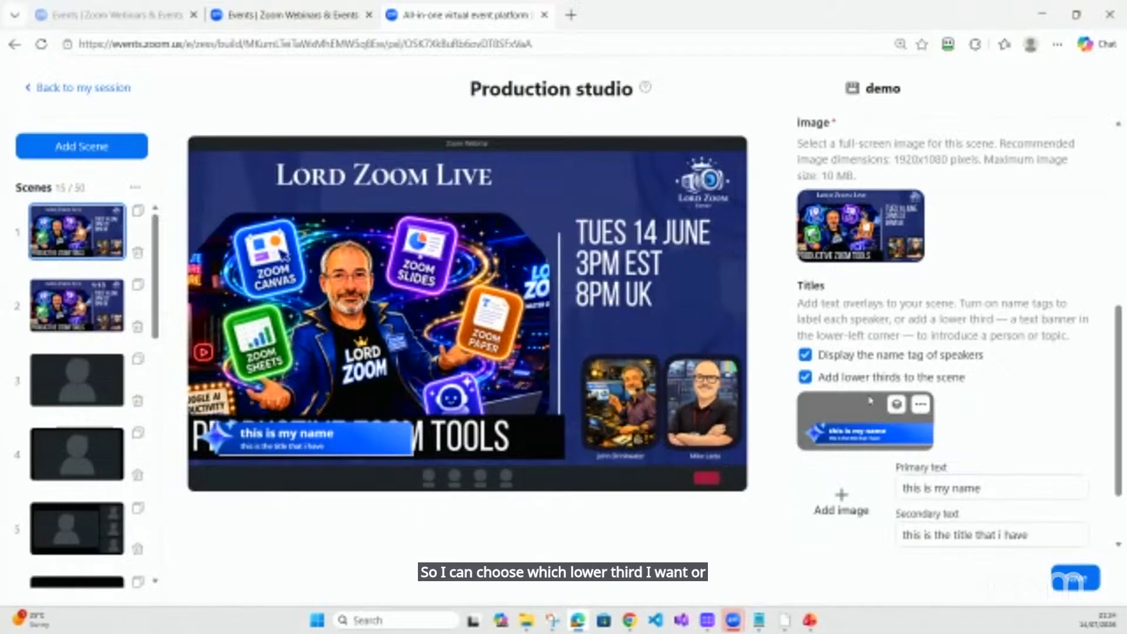
click(805, 378)
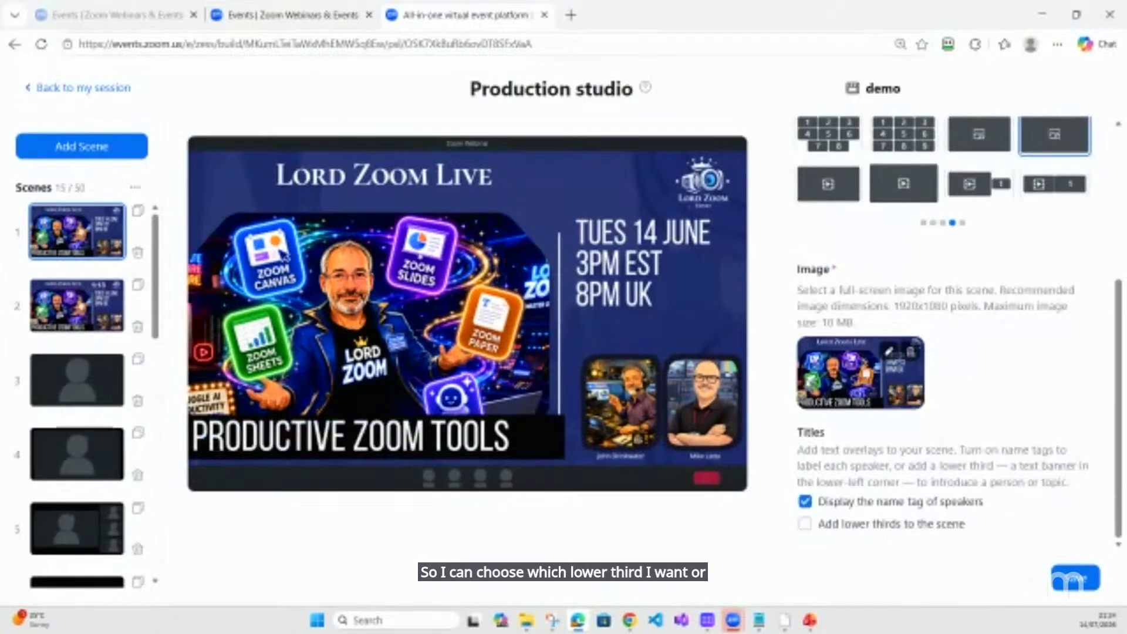
Switch to the second scene, discarding the unsaved Title Card edits, and play a few seconds of its video
scroll(907, 368, up, 1)
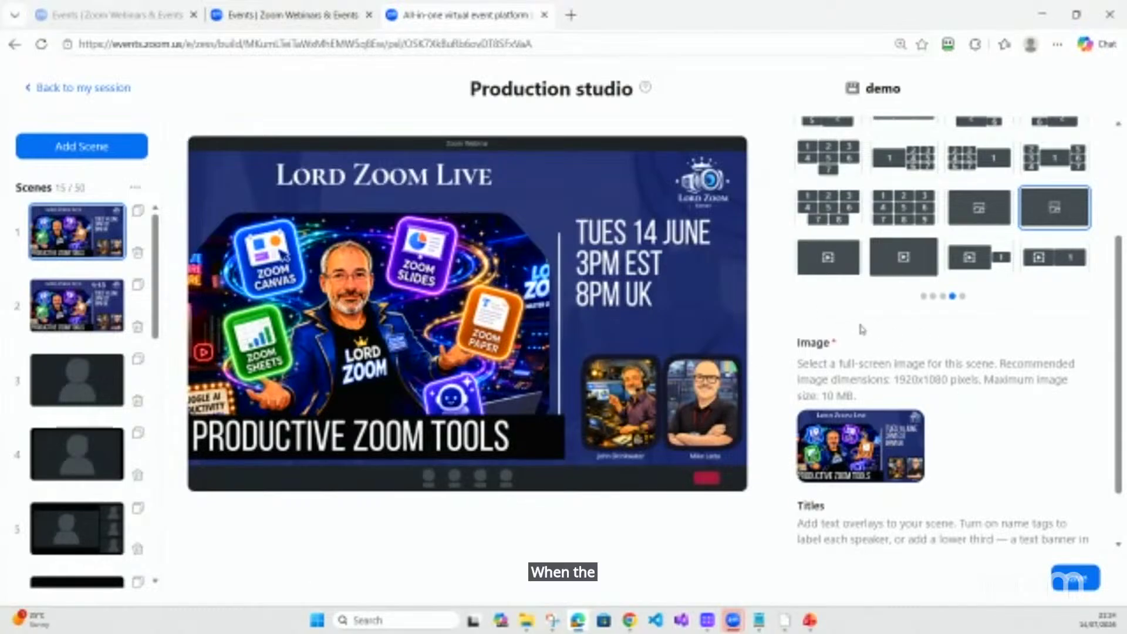
scroll(890, 396, down, 1)
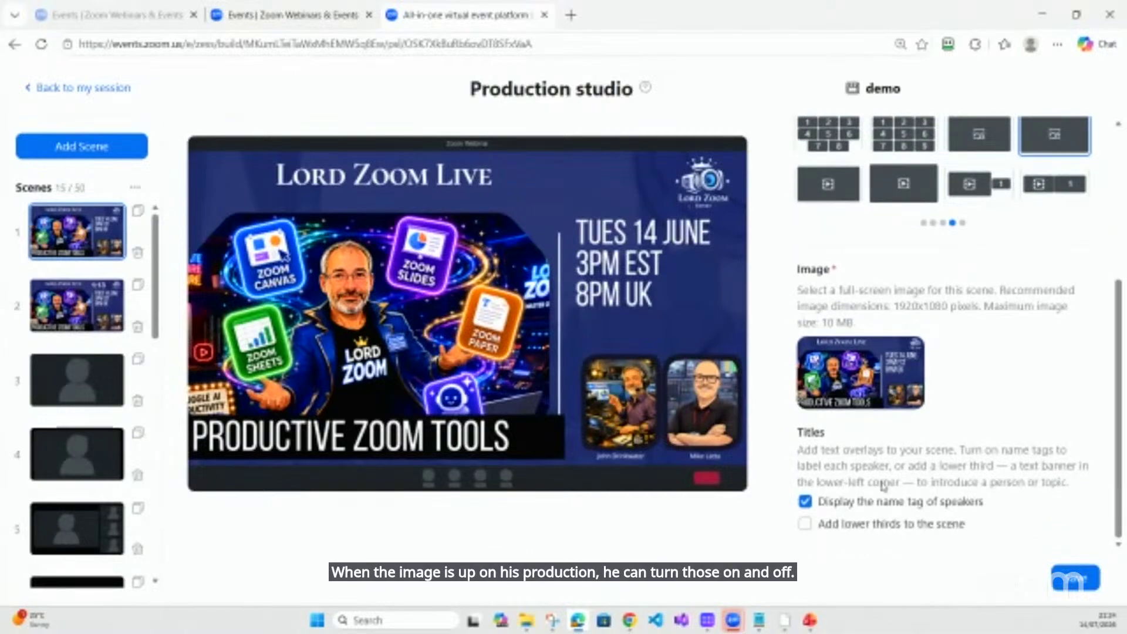
click(76, 305)
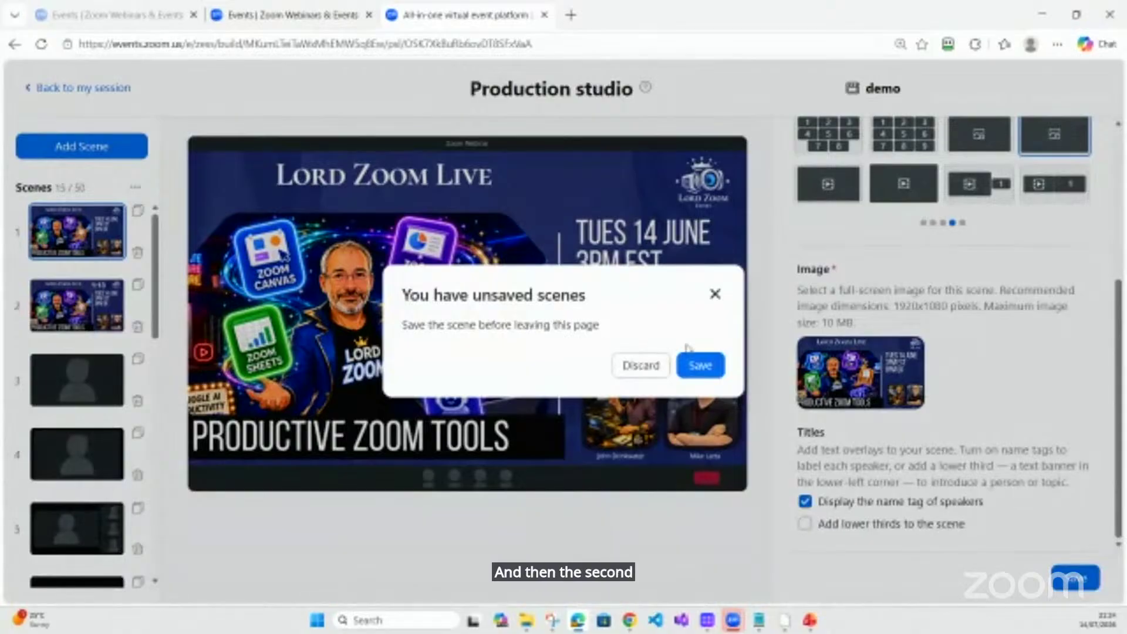
click(637, 371)
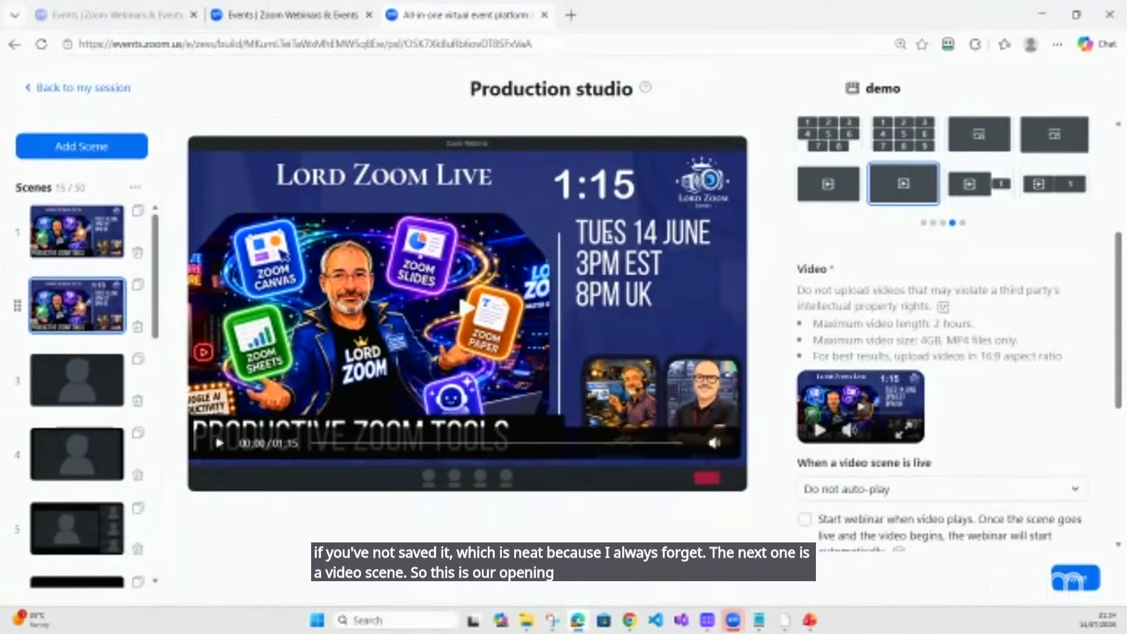
click(219, 446)
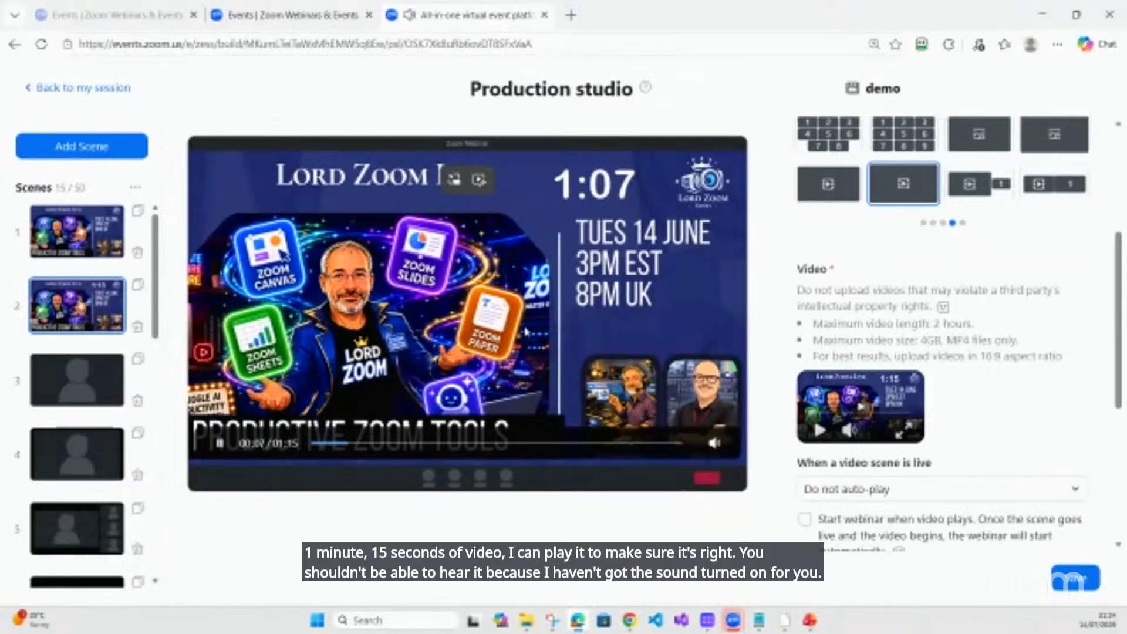
click(219, 443)
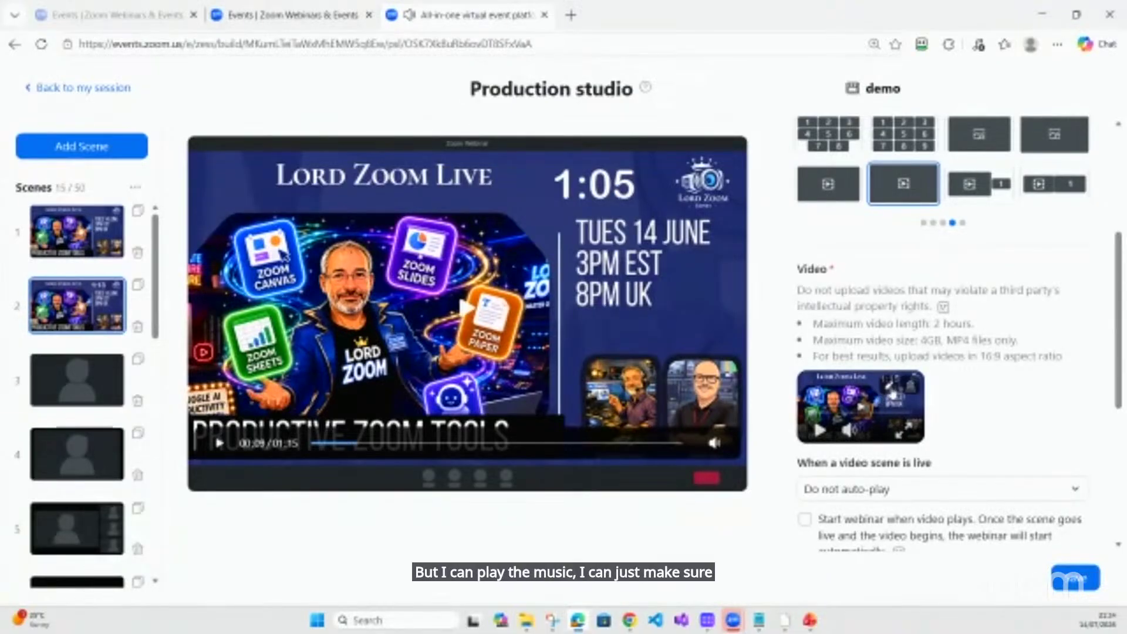
Browse the replacement videos available for the second scene and leave the selection without choosing one
click(892, 392)
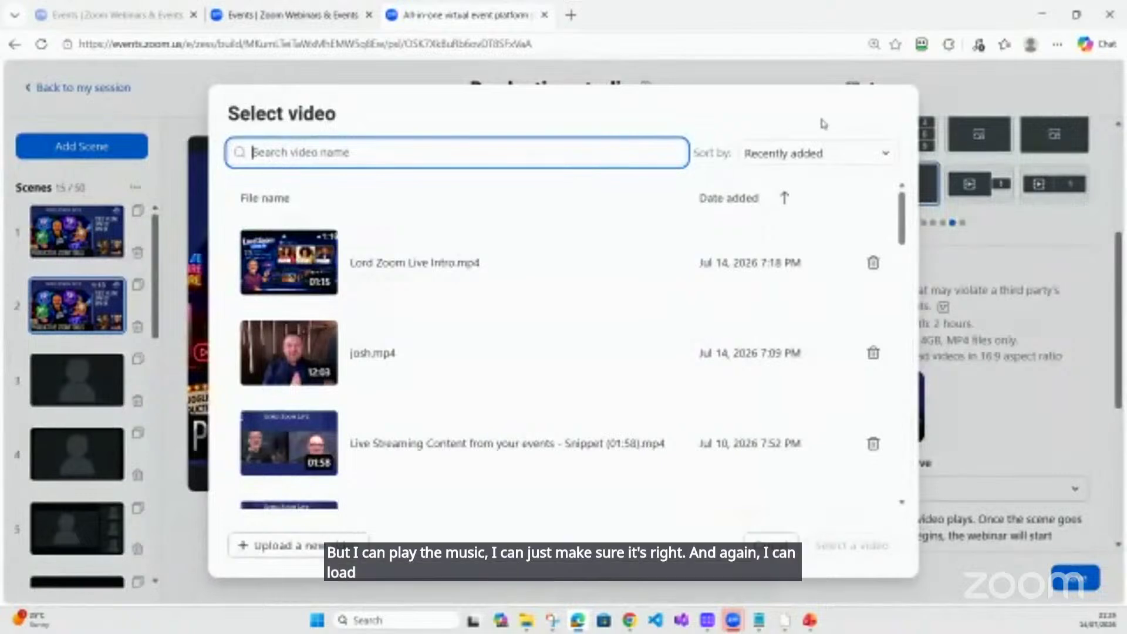
scroll(330, 280, down, 6)
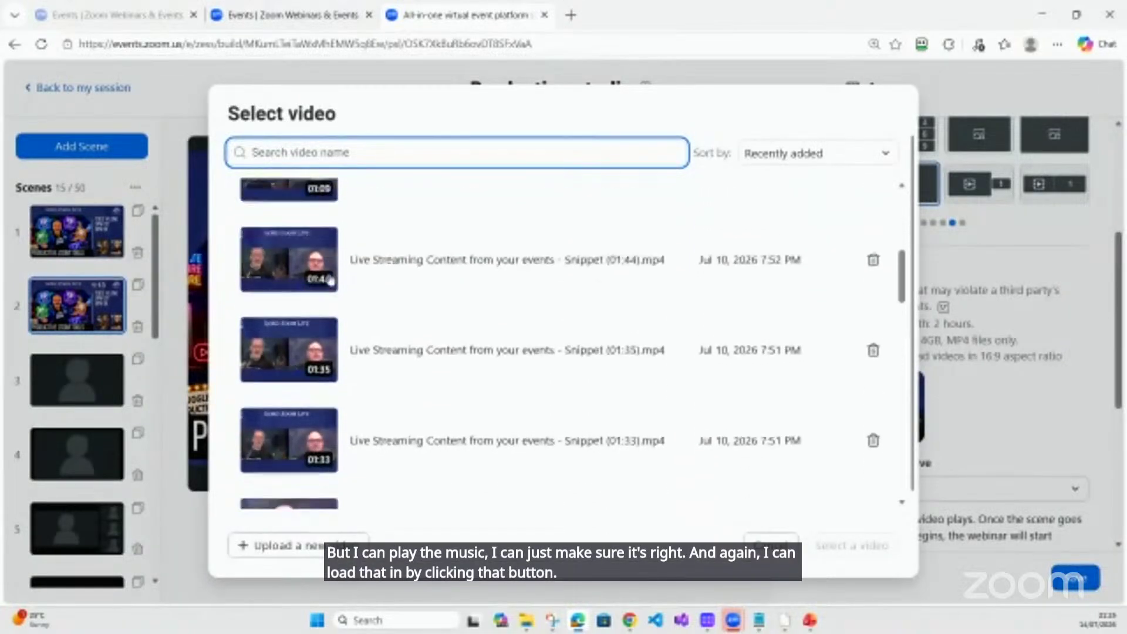
scroll(330, 280, up, 5)
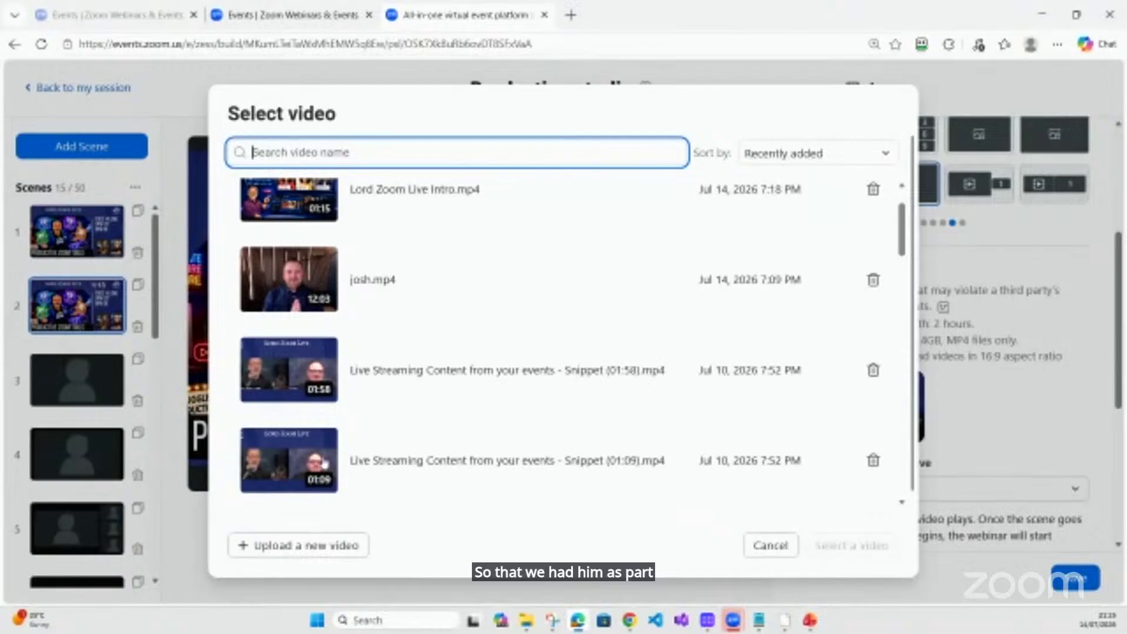
scroll(352, 368, down, 5)
scroll(533, 400, up, 4)
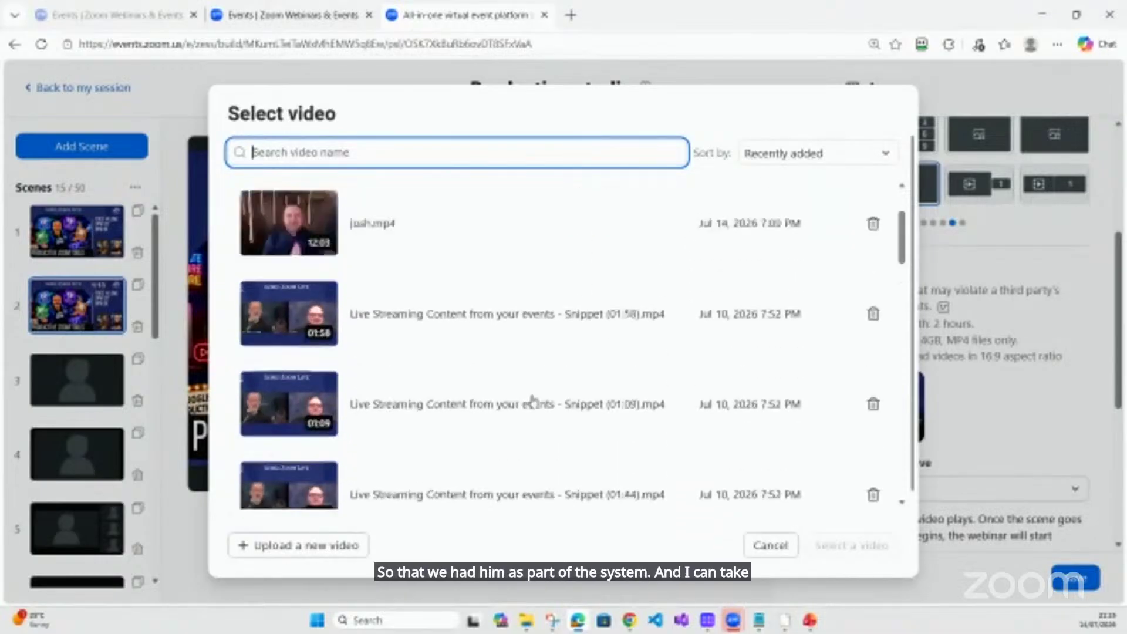
scroll(533, 401, up, 2)
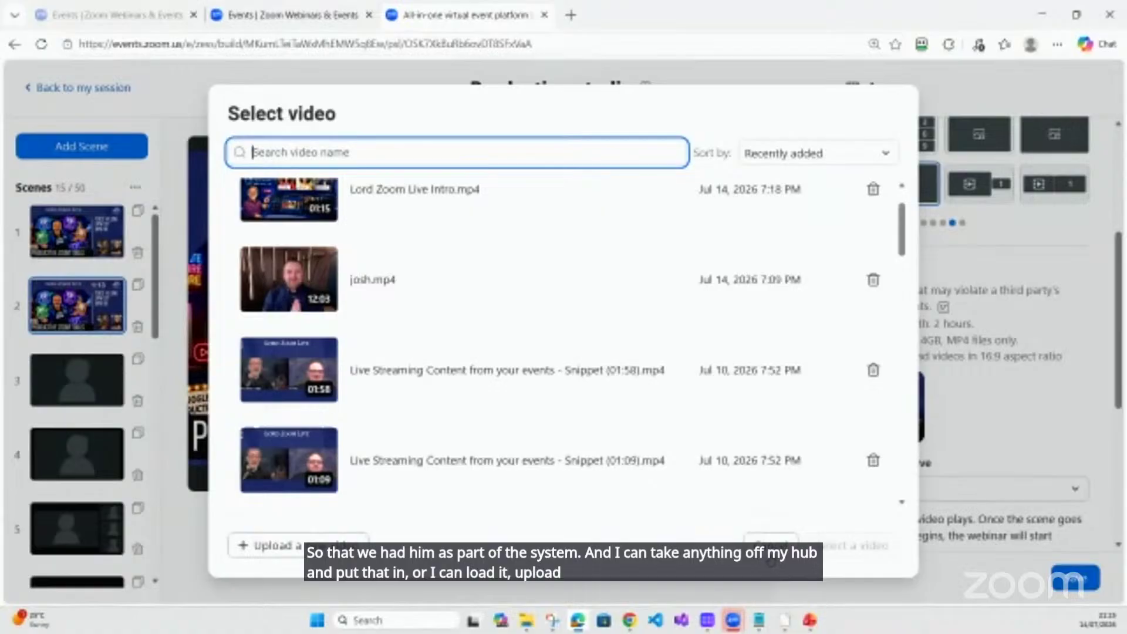
key(Escape)
Review the auto-play options available for when the second scene's video goes live
scroll(1024, 305, down, 5)
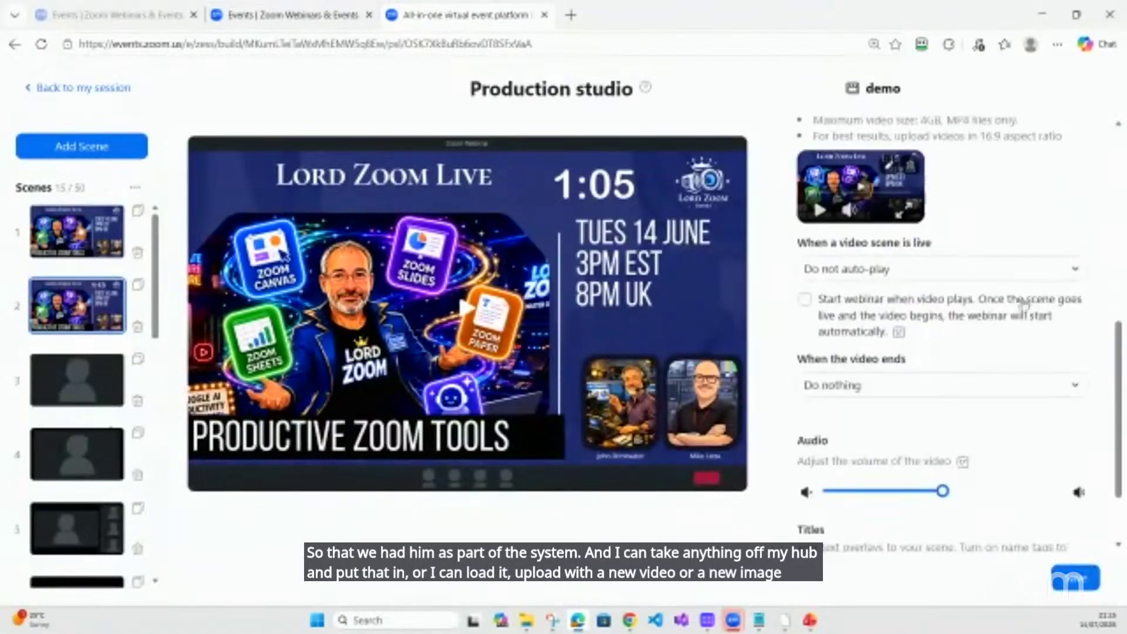
scroll(1024, 305, down, 1)
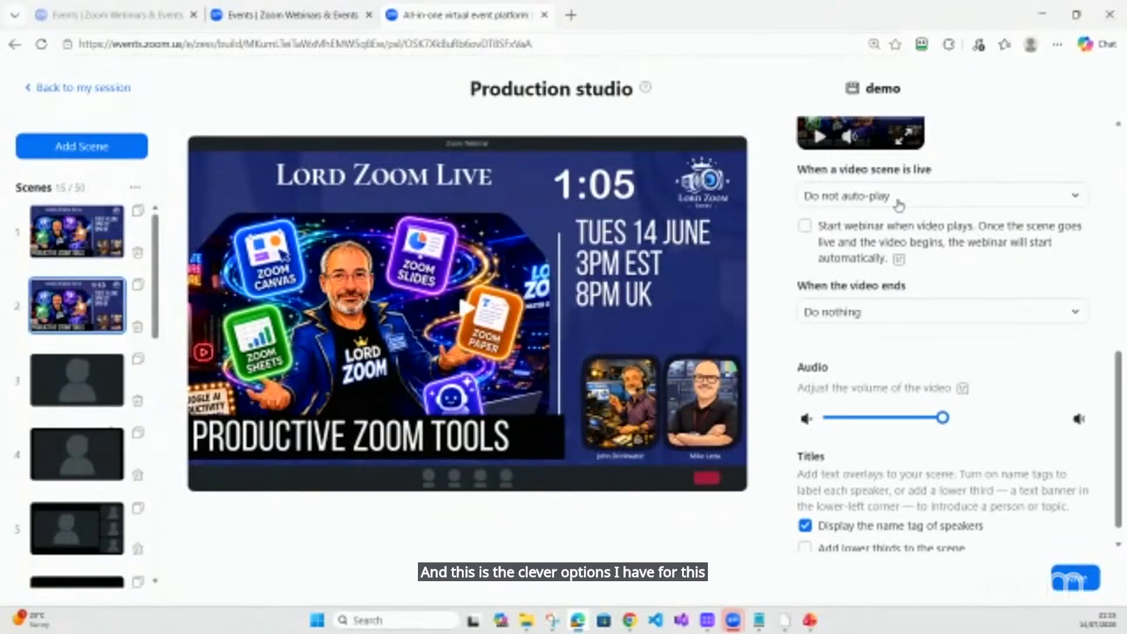
click(899, 203)
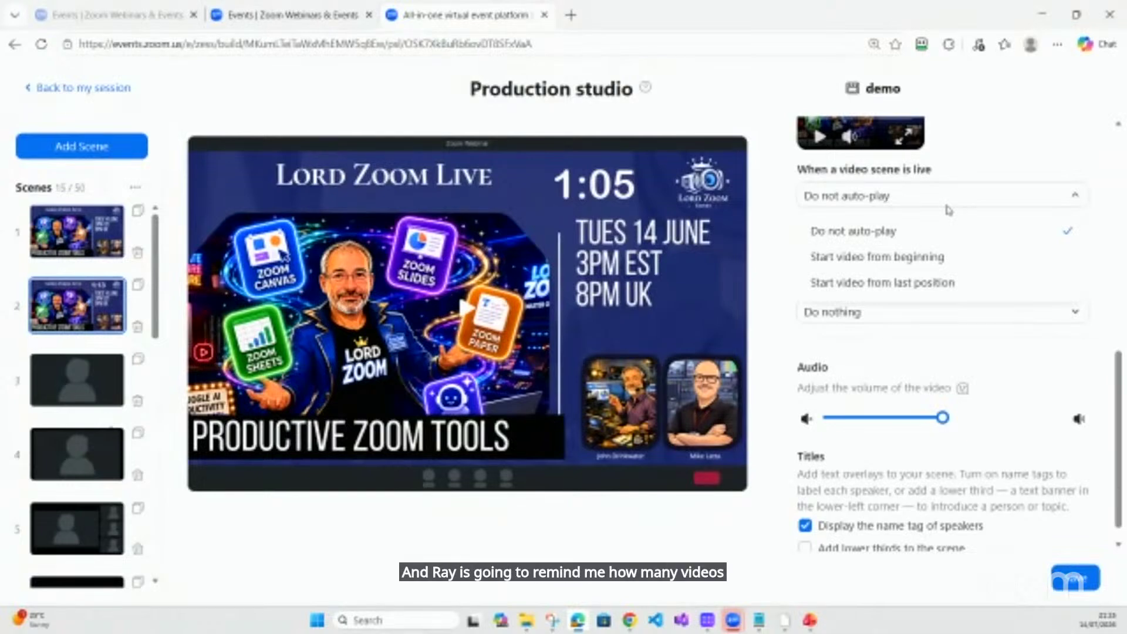
click(1116, 222)
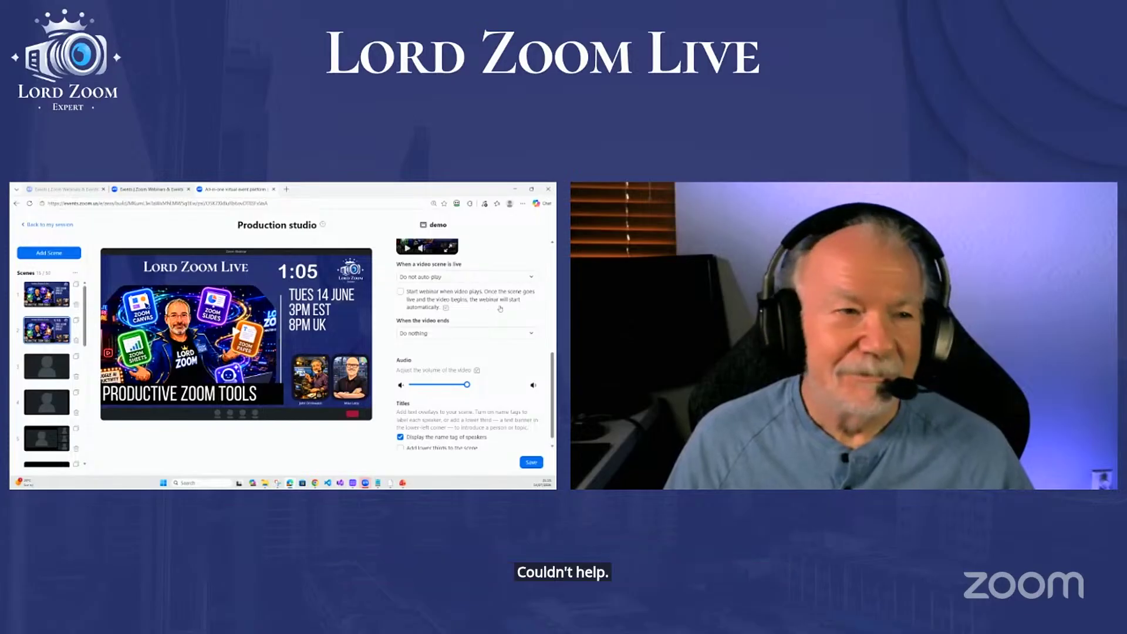
Set the second scene's video to start from the beginning when the scene is live
scroll(504, 314, up, 1)
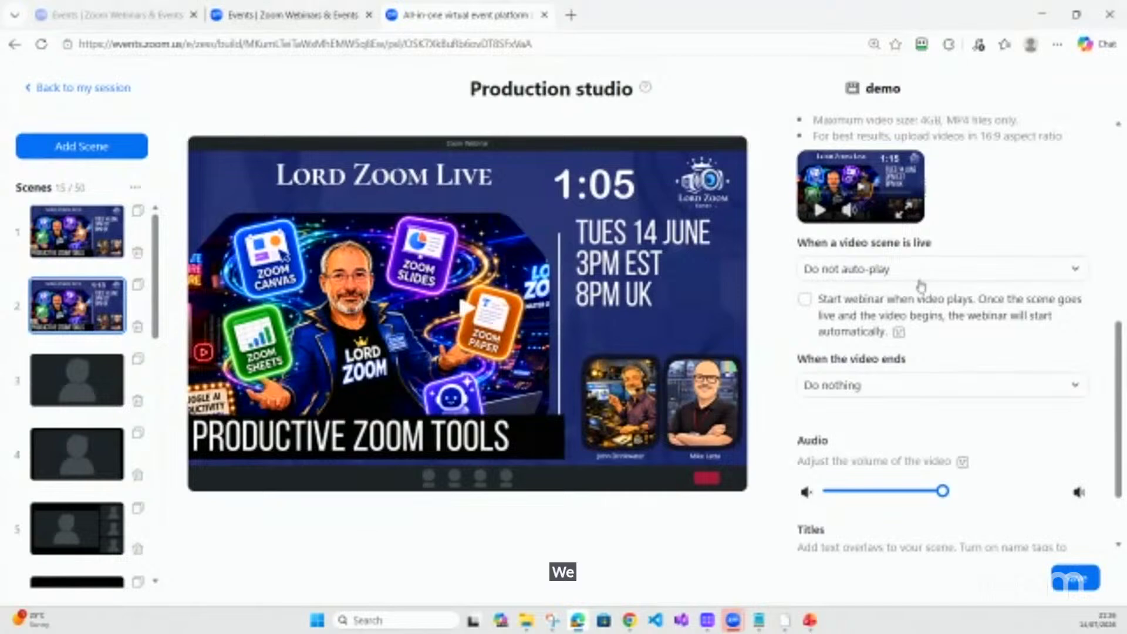
scroll(1106, 240, down, 1)
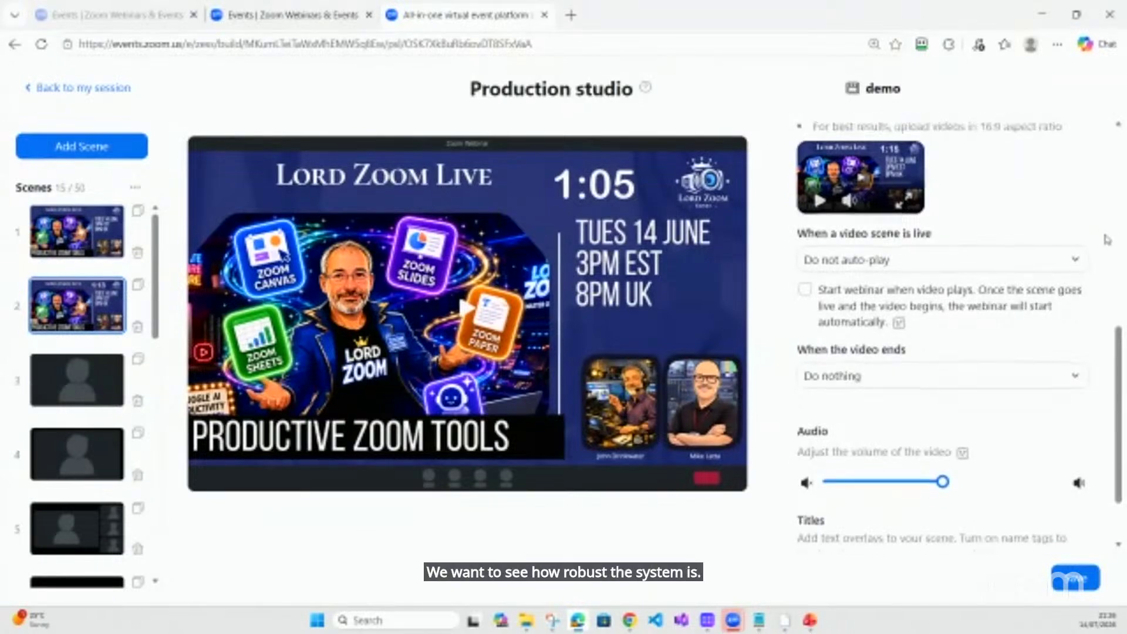
scroll(1102, 239, up, 1)
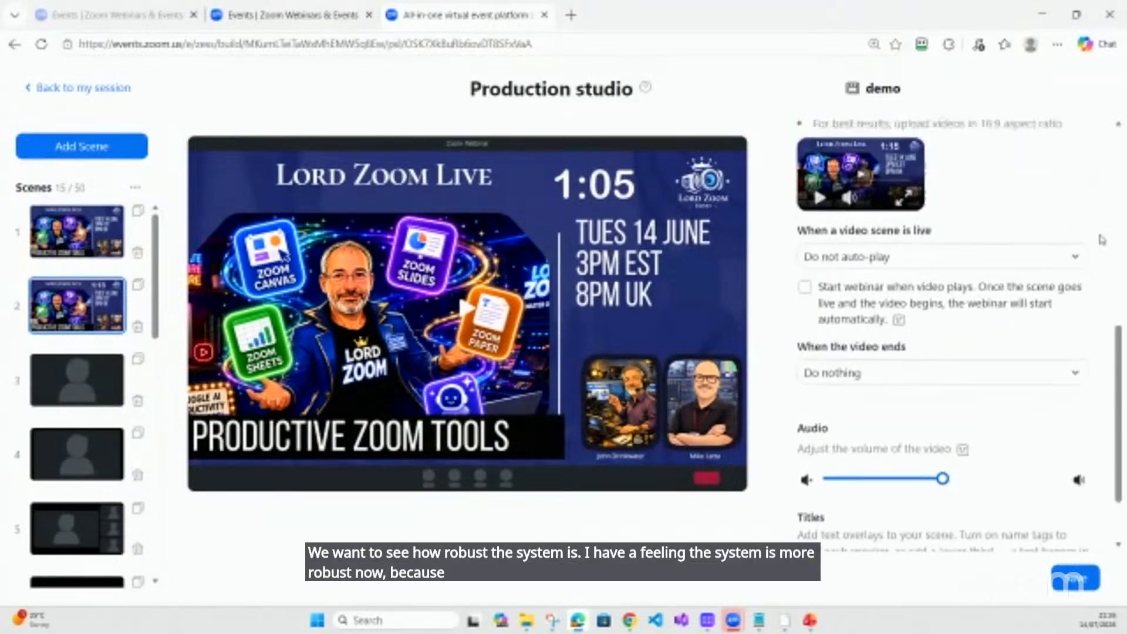
click(909, 270)
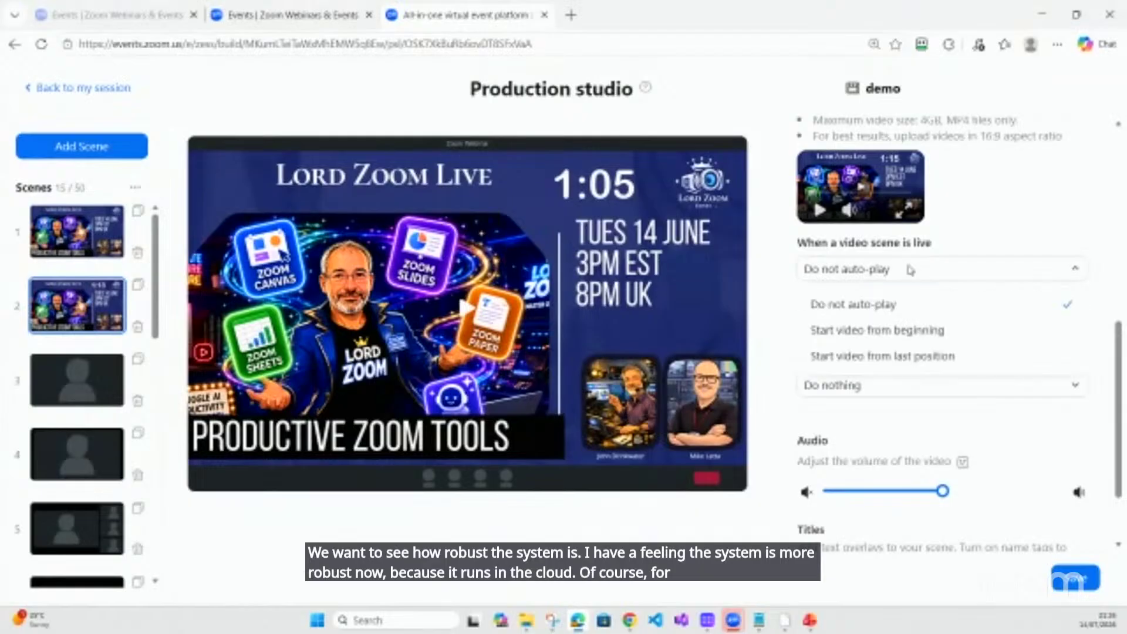
click(903, 342)
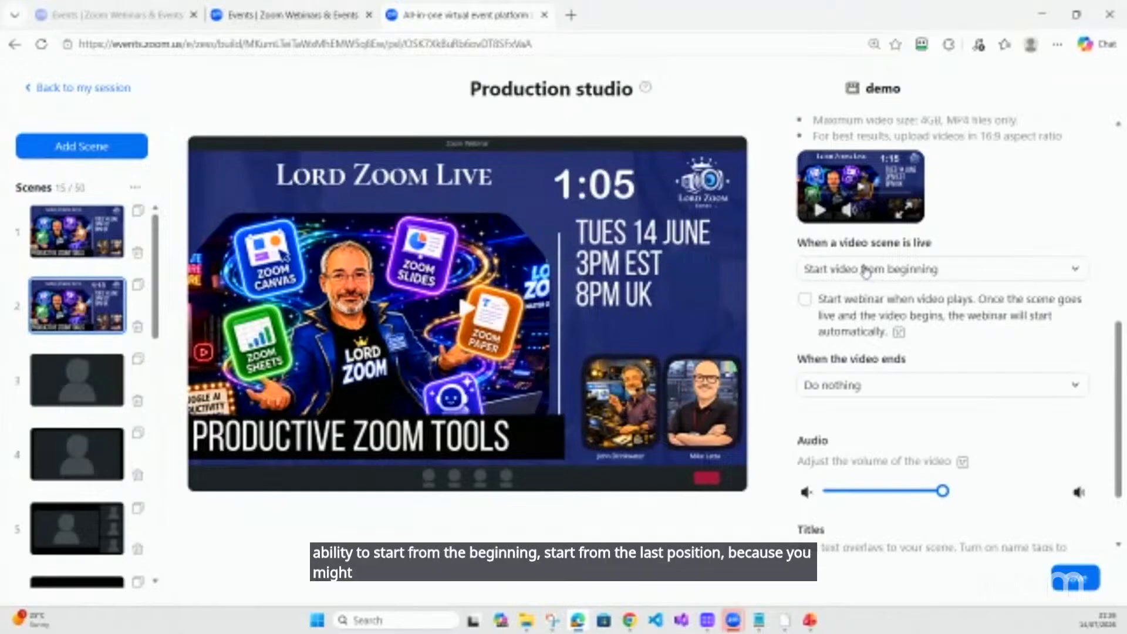
Set the second scene's video to loop when it ends and read the explanation of the "Go to next previewed scene" option
click(854, 389)
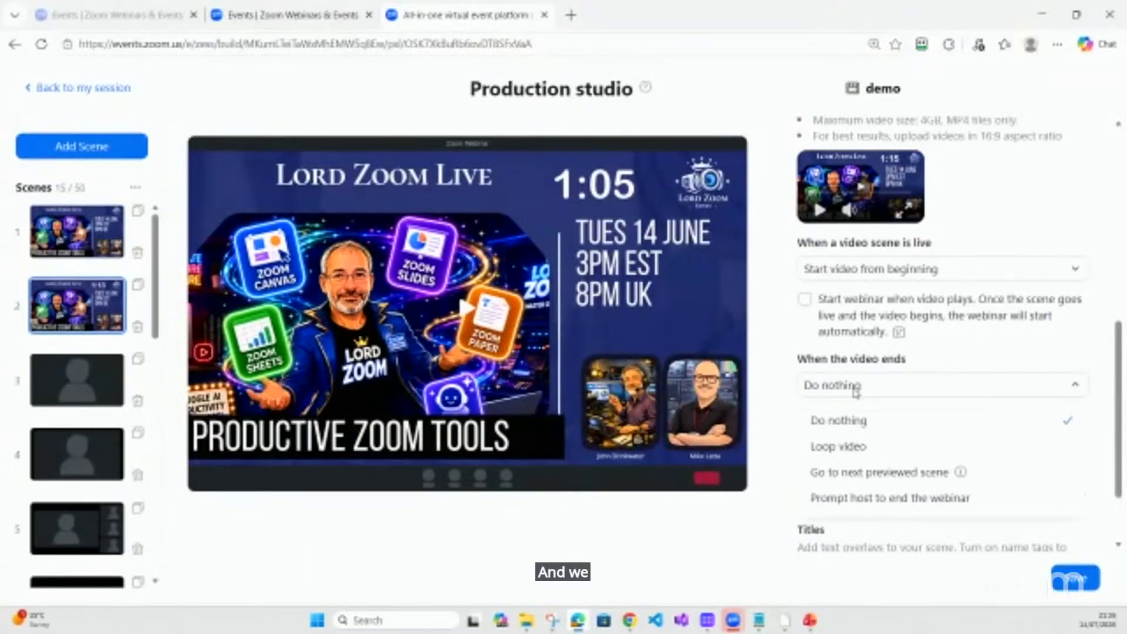
click(866, 450)
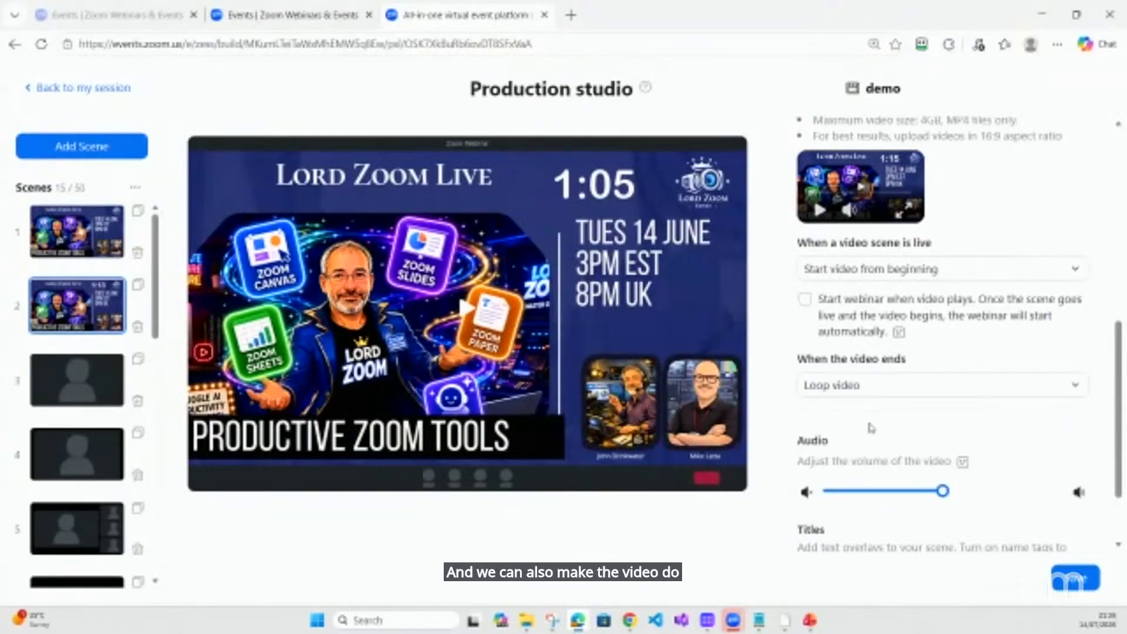
click(890, 393)
mouse_move(903, 477)
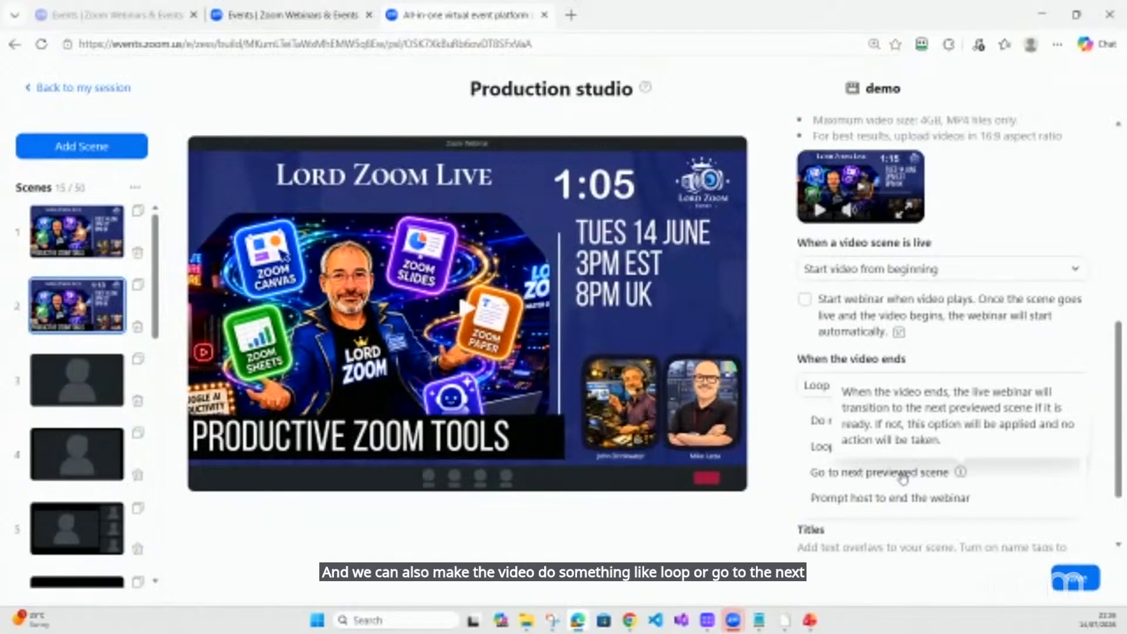
click(986, 345)
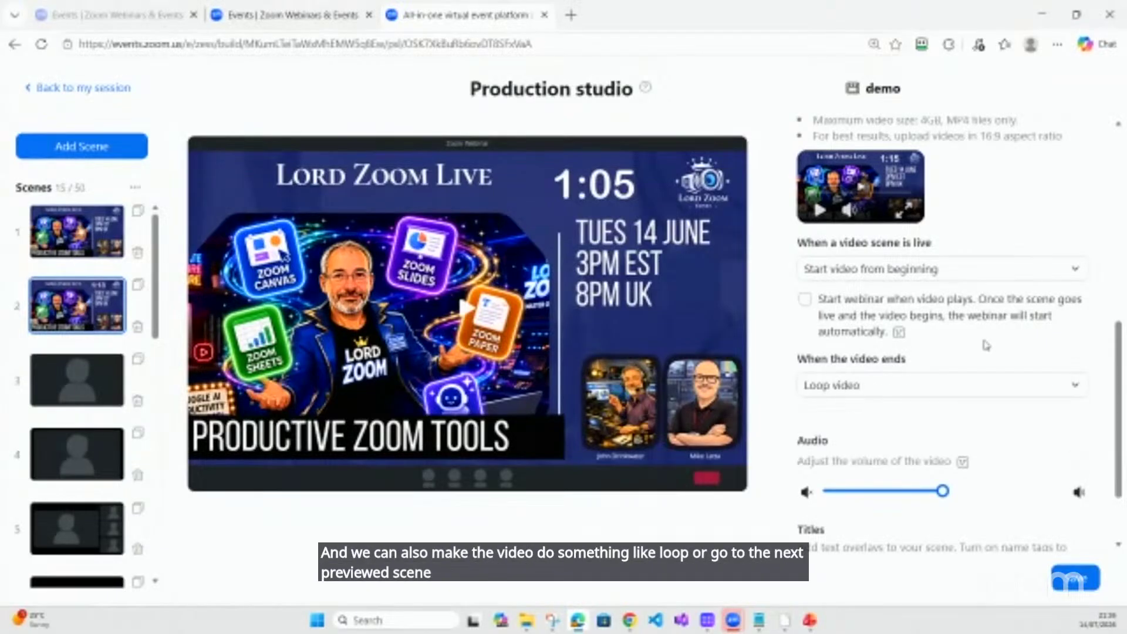
Enable lower thirds in the second scene and view the system templates without applying one
scroll(986, 345, down, 1)
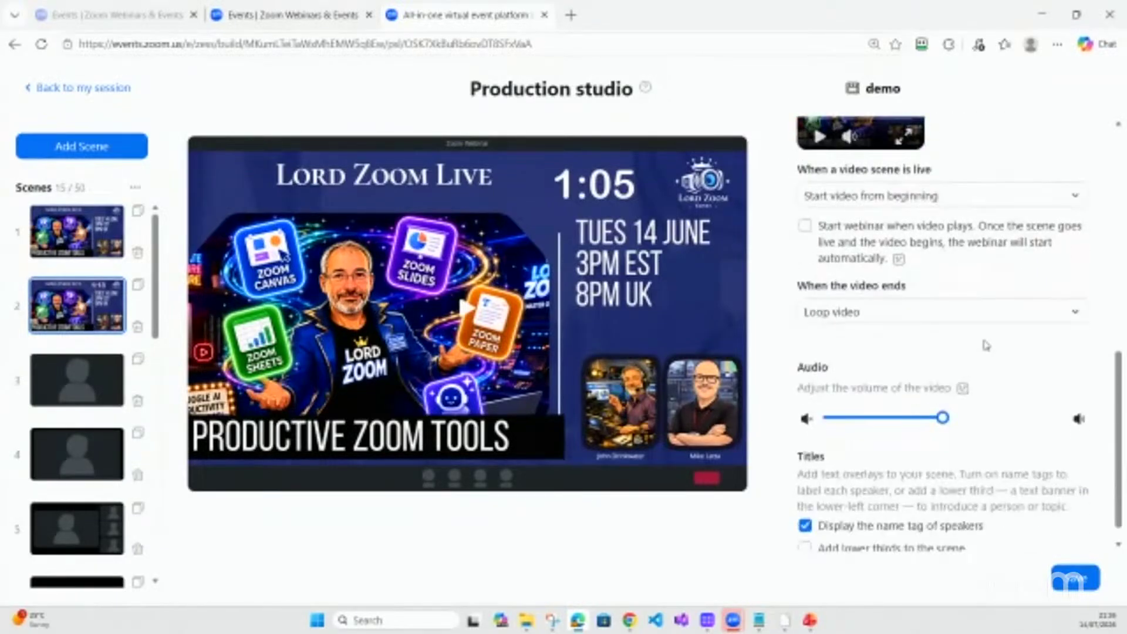
scroll(985, 345, down, 1)
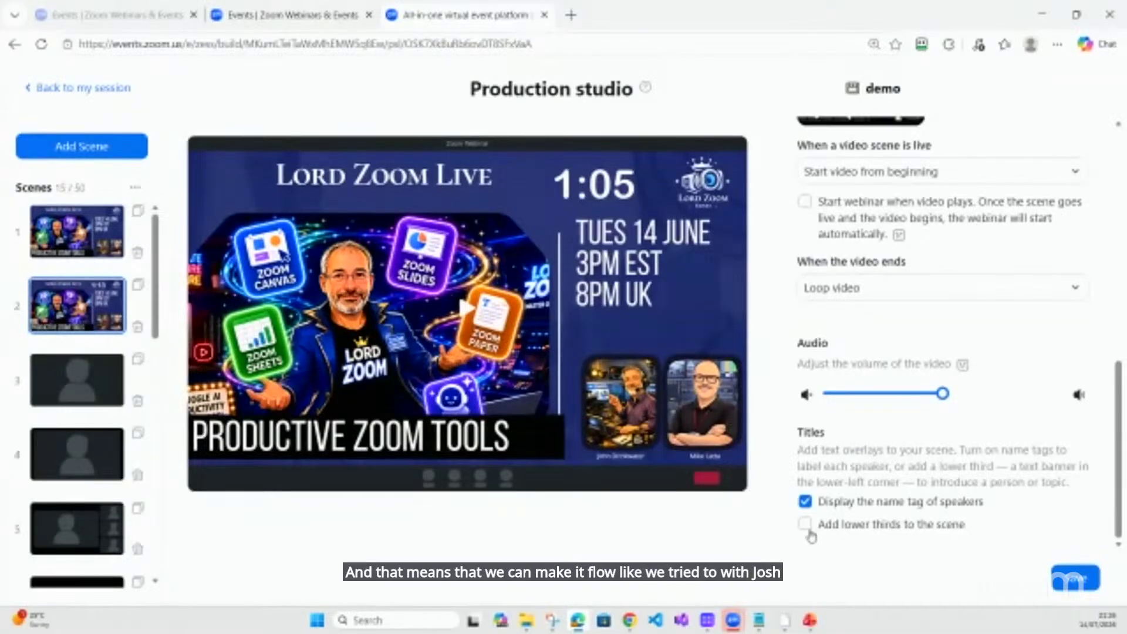
click(805, 523)
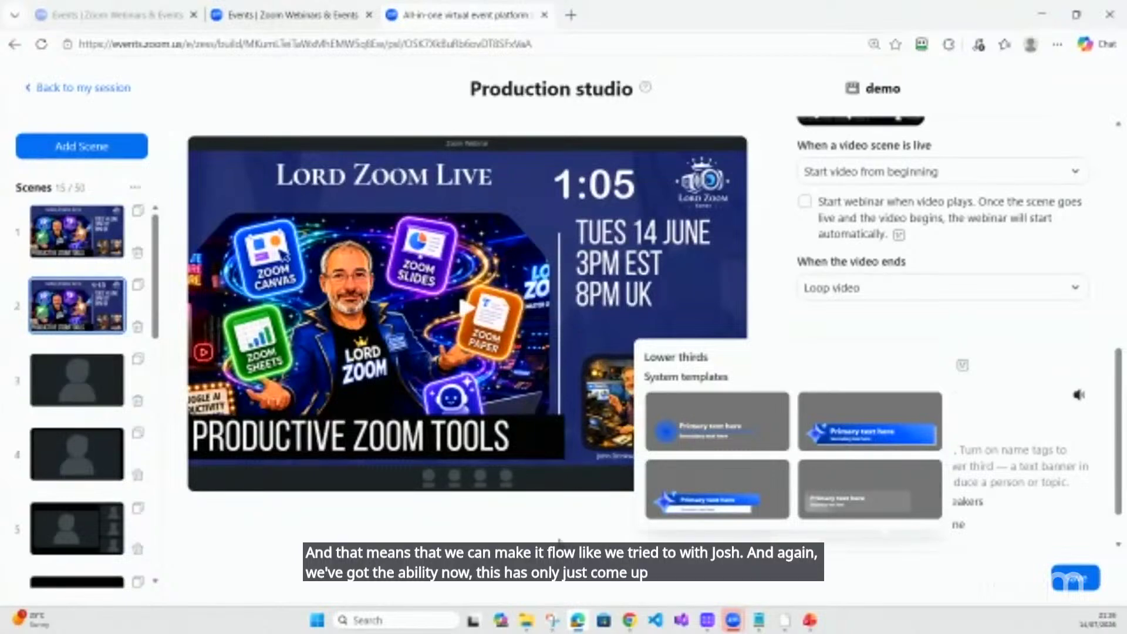
click(611, 513)
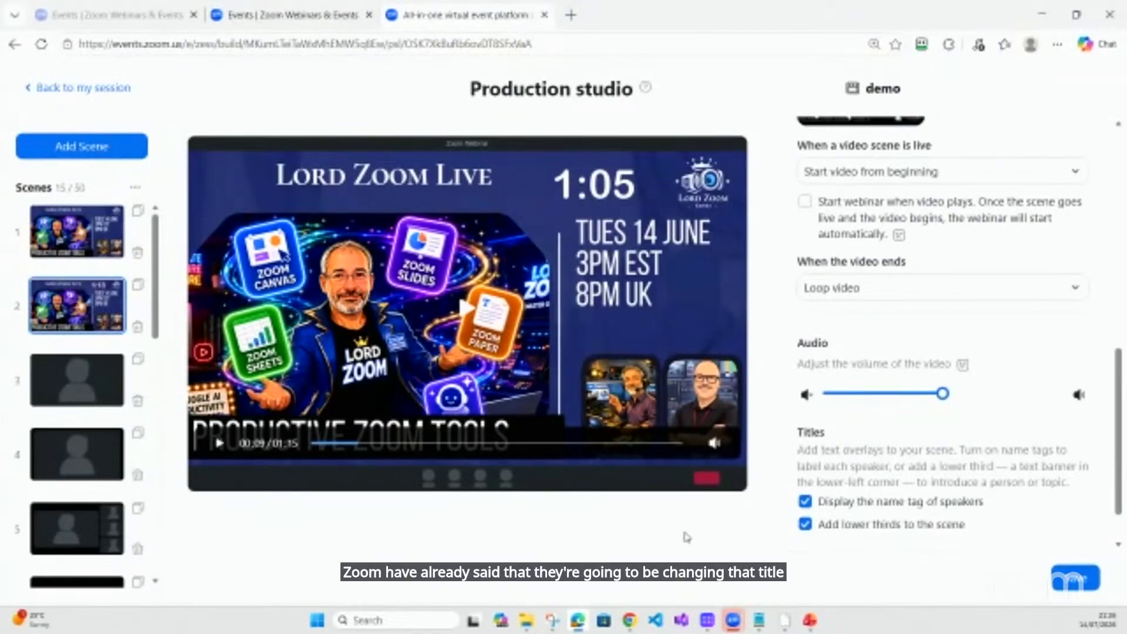
scroll(1009, 517, down, 1)
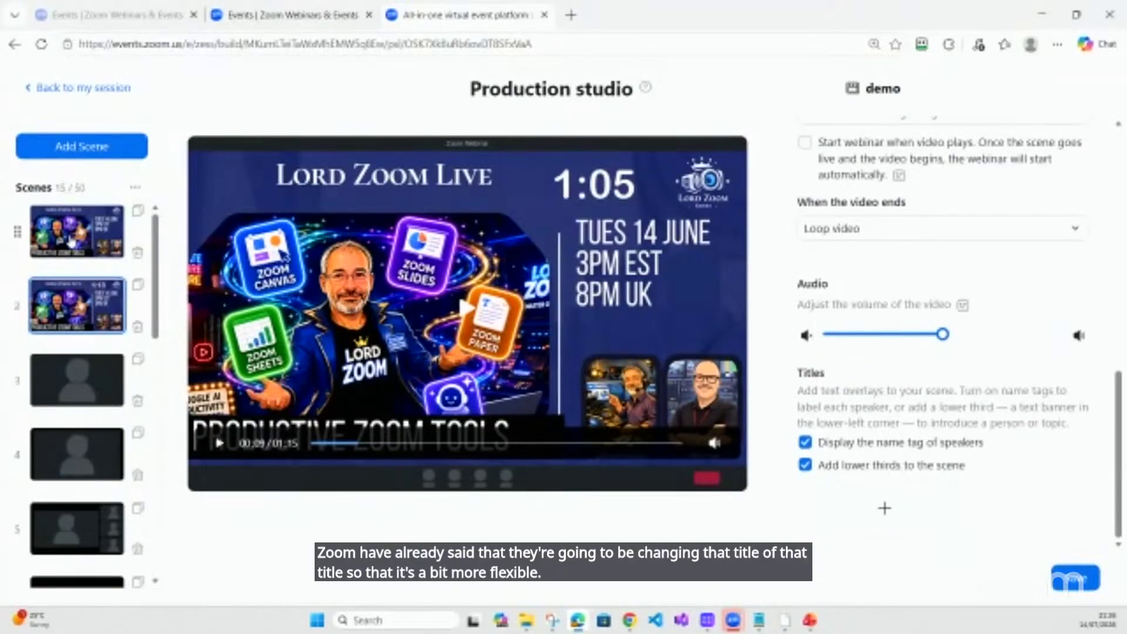
Switch to the third scene, Speaker Full Screen, discarding the unsaved edits to the second scene
click(104, 388)
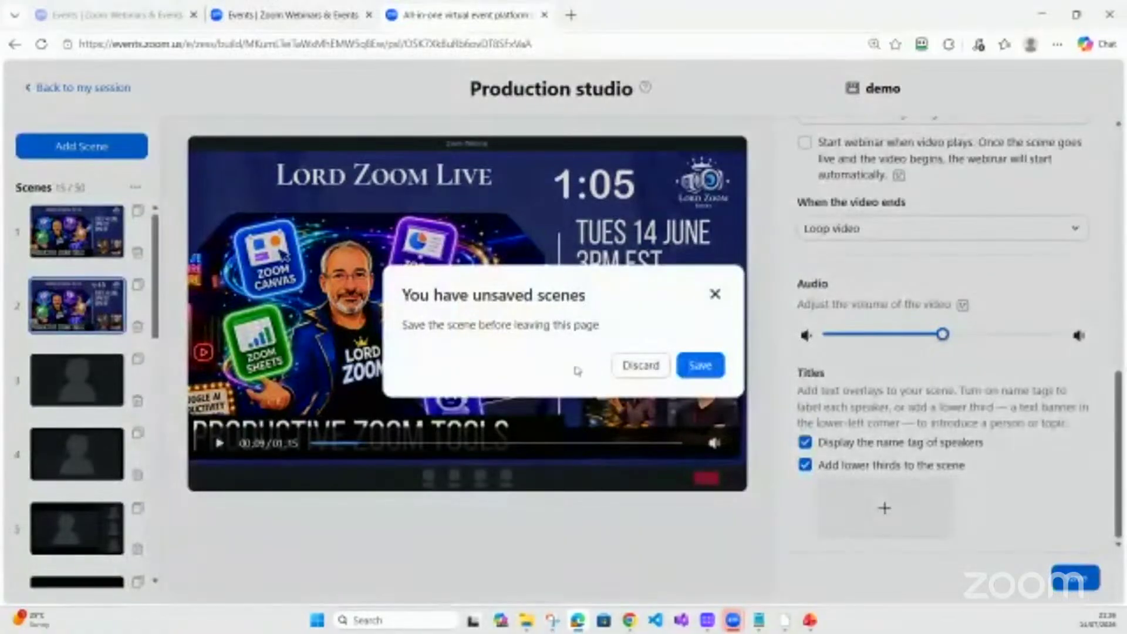
click(636, 366)
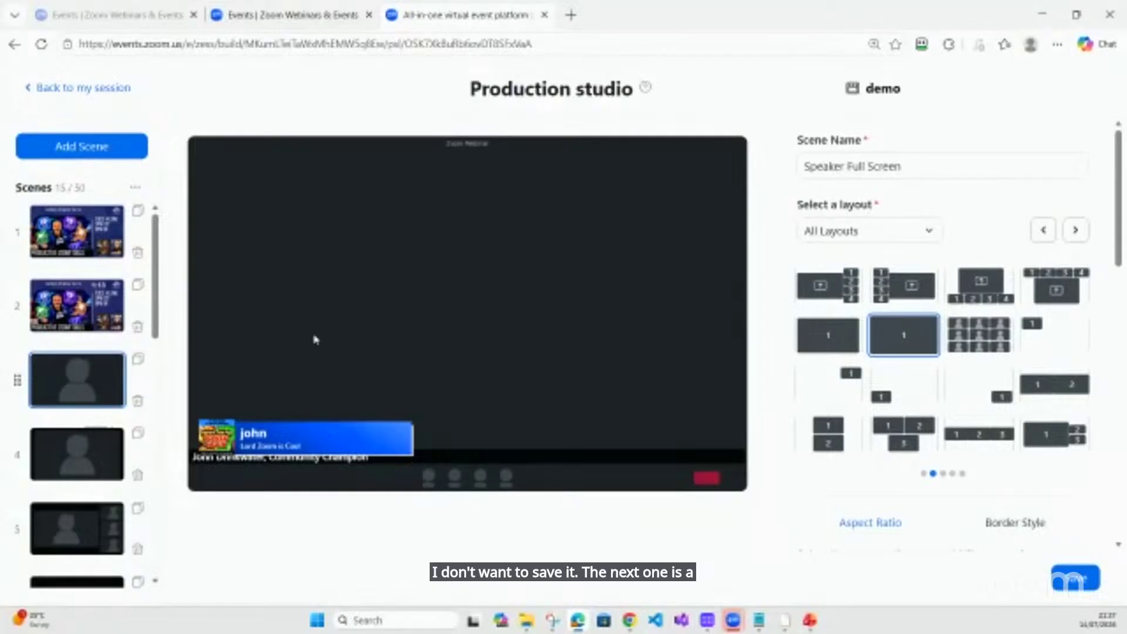
Set the Speaker Full Screen scene's lower third to auto-hide after a delay of 30 seconds
scroll(770, 461, down, 10)
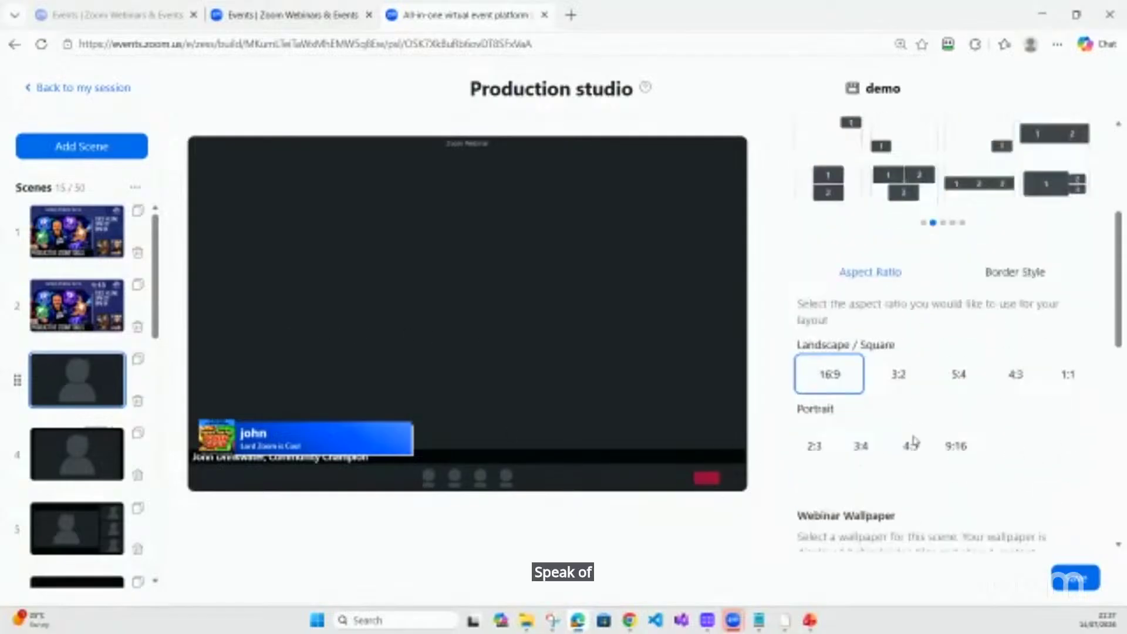
scroll(913, 438, down, 4)
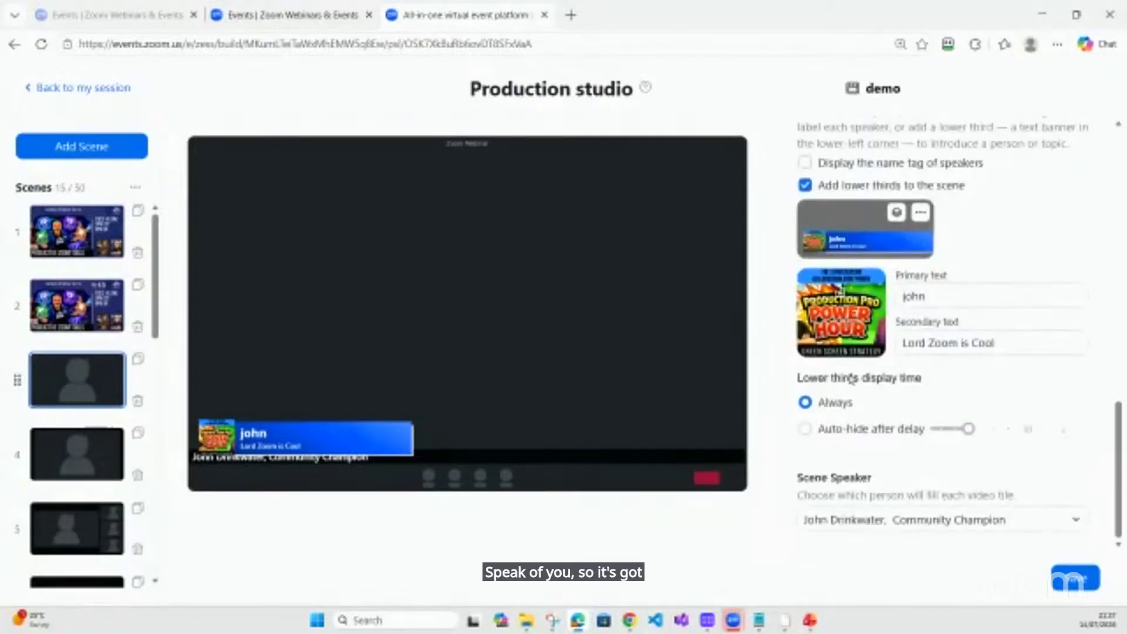
mouse_move(839, 314)
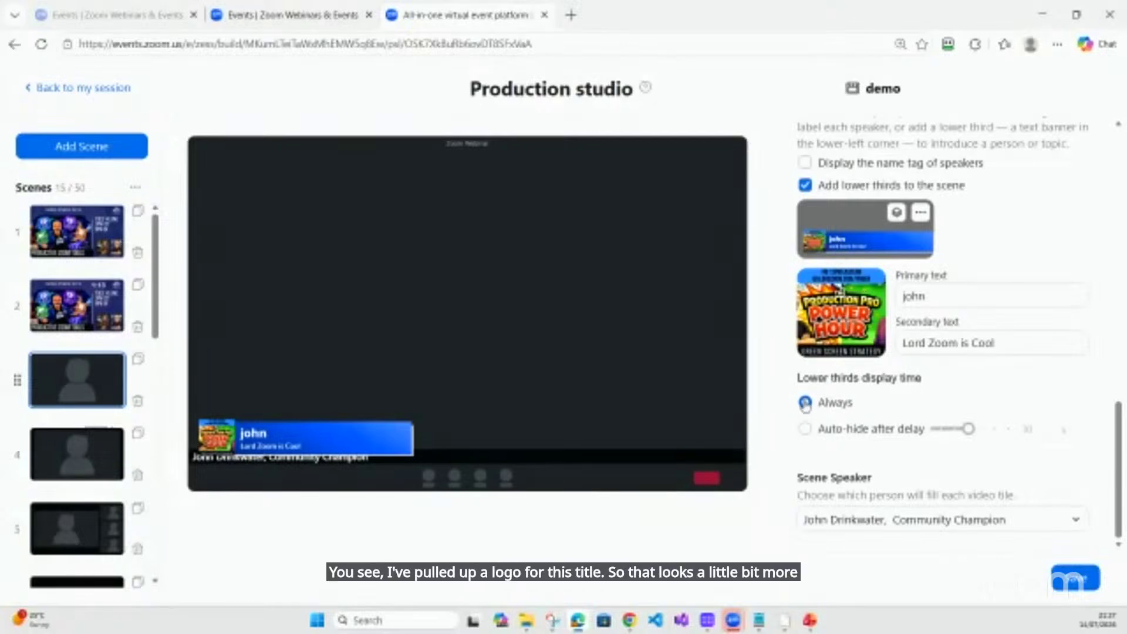
click(806, 433)
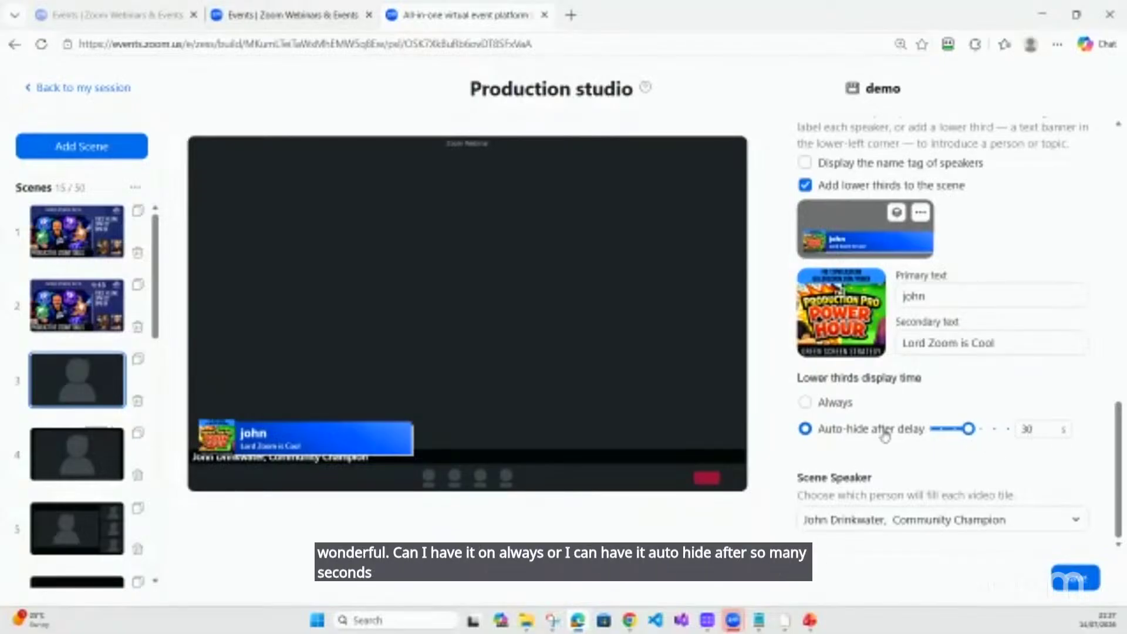
Try each landscape, square and portrait aspect ratio on the Speaker Full Screen scene, from 3:2 through 2:3, and return to 16:9
scroll(885, 428, up, 5)
scroll(884, 429, up, 4)
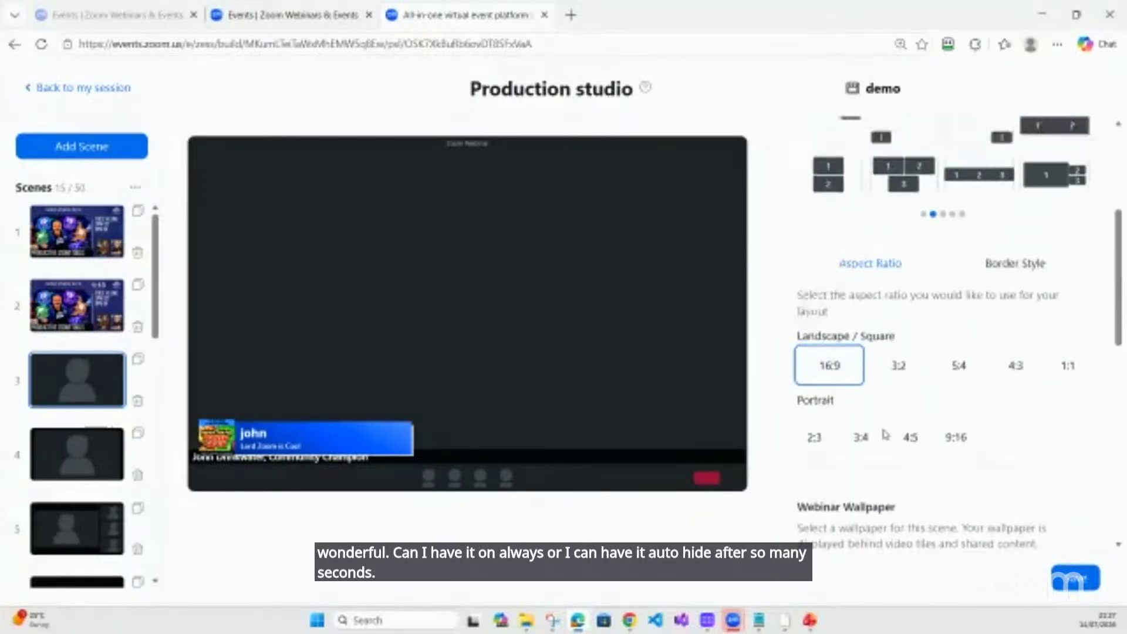
scroll(885, 430, down, 1)
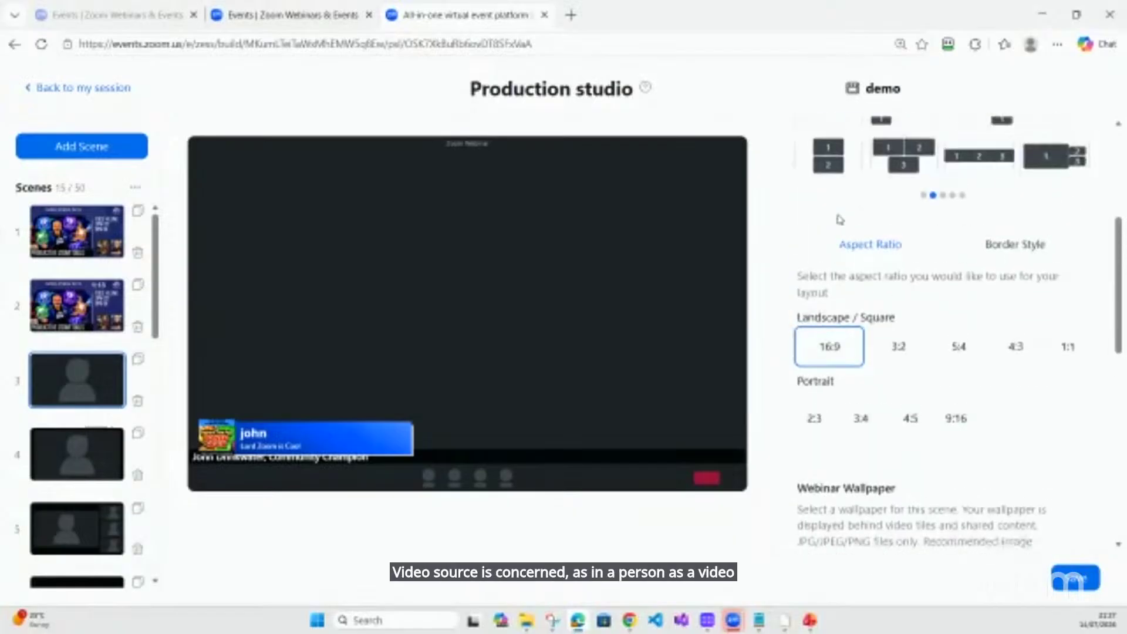
scroll(832, 220, up, 2)
click(892, 352)
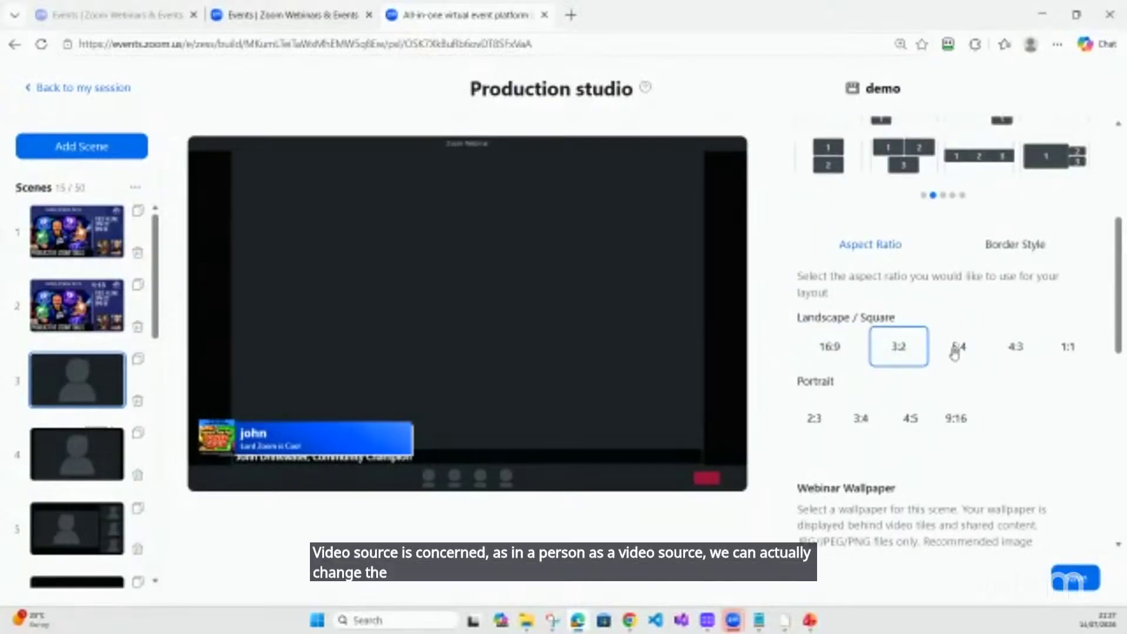
click(956, 352)
click(1014, 354)
click(1065, 357)
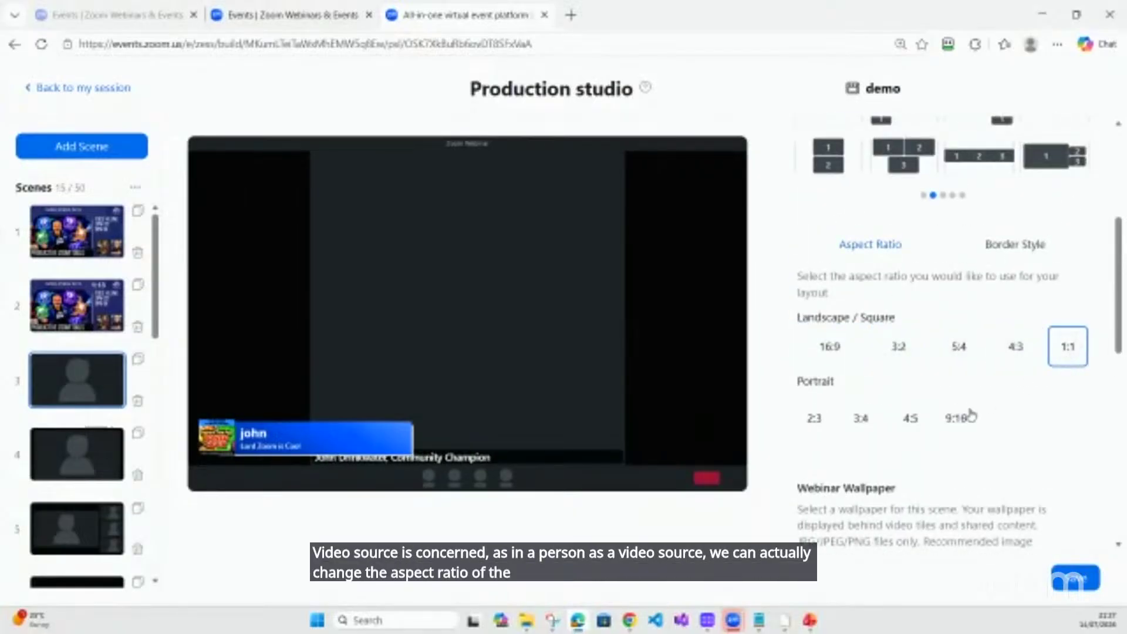
click(960, 416)
click(911, 419)
click(861, 419)
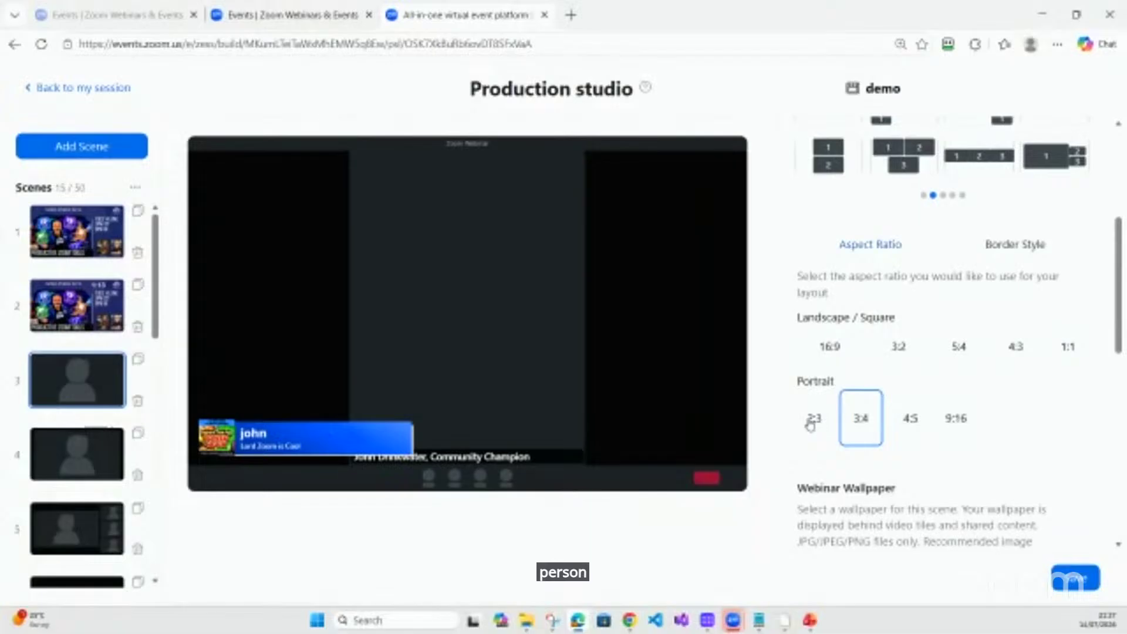
click(813, 419)
click(823, 352)
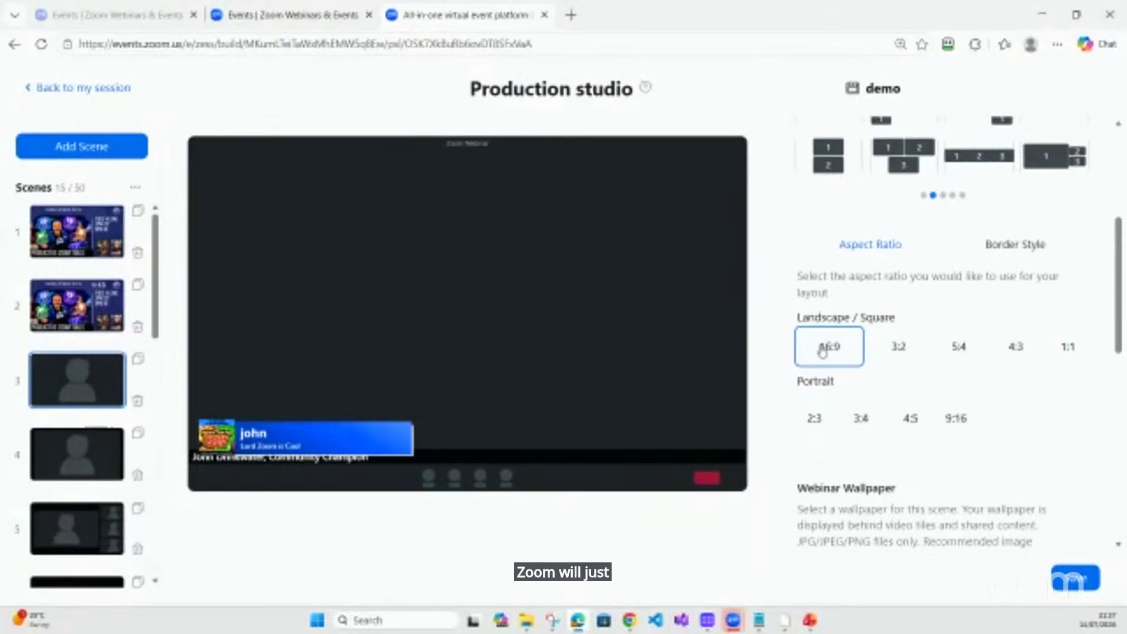
Cycle the Speaker Full Screen scene through the 3:2, 5:4, 4:3 and 1:1 aspect ratios and back to 16:9
click(897, 348)
click(958, 347)
click(1015, 348)
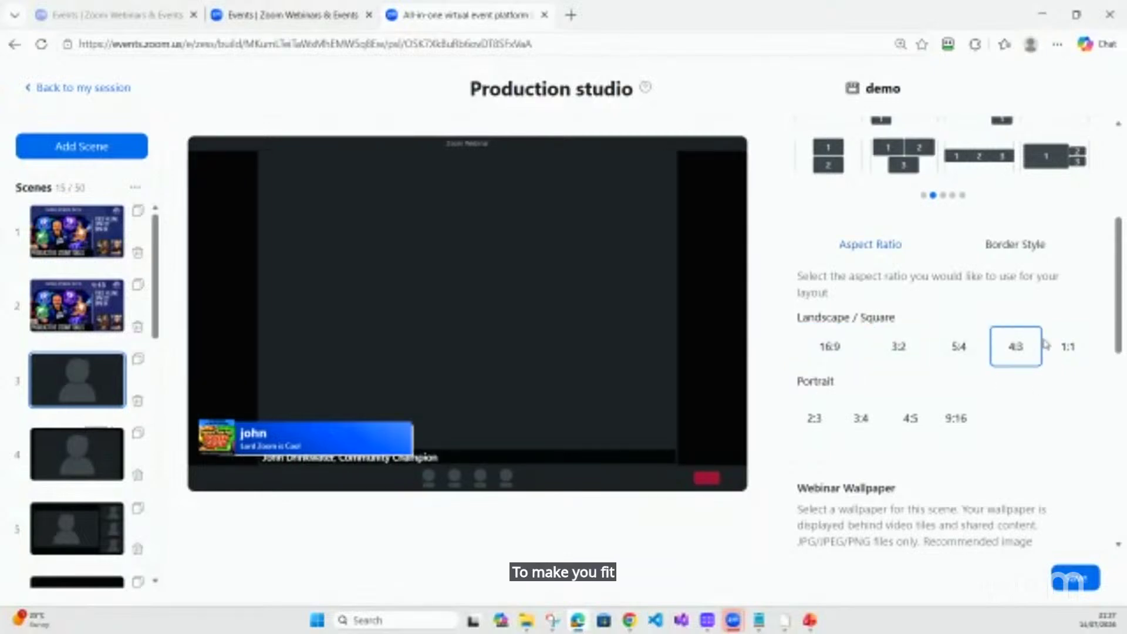
click(1065, 346)
click(1018, 355)
click(962, 355)
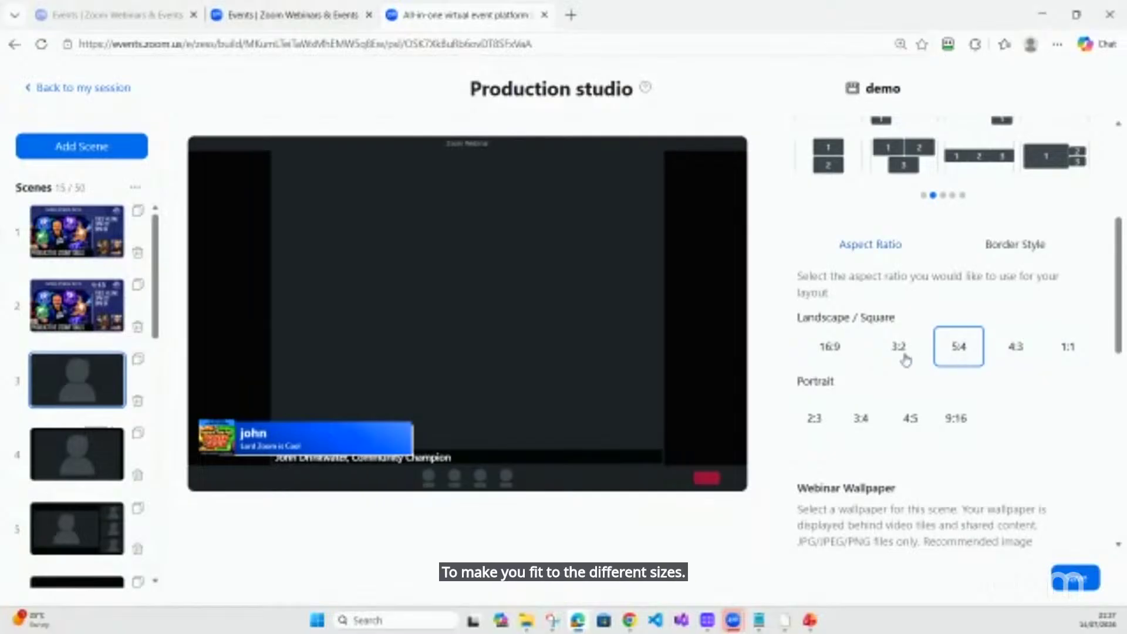
click(900, 352)
click(829, 348)
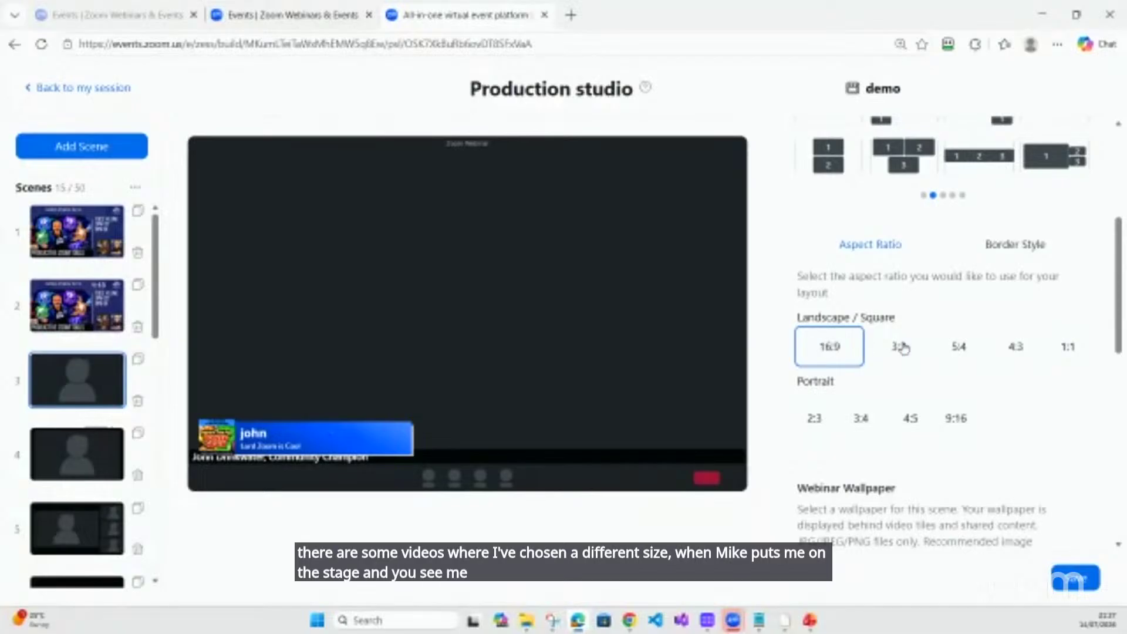
Compare the 3:2 and 5:4 aspect ratios on the Speaker Full Screen scene before restoring 16:9
click(901, 346)
click(957, 358)
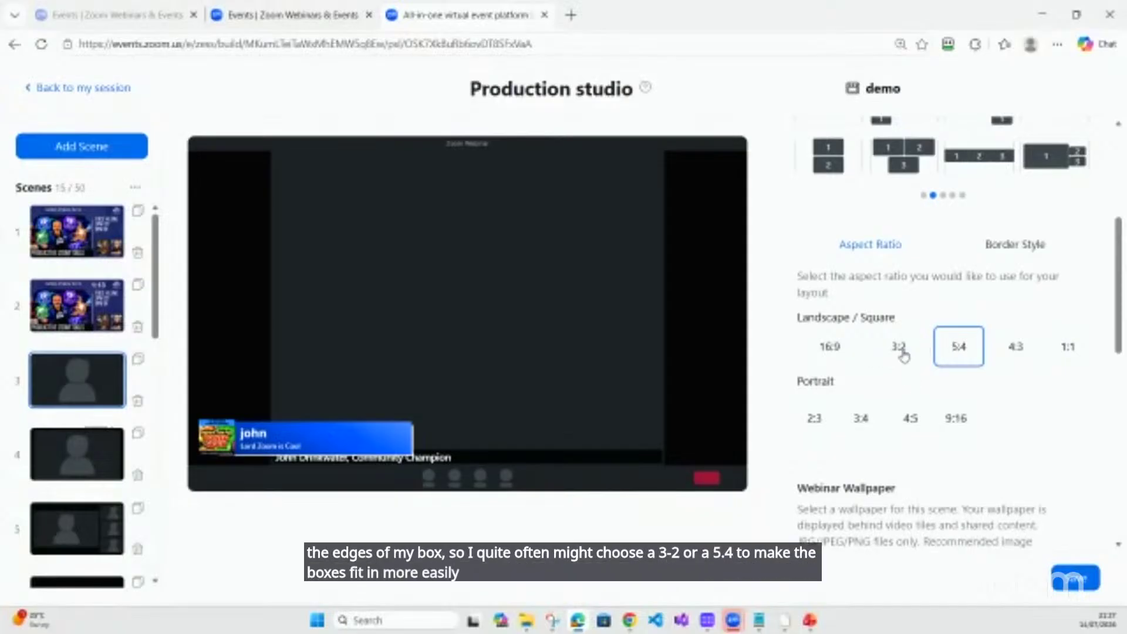
click(820, 356)
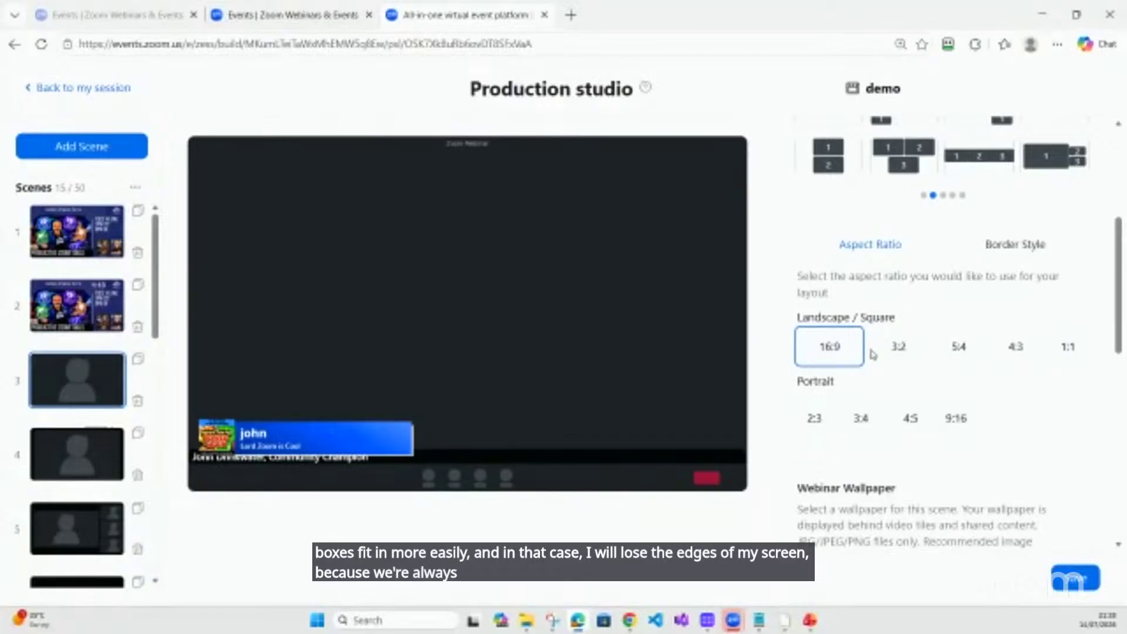
Explore the Speaker Full Screen scene's wallpaper choices, including the fiery landscape and the image library, without applying one
scroll(883, 387, down, 6)
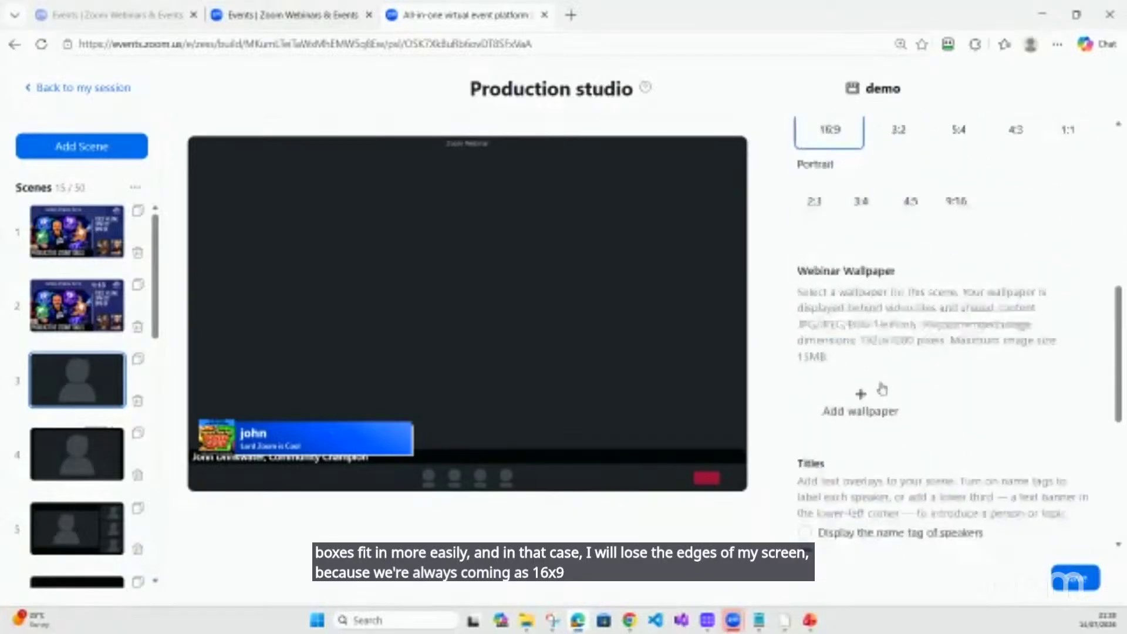
click(876, 266)
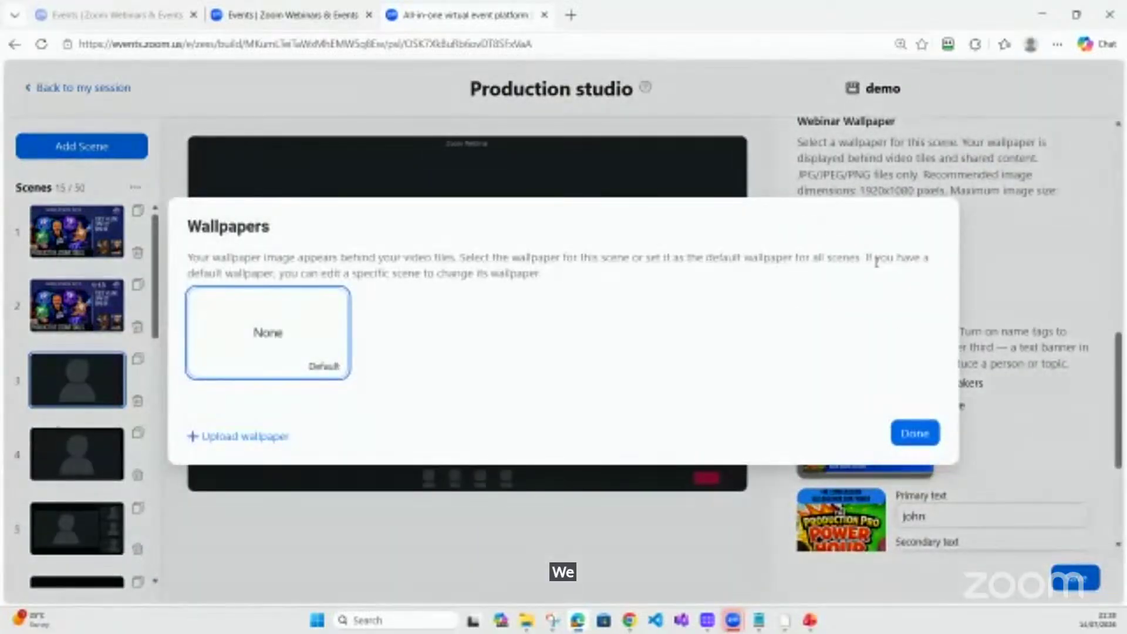
click(438, 346)
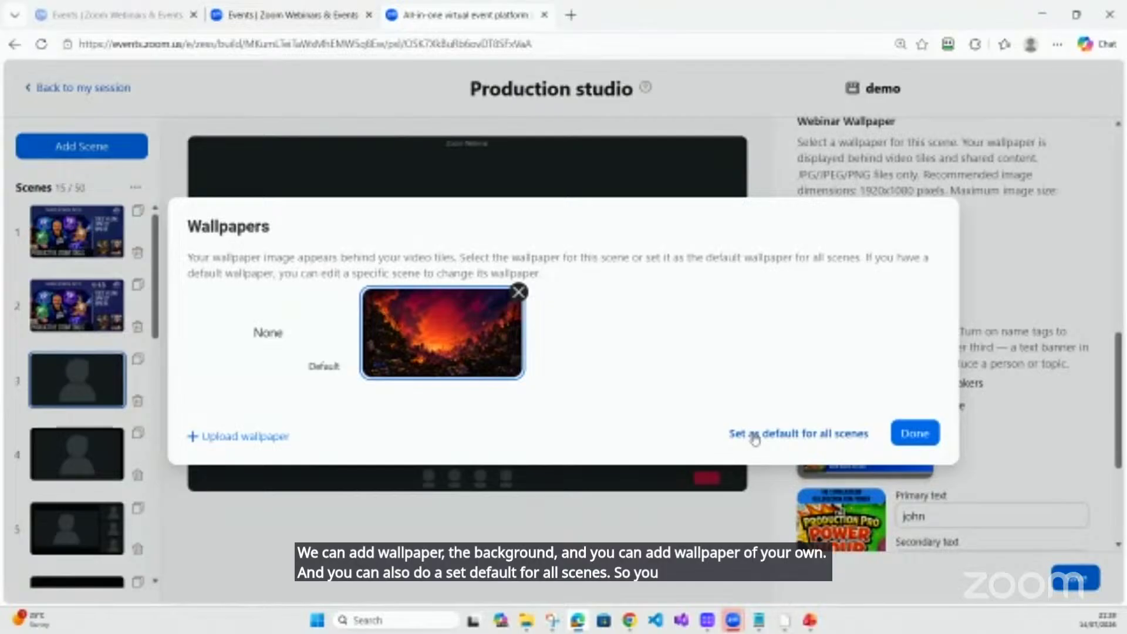
click(219, 437)
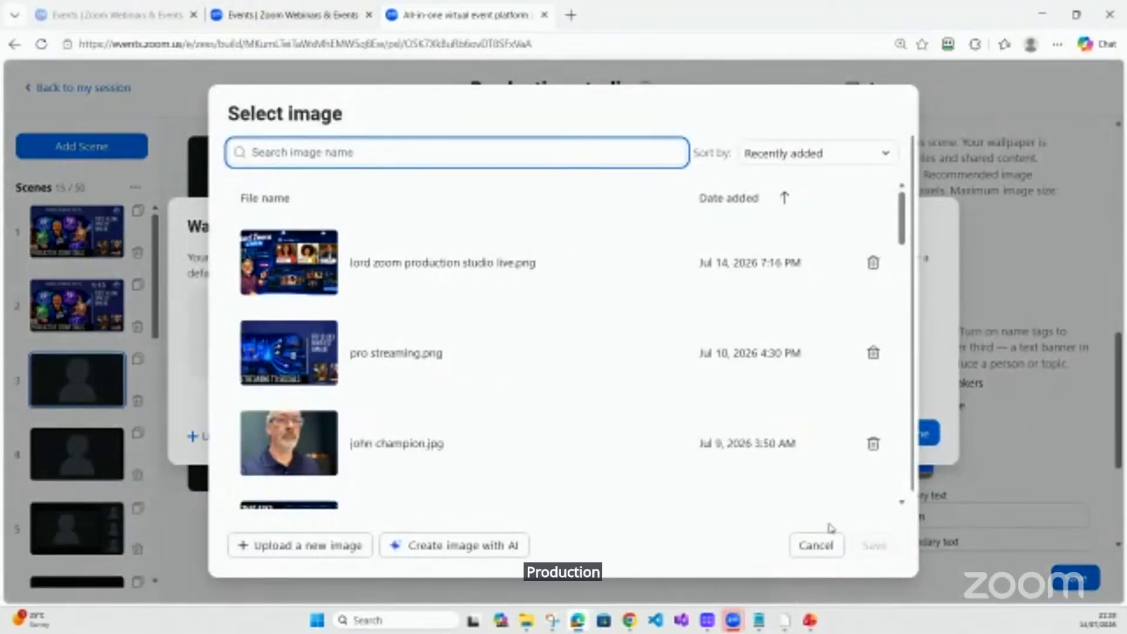
click(828, 553)
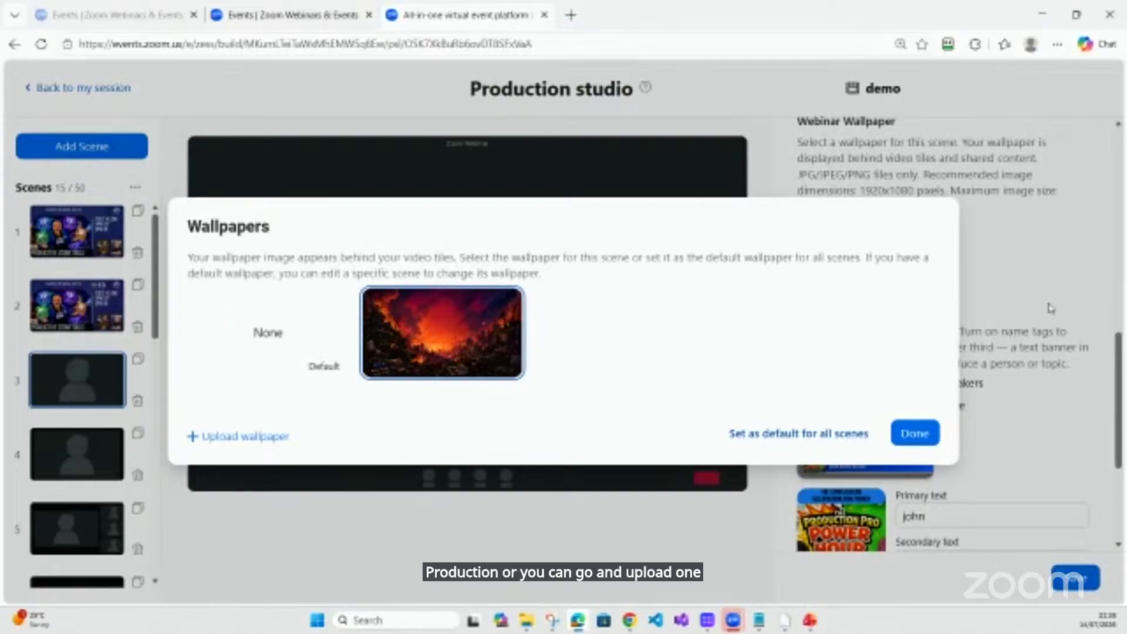
click(1087, 246)
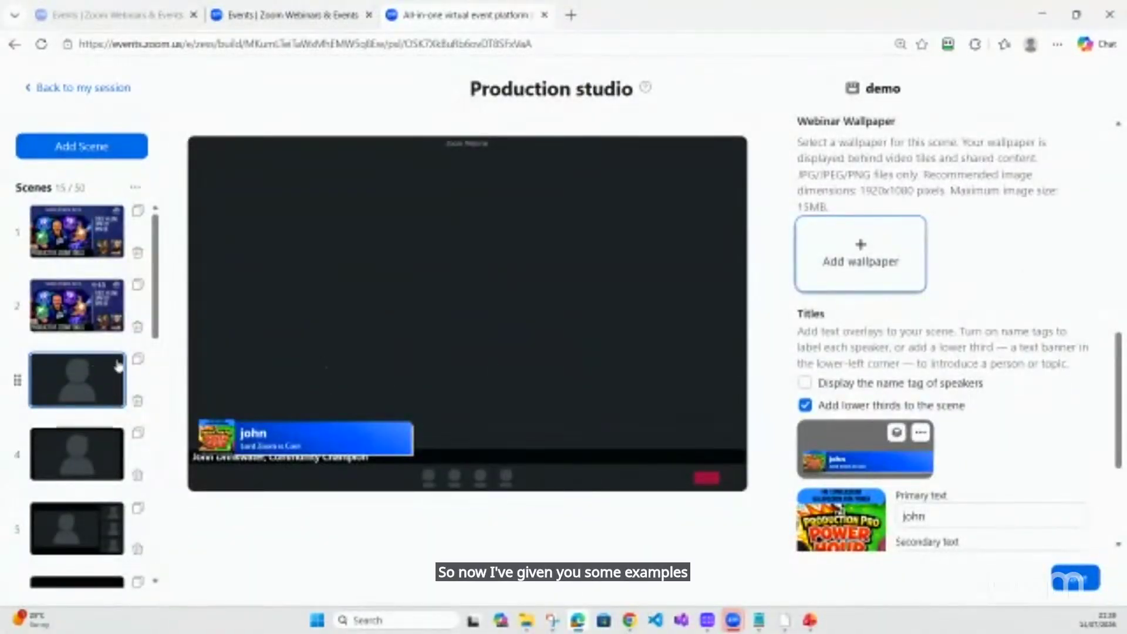
Assign the host as the presenter sharing content in scene 8, the full-screen shared content scene
scroll(129, 334, down, 3)
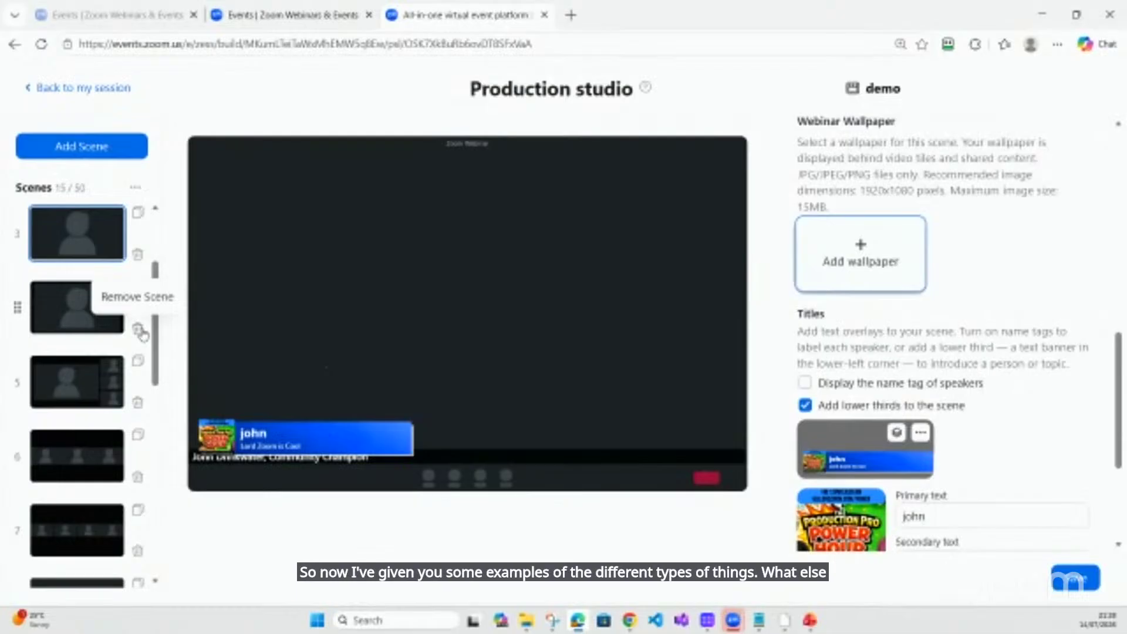
scroll(141, 331, down, 5)
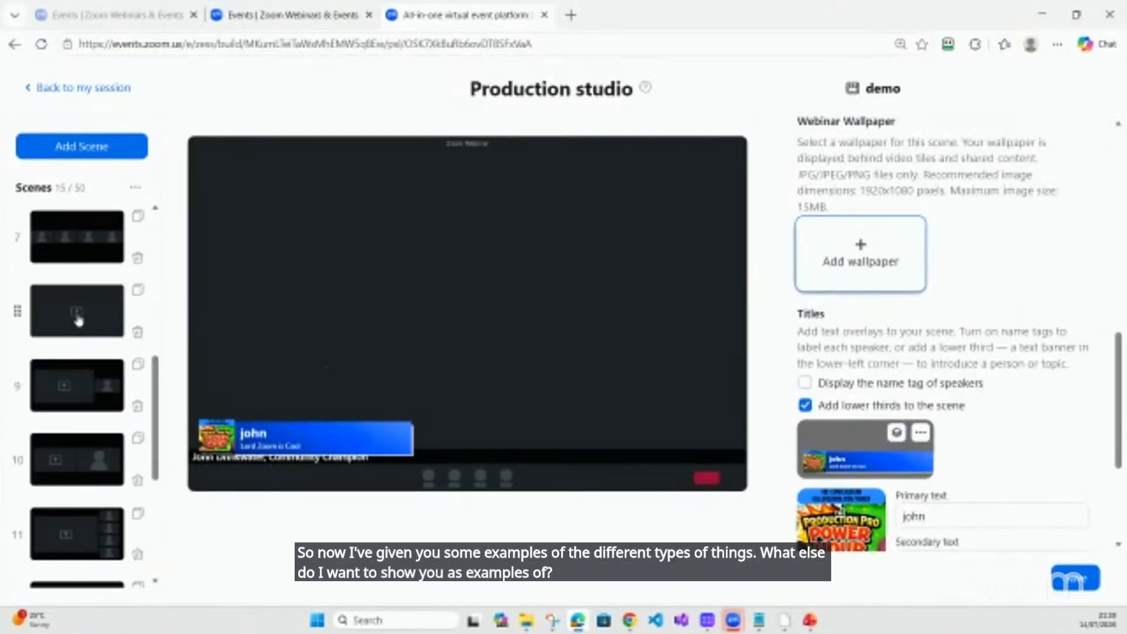
click(78, 320)
click(641, 365)
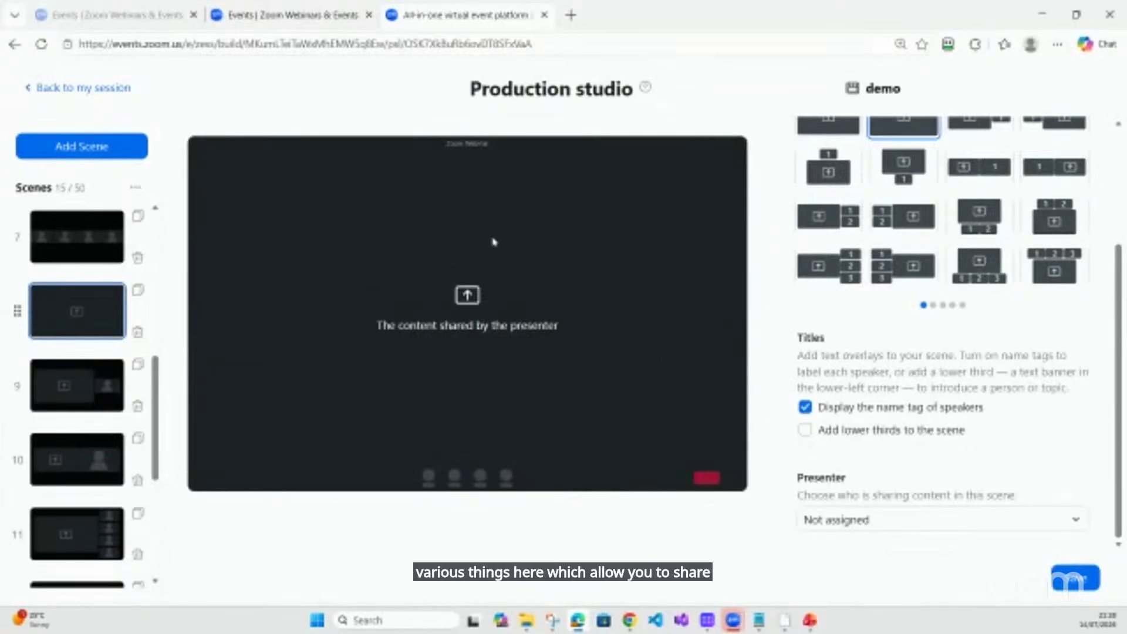
click(999, 521)
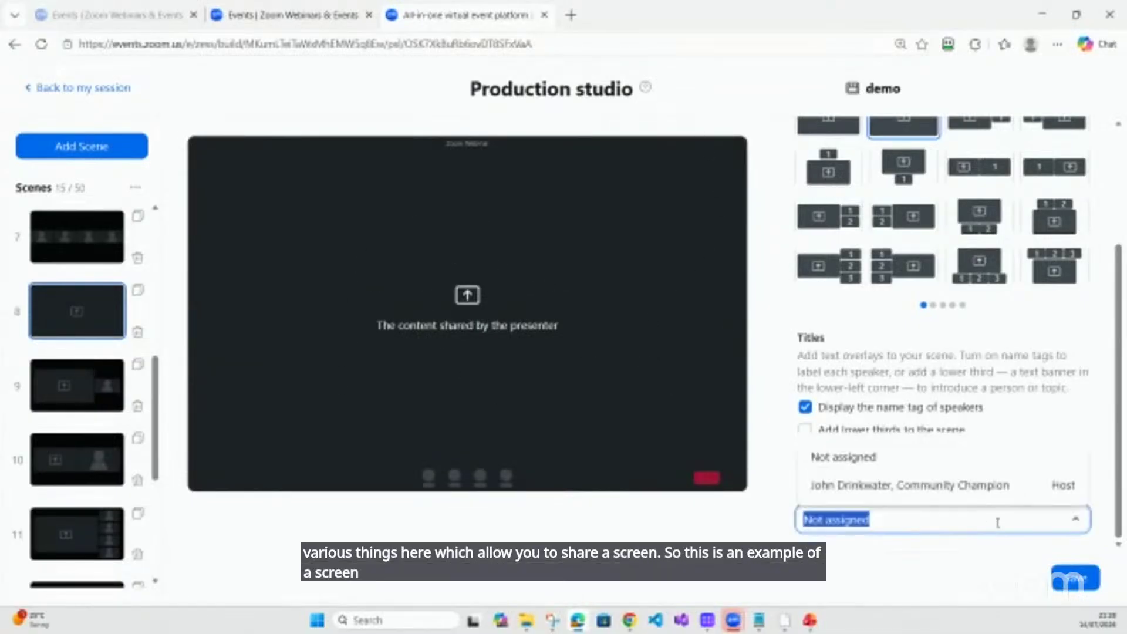
click(905, 486)
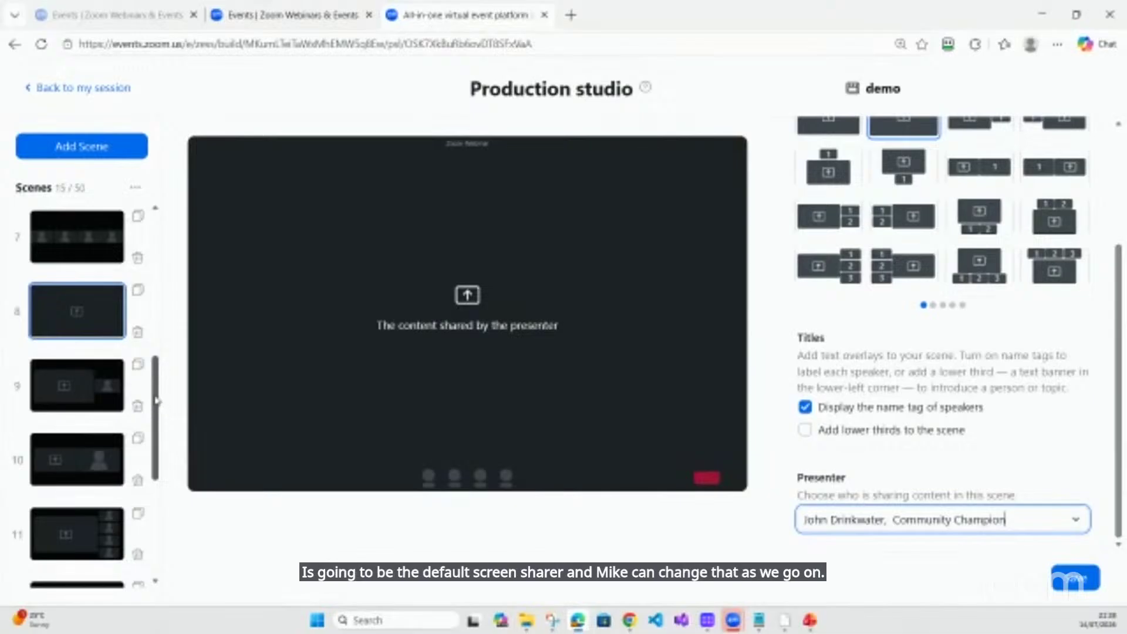
Reopen scene 3, Speaker Full Screen, and filter its layouts to Shared Content
scroll(165, 475, down, 3)
scroll(165, 476, down, 1)
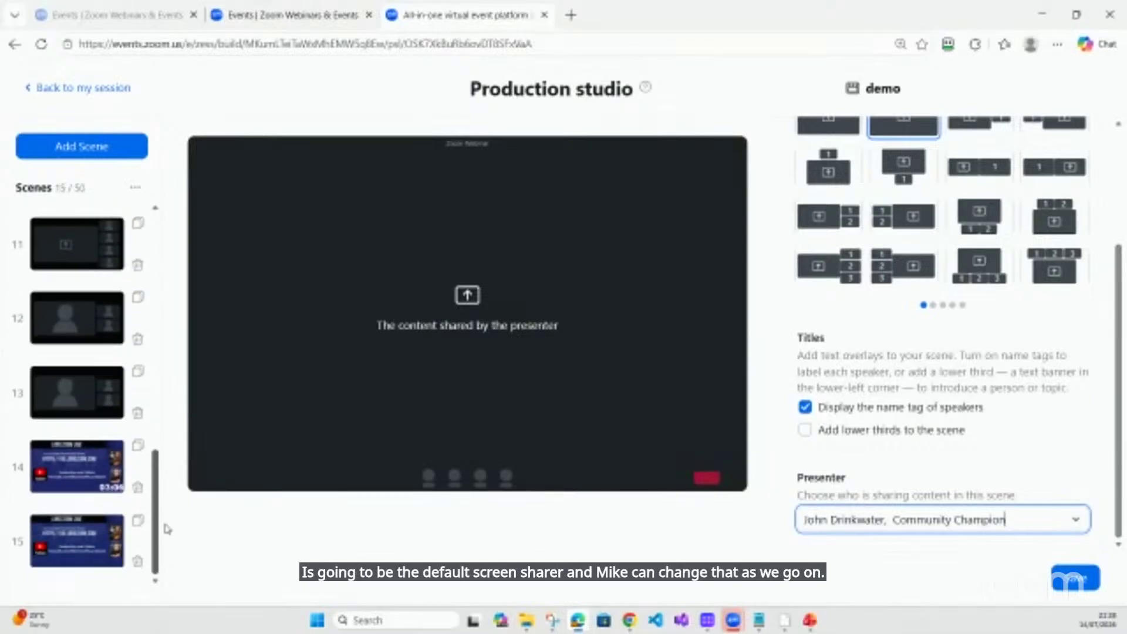
scroll(166, 530, up, 10)
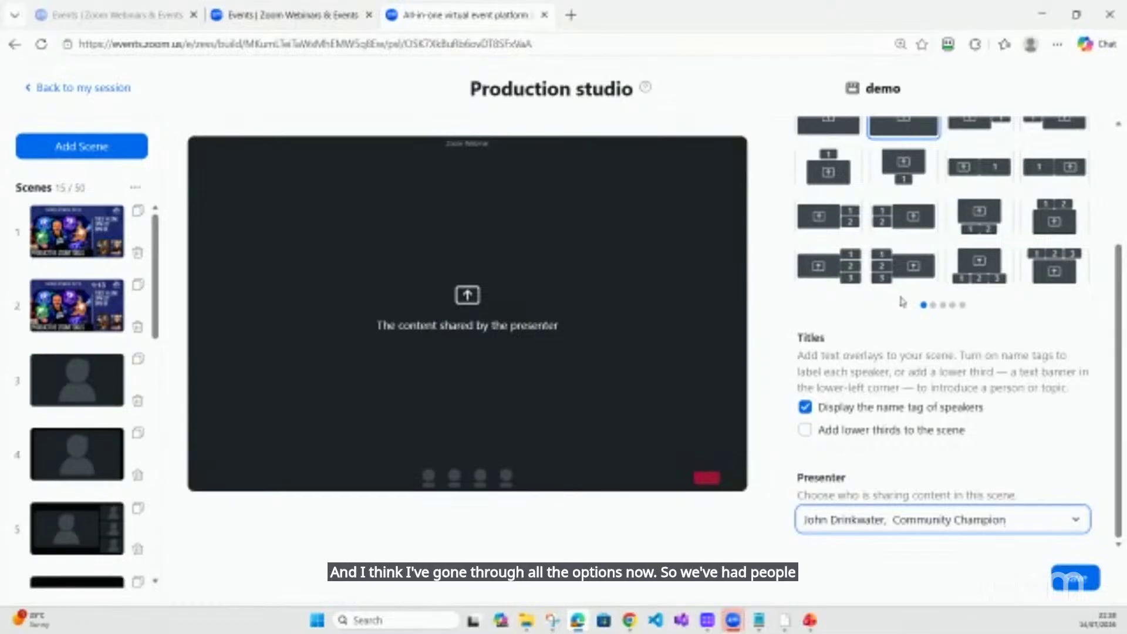
click(101, 392)
click(653, 368)
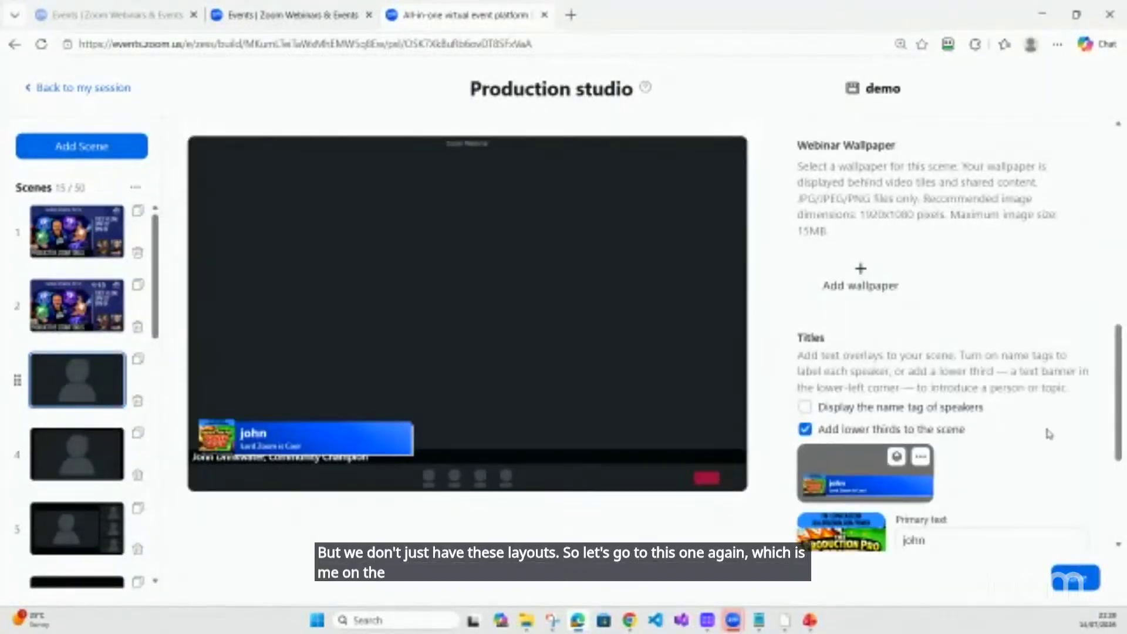
scroll(1047, 435, up, 10)
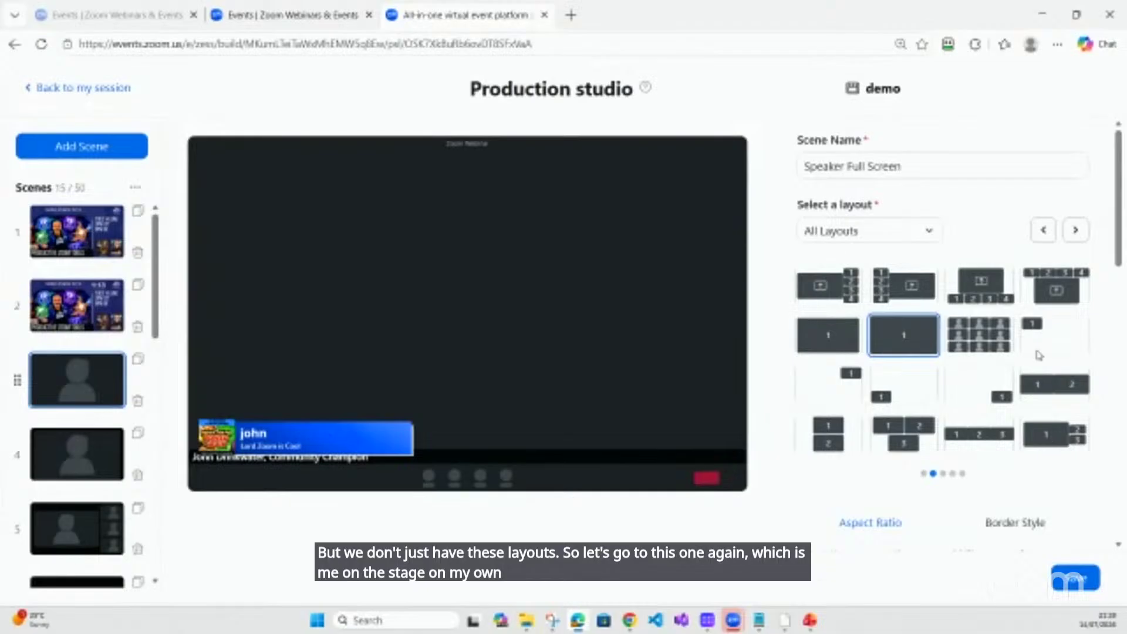
click(929, 237)
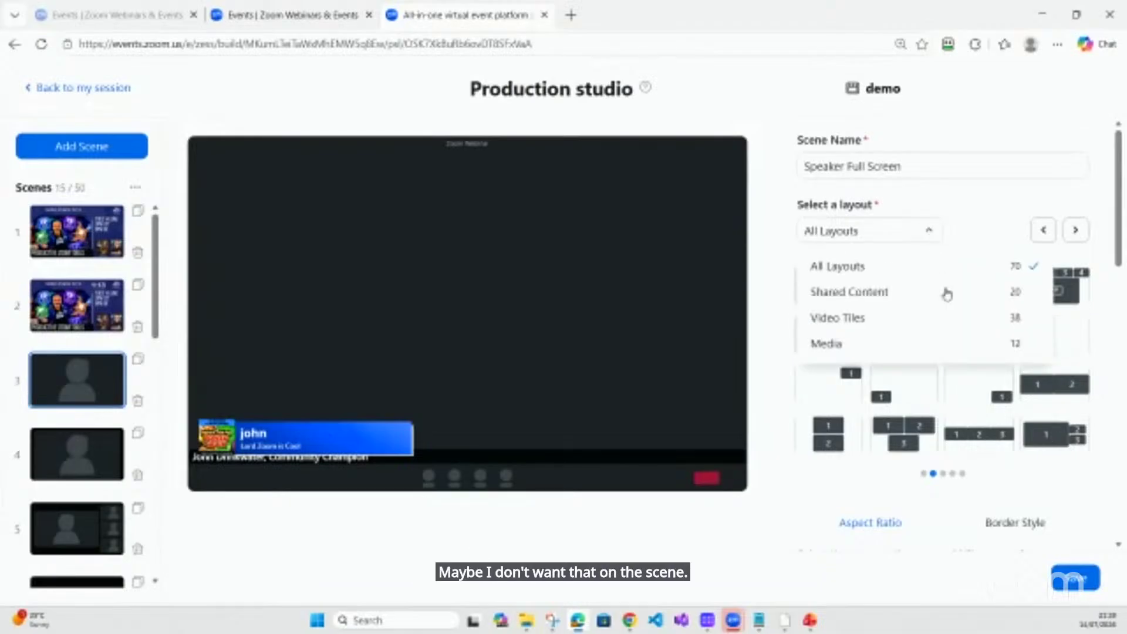
click(900, 299)
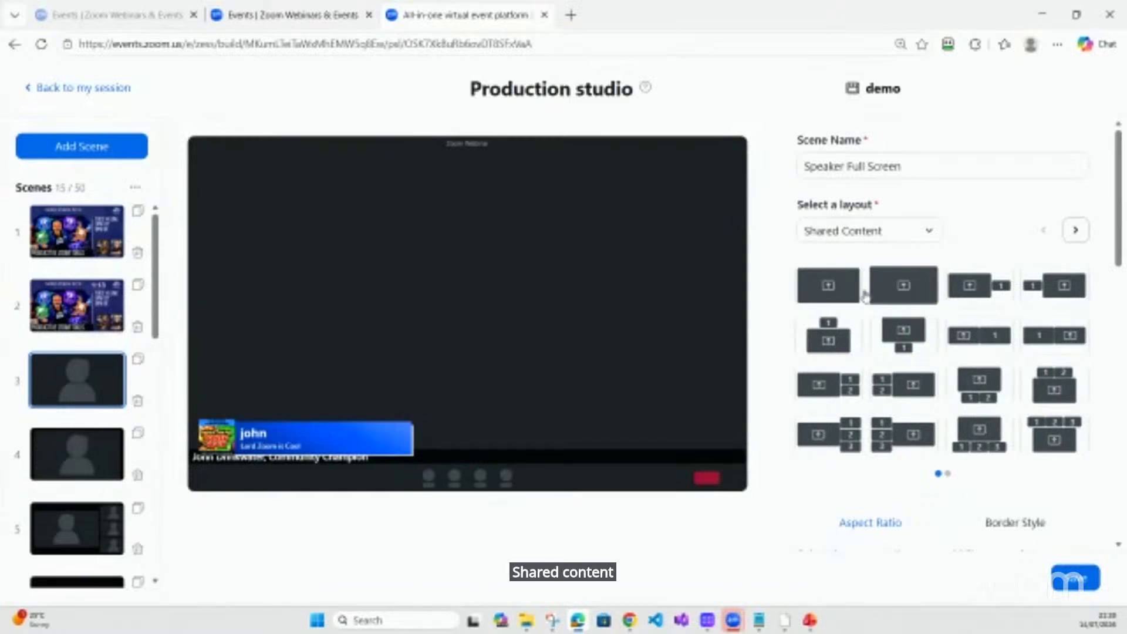
Try several one- and two-speaker shared content layouts, ending on equal halves with the speaker left of the content
click(963, 296)
click(1049, 301)
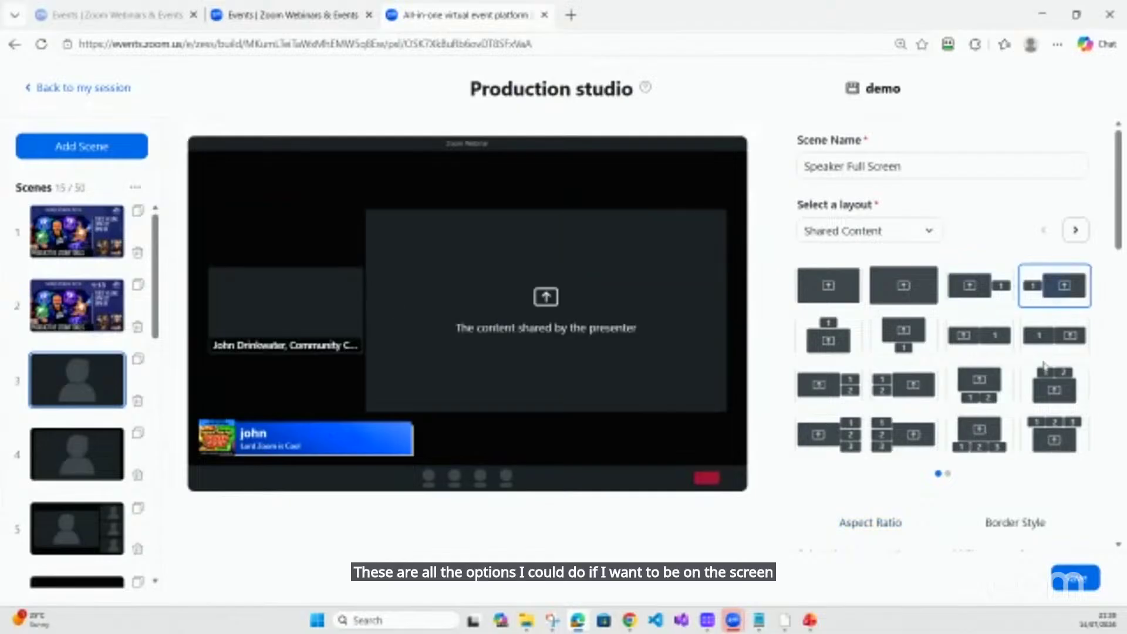
click(1049, 351)
click(980, 340)
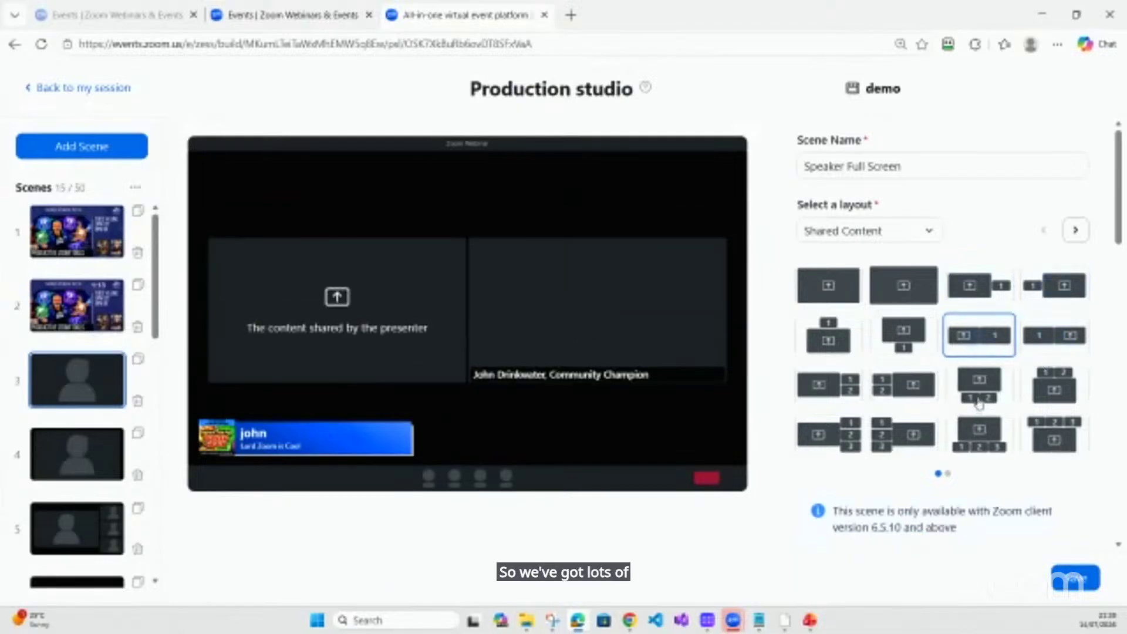
click(979, 399)
click(913, 397)
click(809, 399)
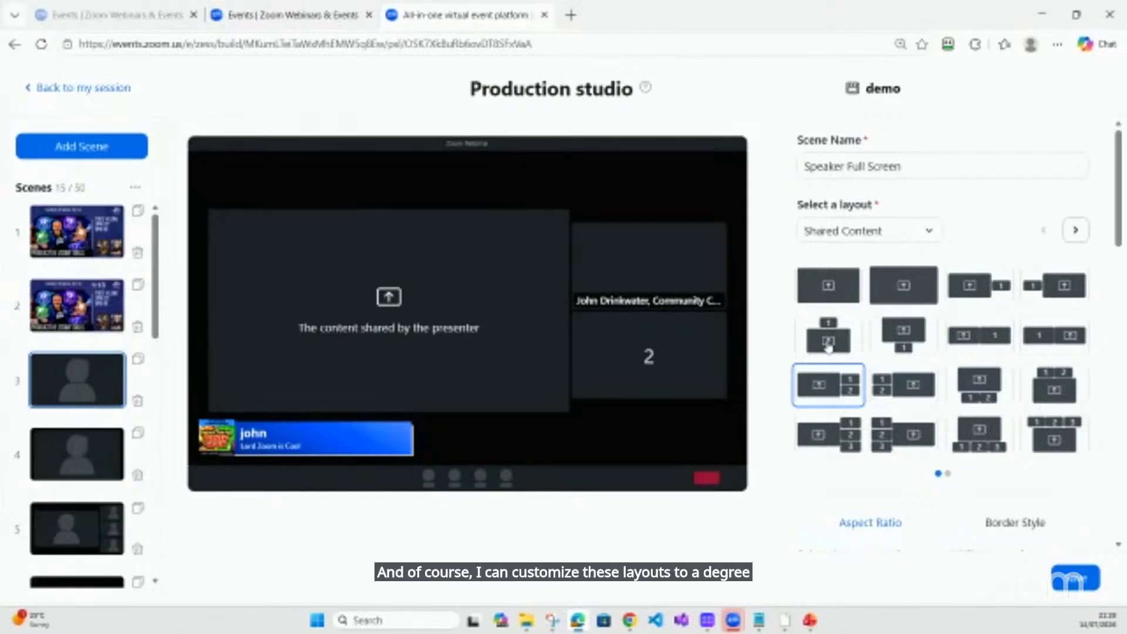
click(1038, 337)
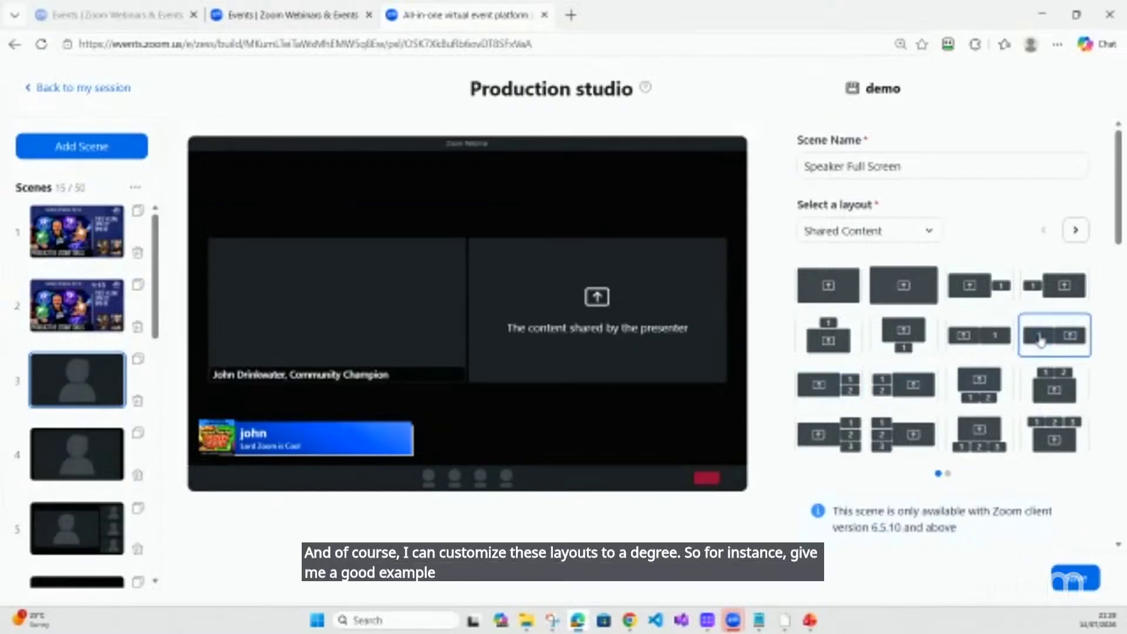
Try the landscape, square and portrait aspect ratios on the speaker tile beside the shared content, ending with 9:16
scroll(1024, 349, down, 5)
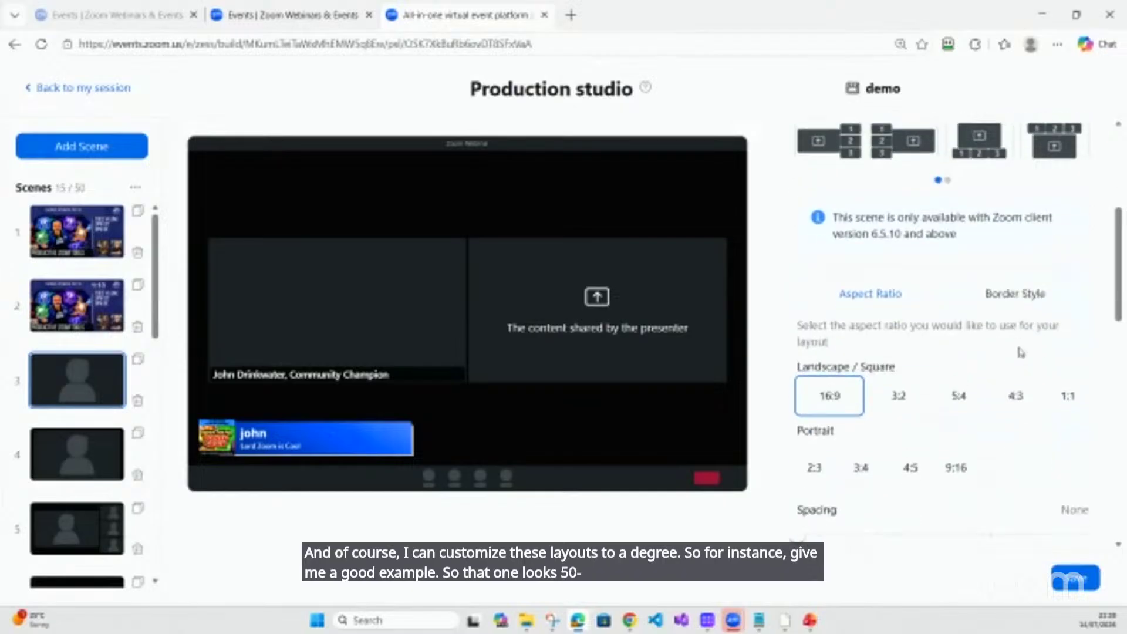
click(958, 397)
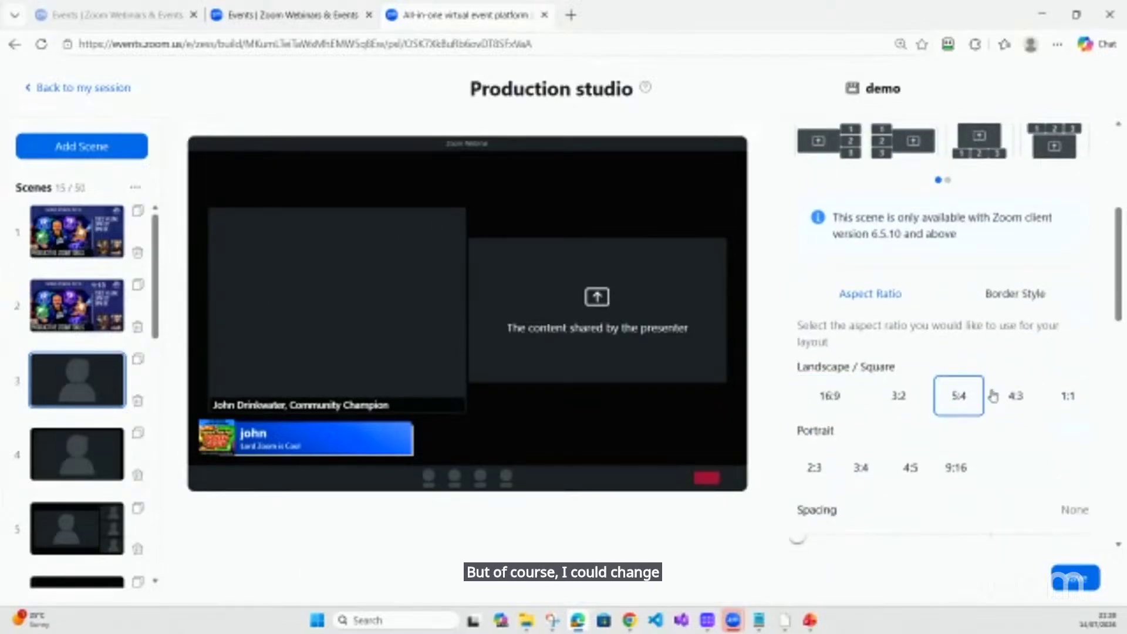
click(1016, 397)
click(1068, 396)
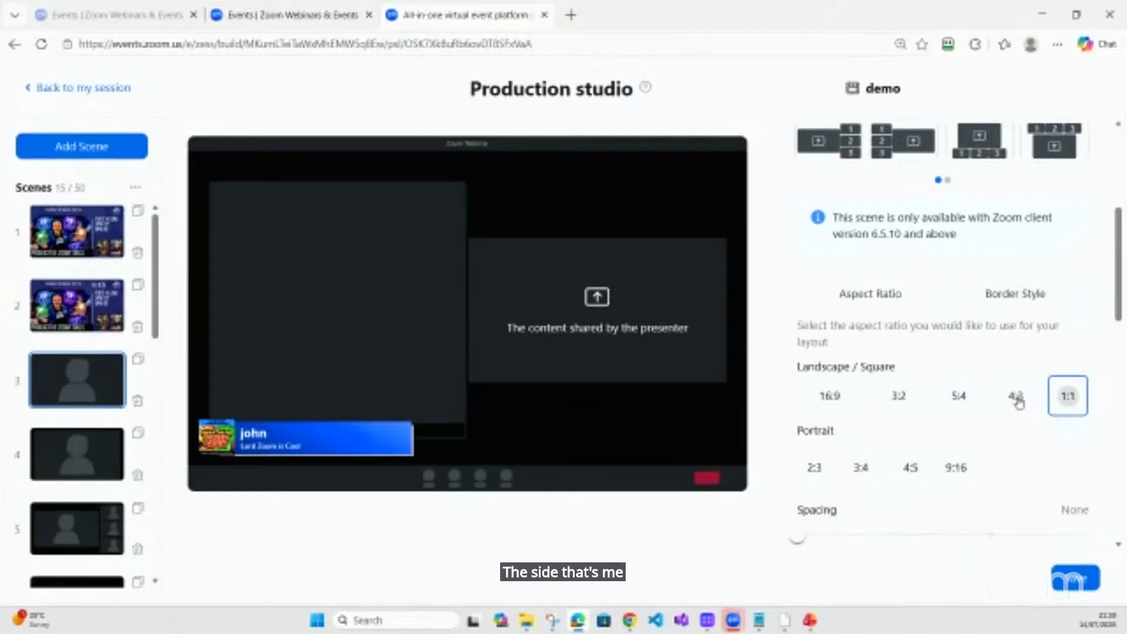
click(898, 396)
click(829, 396)
click(810, 467)
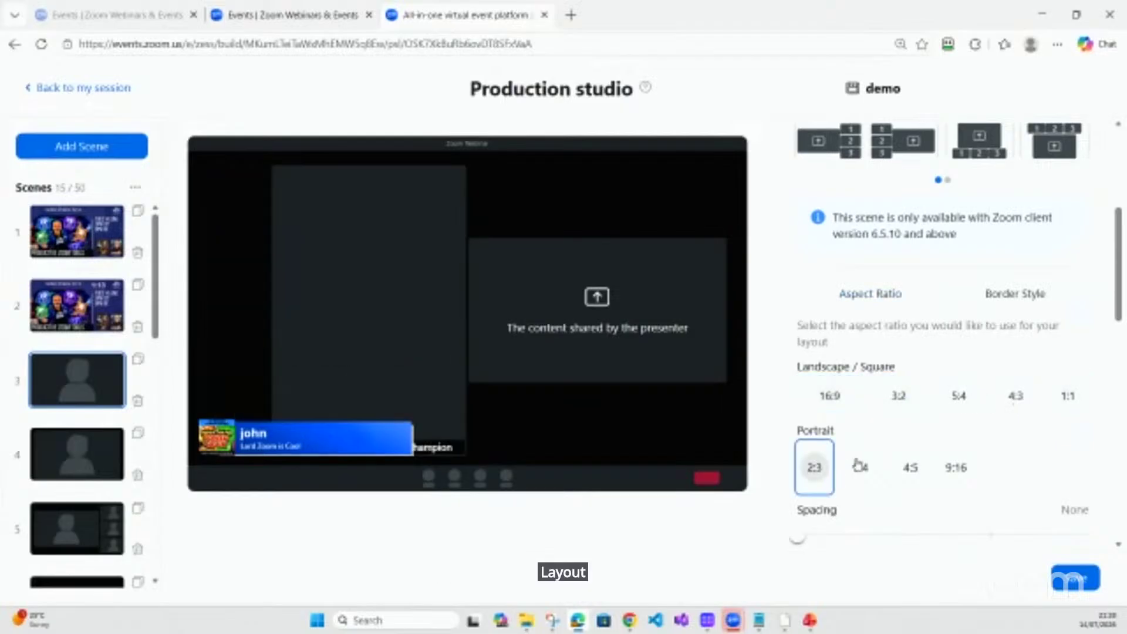
click(860, 467)
click(911, 469)
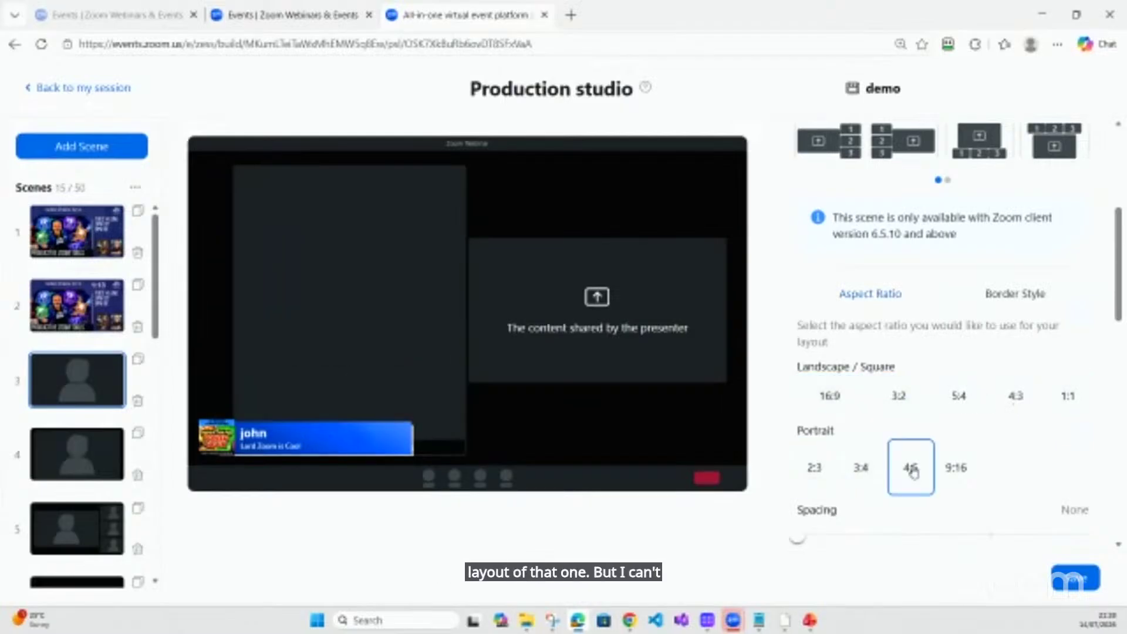
click(957, 468)
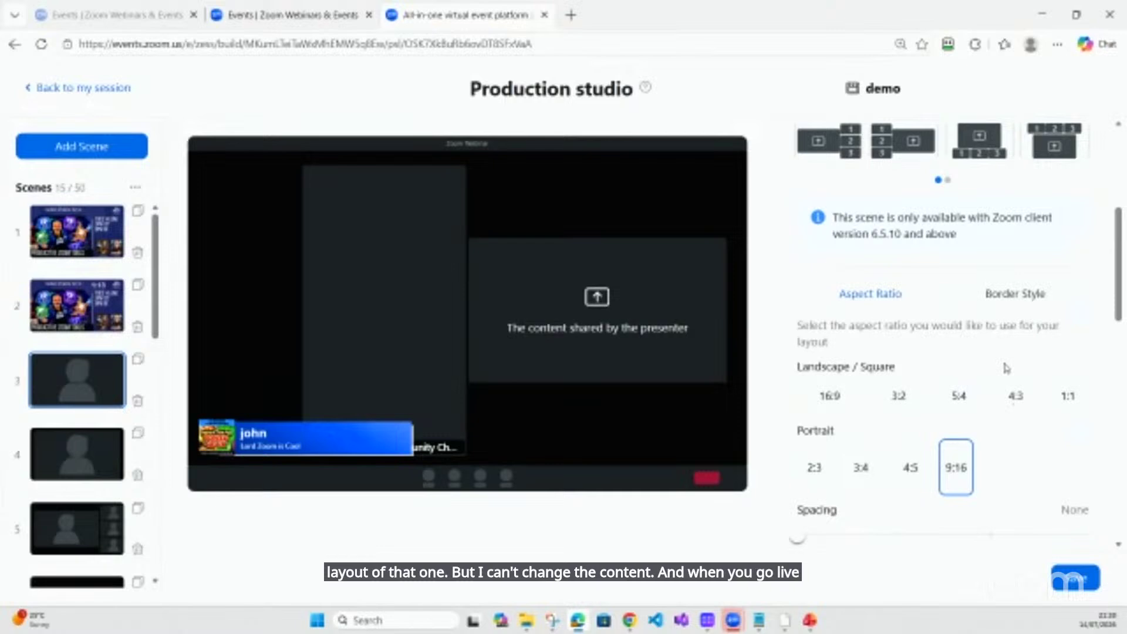
Change the Speaker Full Screen scene's layout to shared content with a single speaker tile centred below it
scroll(1006, 366, up, 5)
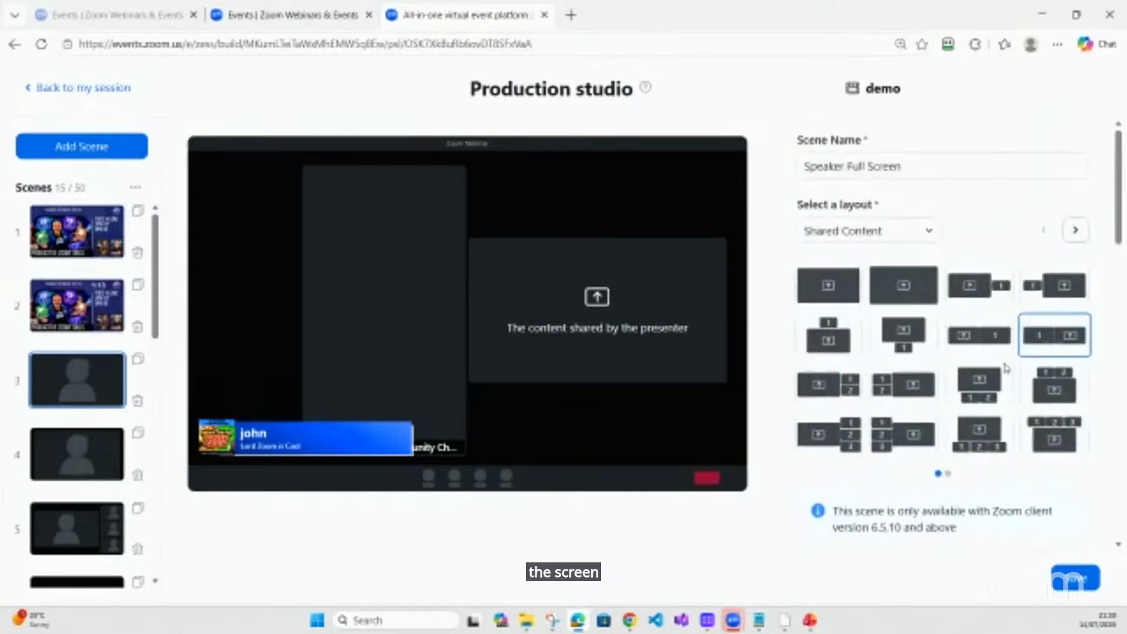
scroll(973, 234, down, 5)
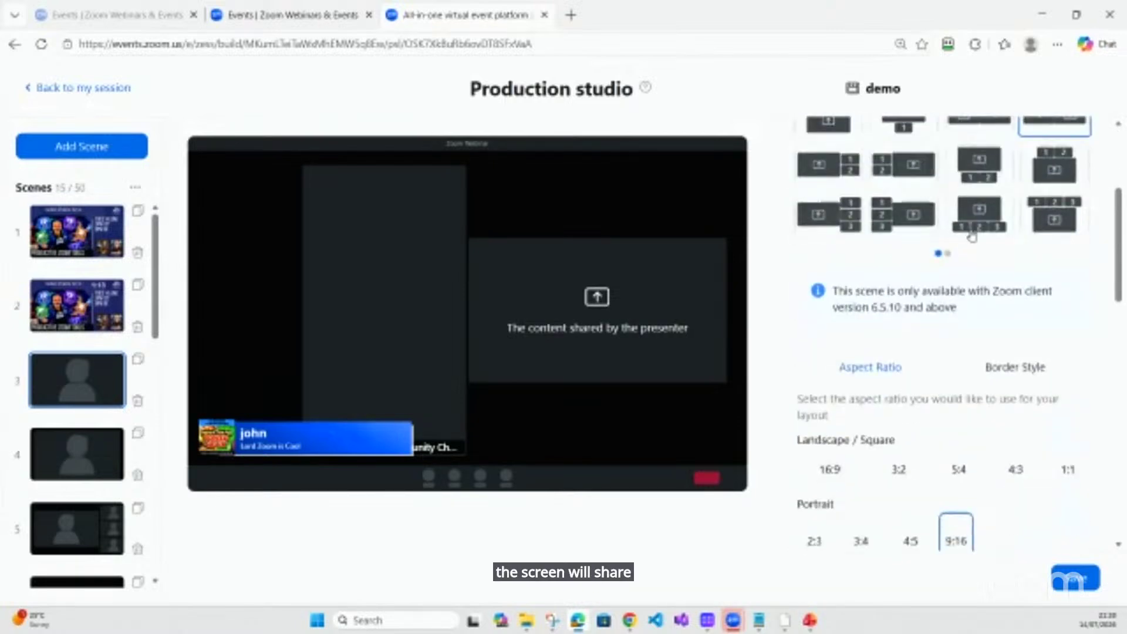
scroll(972, 234, up, 5)
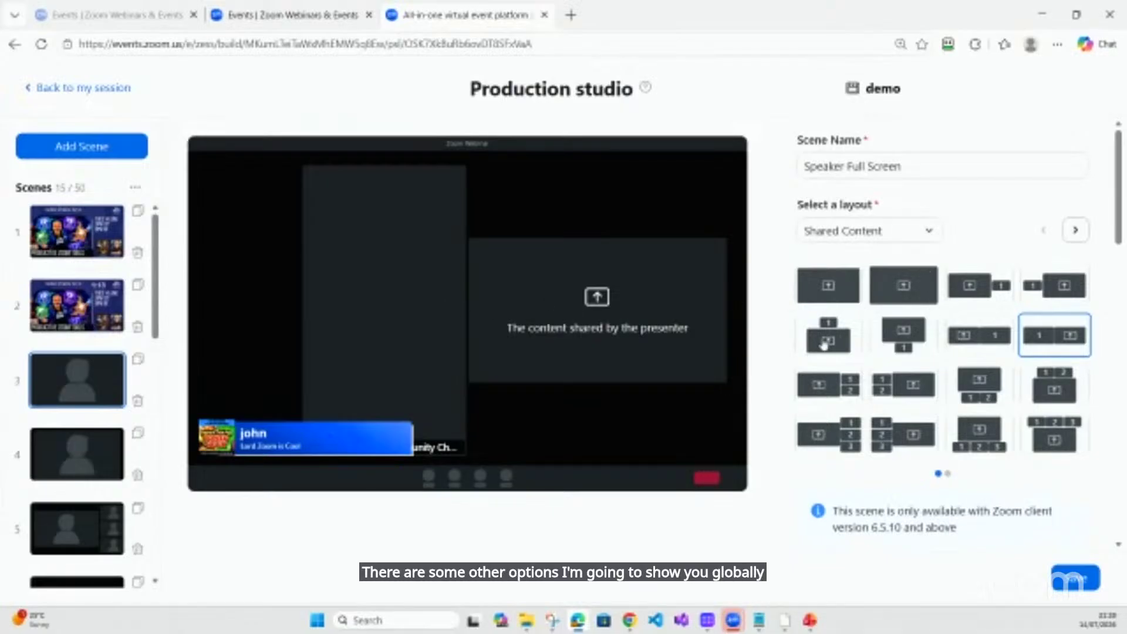
click(904, 347)
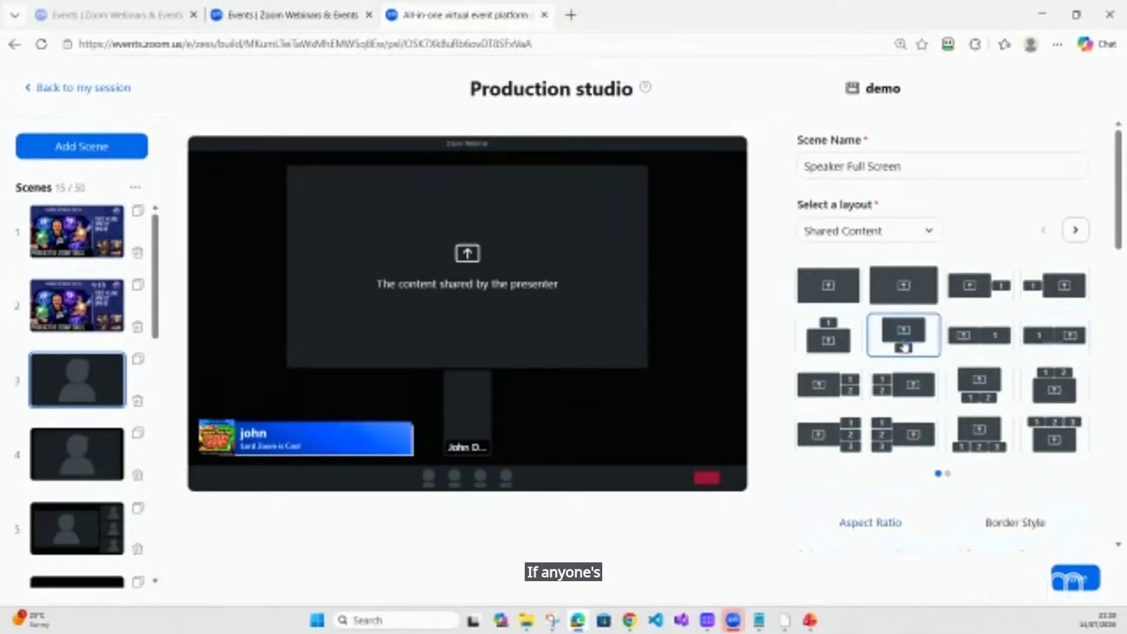
scroll(902, 343, down, 5)
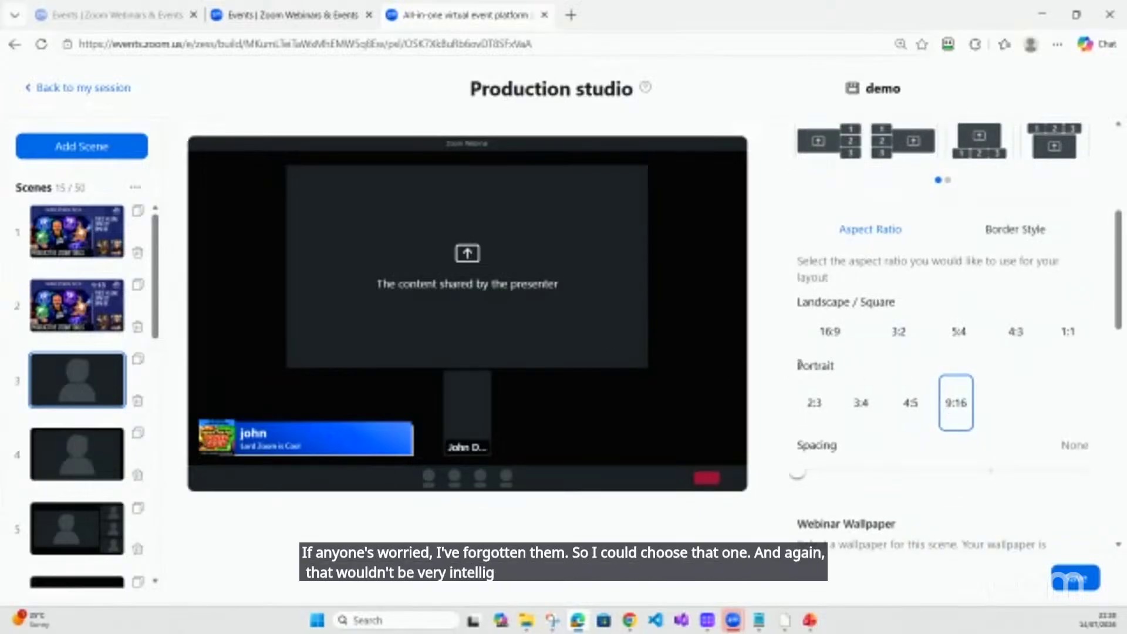
Apply the shared content layout with two video tiles stacked to the right of the content
scroll(840, 301, up, 4)
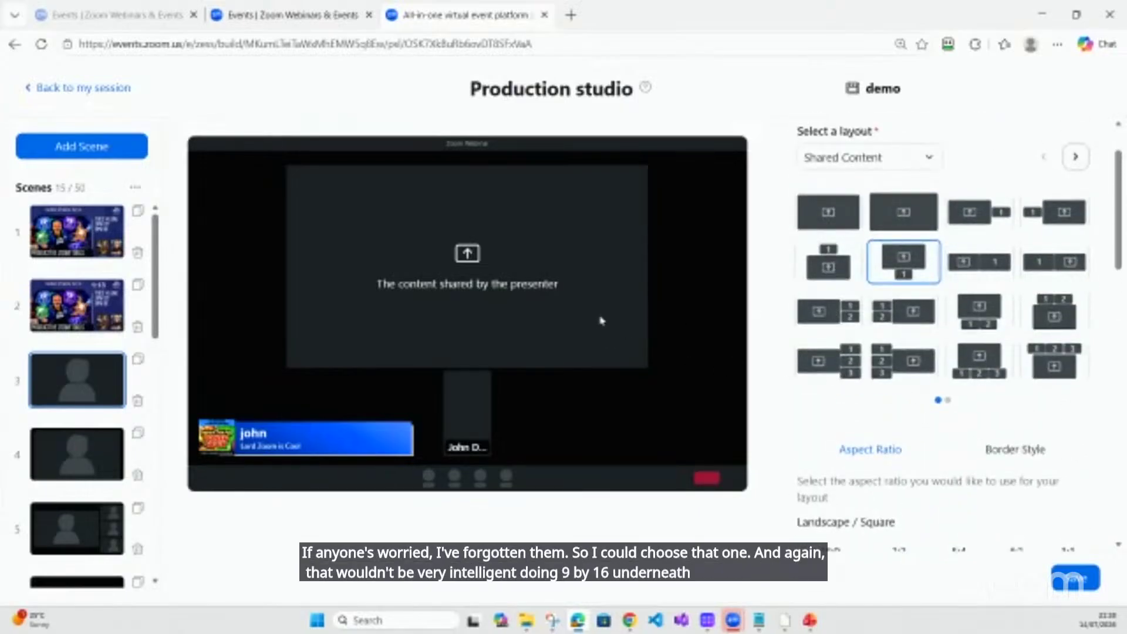
click(830, 321)
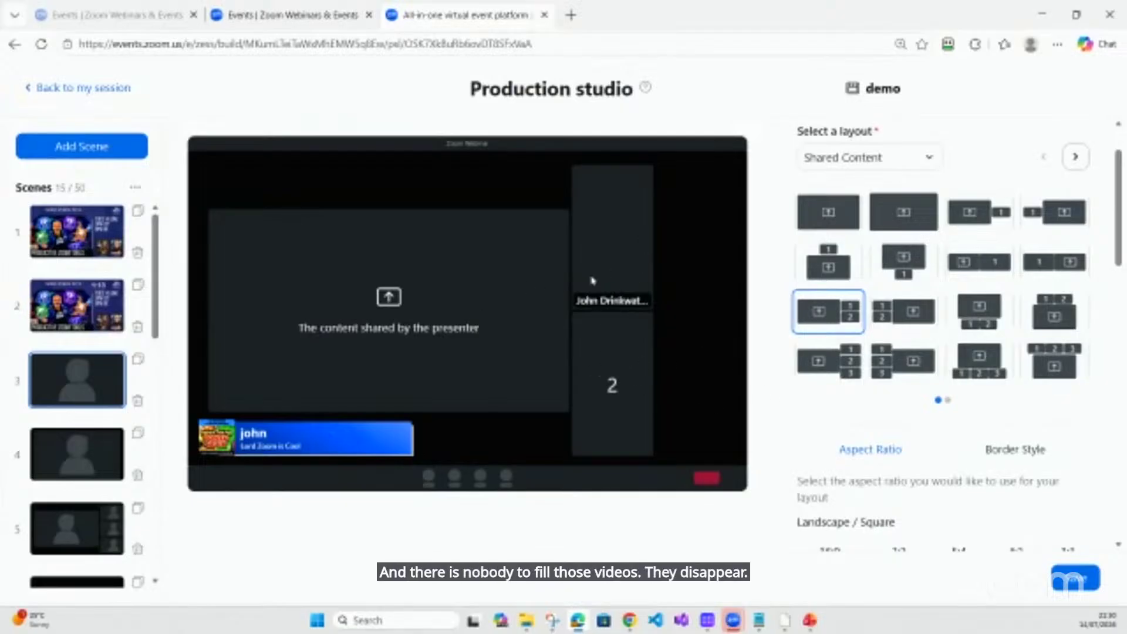
Check which people can be assigned to the second video tile and as the presenter sharing content, leaving both unassigned
scroll(938, 415, down, 8)
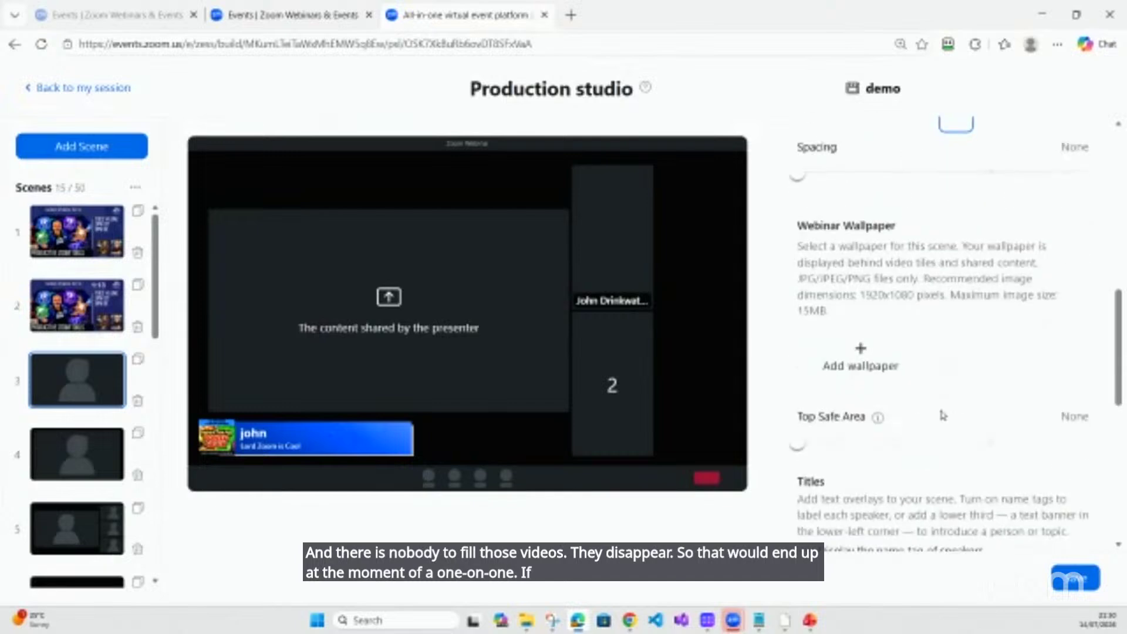
scroll(942, 415, down, 10)
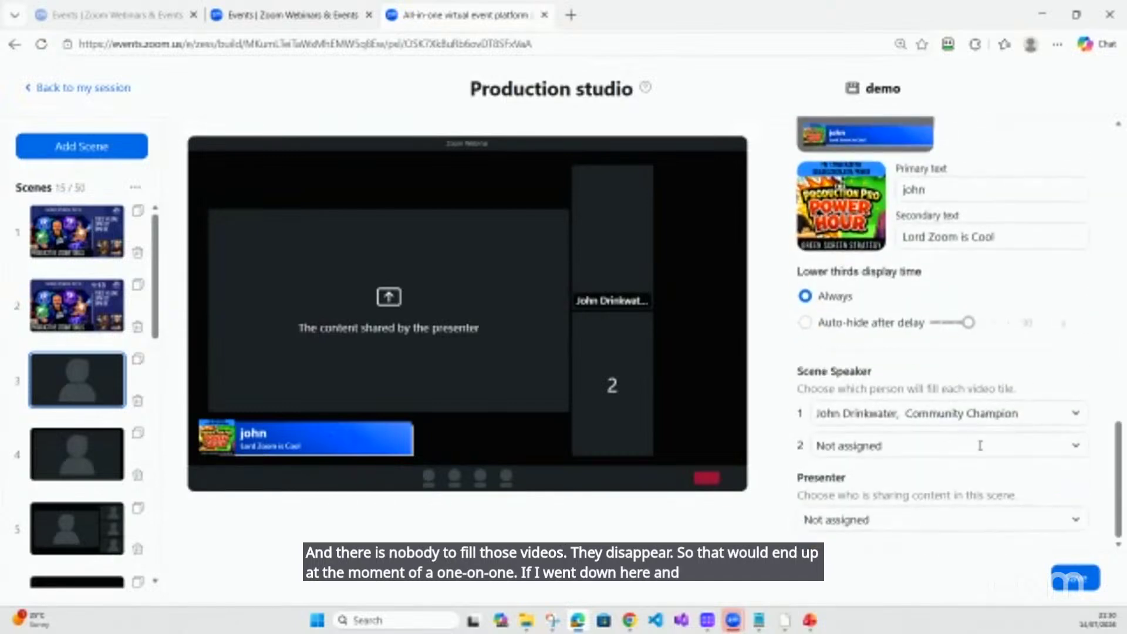
click(1002, 452)
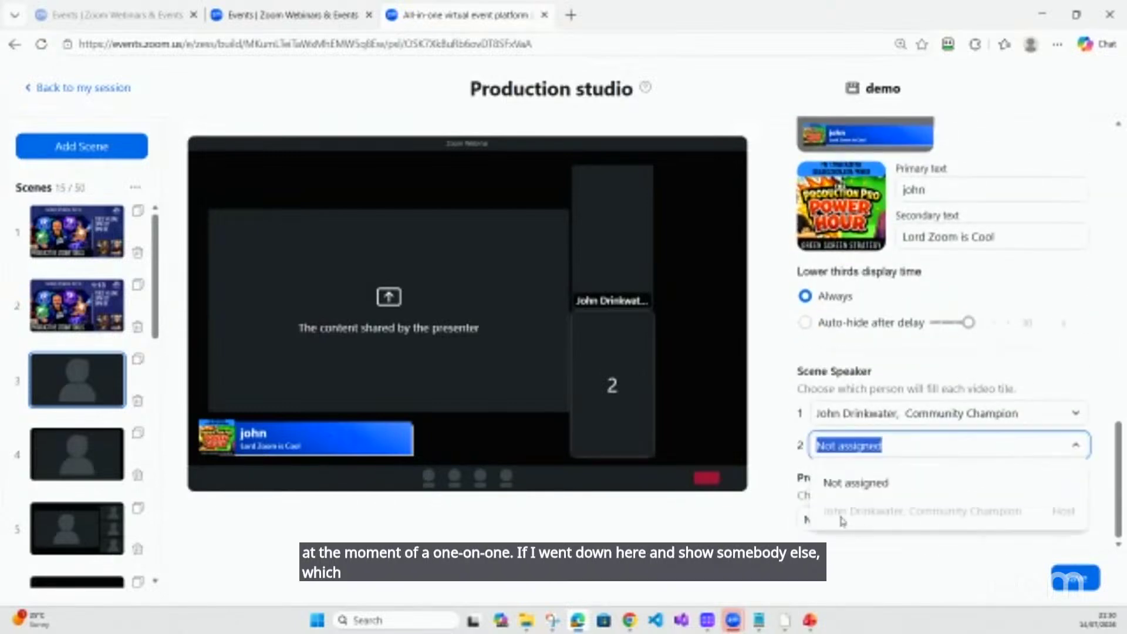
click(786, 513)
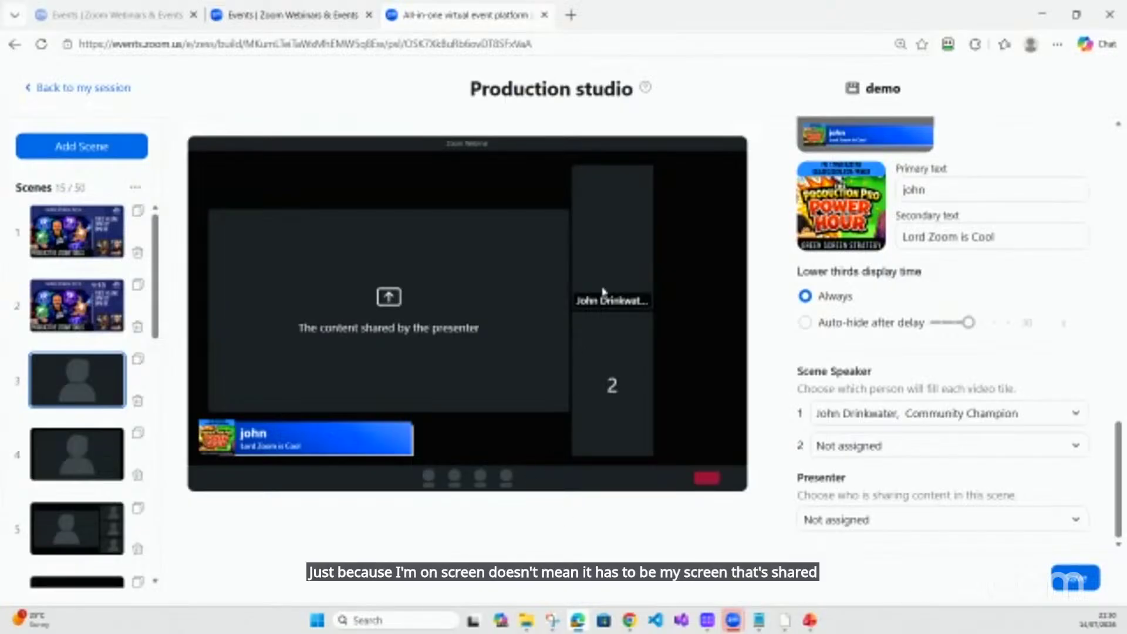
click(903, 523)
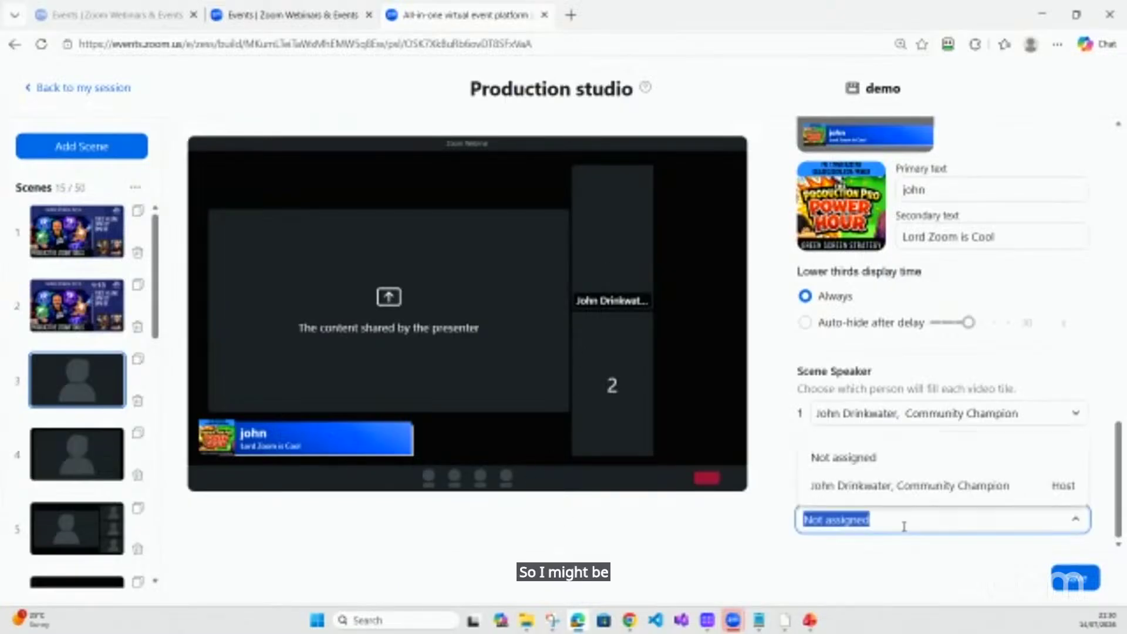
click(810, 552)
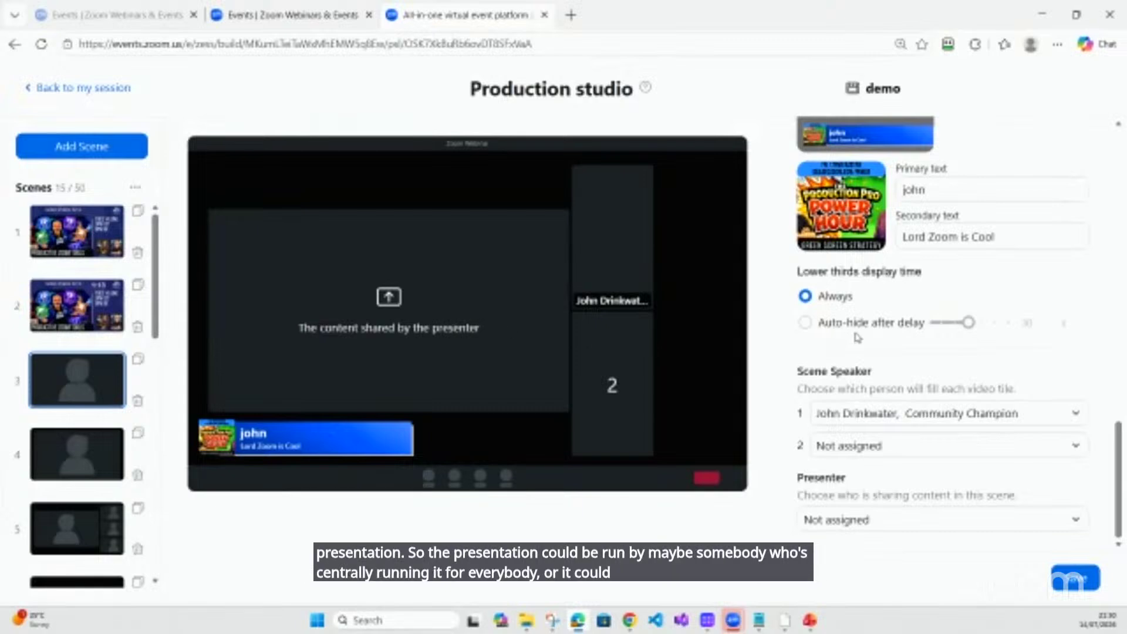
Switch the scene to the Video Tiles layout with three tiles side by side and set the aspect ratio to 16:9
scroll(855, 339, up, 15)
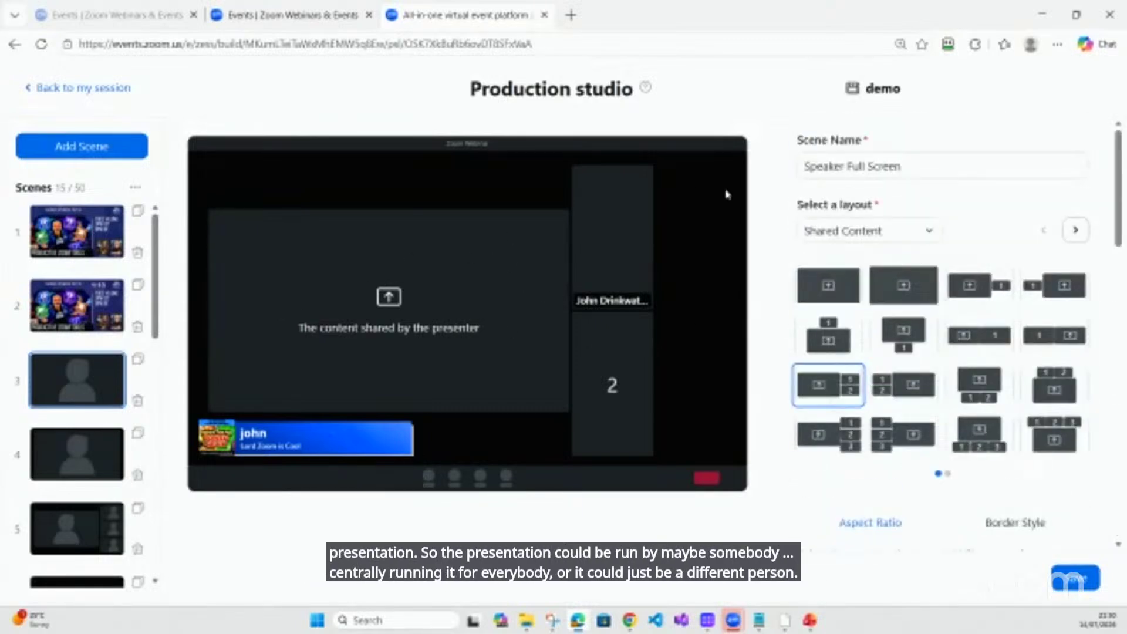
click(896, 235)
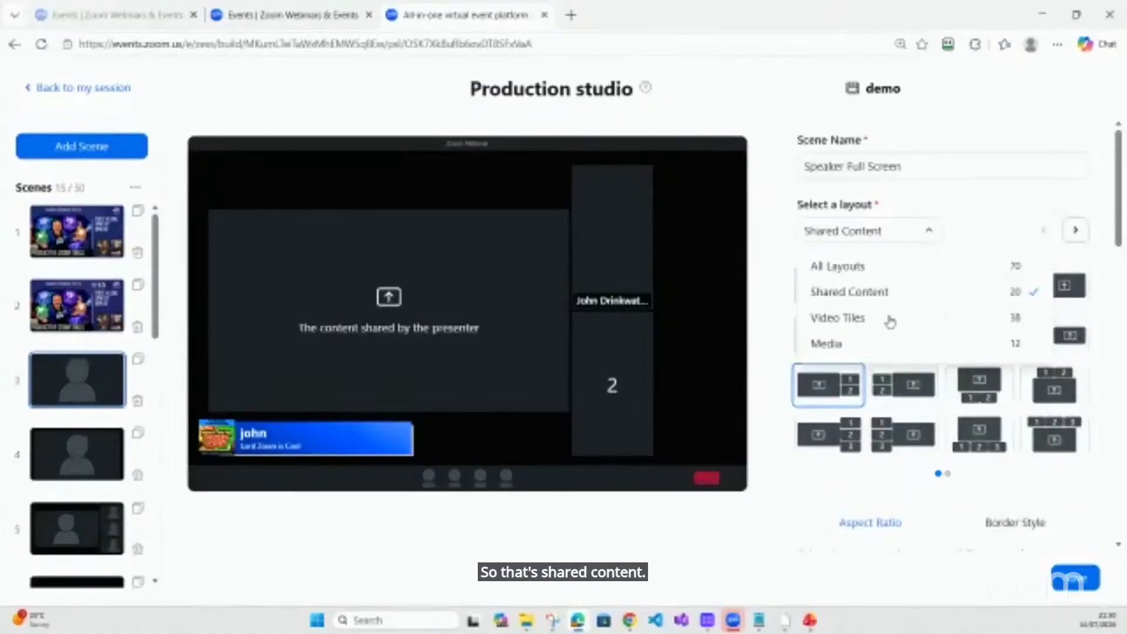
click(874, 328)
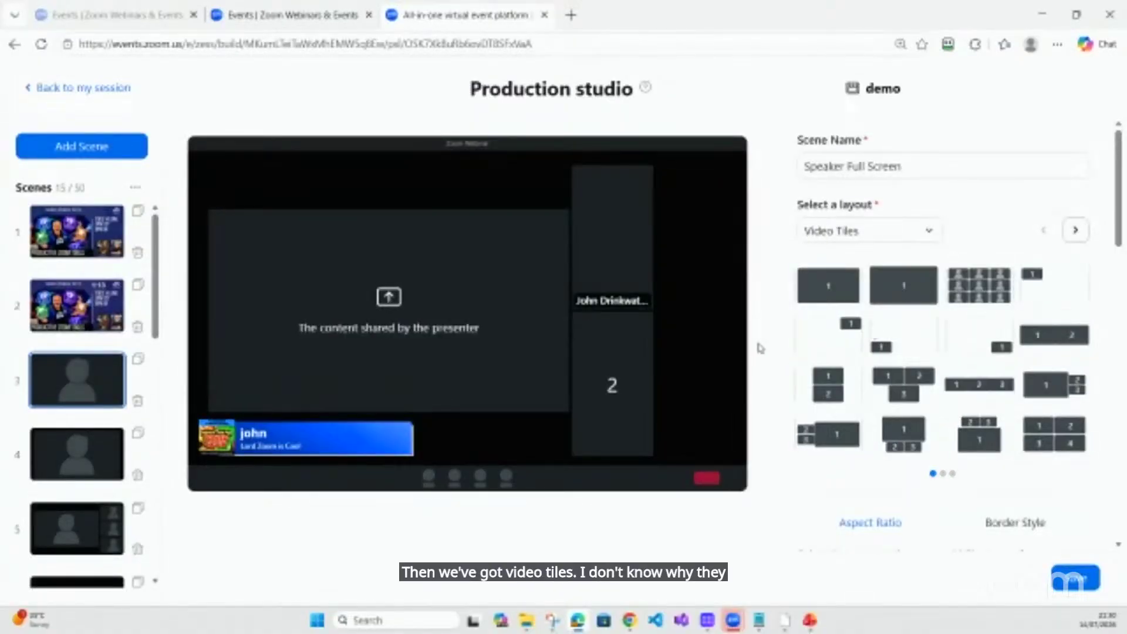
click(997, 394)
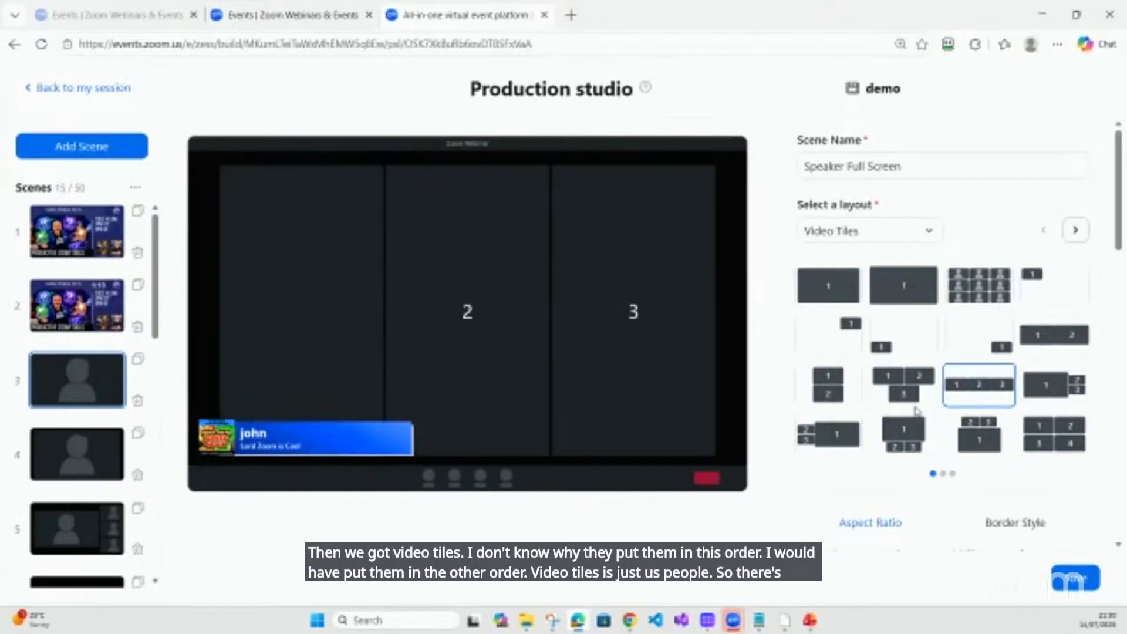
scroll(917, 411, down, 3)
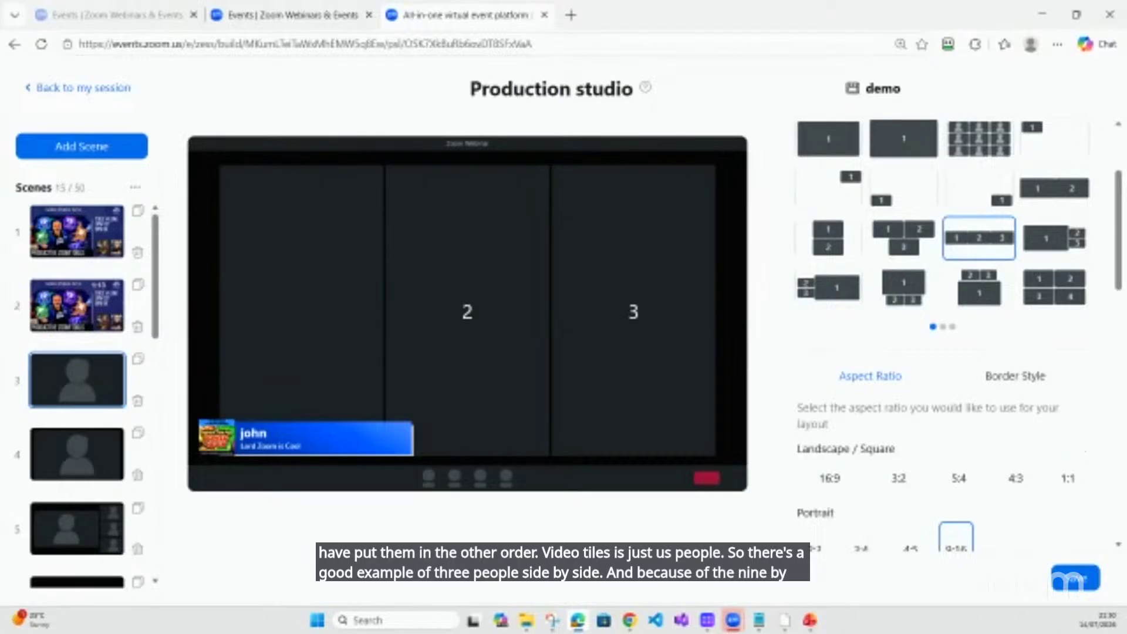
click(829, 478)
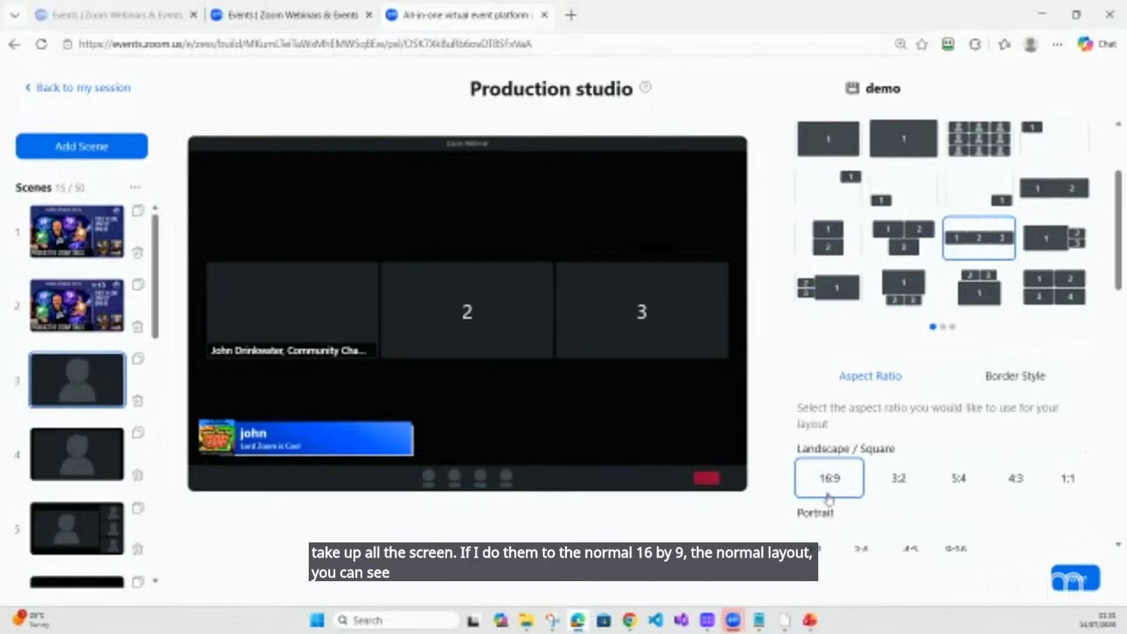
Add the fiery red landscape image as the scene's webinar wallpaper
scroll(829, 497, down, 4)
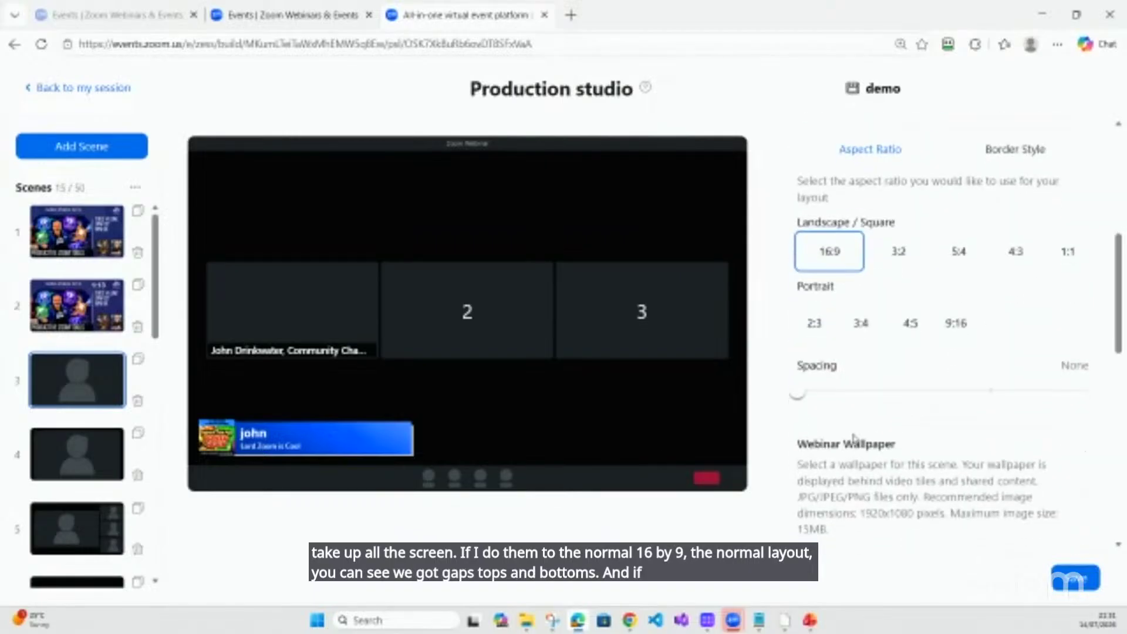
scroll(852, 437, down, 4)
click(859, 371)
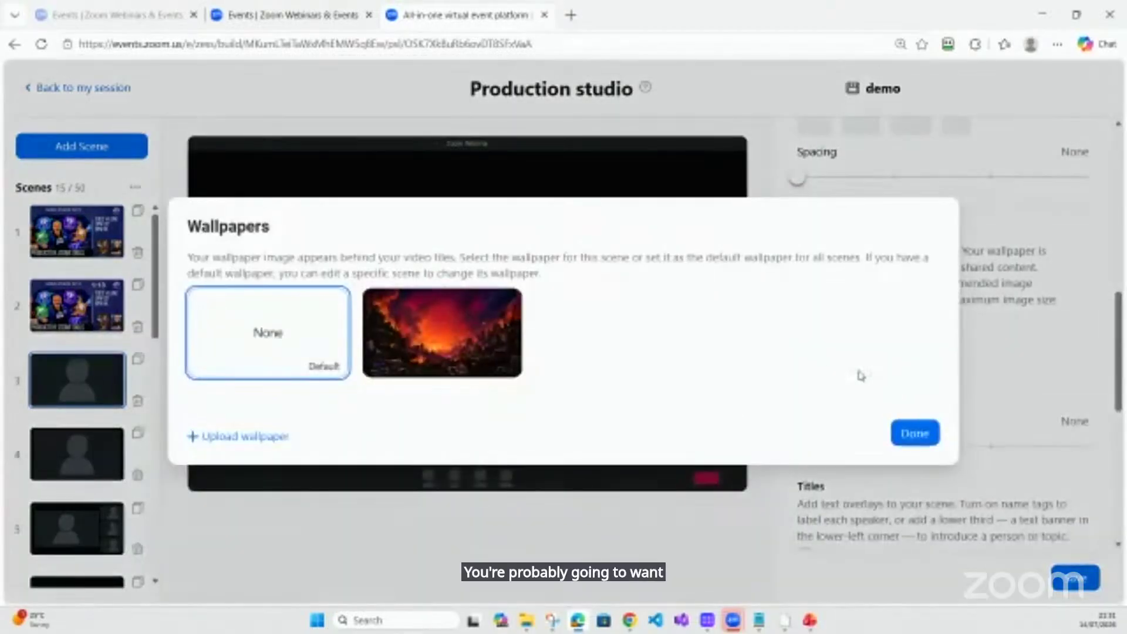
click(442, 332)
click(922, 437)
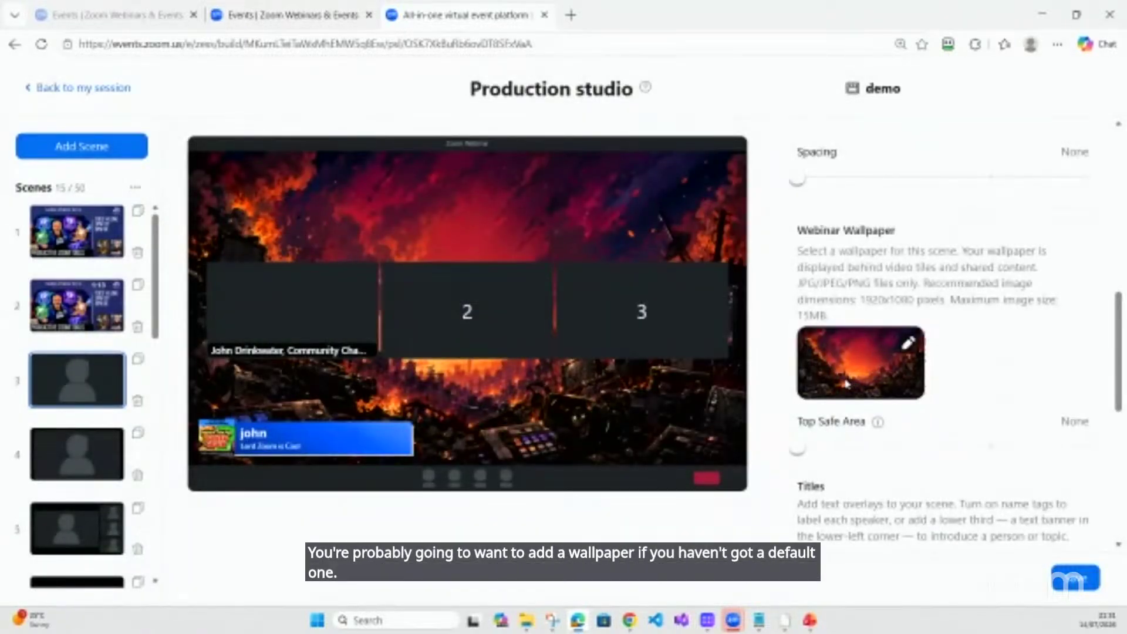
Try the 5:4 and 4:3 aspect ratios on the three tiles, and set them to portrait 4:5
scroll(858, 383, up, 1)
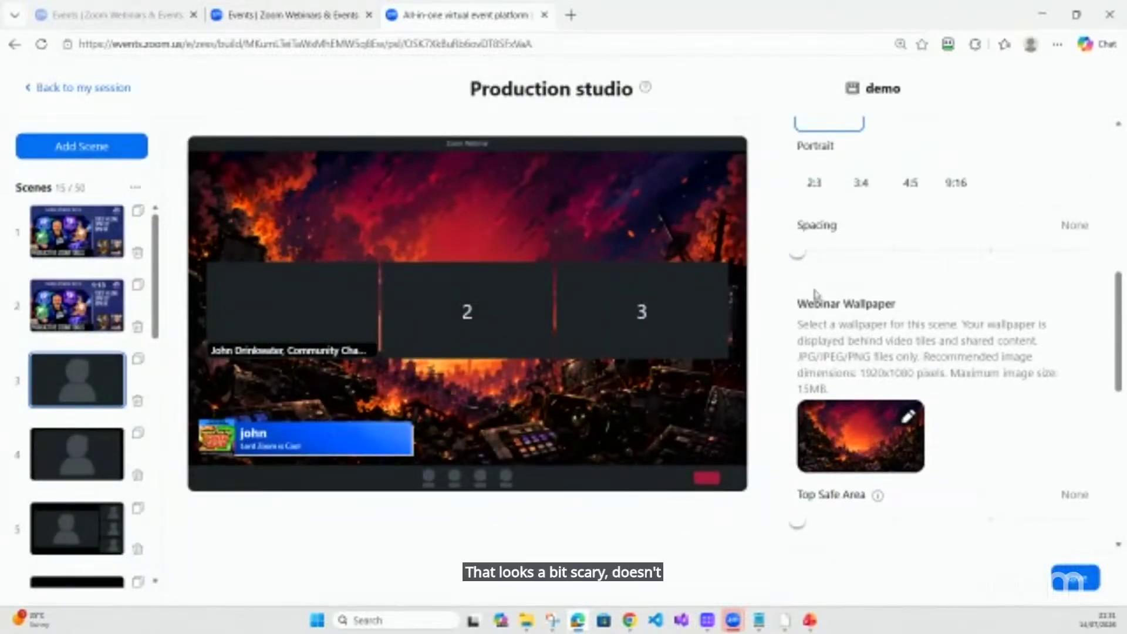
scroll(811, 295, up, 1)
scroll(812, 294, down, 1)
scroll(814, 295, up, 1)
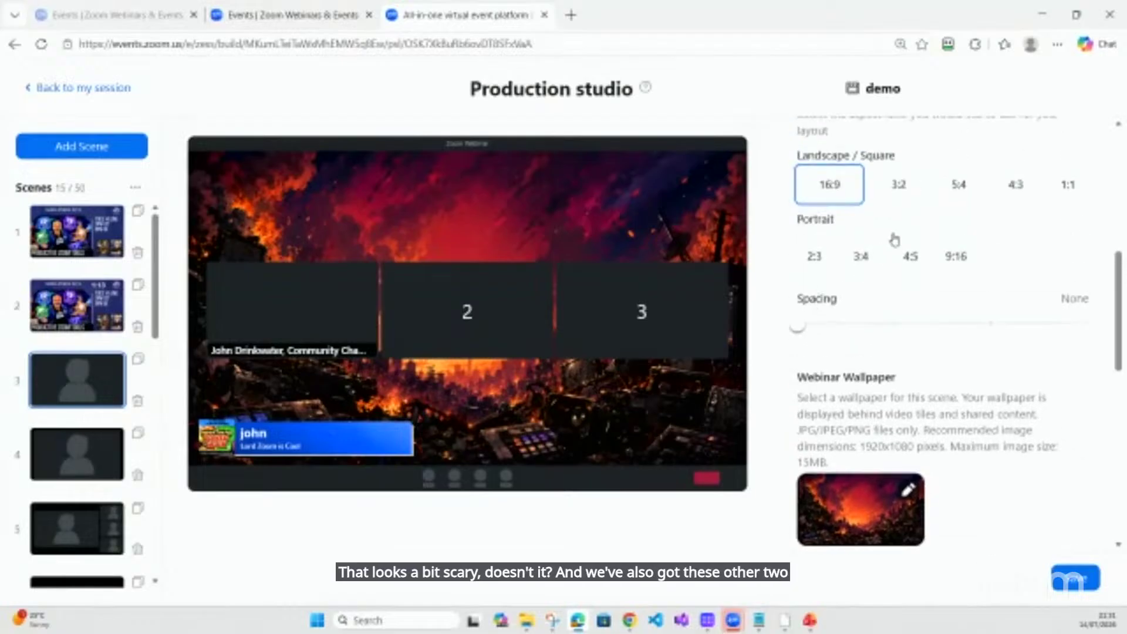
click(957, 185)
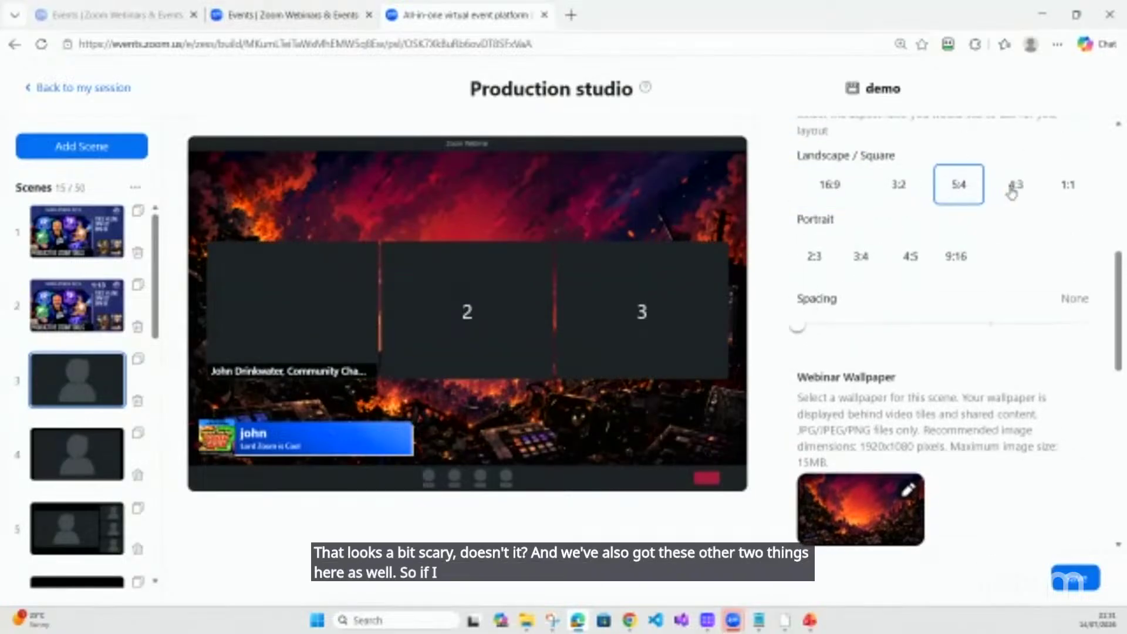
click(1014, 186)
click(960, 193)
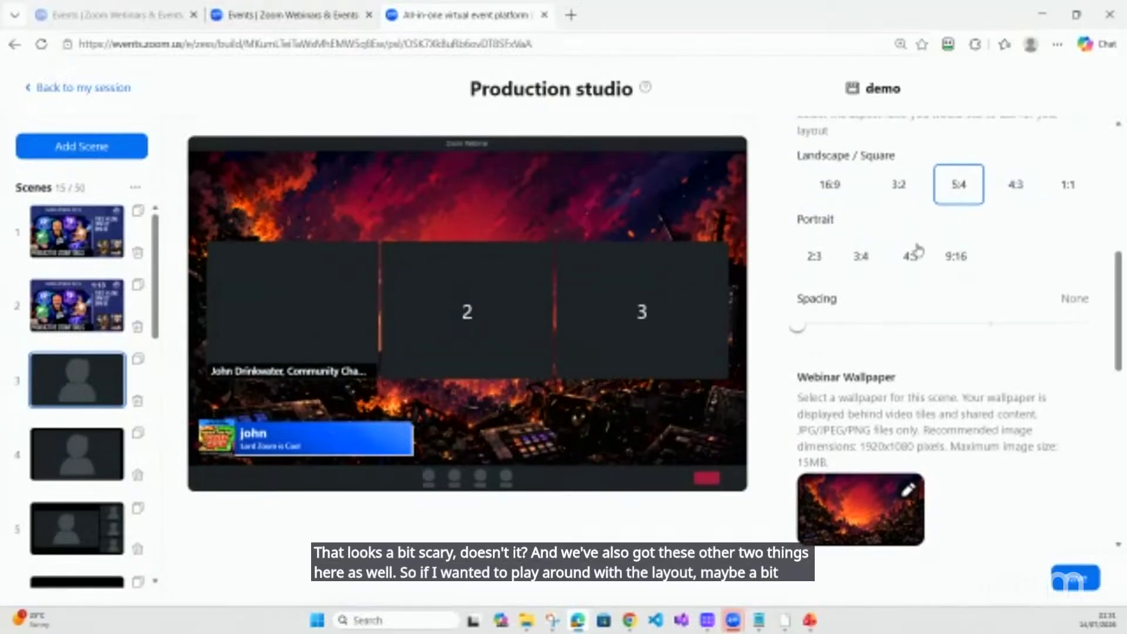
click(913, 251)
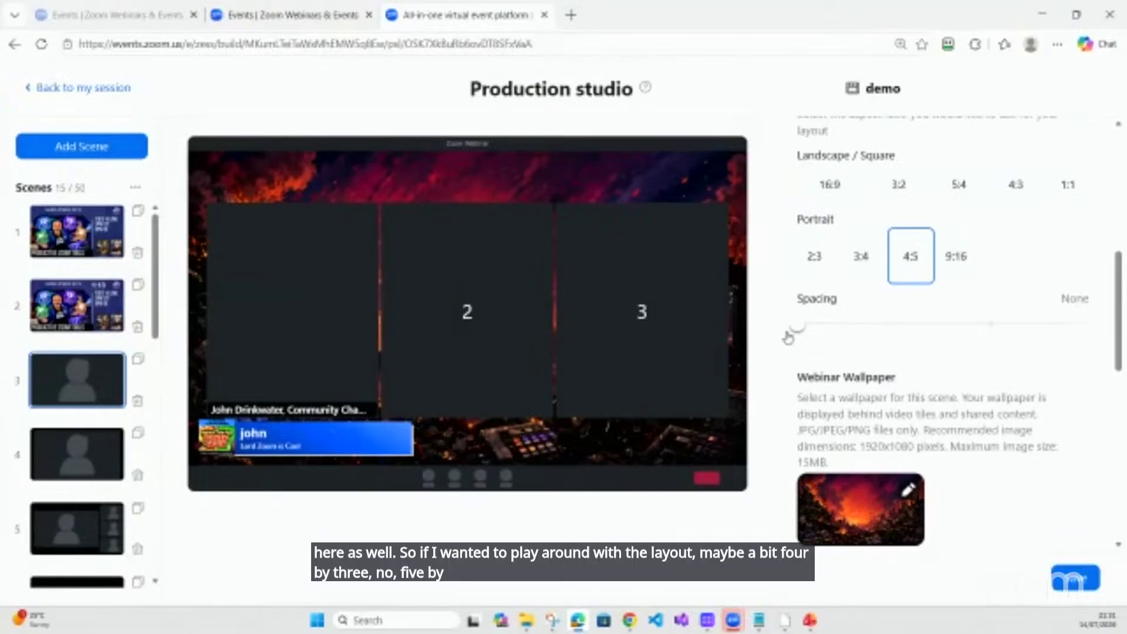
Set the spacing between the video tiles to Medium and the aspect ratio to 16:9
drag(795, 324, 875, 324)
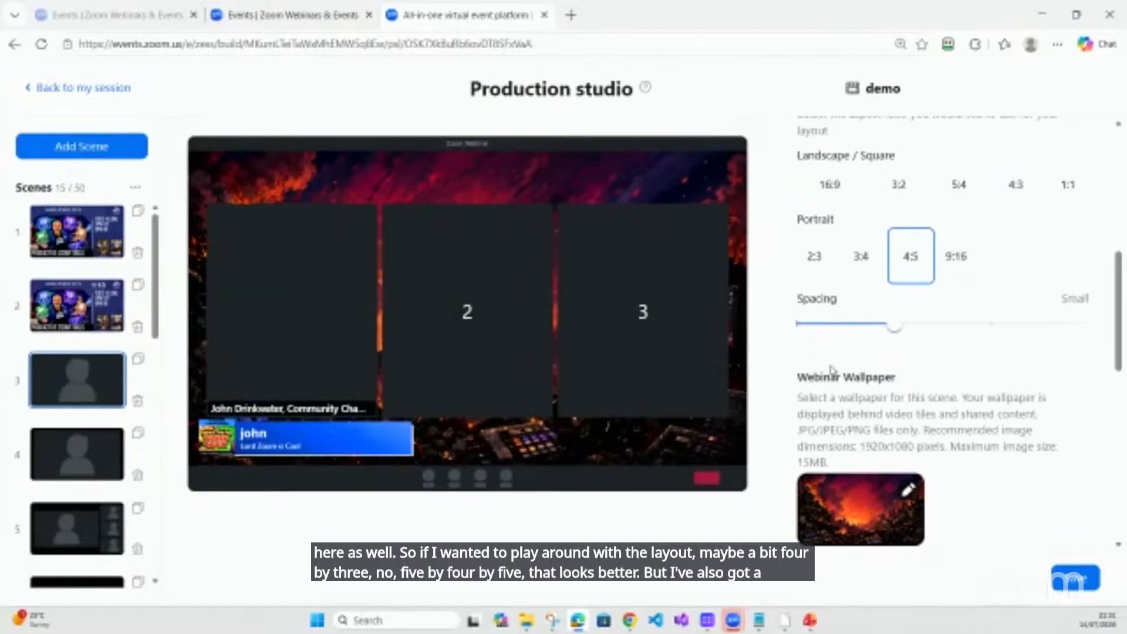
click(992, 328)
click(844, 183)
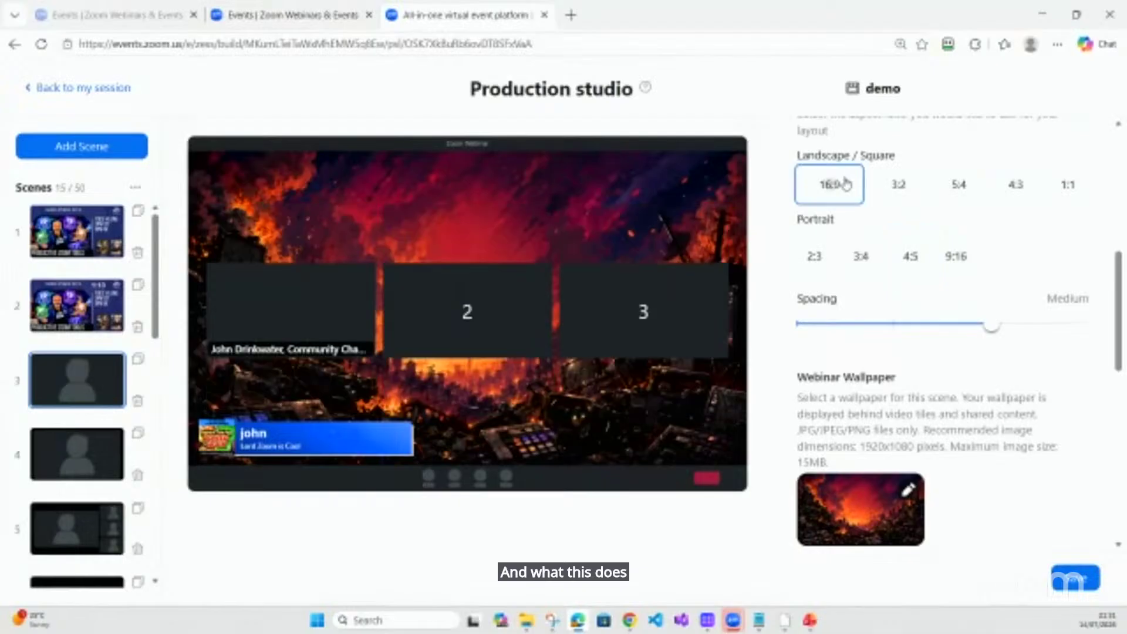
Apply the first single-tile video layout and set the scene's top safe area to Large
scroll(867, 277, up, 6)
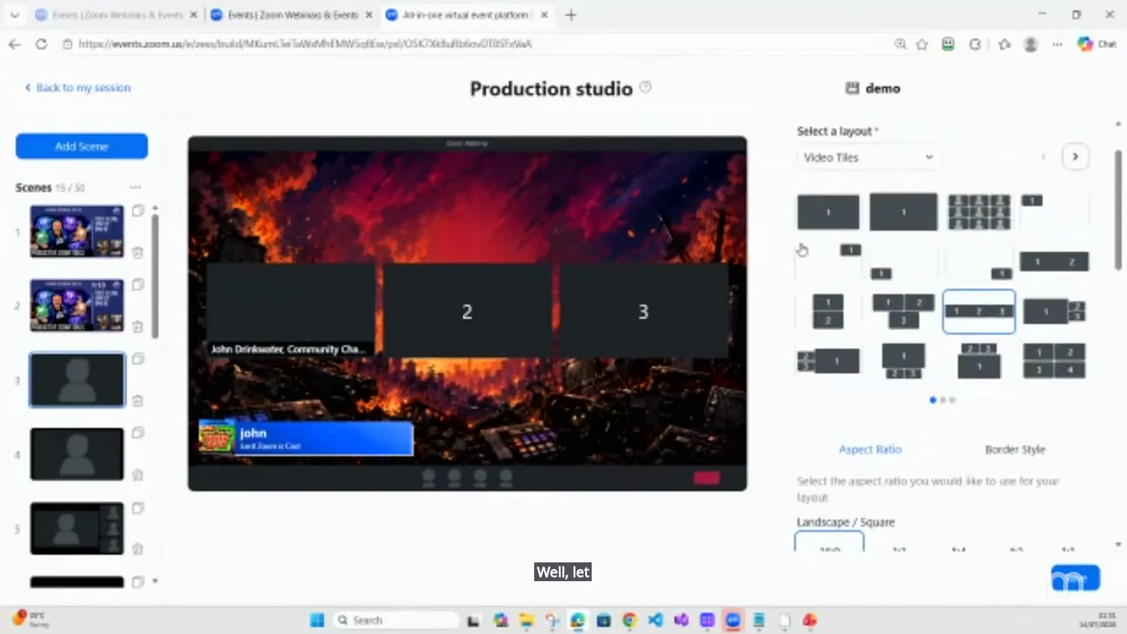
click(822, 229)
scroll(848, 422, down, 3)
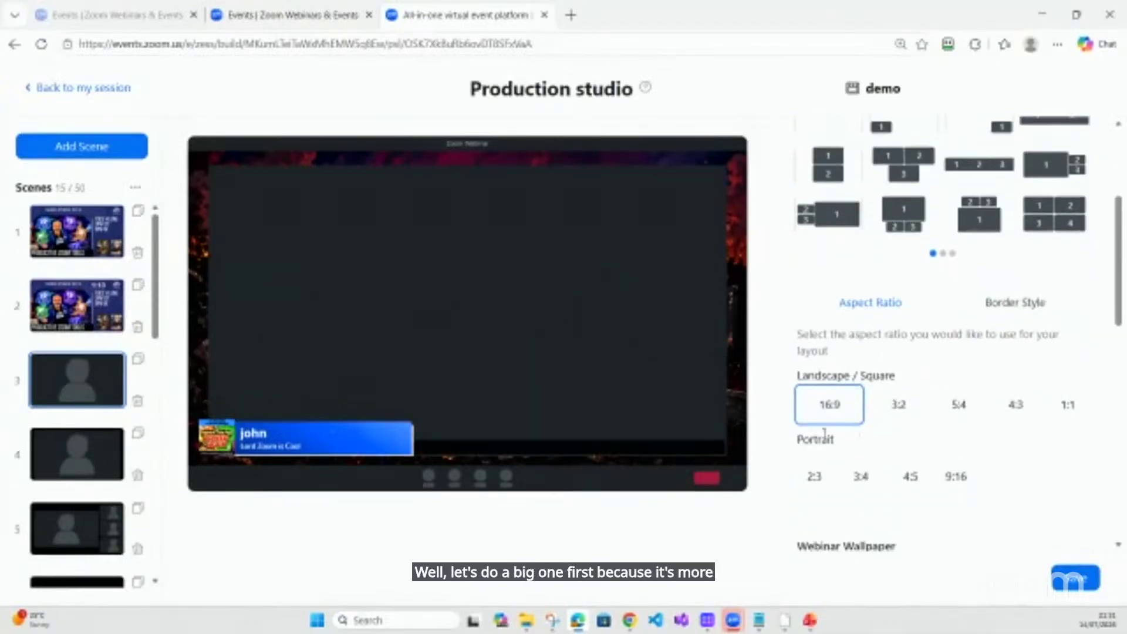
scroll(828, 422, down, 4)
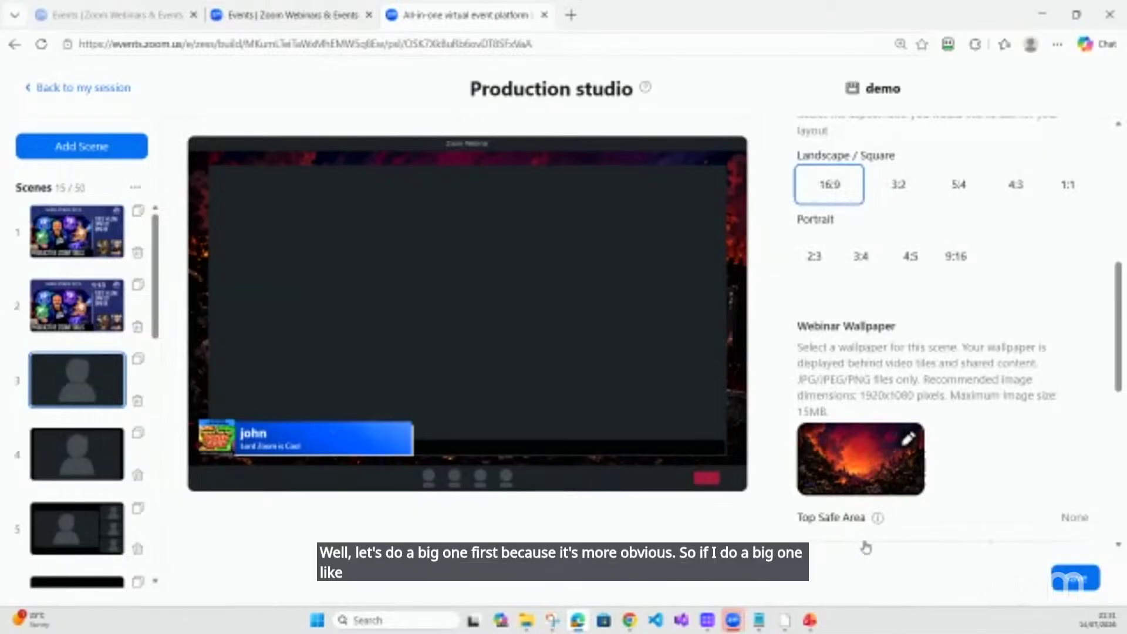
click(892, 541)
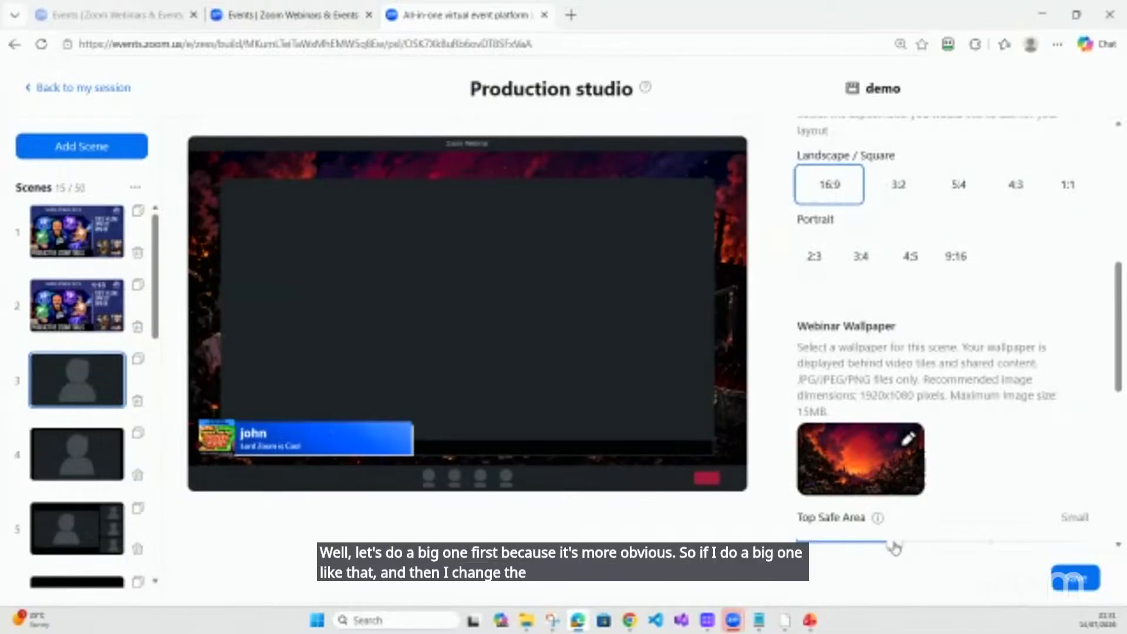
drag(894, 548, 990, 544)
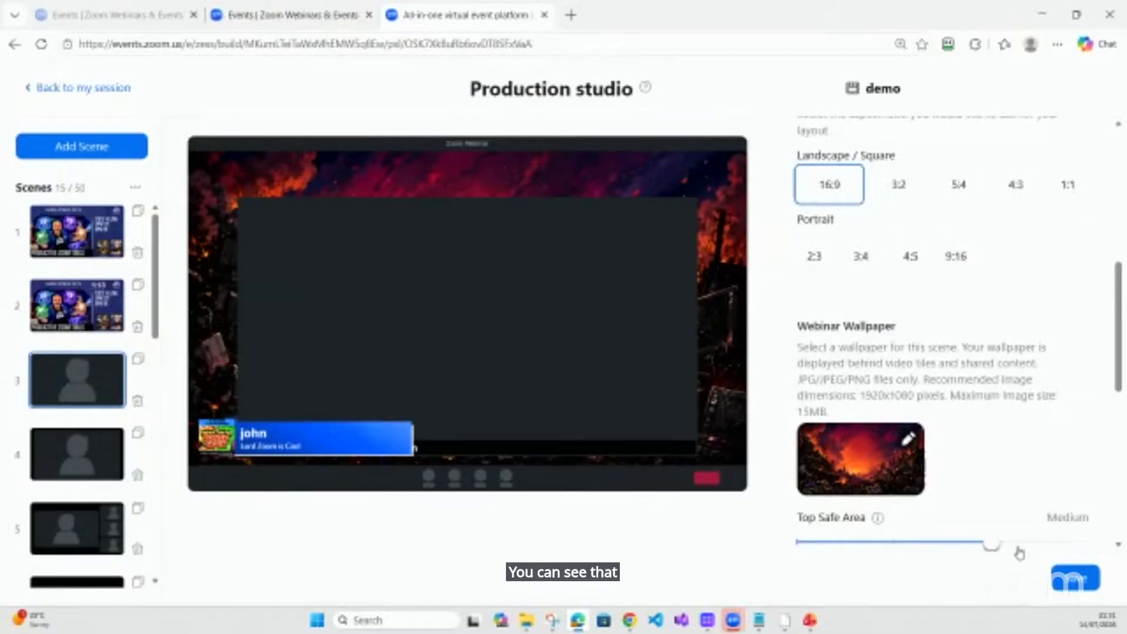
click(1088, 547)
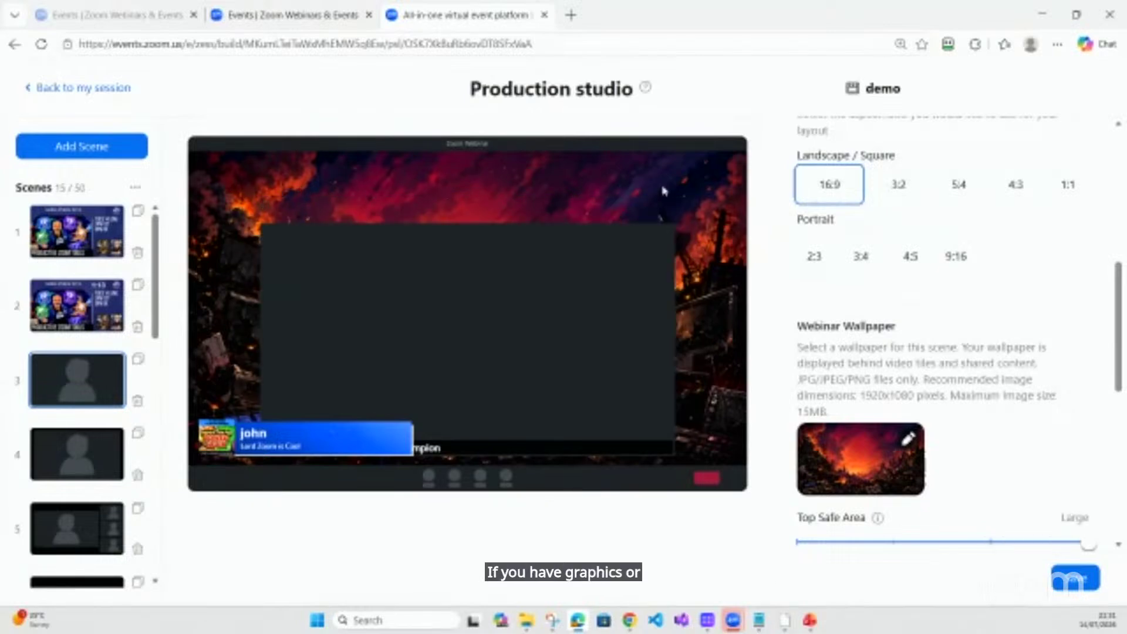
scroll(984, 399, down, 2)
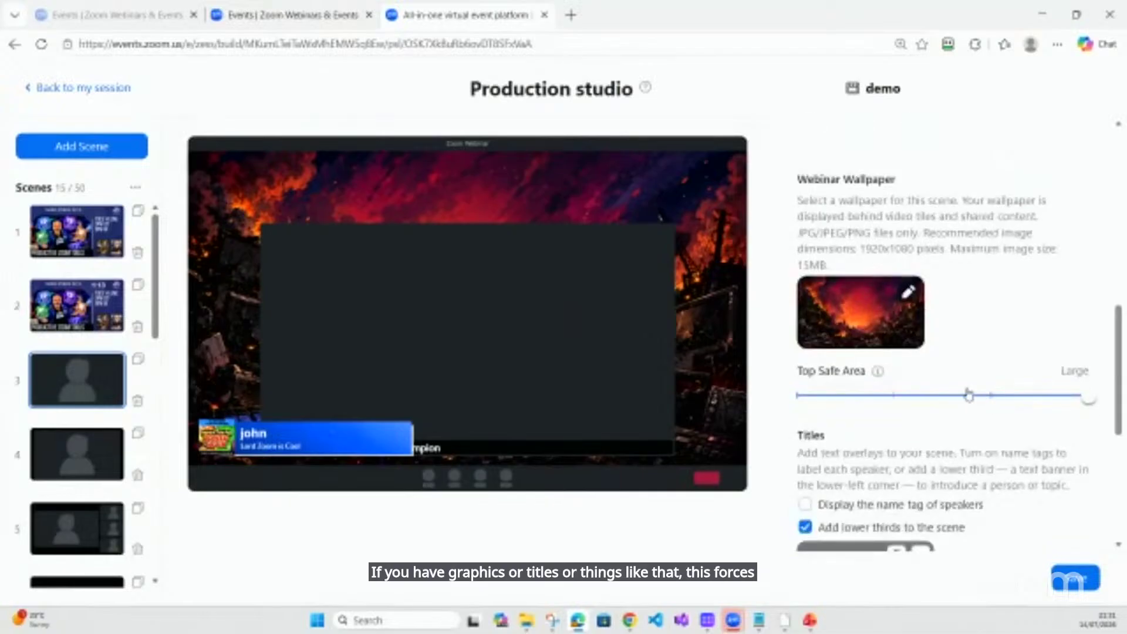
scroll(968, 395, down, 5)
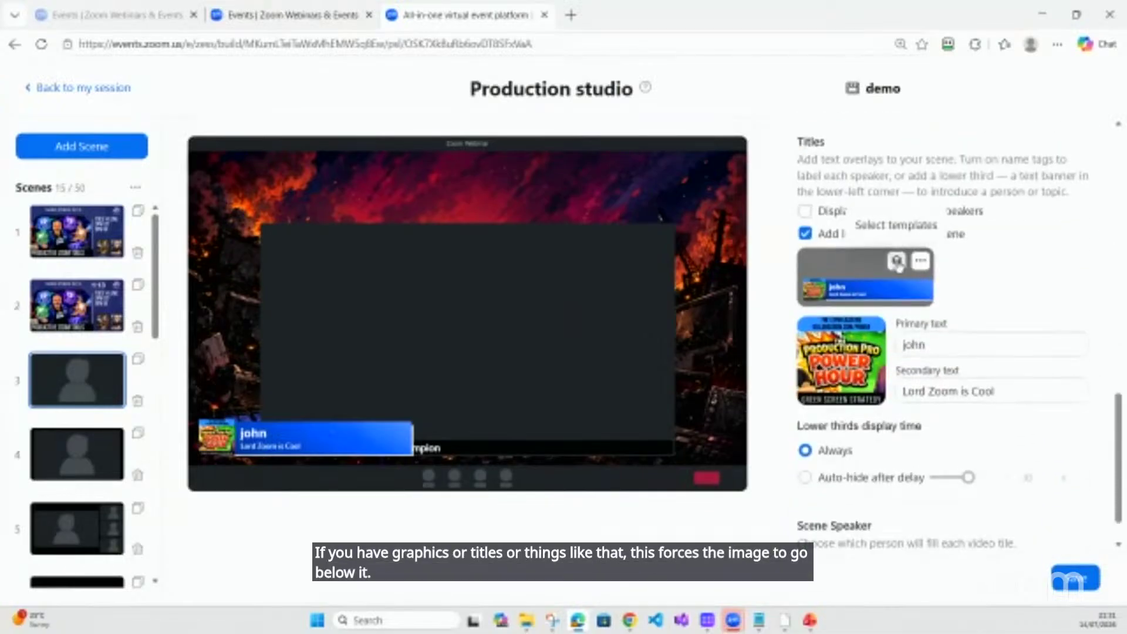
scroll(896, 264, up, 10)
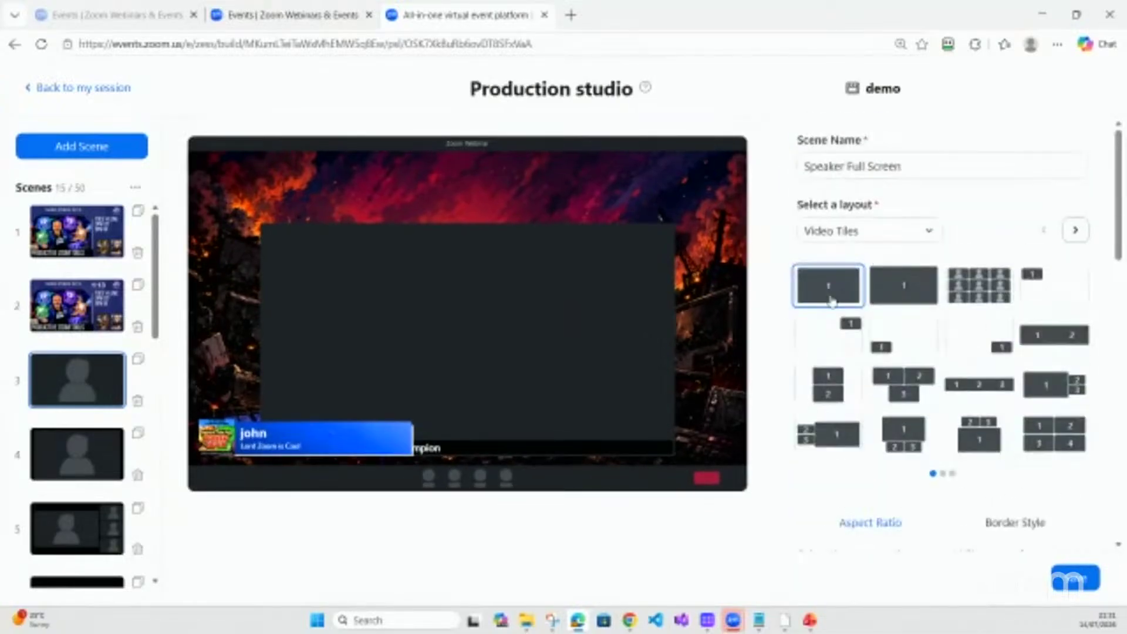
click(889, 235)
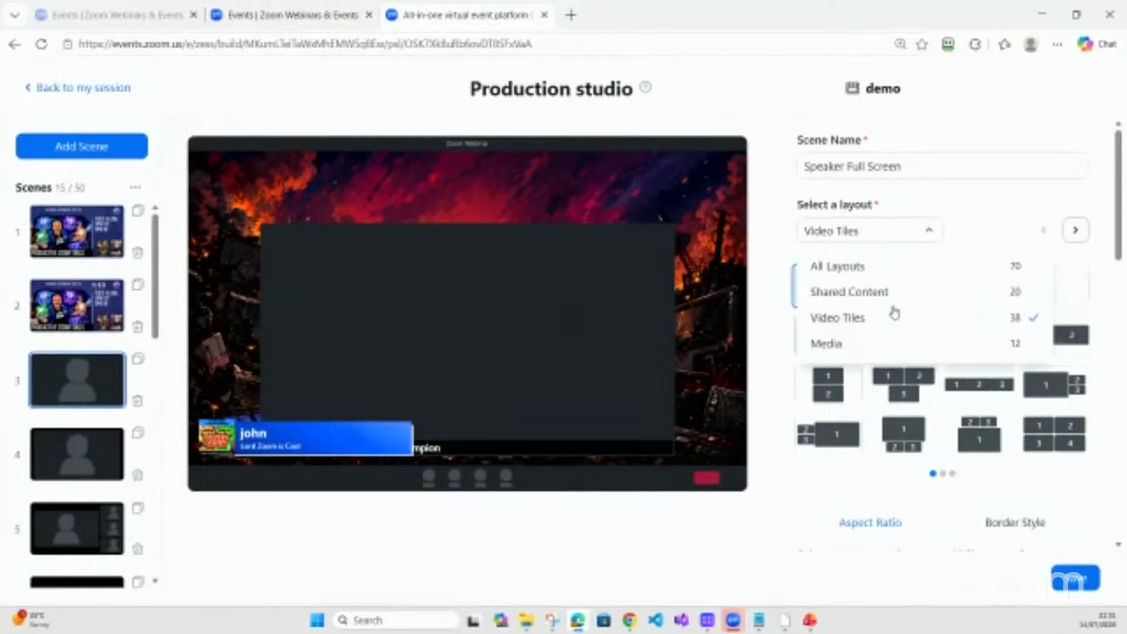
click(893, 317)
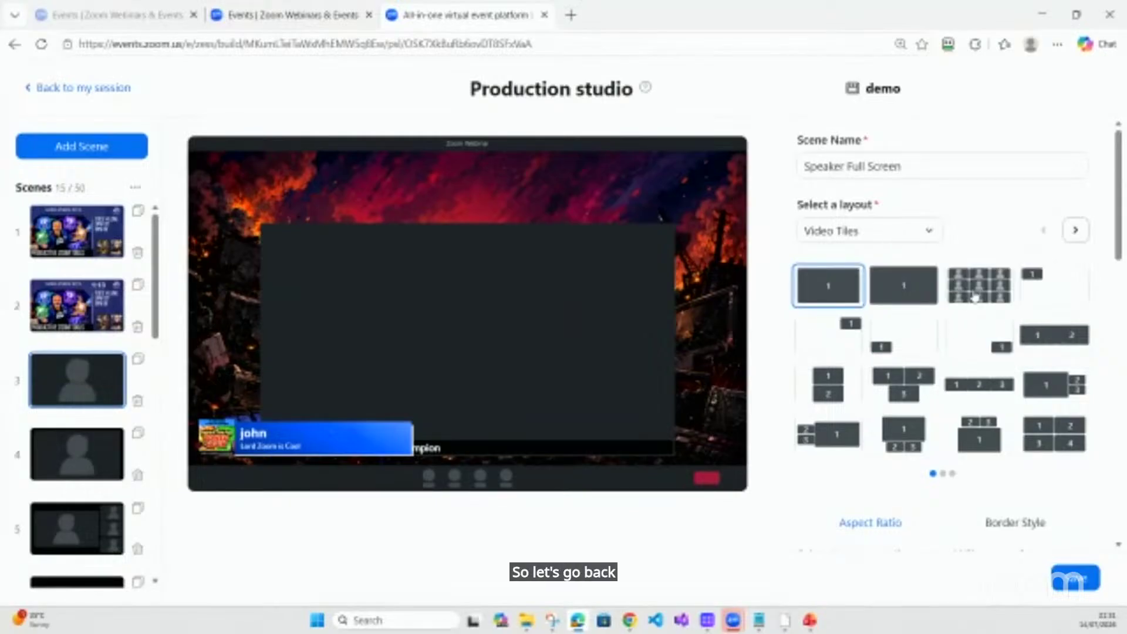
Apply the nine-tile gallery video layout to the scene
click(931, 299)
click(975, 300)
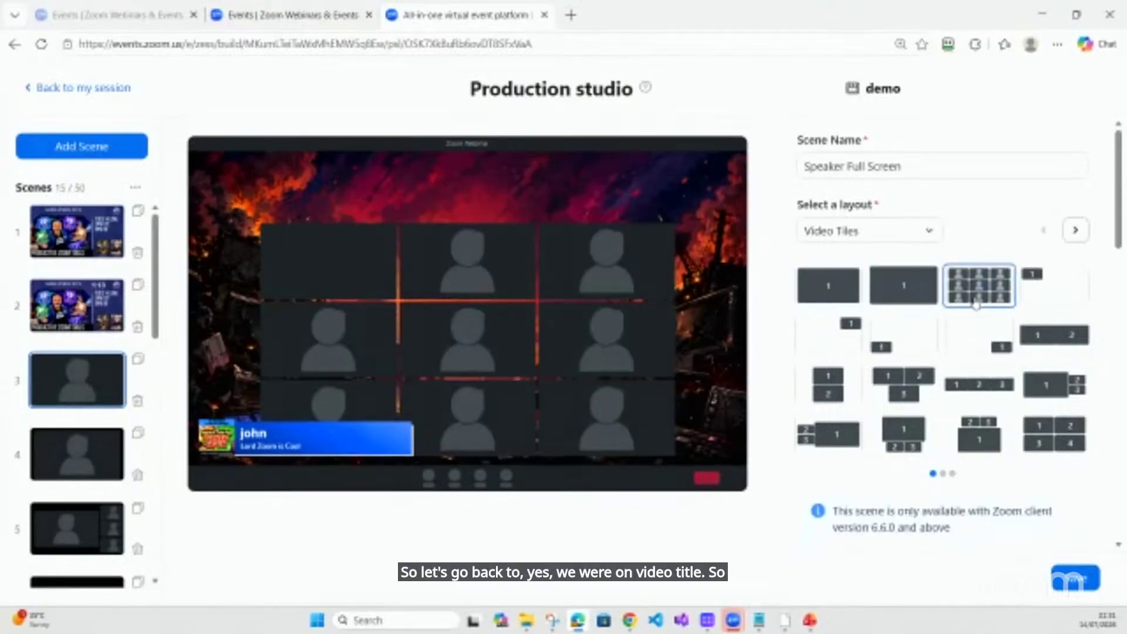
scroll(975, 301, down, 3)
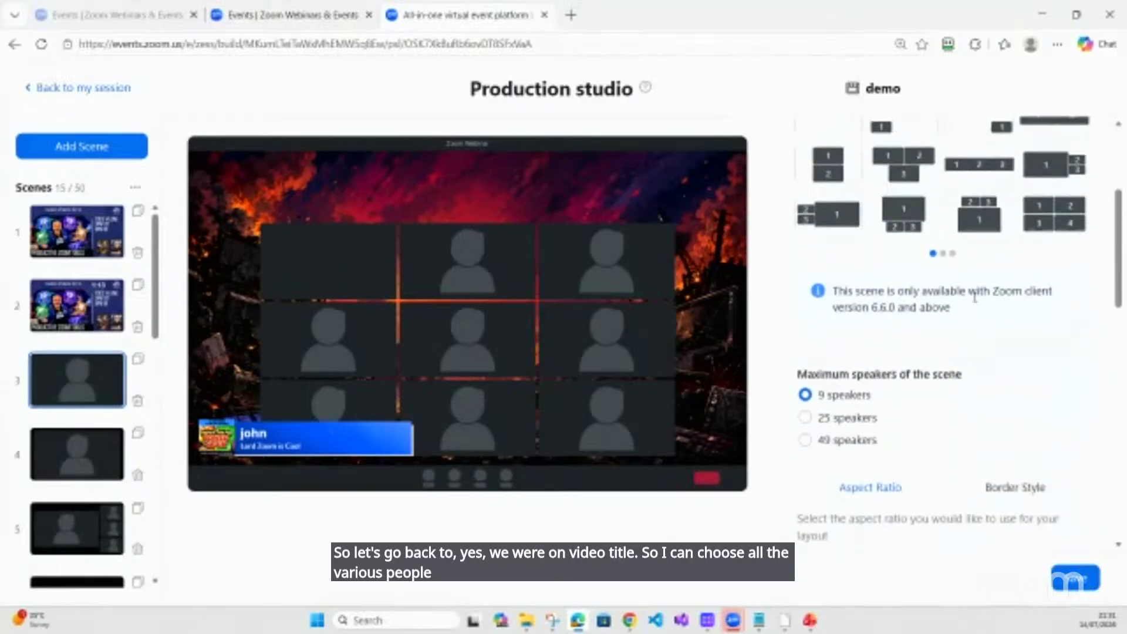
scroll(981, 237, up, 2)
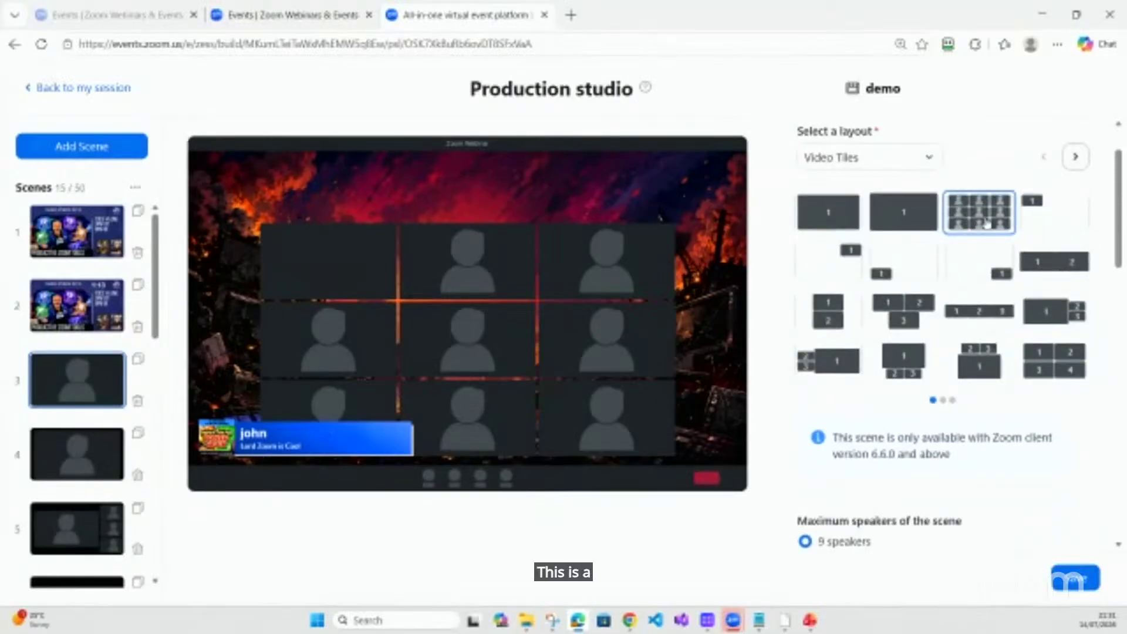
Try maximums of 25 and 49 speakers on the gallery layout, and return it to 9 speakers
scroll(974, 213, down, 3)
click(816, 347)
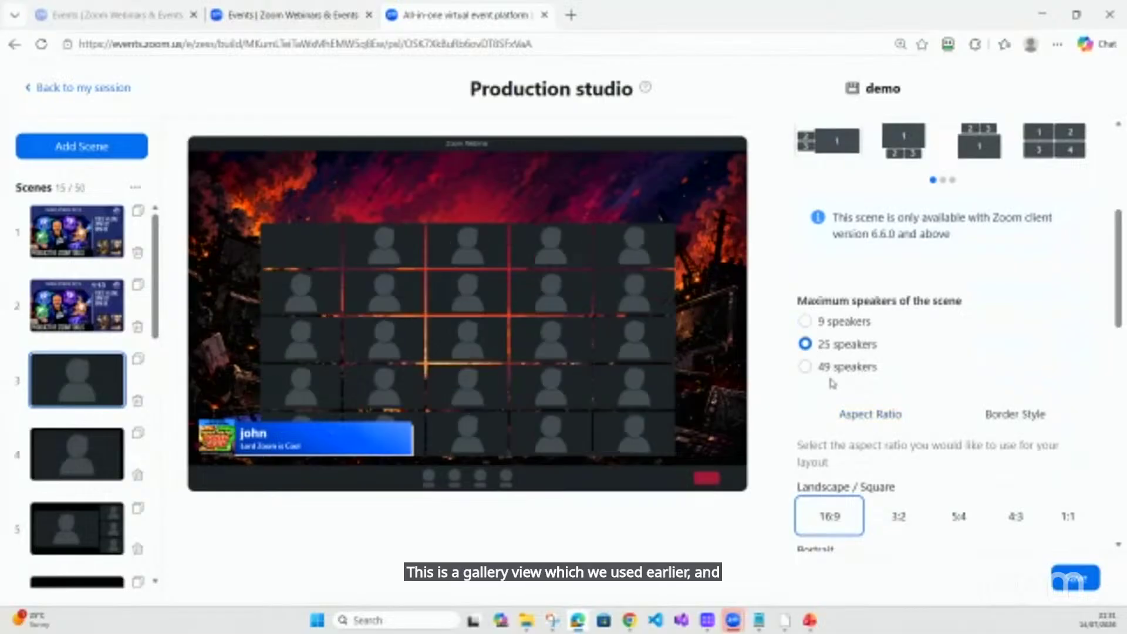
click(808, 368)
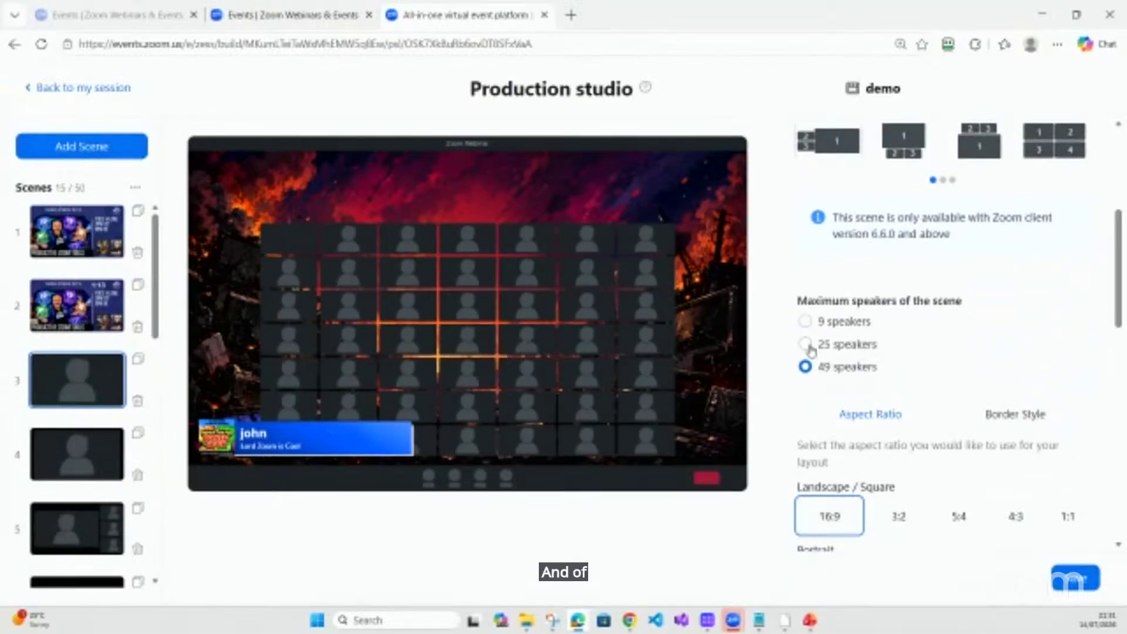
click(806, 344)
click(805, 322)
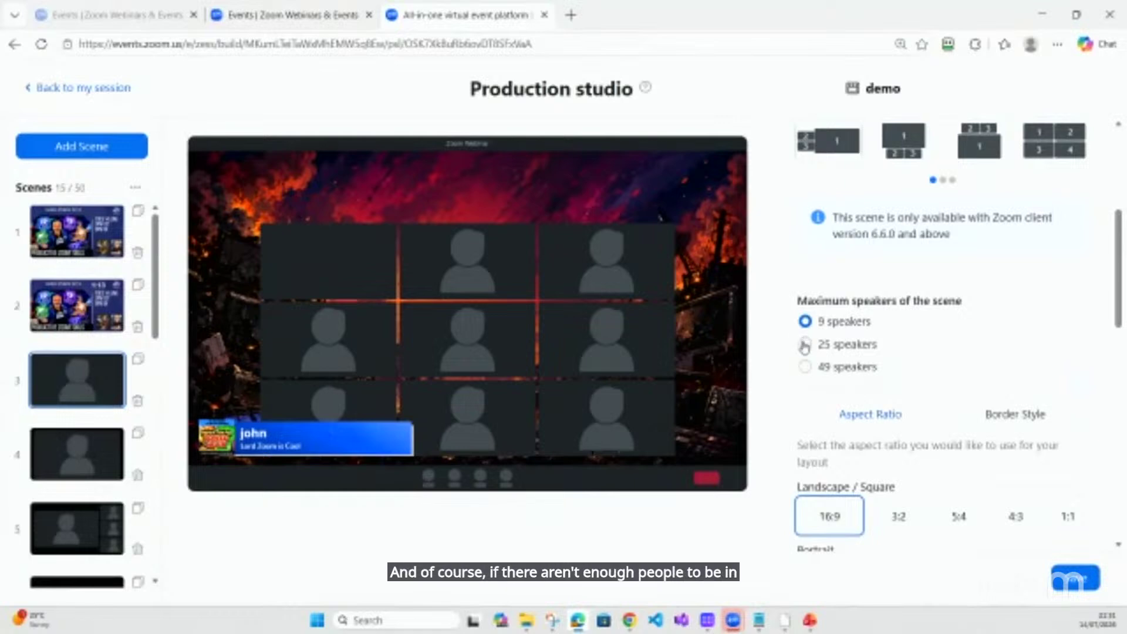
click(804, 345)
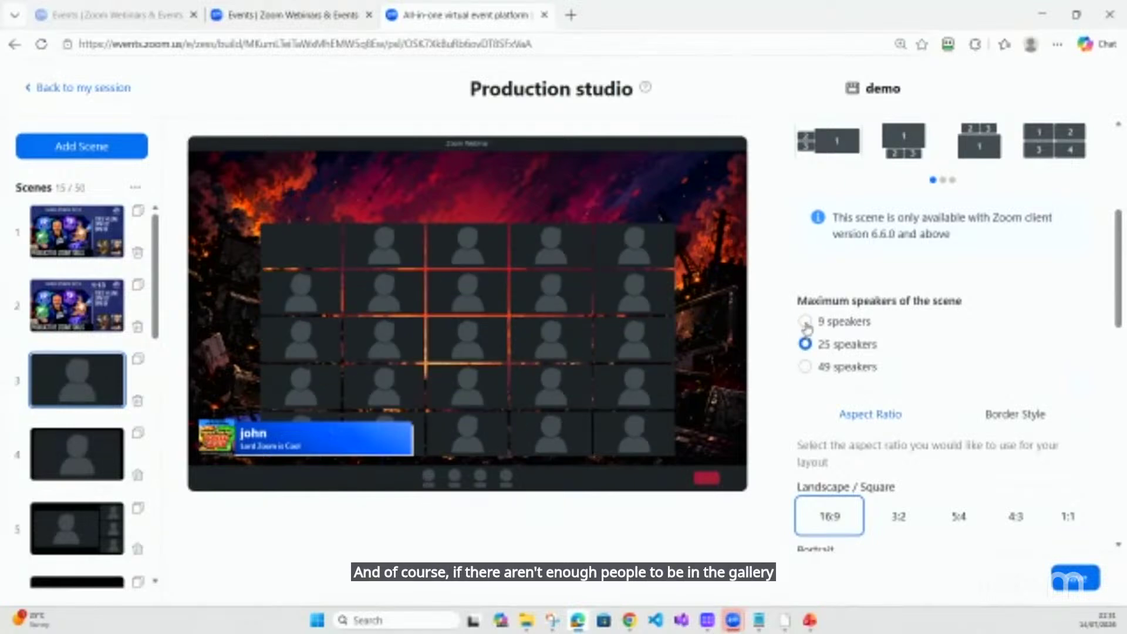
click(805, 322)
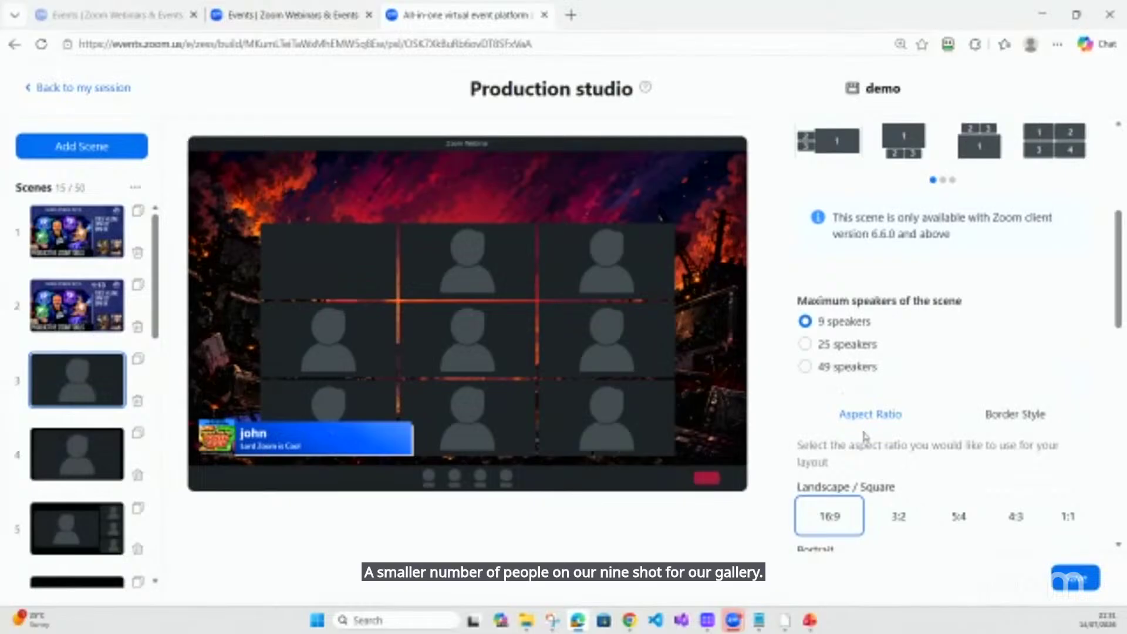
Set the gallery tiles' aspect ratio to 5:4
scroll(863, 436, down, 5)
scroll(919, 303, up, 1)
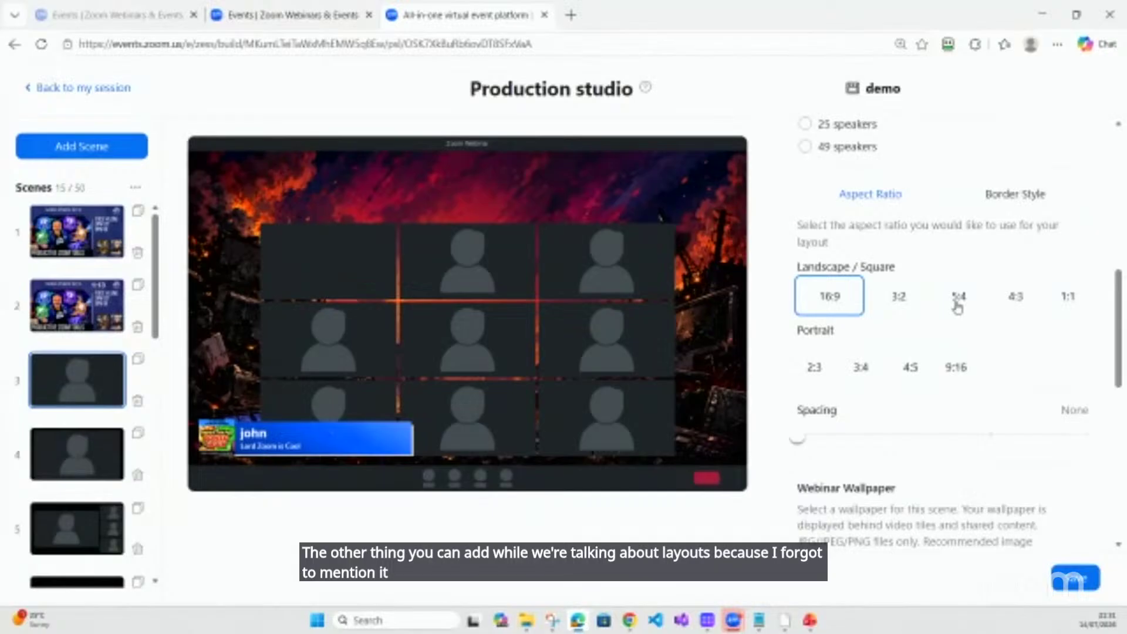
click(958, 303)
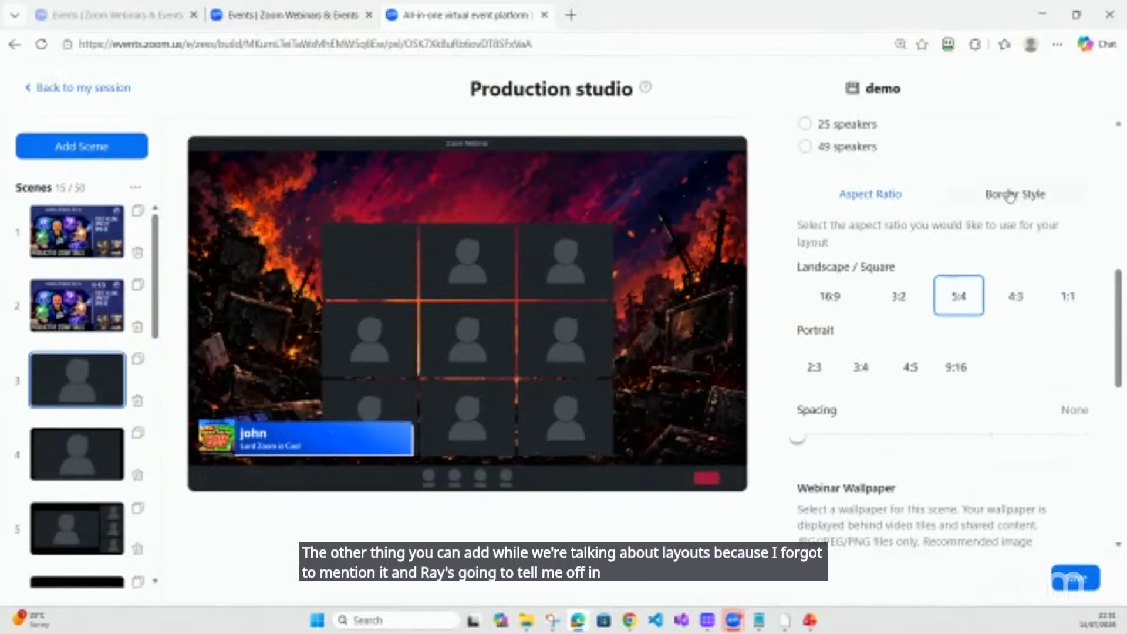
Give the gallery tiles a bright blue border with the border width set to Large
click(1009, 195)
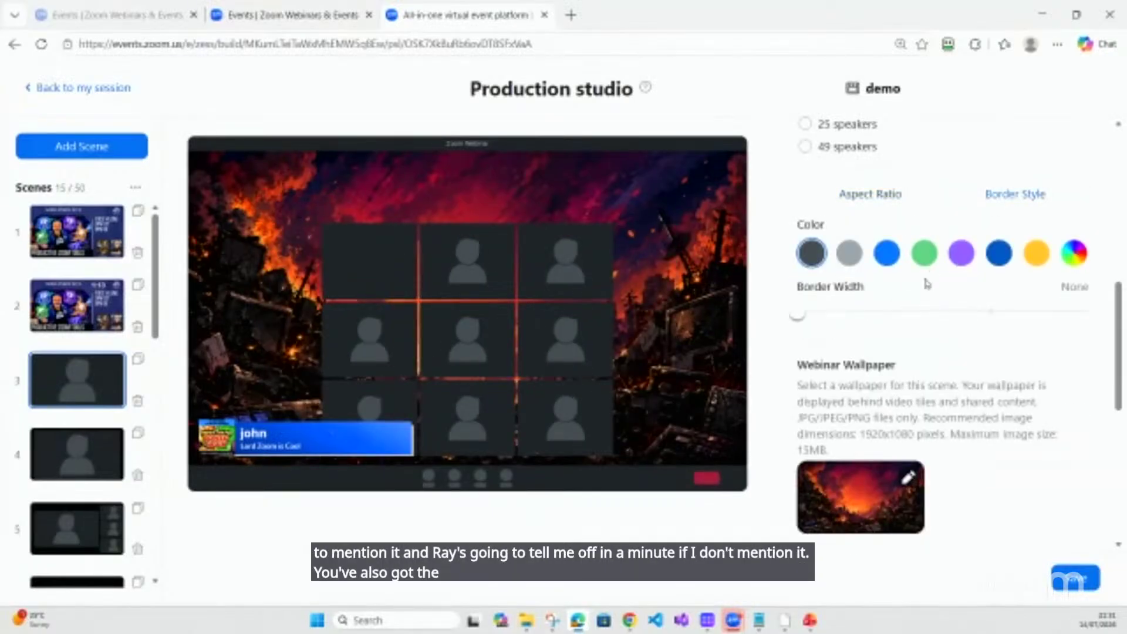
click(886, 258)
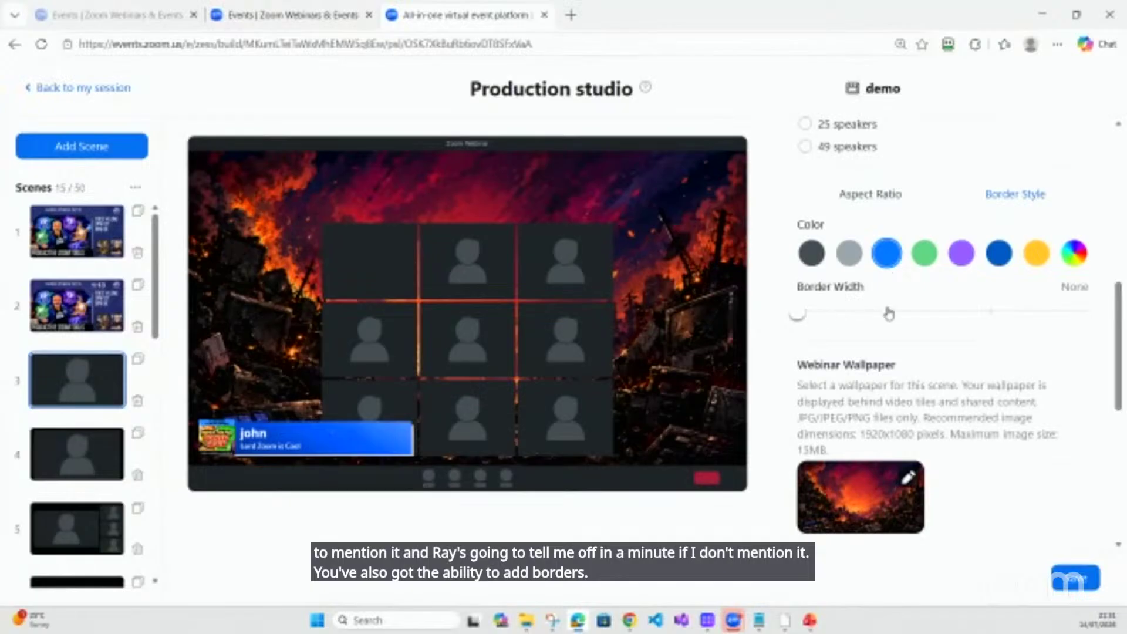
drag(891, 315, 992, 317)
click(1085, 318)
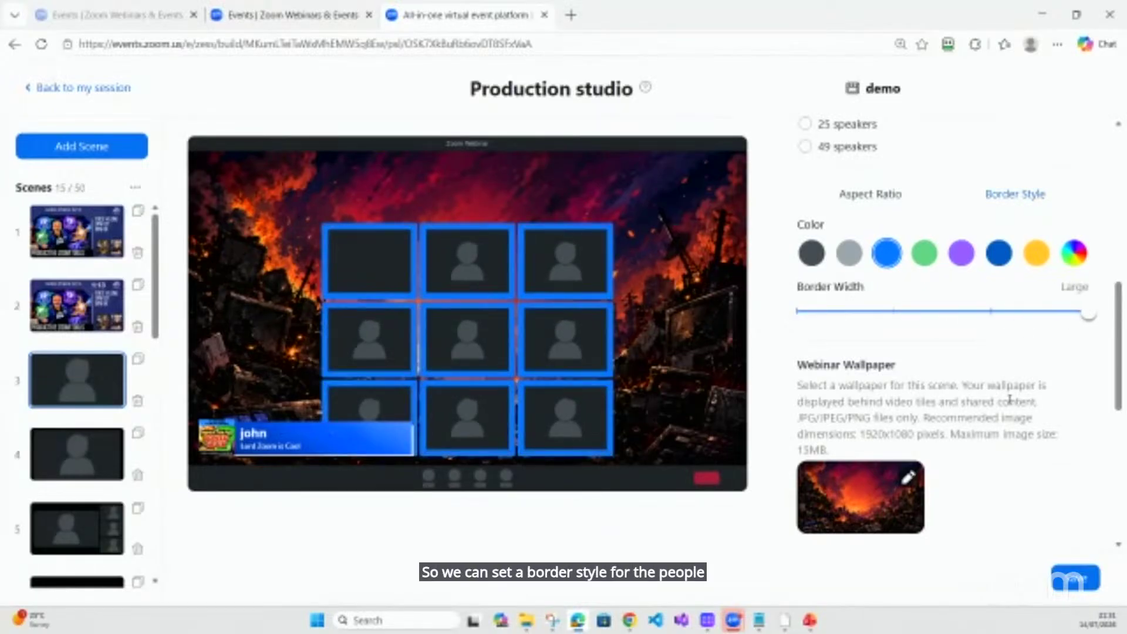
Try yellow, purple and bright blue as the border color of the tiles
scroll(866, 366, down, 1)
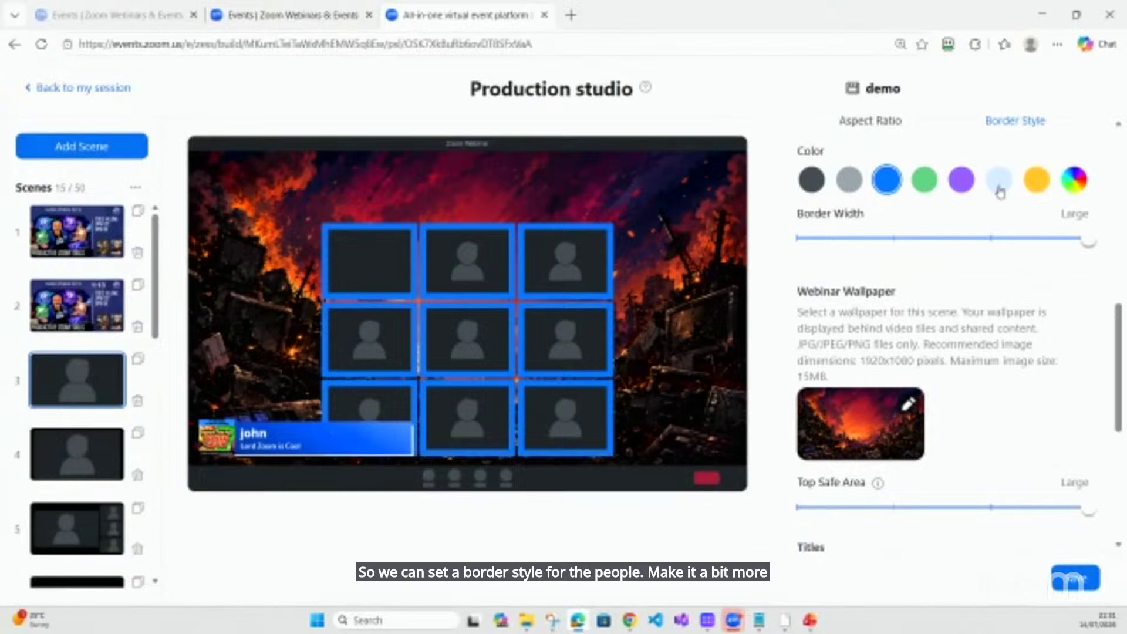
click(1038, 182)
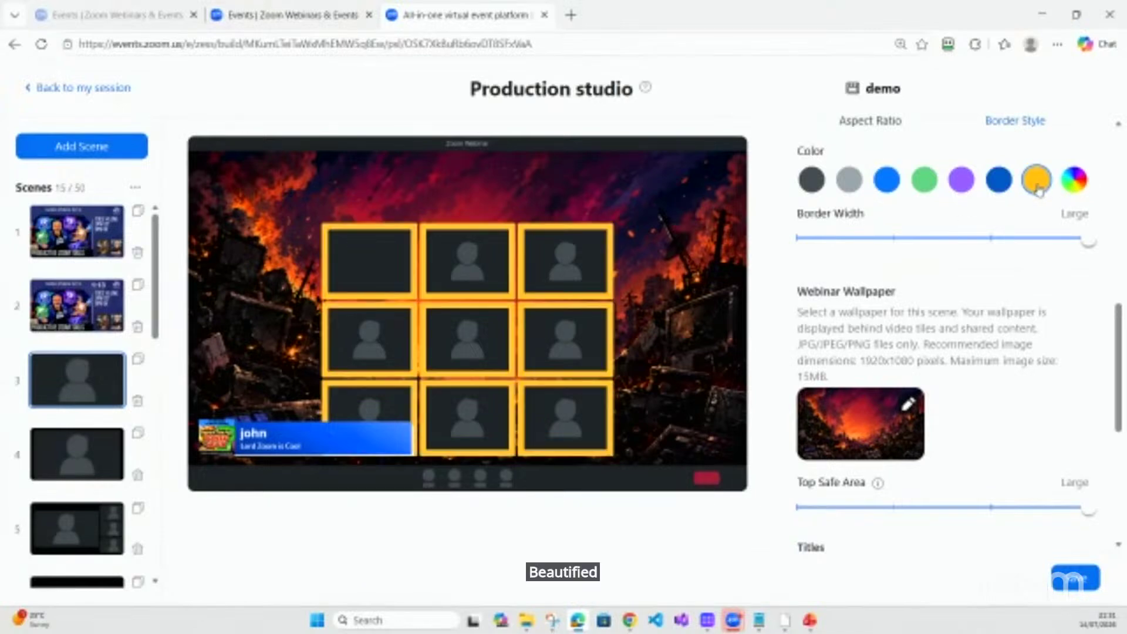
click(959, 186)
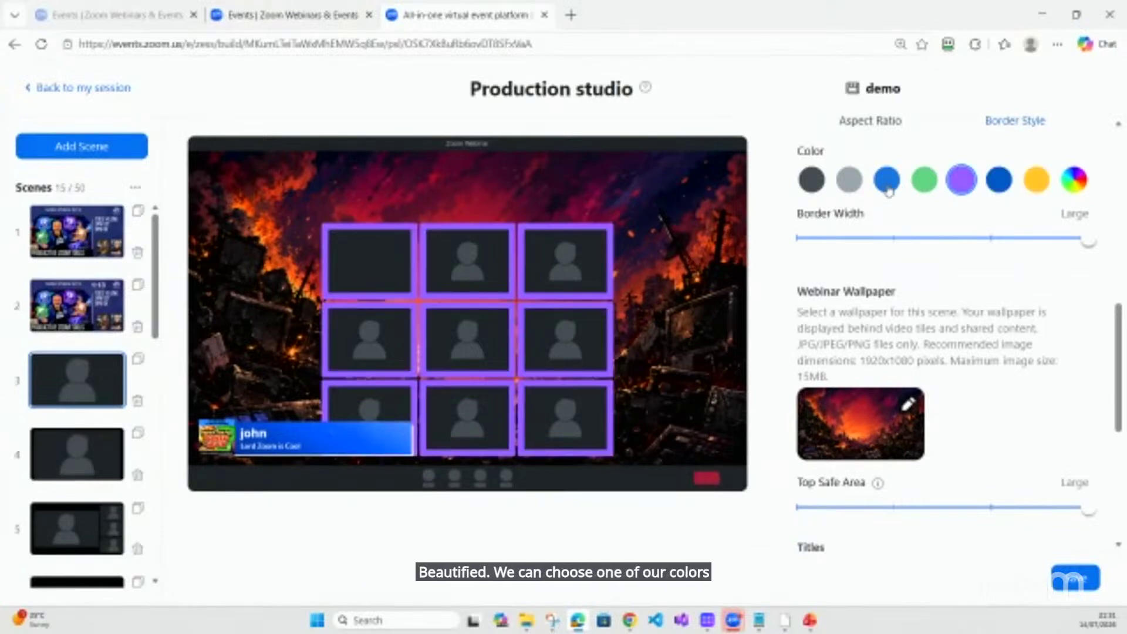
click(885, 189)
Apply the custom red BC2424 as the border color of the gallery tiles
click(1068, 185)
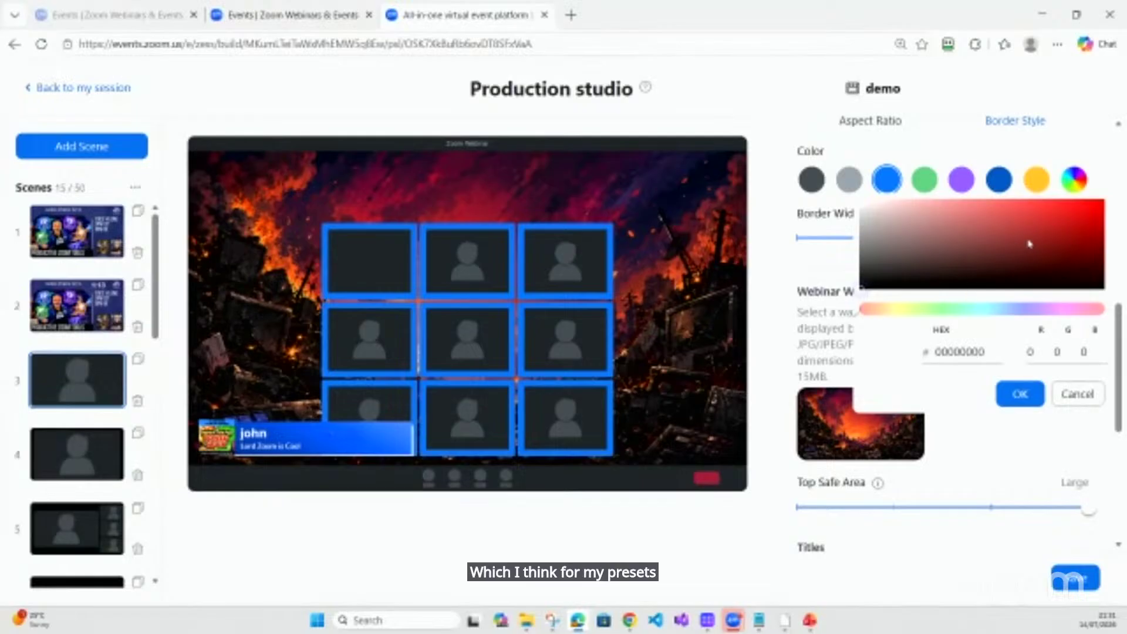
click(1057, 224)
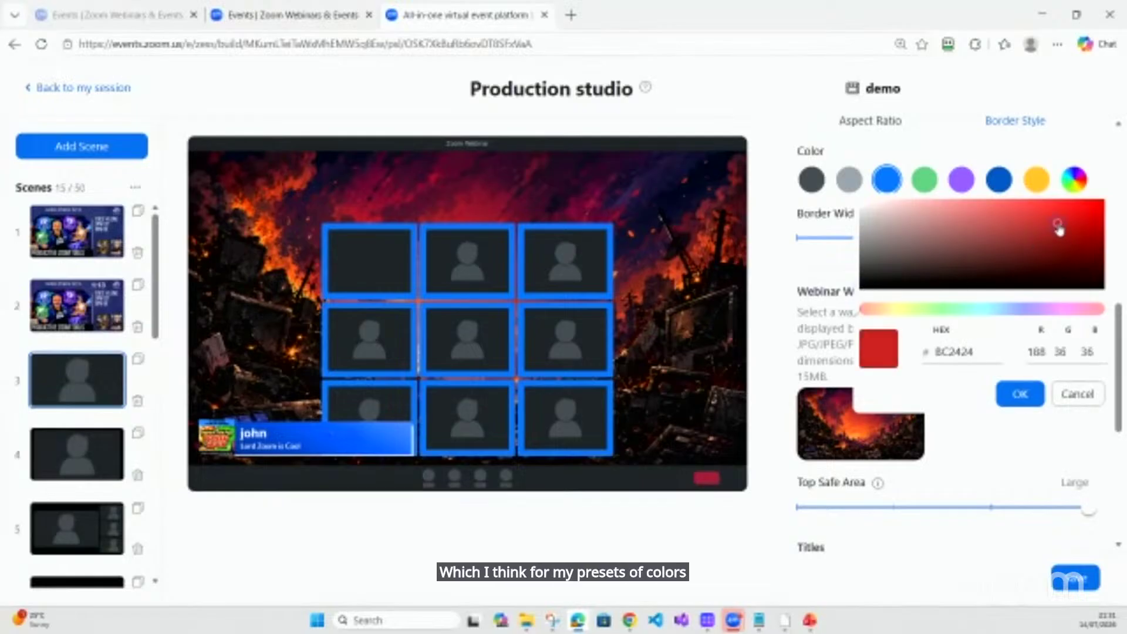
click(1019, 394)
scroll(945, 330, down, 4)
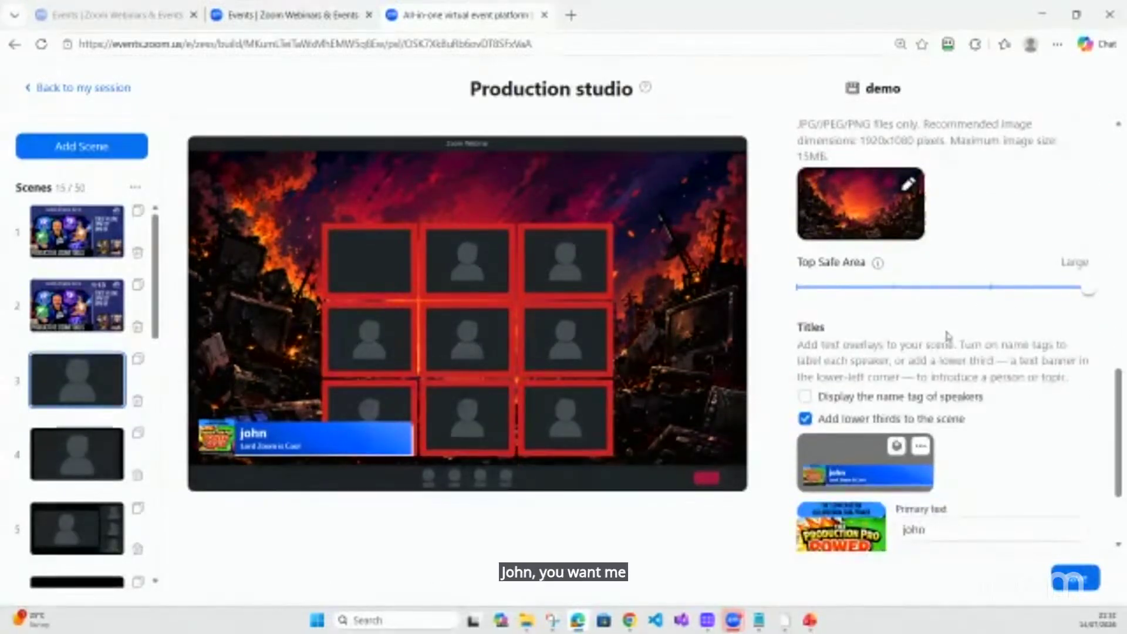
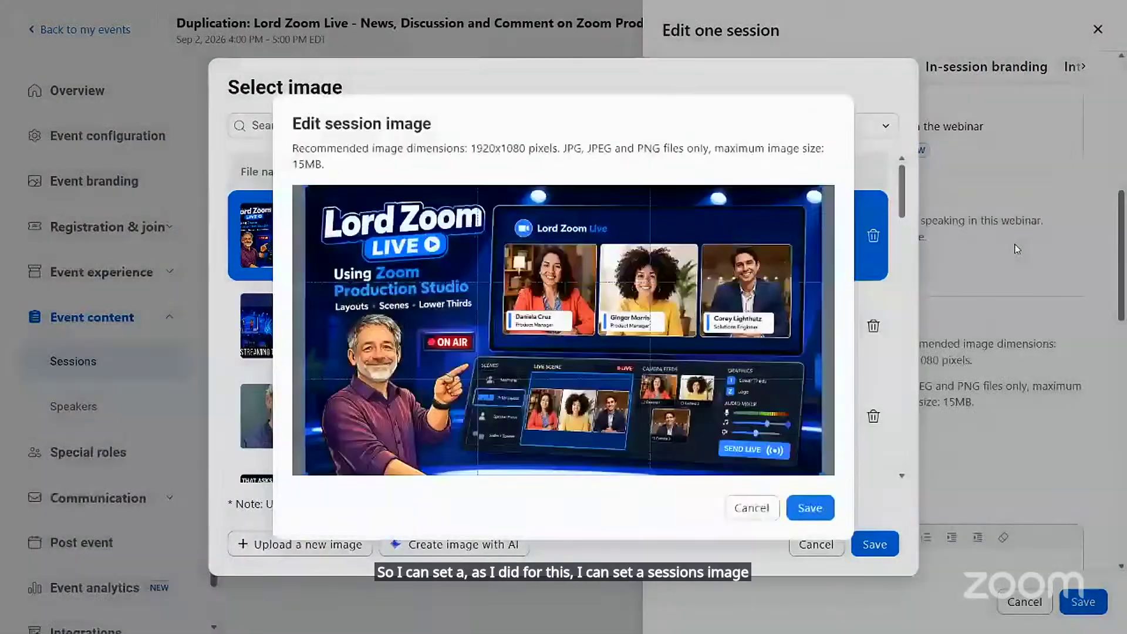
Save the Lord Zoom Live session image and the session's changes while switching to the in-session branding settings
click(809, 508)
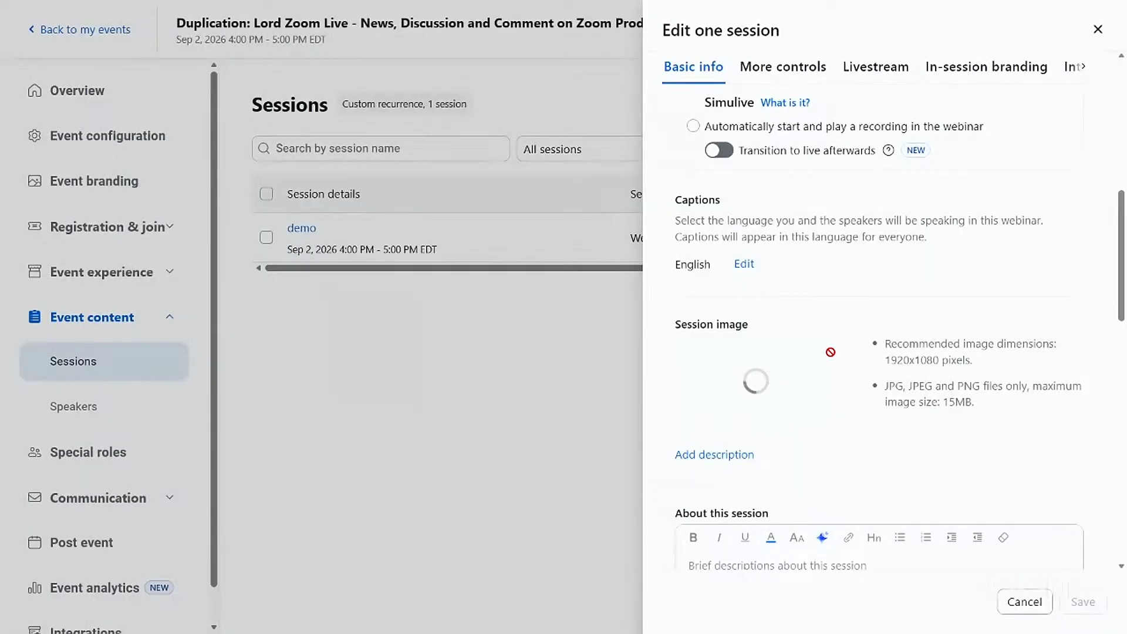
scroll(829, 352, up, 8)
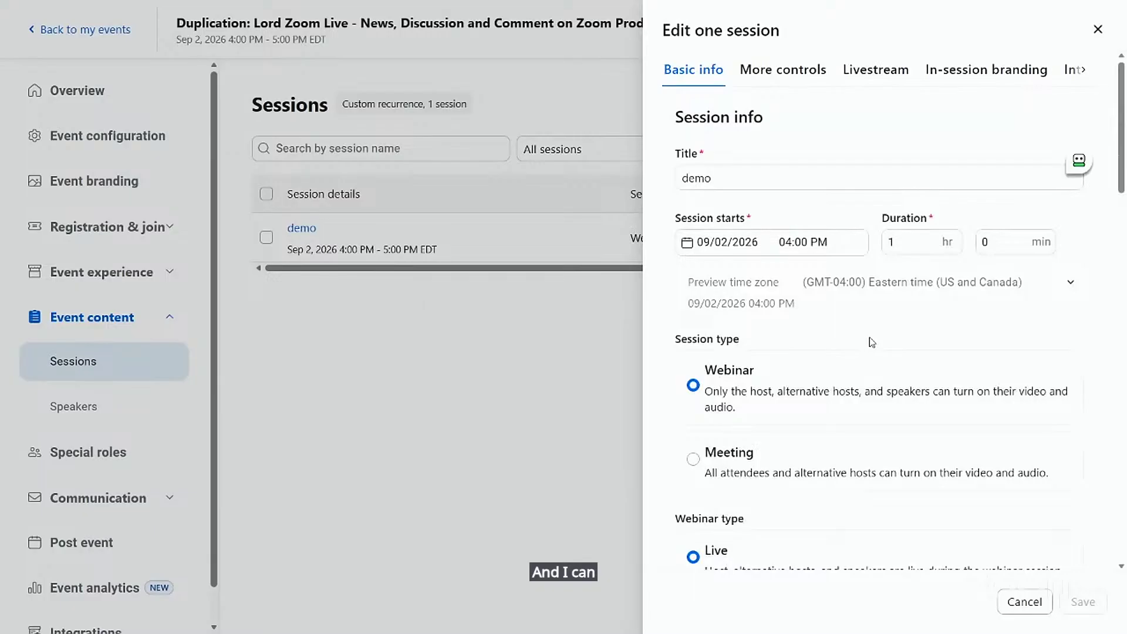
click(964, 72)
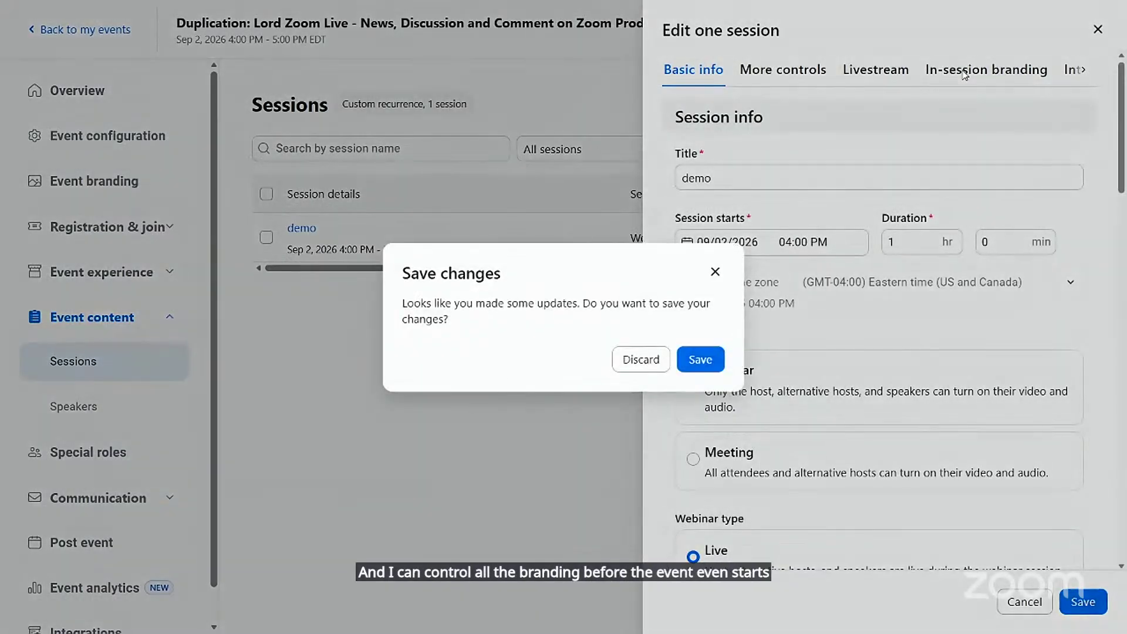
click(705, 361)
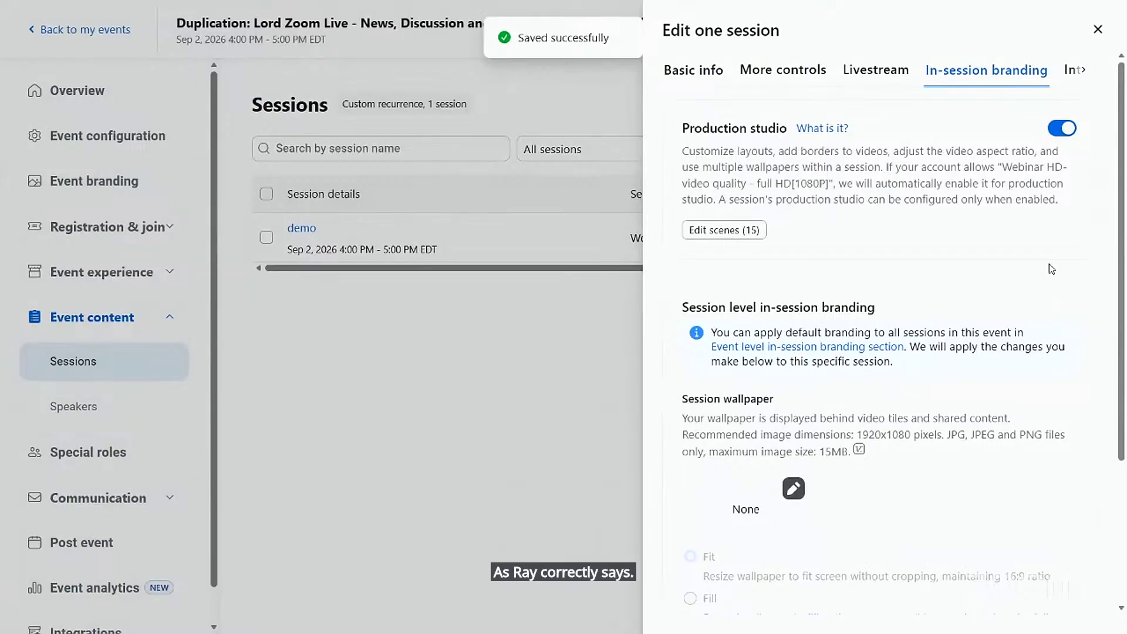
Open the session wallpaper selection and select the fiery red landscape image
scroll(772, 401, down, 3)
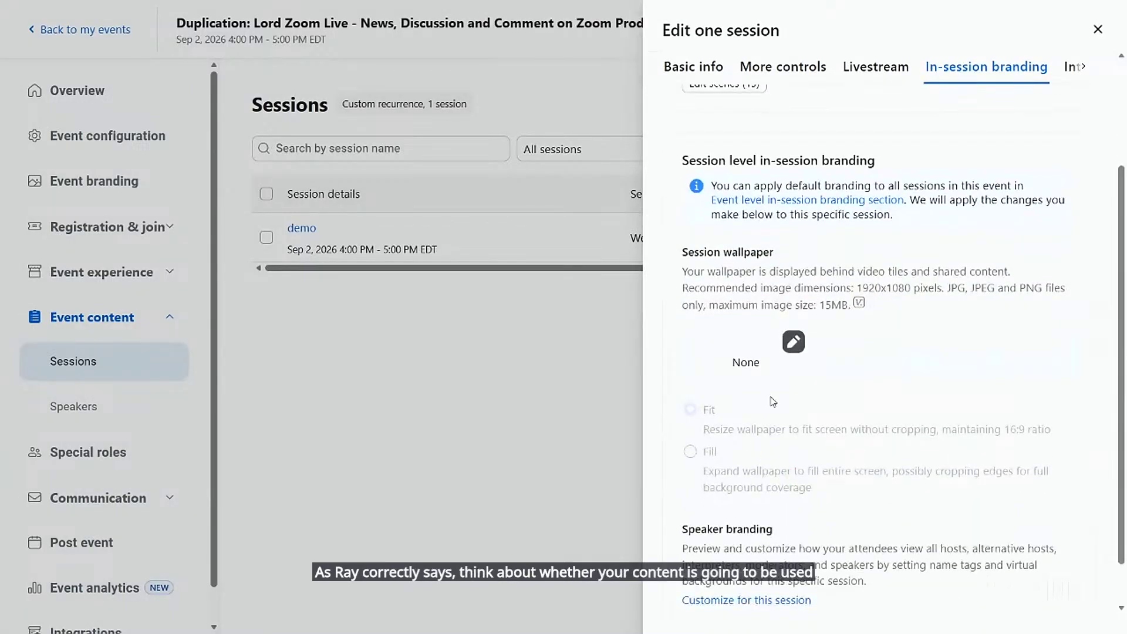
click(792, 343)
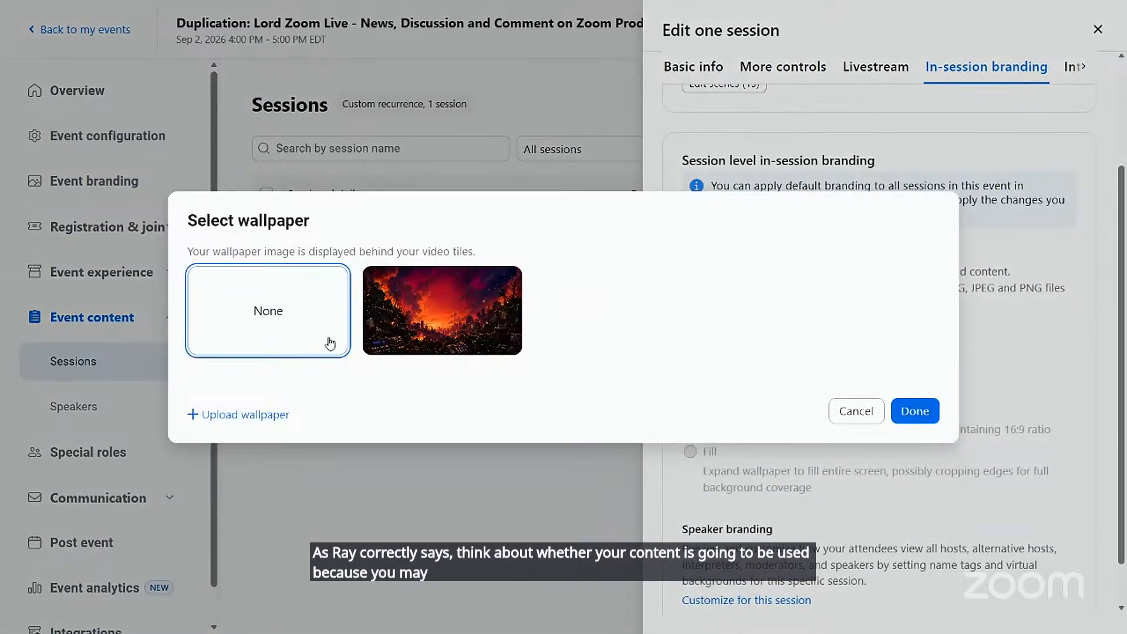
click(392, 318)
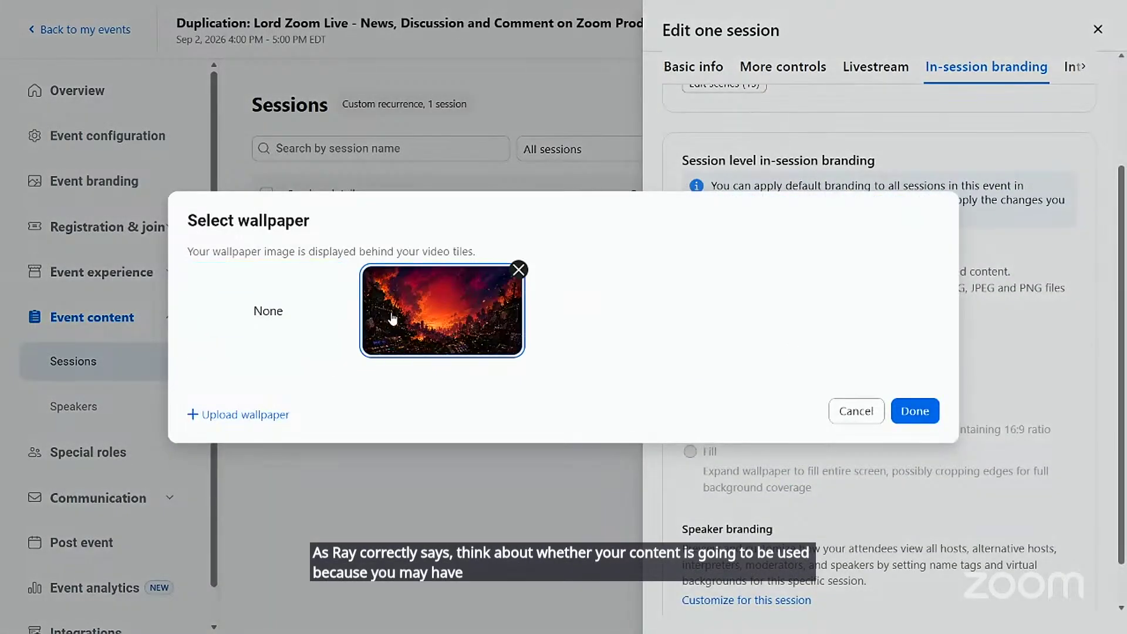
Open the image library for adding another wallpaper and load more images at the end of the list
click(246, 416)
scroll(504, 265, down, 10)
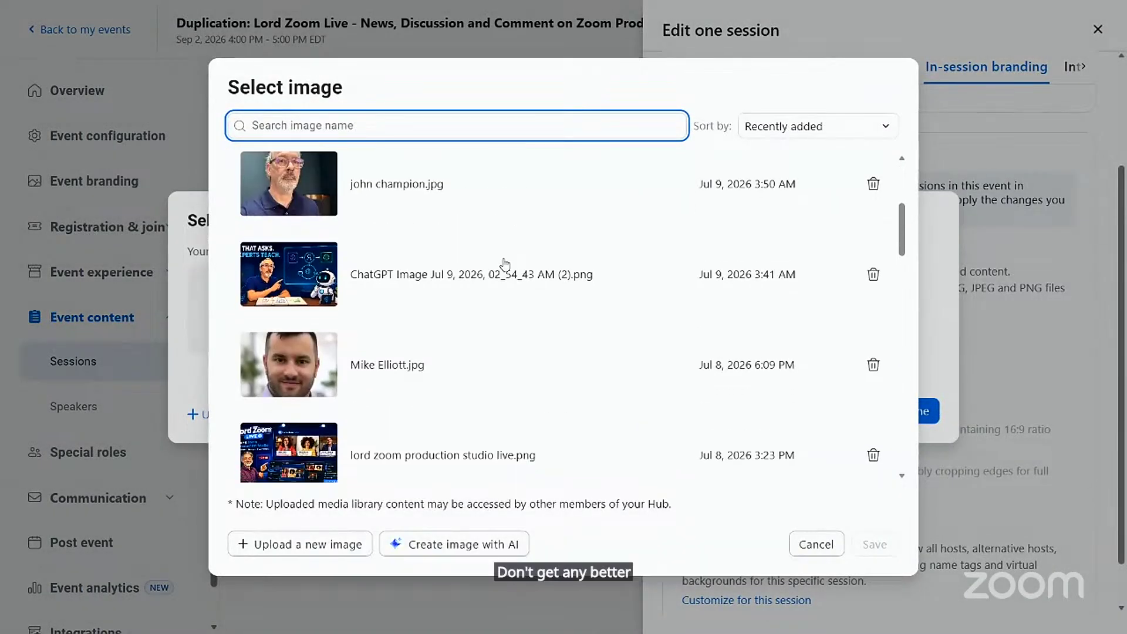
scroll(505, 265, down, 10)
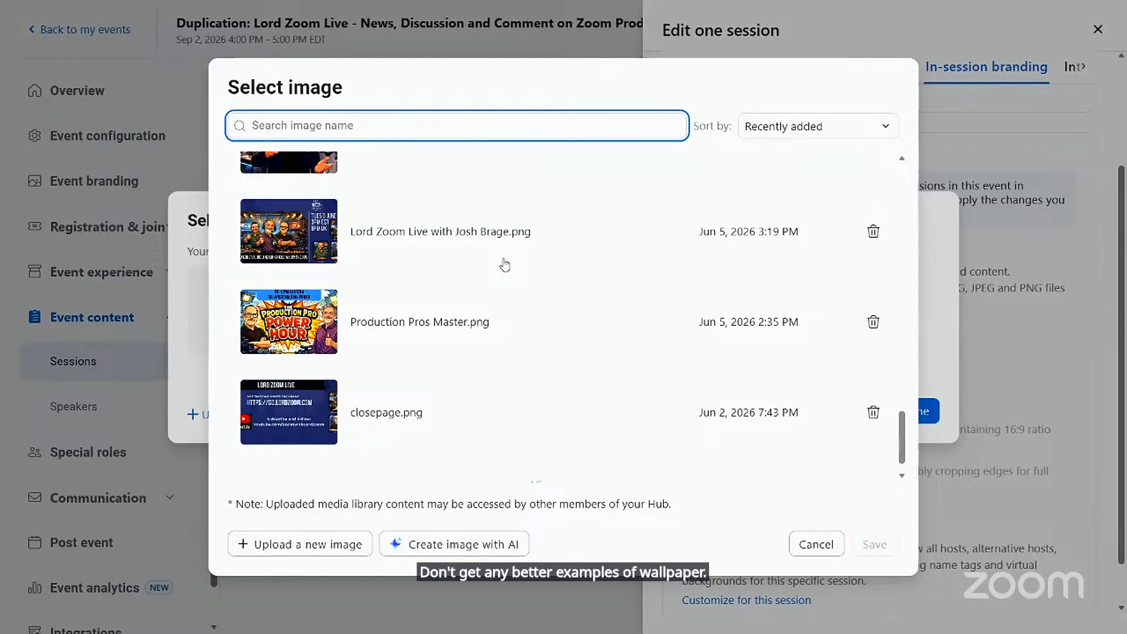
scroll(505, 265, down, 1)
scroll(504, 265, up, 1)
scroll(505, 265, down, 1)
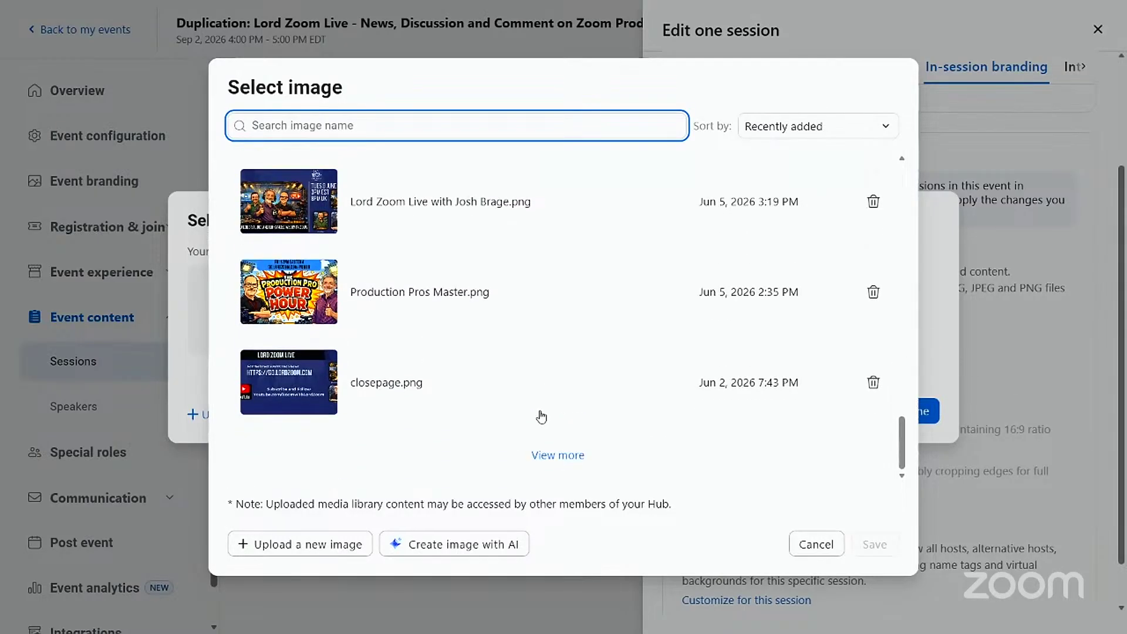
click(558, 456)
scroll(601, 377, down, 8)
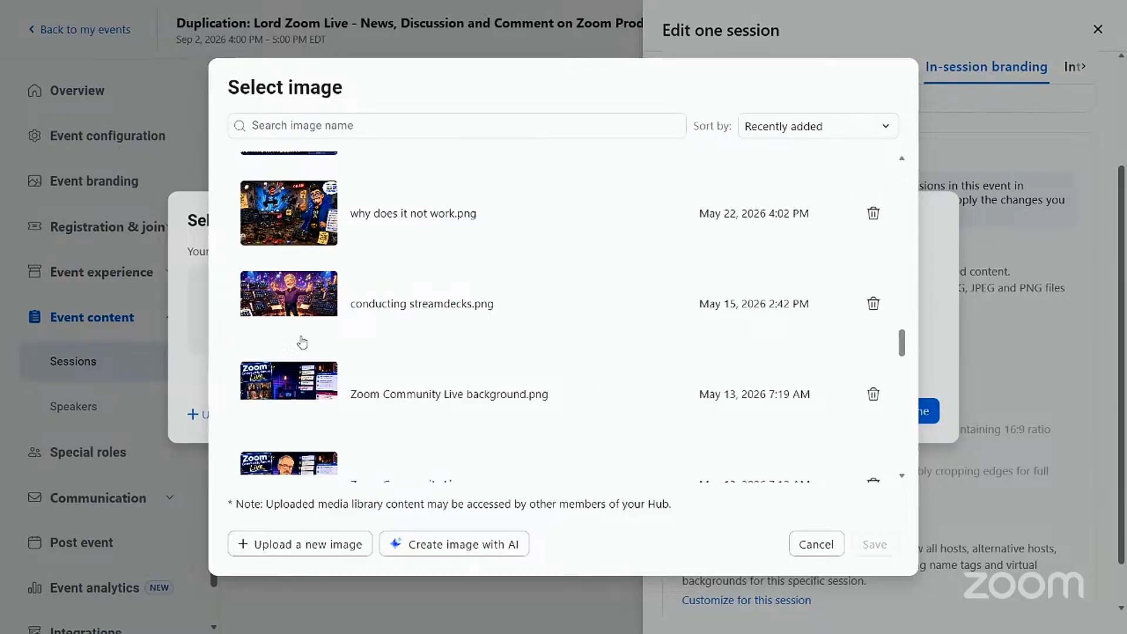
Add conducting streamdecks.png with its proposed crop and apply it as the session wallpaper
click(293, 300)
click(875, 552)
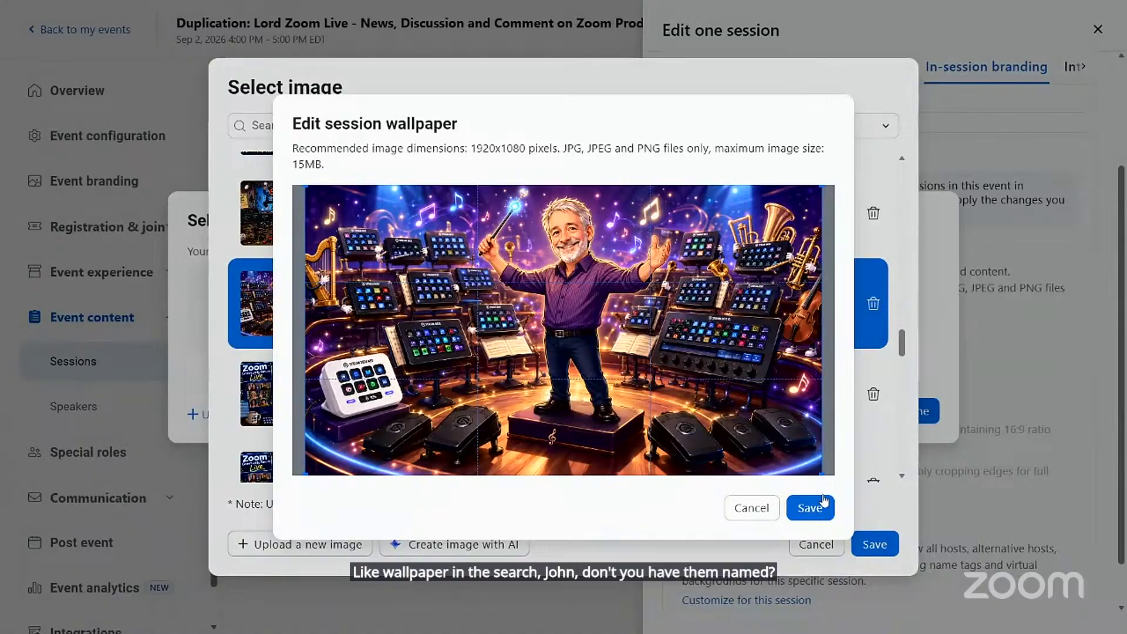
click(824, 504)
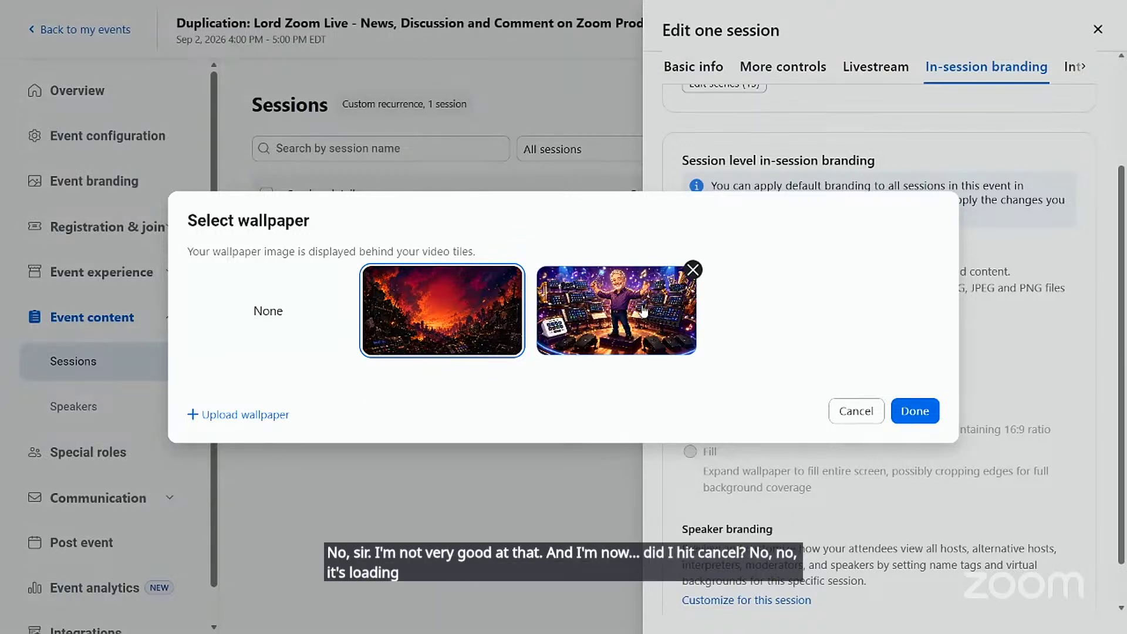
click(643, 311)
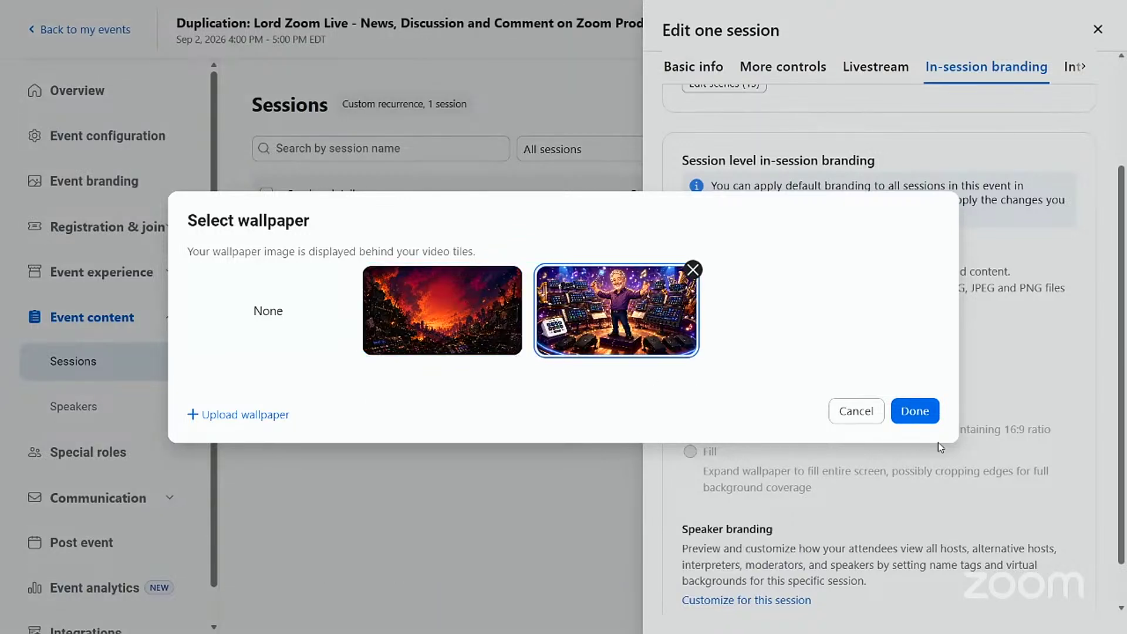
click(914, 410)
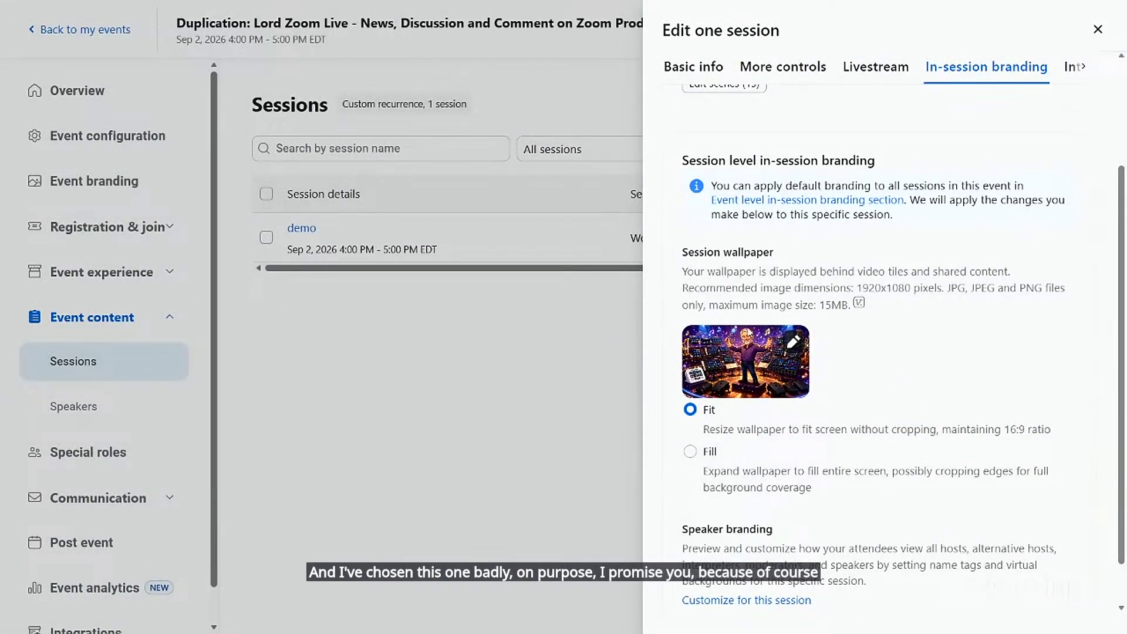
Open the session's scenes for editing and set the Speaker Full Screen scene's aspect ratio to 5:4
scroll(822, 125, up, 3)
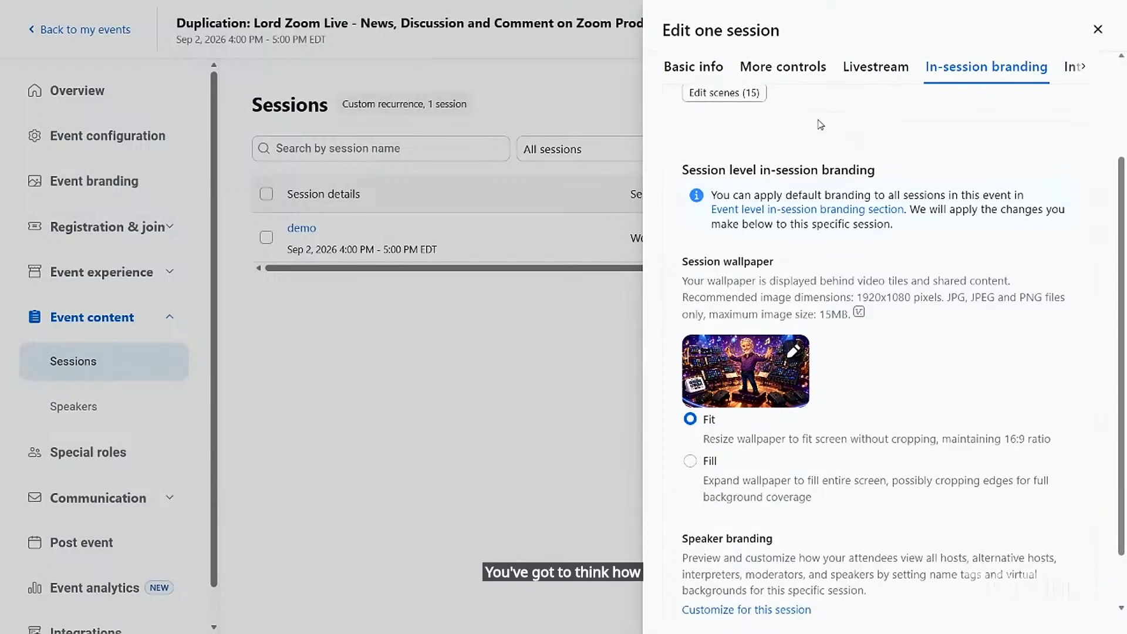
click(734, 230)
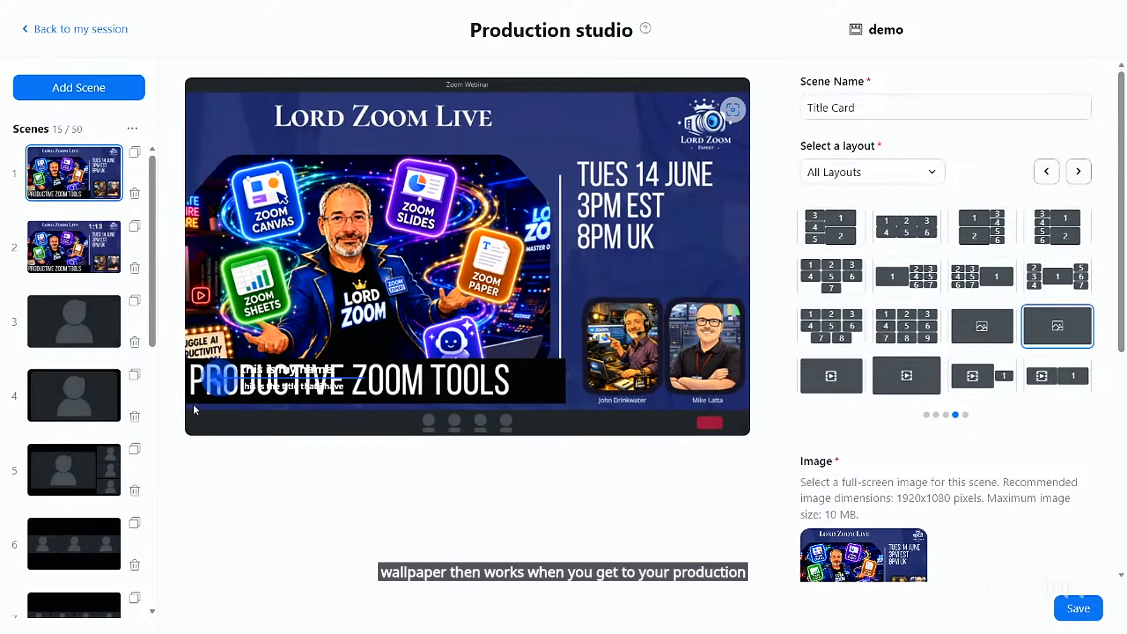
click(75, 333)
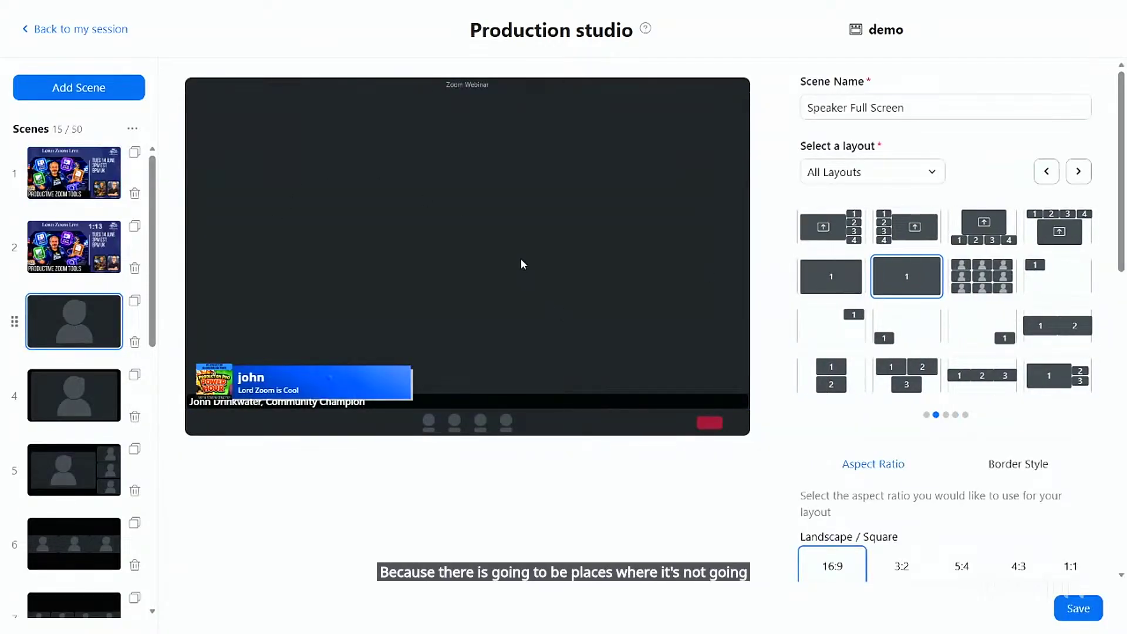
click(953, 566)
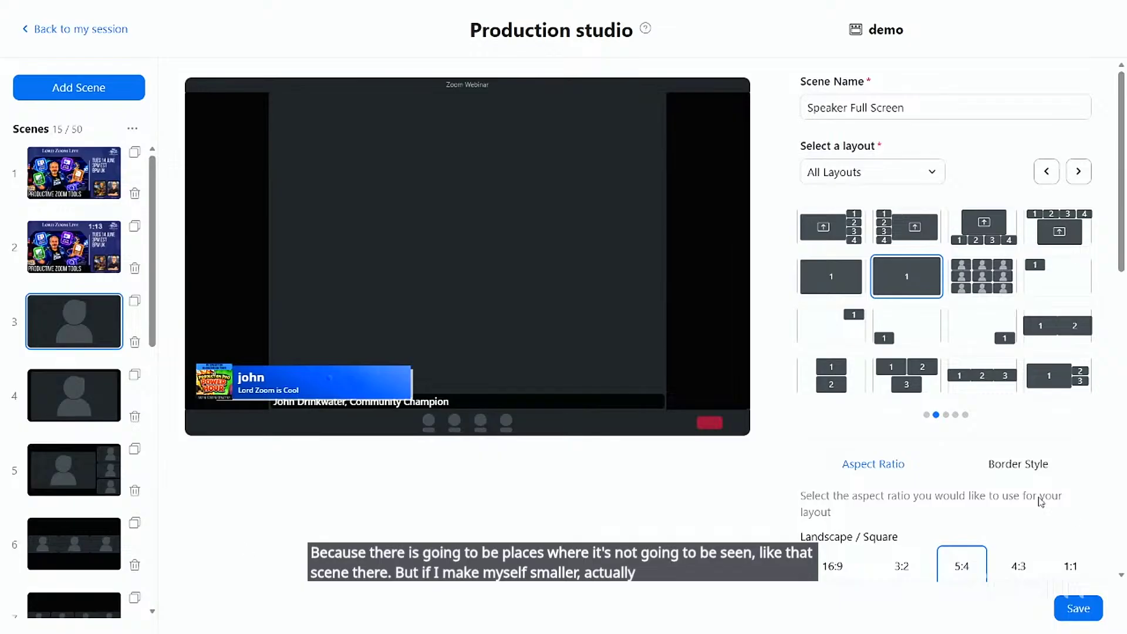
Choose the stream deck conductor image as the Speaker Full Screen scene's wallpaper and save it as the default without applying it to existing scenes
scroll(1027, 458, down, 1)
scroll(1021, 437, down, 10)
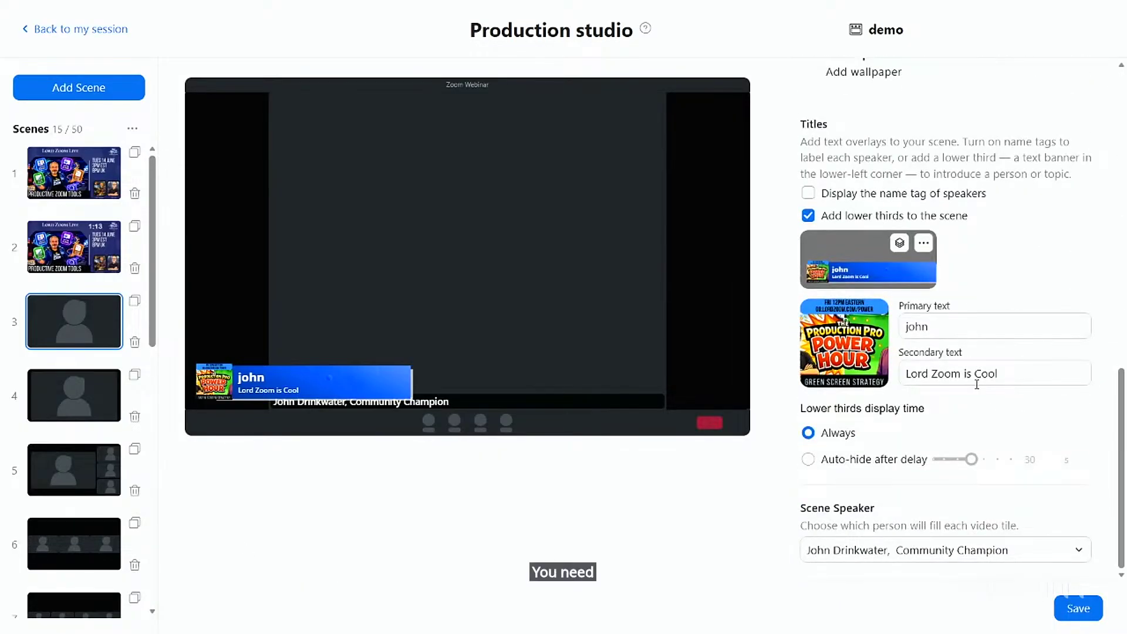
scroll(939, 352, up, 5)
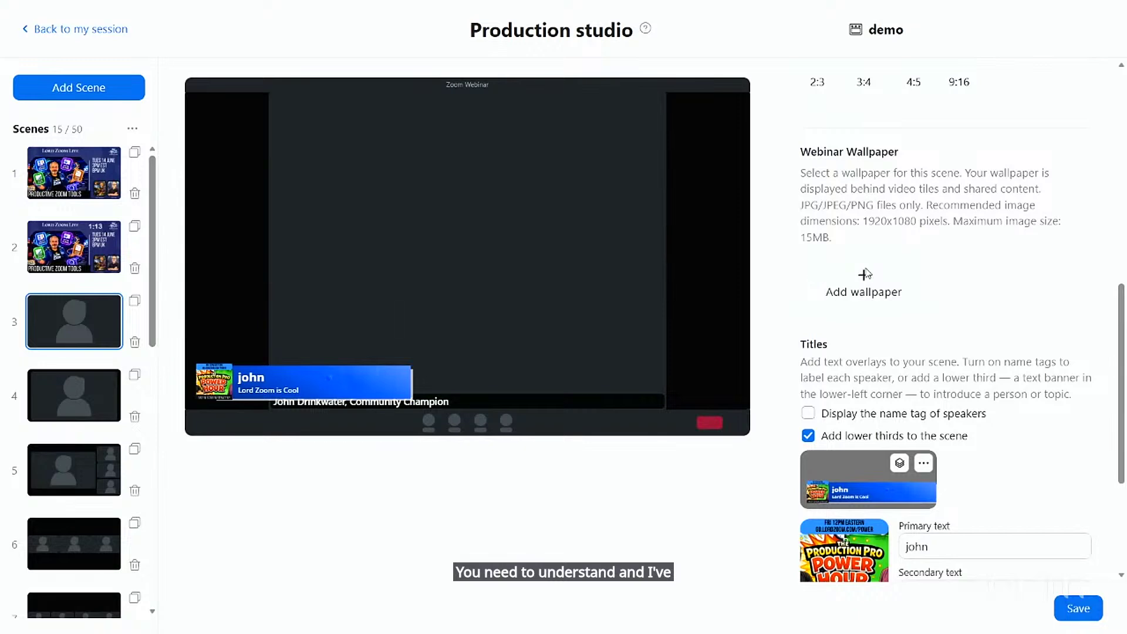
click(865, 274)
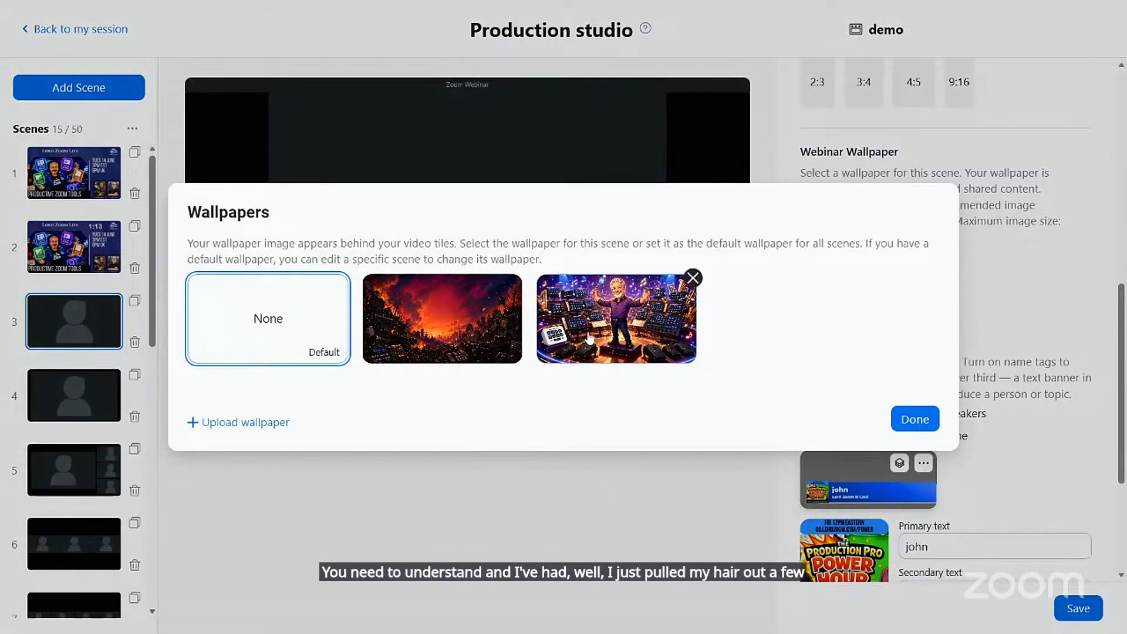
click(589, 339)
click(771, 426)
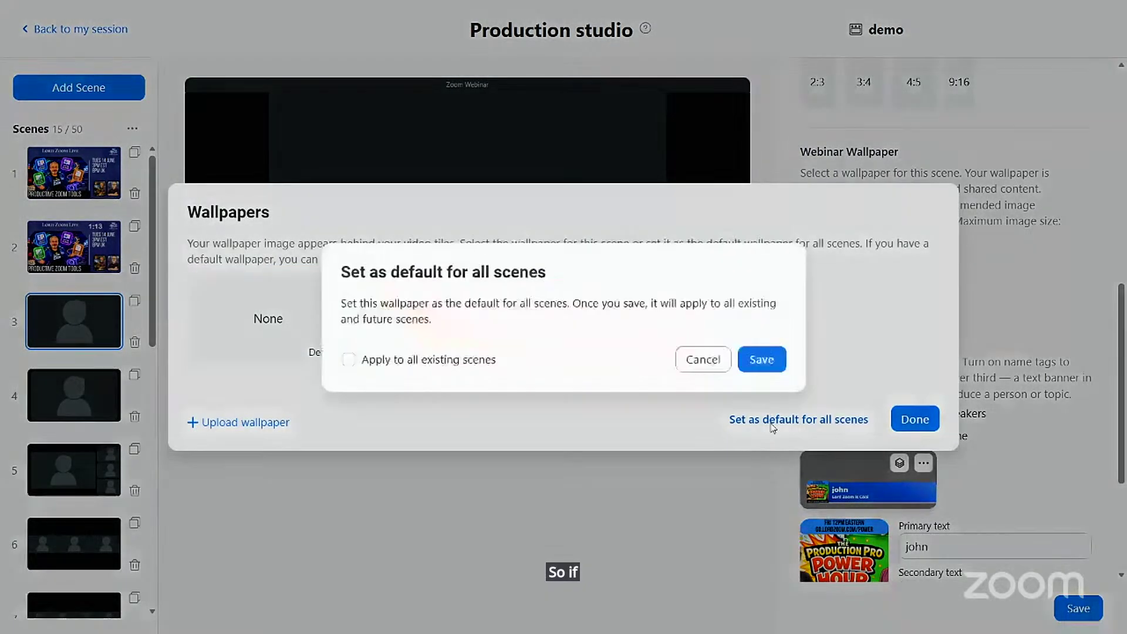
click(763, 360)
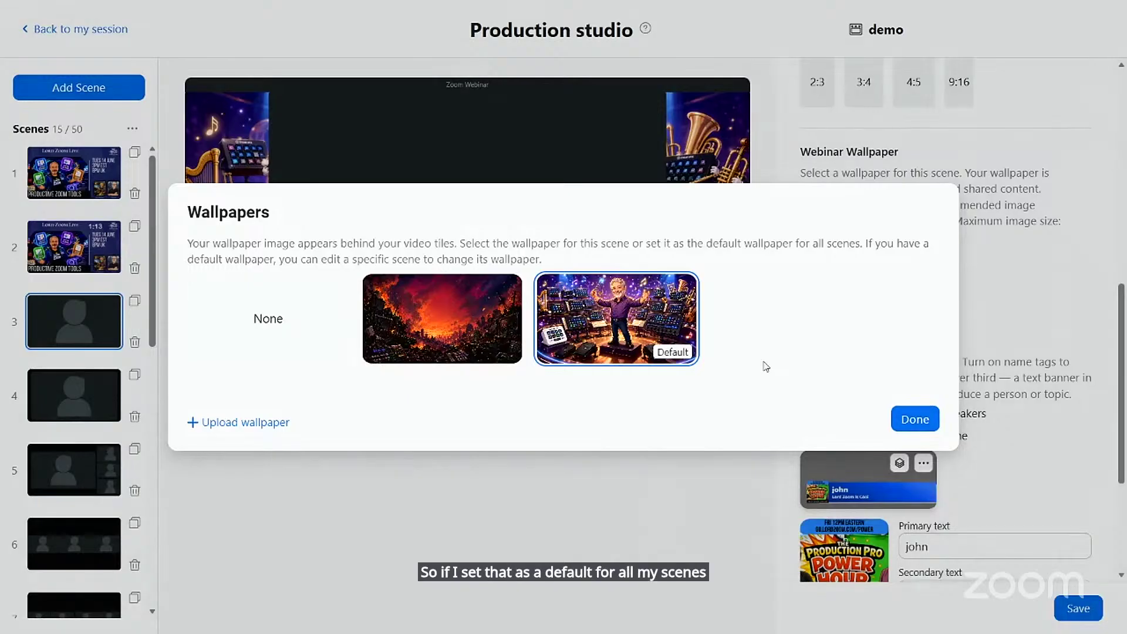
click(922, 420)
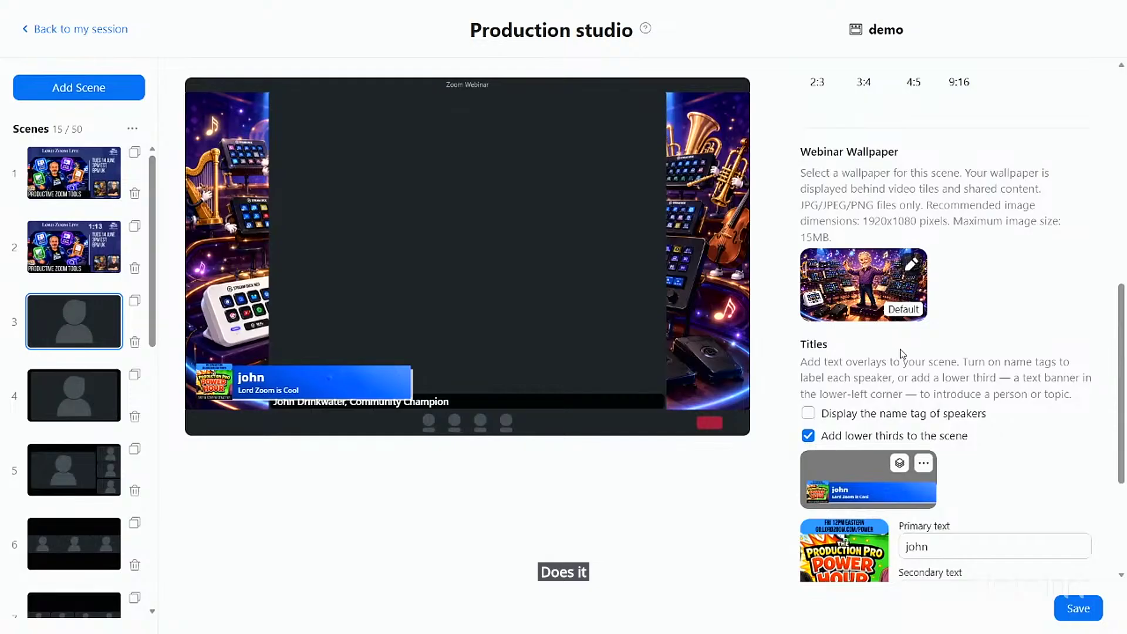
Compare the 3:2, 16:9, 5:4, 4:3 and 3:4 aspect ratios against the wallpaper, ending on portrait 4:5
scroll(902, 353, up, 6)
click(899, 385)
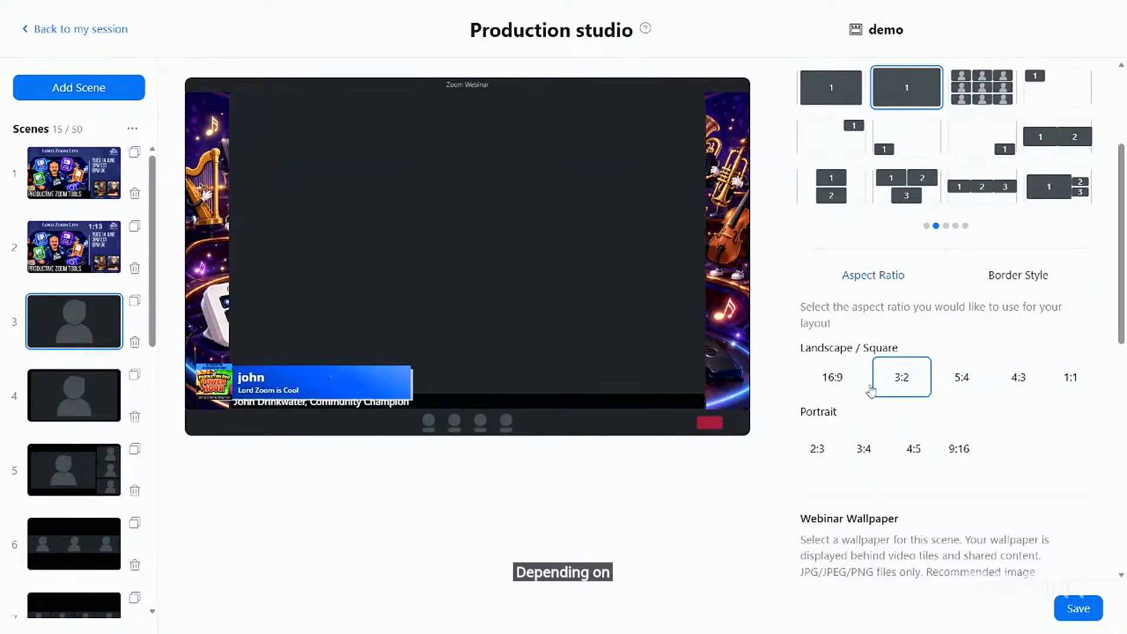
click(830, 378)
click(902, 380)
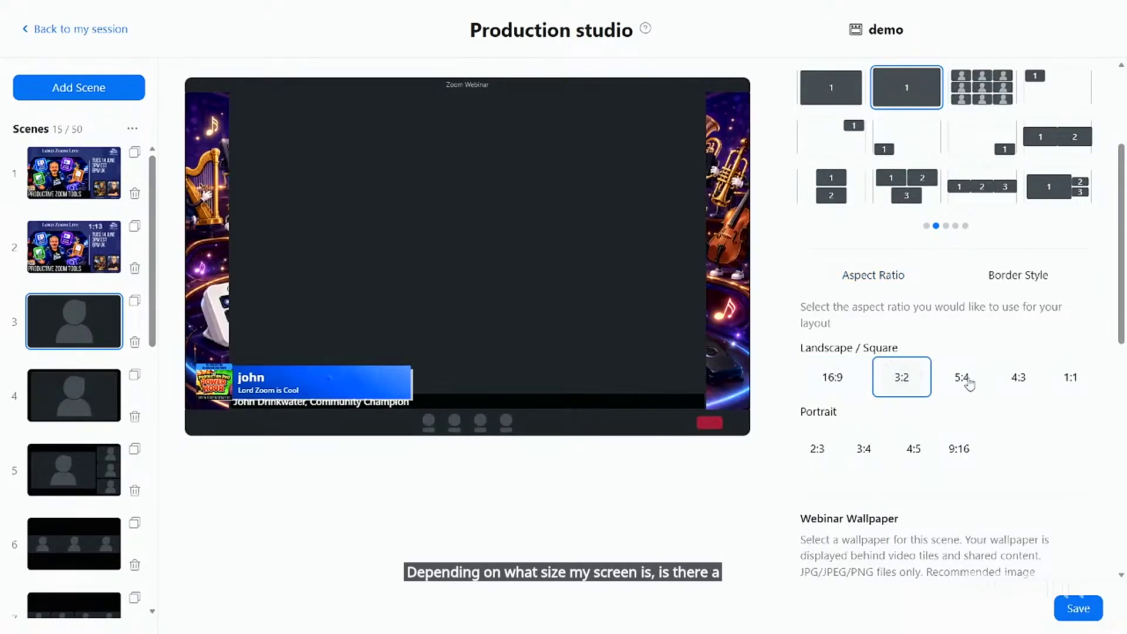
click(965, 379)
click(1018, 380)
click(871, 461)
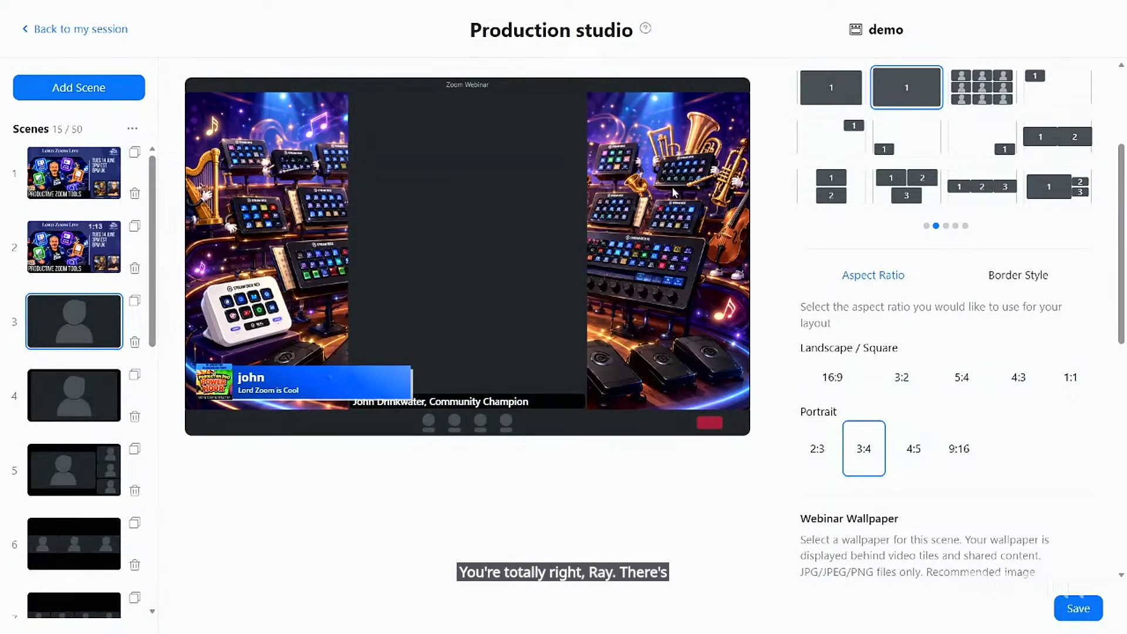
click(913, 463)
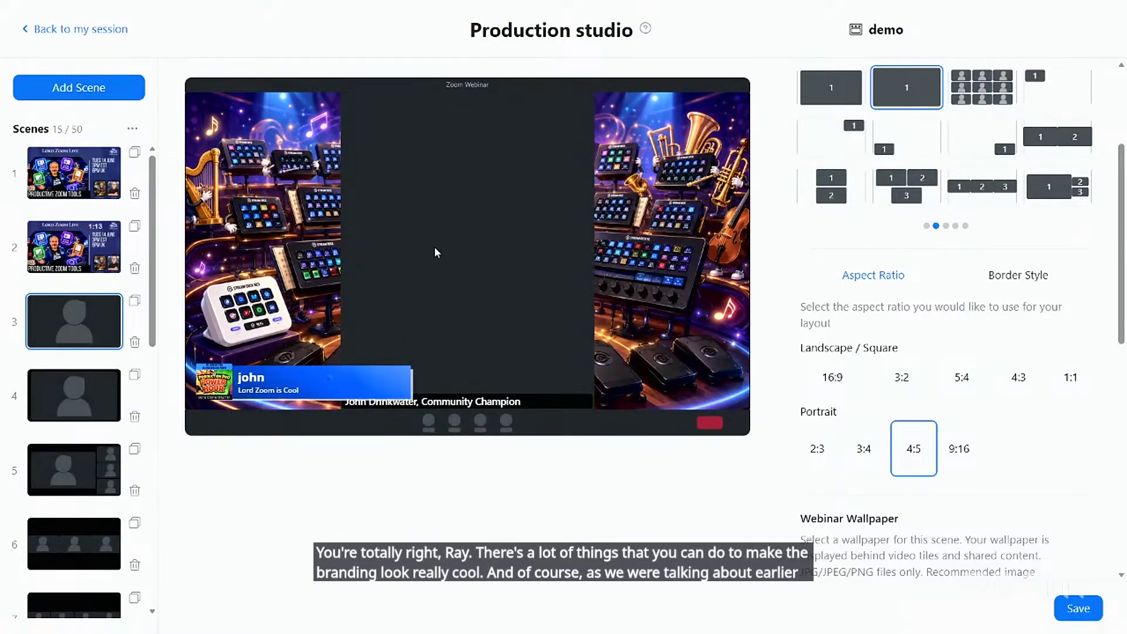
Turn off the lower thirds in the Speaker Full Screen scene
scroll(946, 347, down, 7)
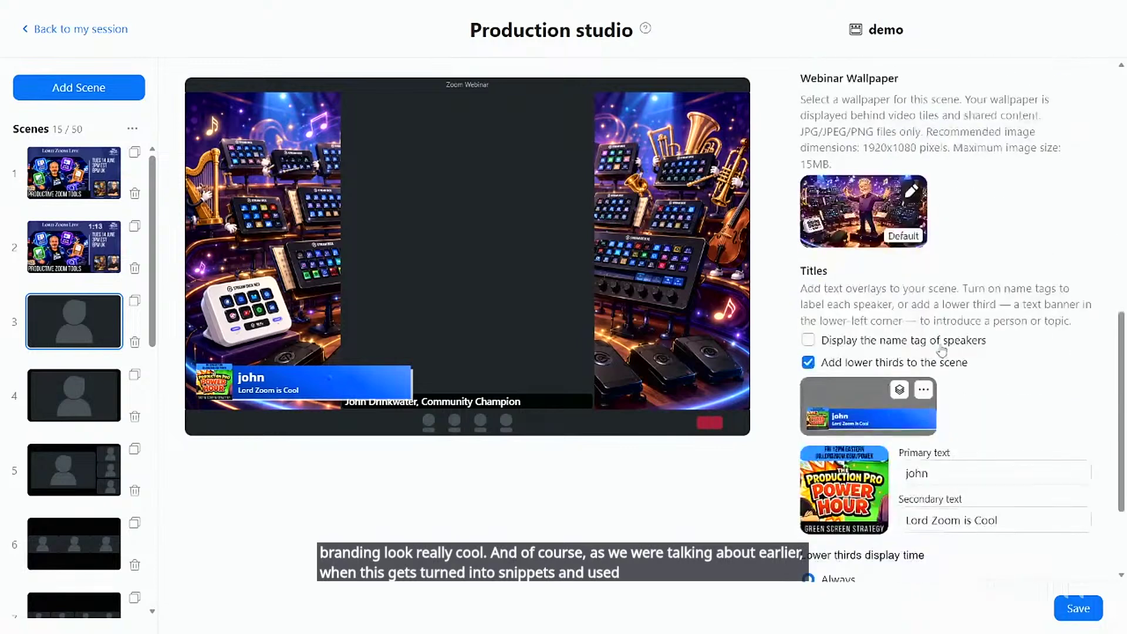
click(808, 362)
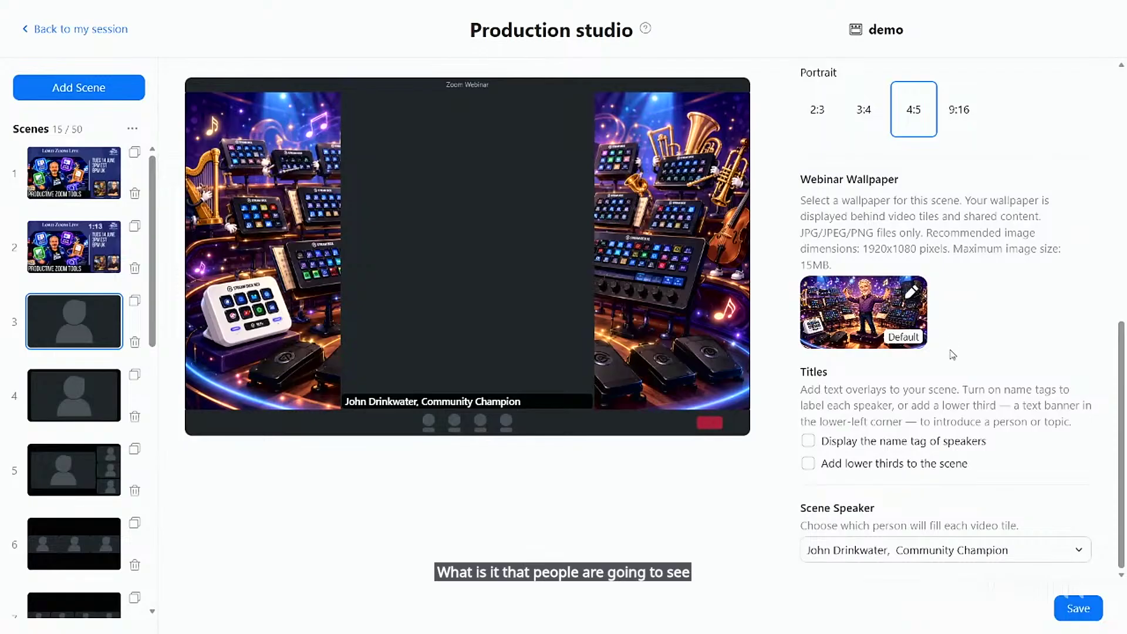
drag(1118, 418, 1124, 149)
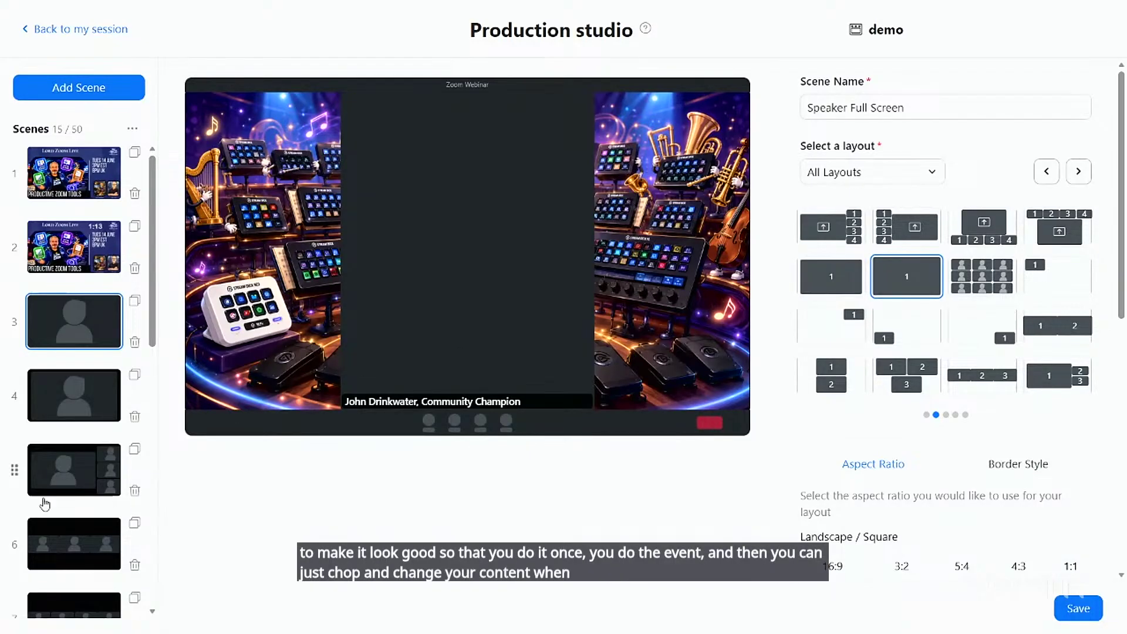
Switch to the Main Speaker scene, discarding the unsaved scene changes, and limit the layout choices to Shared Content
click(78, 473)
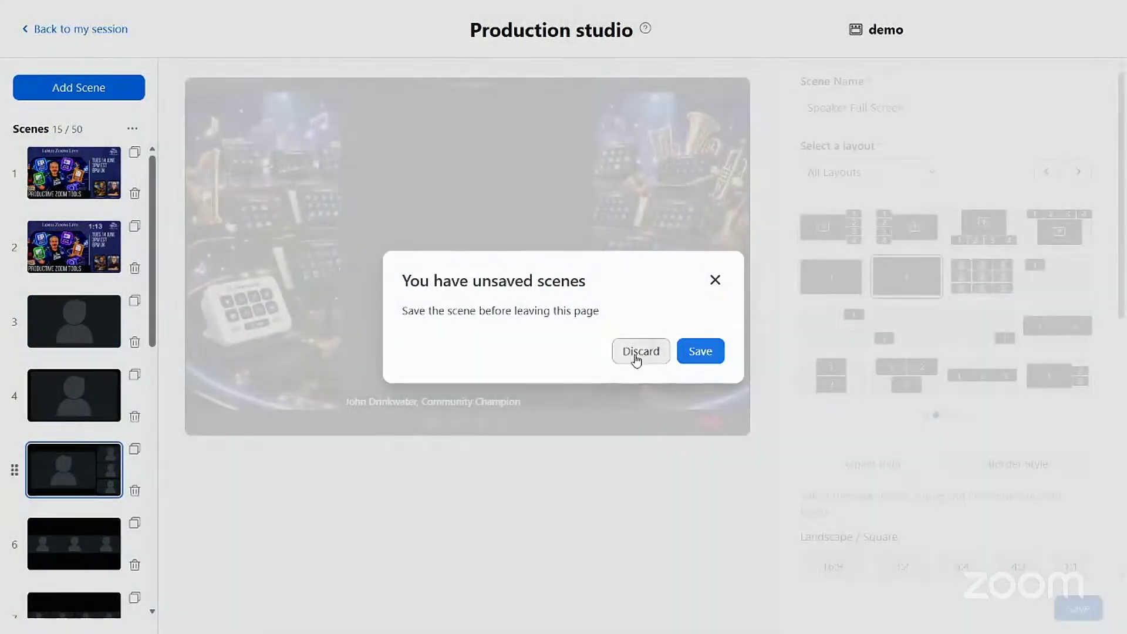
click(639, 352)
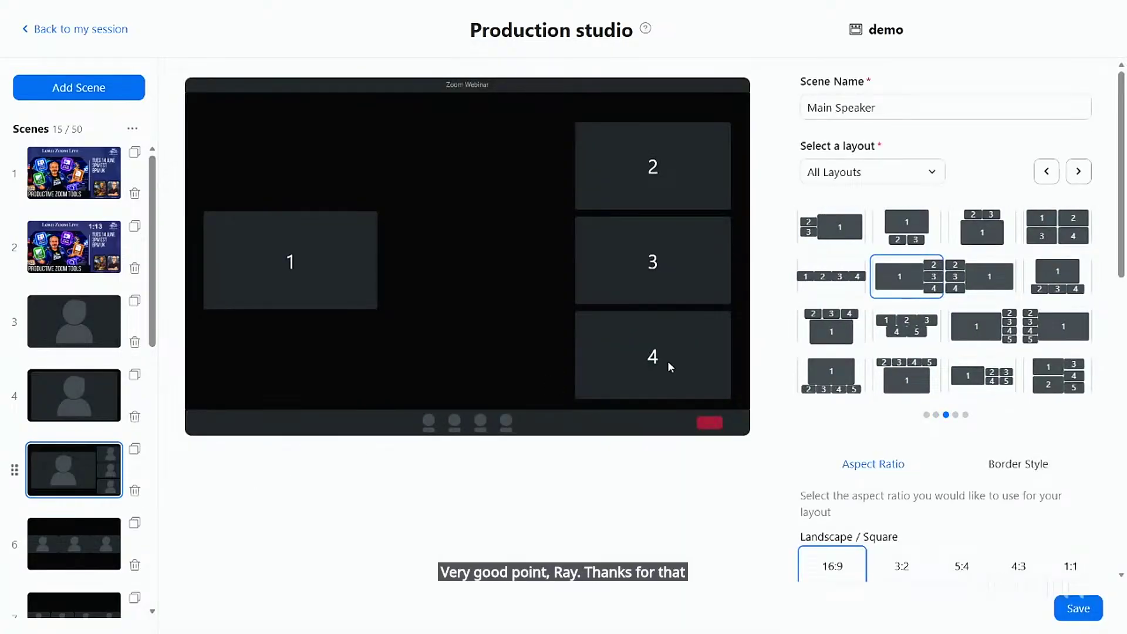
click(870, 173)
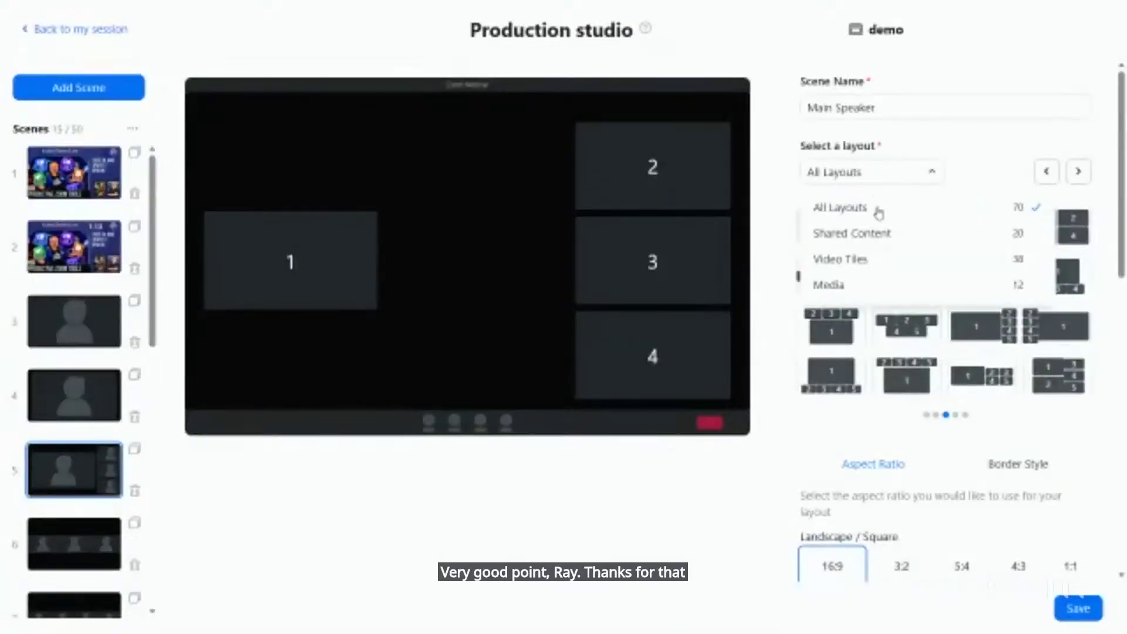
click(873, 233)
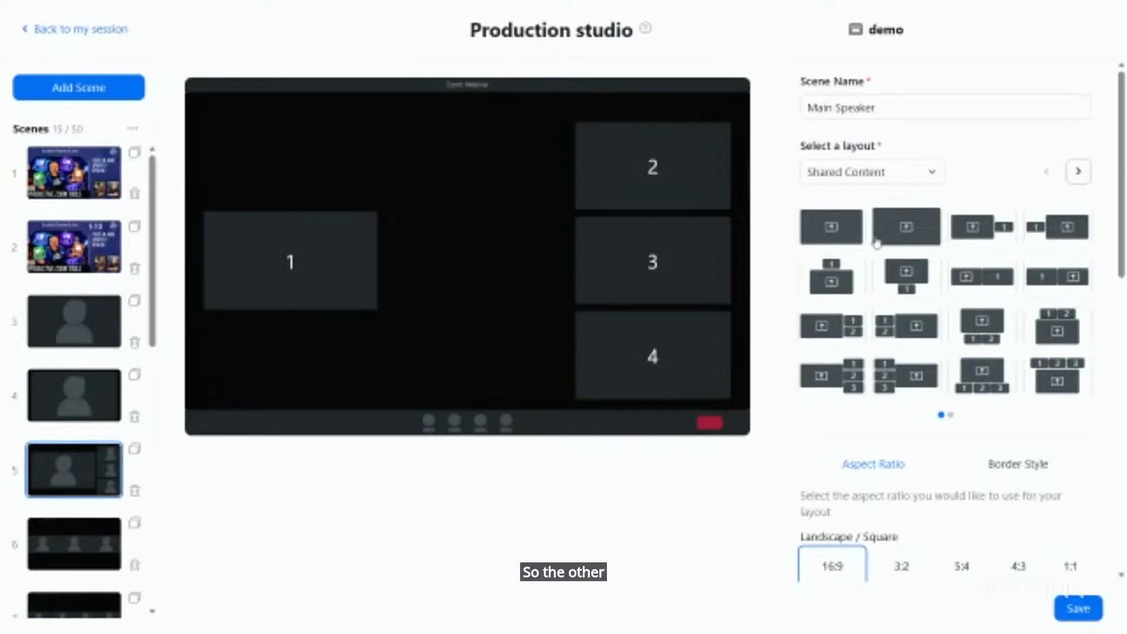
Try shared-content layouts with one, two and three speaker tiles placed above, beside and below the presenter's content
click(831, 279)
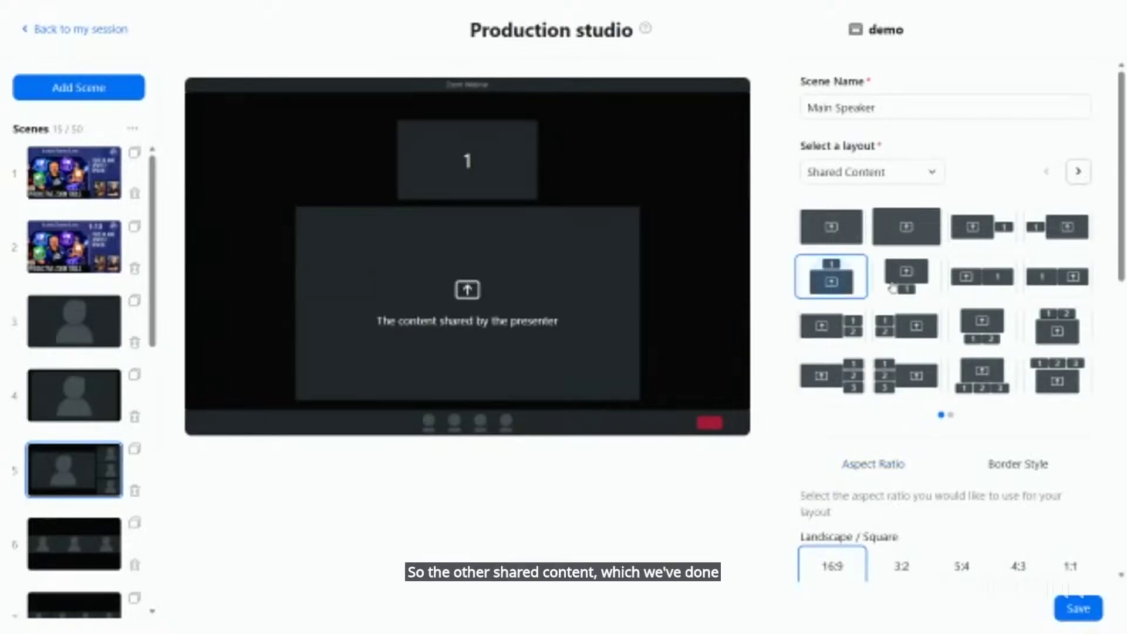
click(824, 328)
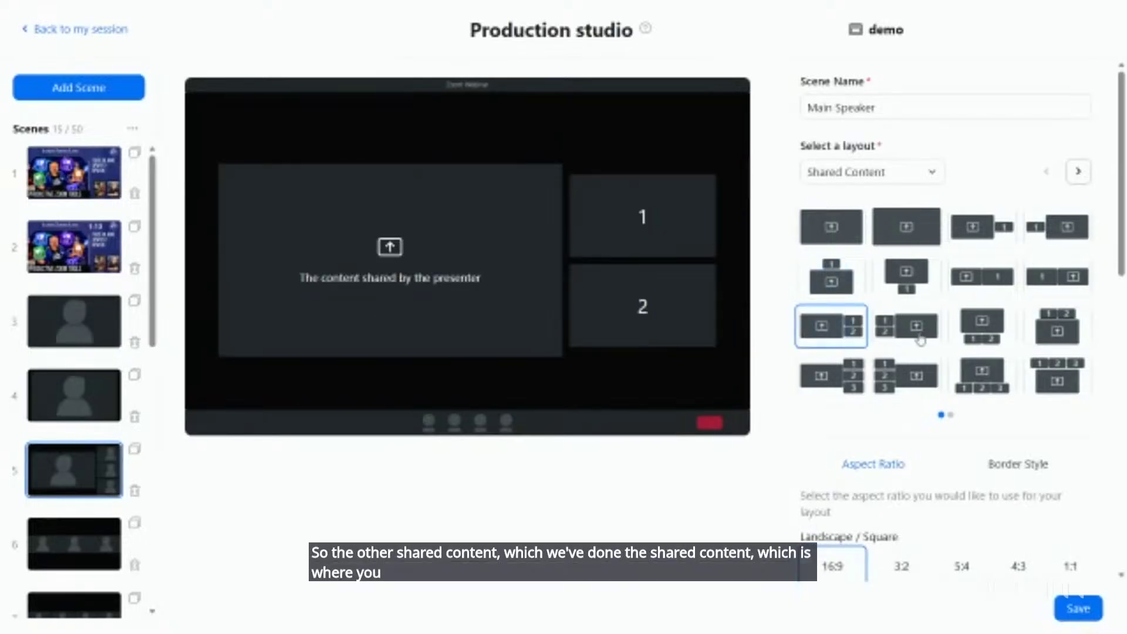
click(906, 327)
click(877, 379)
click(822, 382)
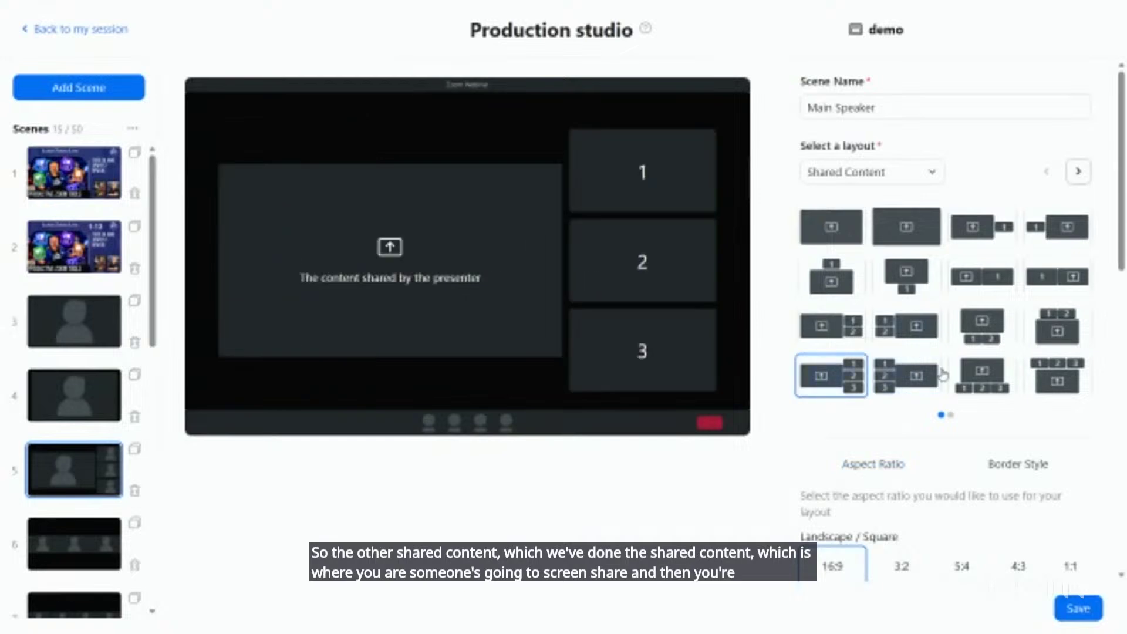
click(977, 377)
click(1057, 382)
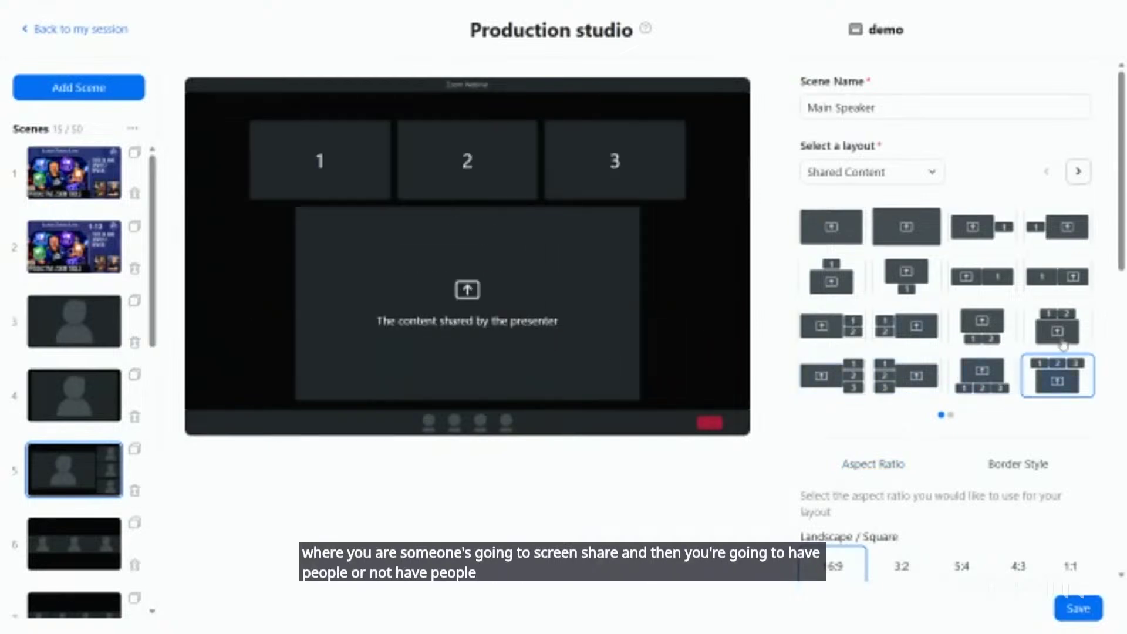
Compare the two-tile, side-by-side and three-below layouts, then apply the one with three speaker tiles above the shared content
click(1063, 323)
click(1061, 287)
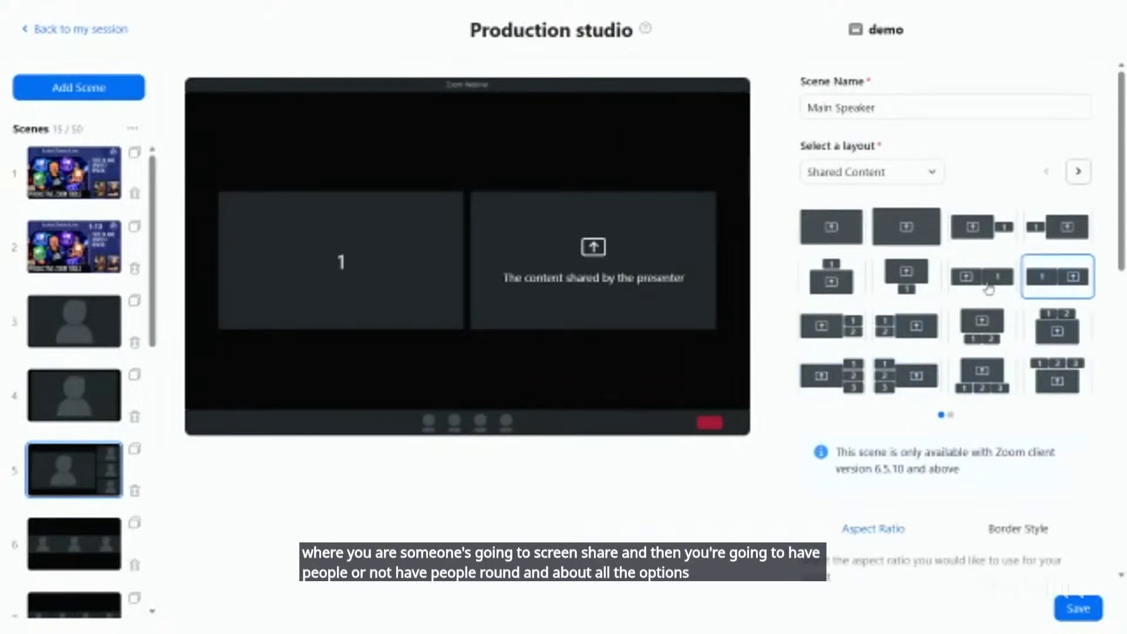
click(988, 288)
click(1048, 284)
click(984, 377)
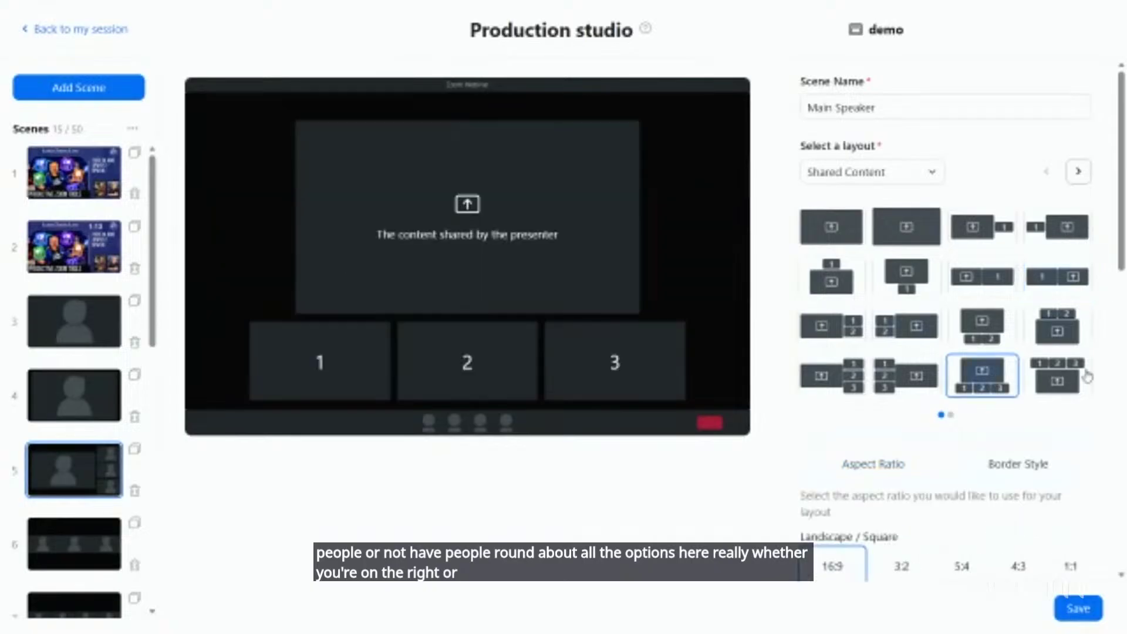
click(1065, 379)
Give the Main Speaker scene's speaker tiles a thin blue border
scroll(989, 434, down, 3)
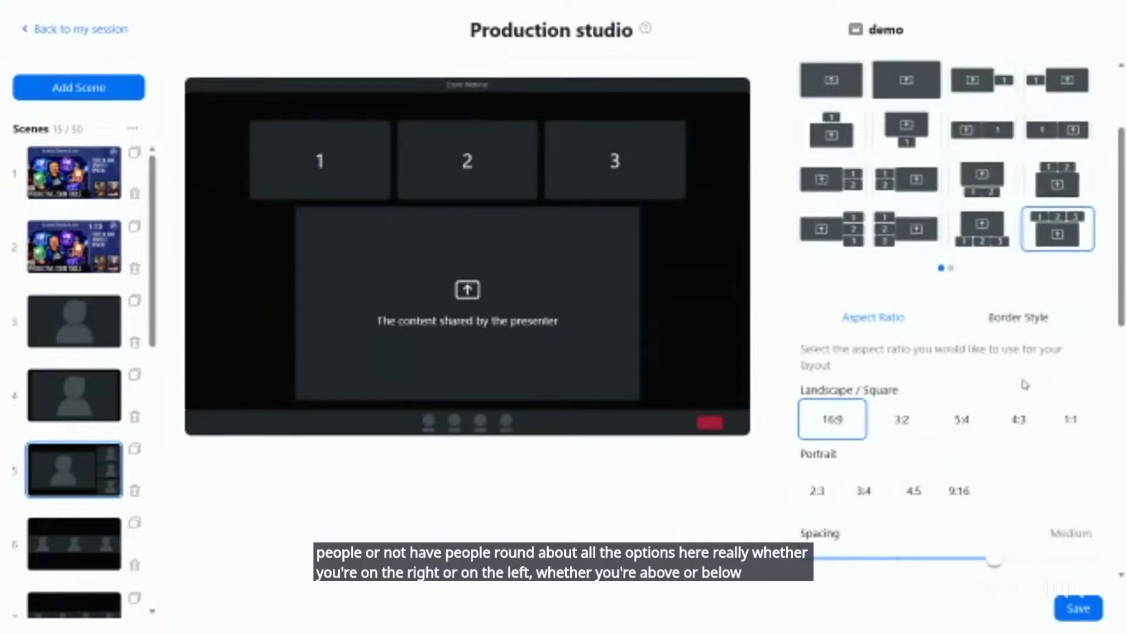
click(1025, 318)
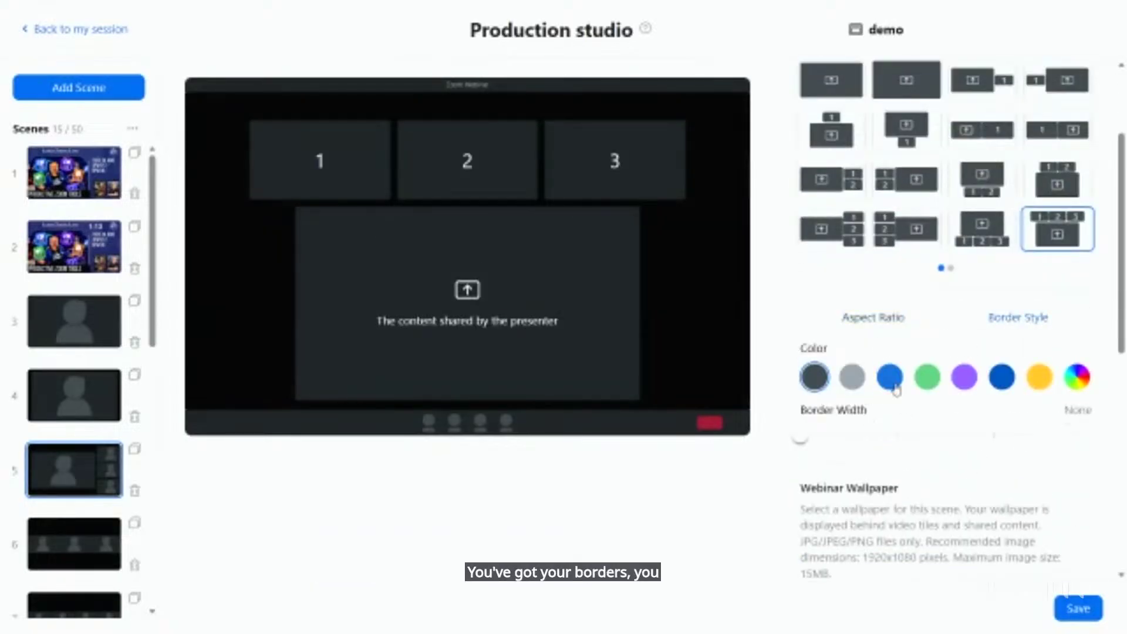
click(890, 383)
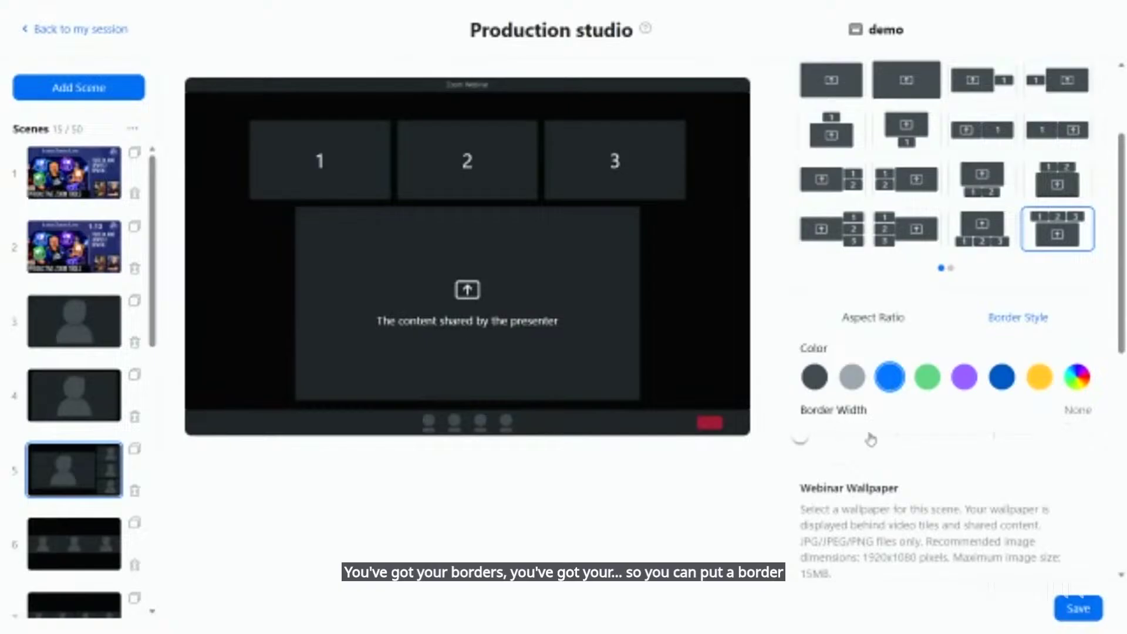
click(893, 437)
Try the 3:2 and 5:4 aspect ratios on the bordered speaker tiles and return them to 16:9
click(878, 318)
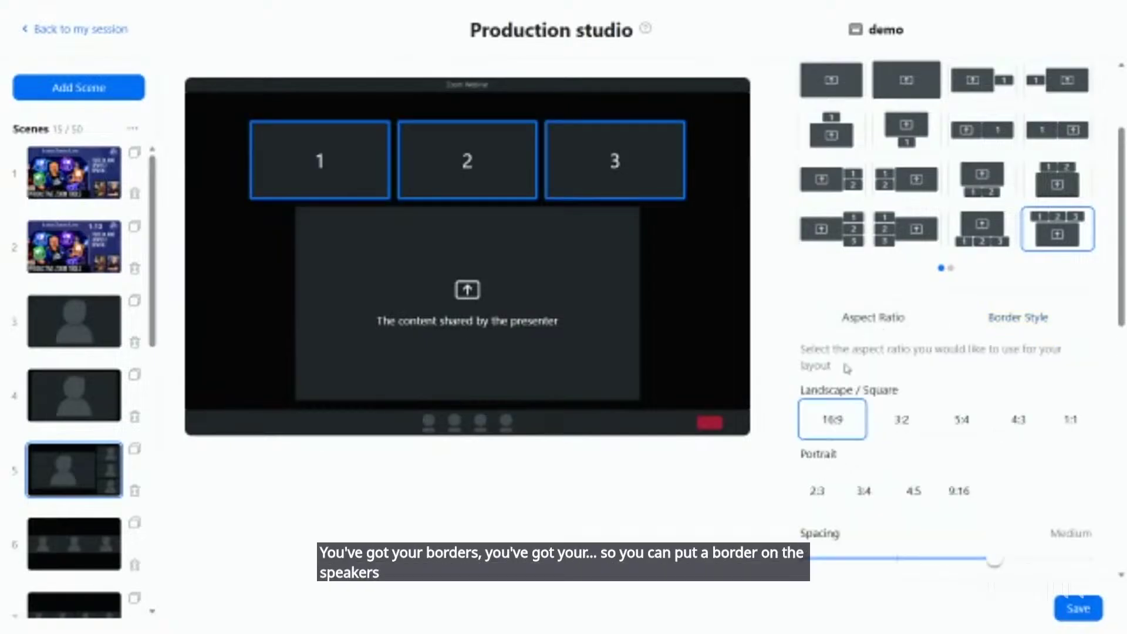
click(903, 420)
click(961, 420)
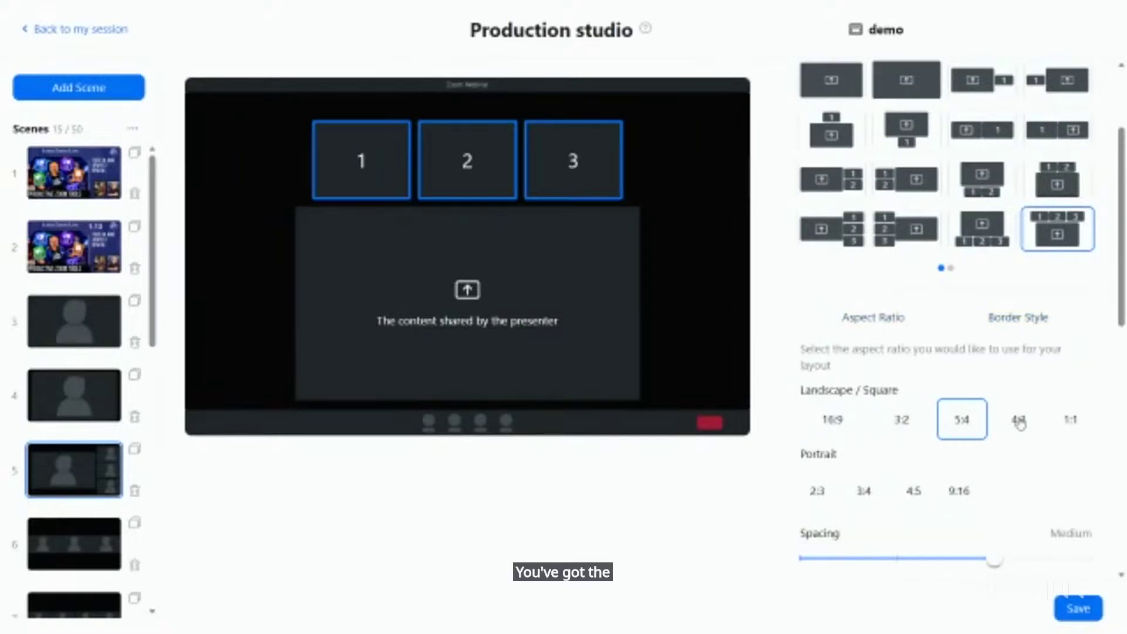
click(901, 420)
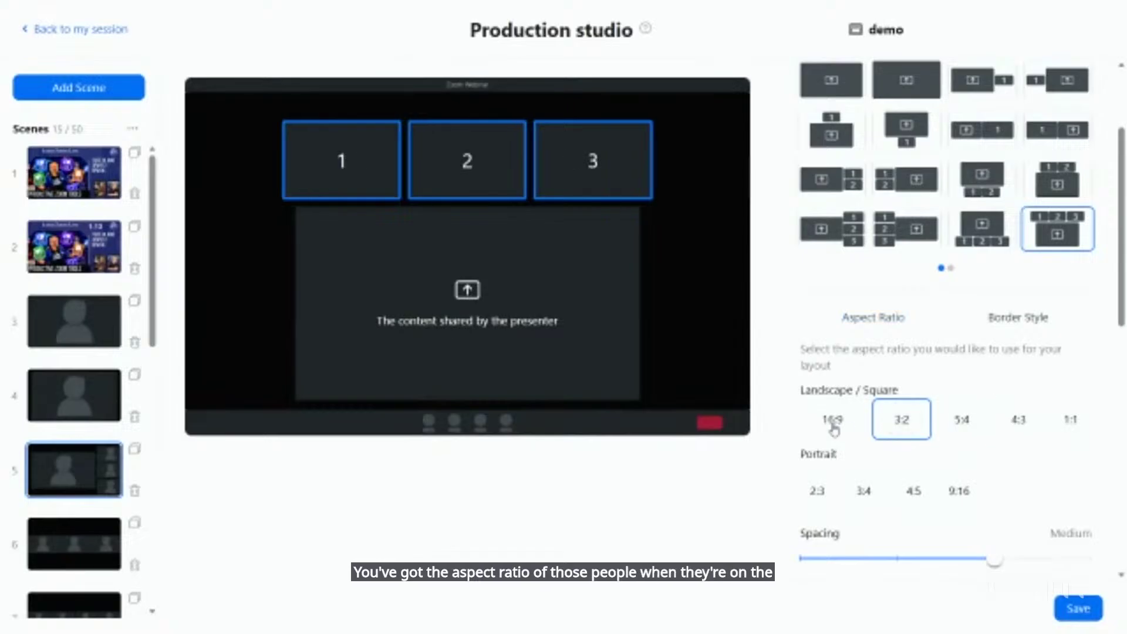
click(833, 425)
Limit the Main Speaker scene's layout choices to Video Tiles
scroll(852, 415, up, 3)
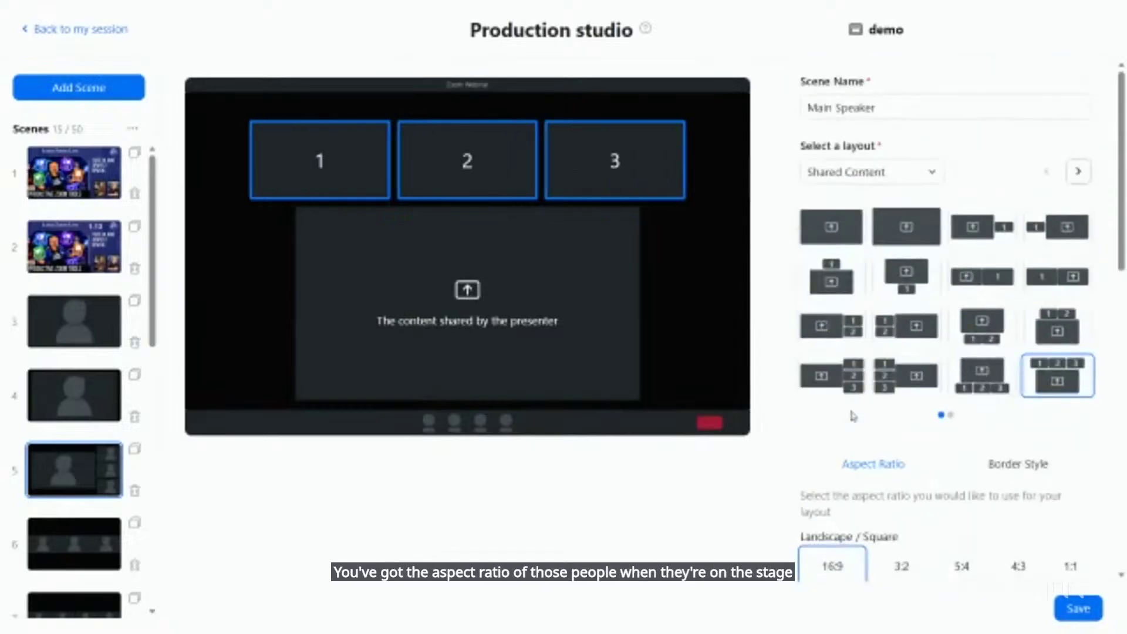
click(901, 183)
click(884, 263)
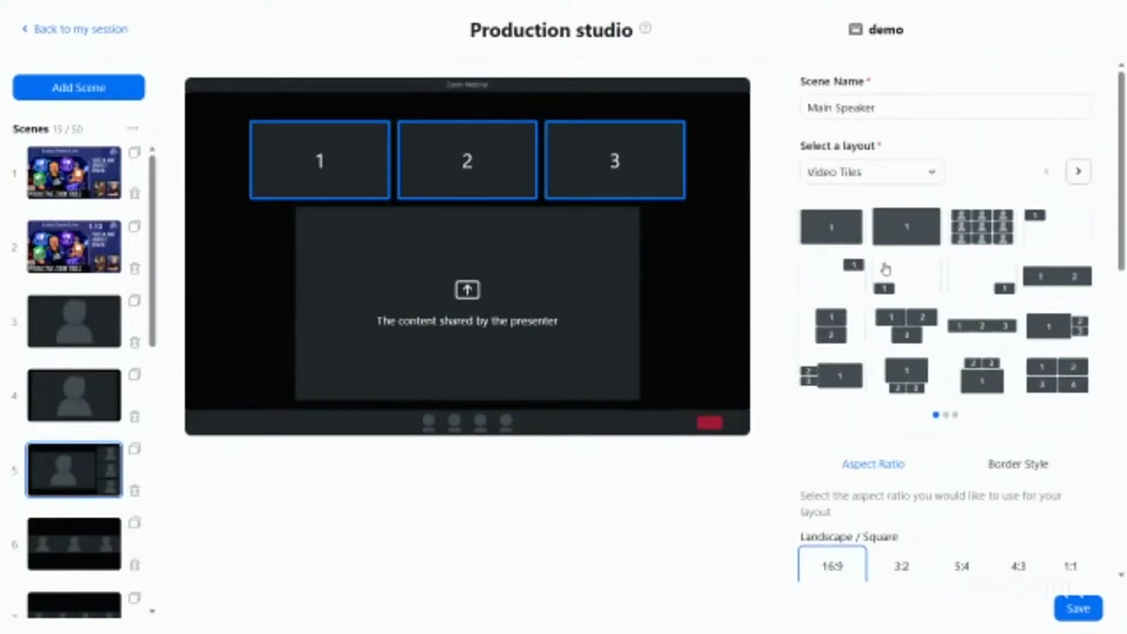
Try the single-speaker and three-speaker Video Tiles layouts, ending with a large main speaker beside two smaller stacked tiles
click(847, 241)
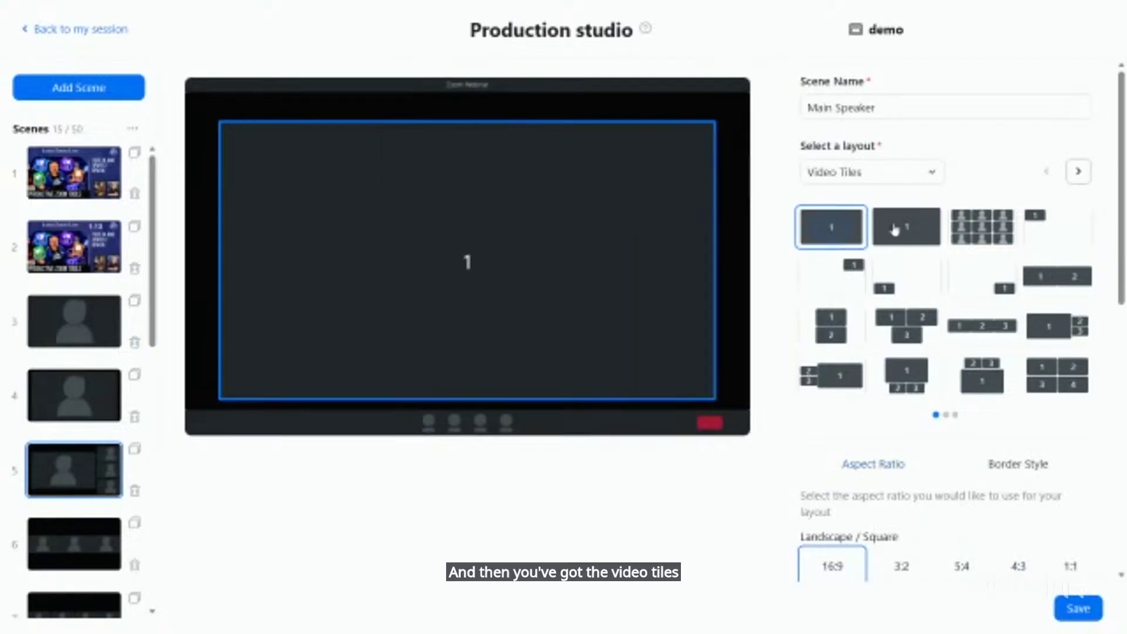
click(907, 229)
click(909, 332)
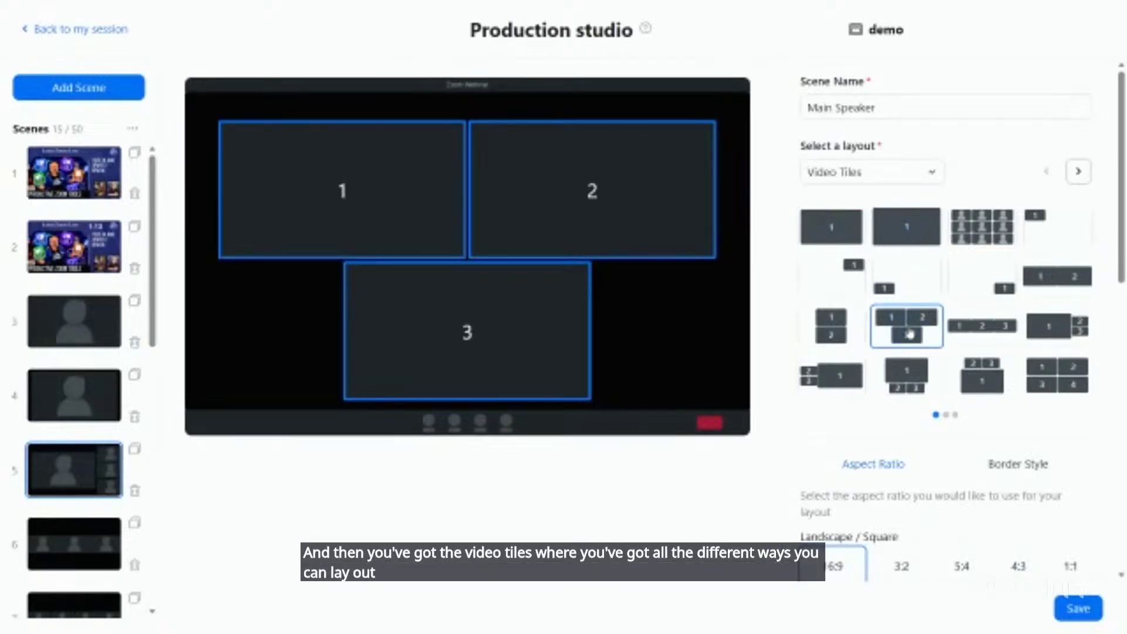
click(908, 379)
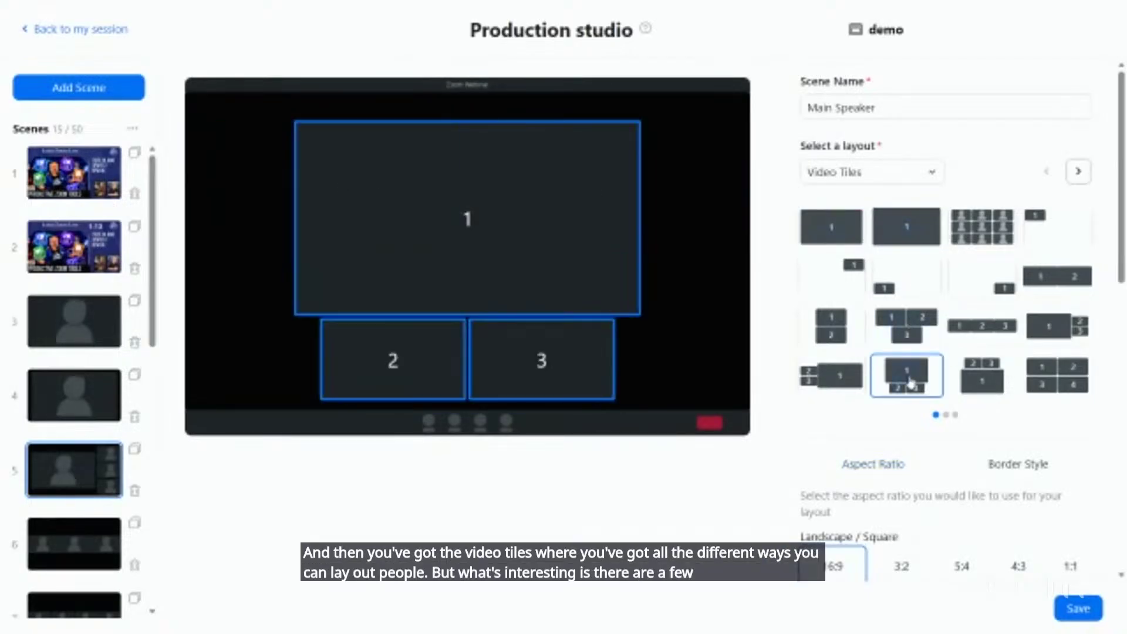
click(977, 384)
click(839, 384)
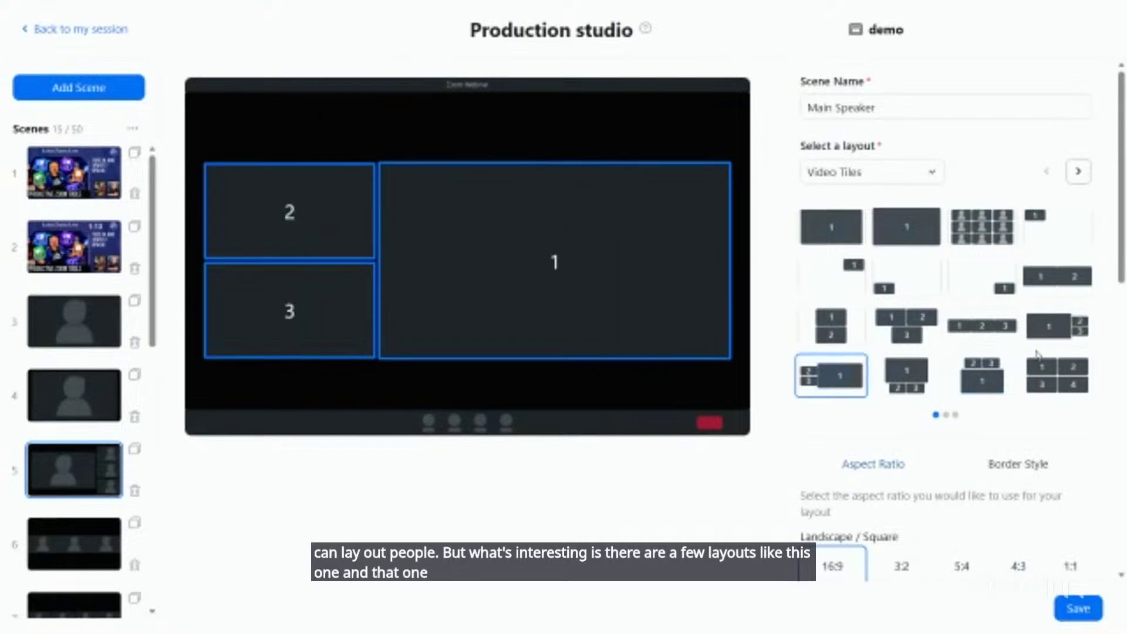
click(1055, 345)
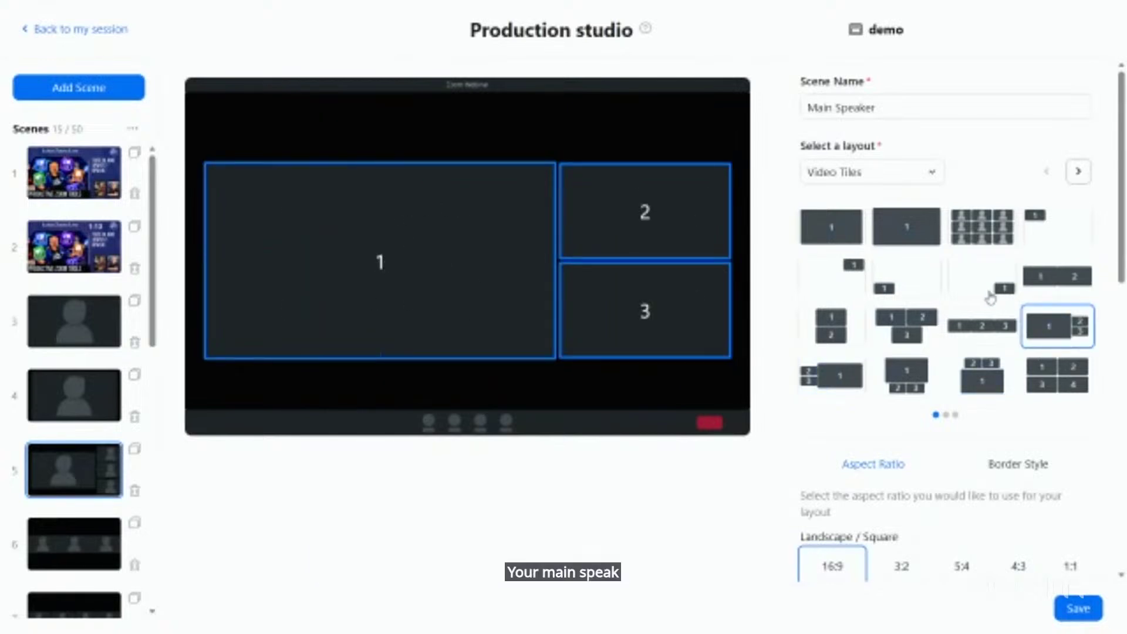
scroll(1001, 294, down, 3)
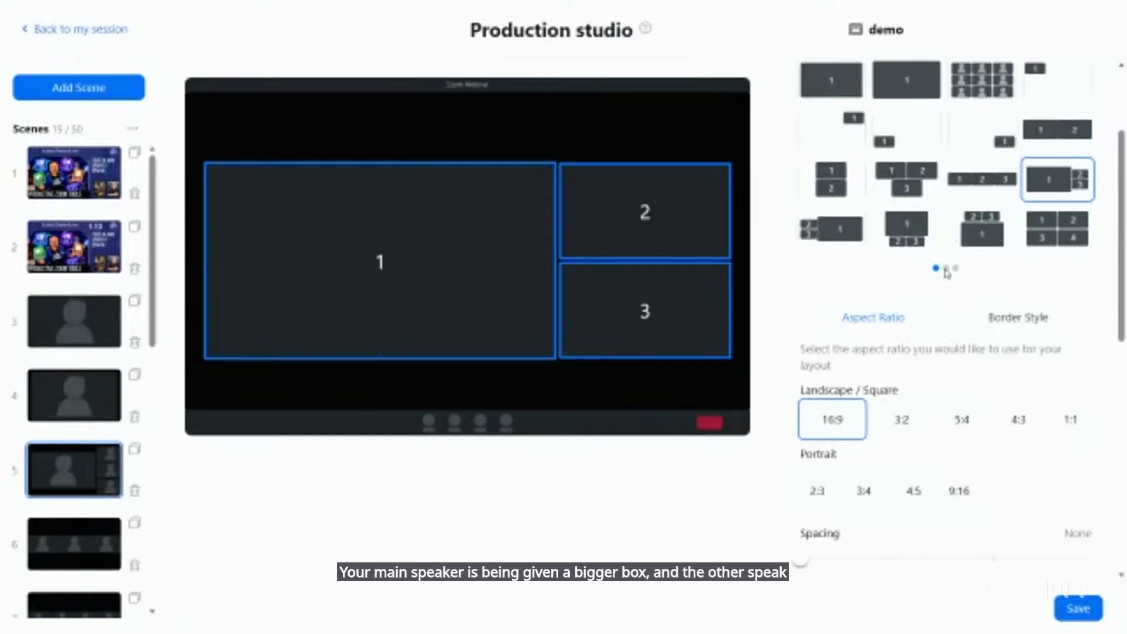
scroll(1092, 211, up, 3)
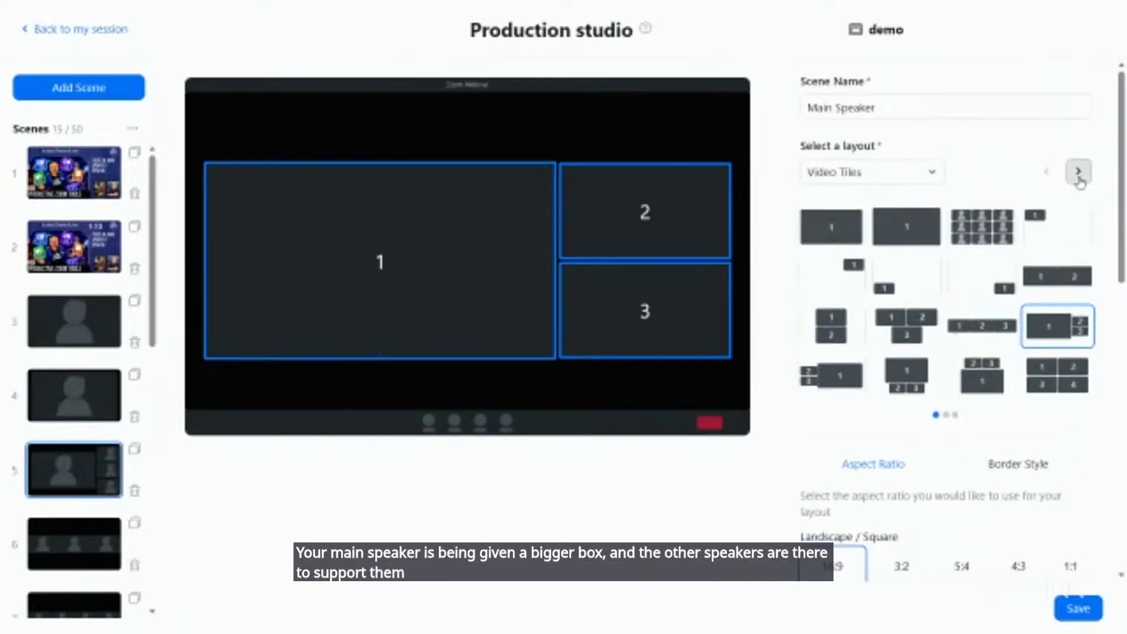
Try the five-speaker layouts with one large speaker and four small tiles to the right, to the left and below
click(1079, 176)
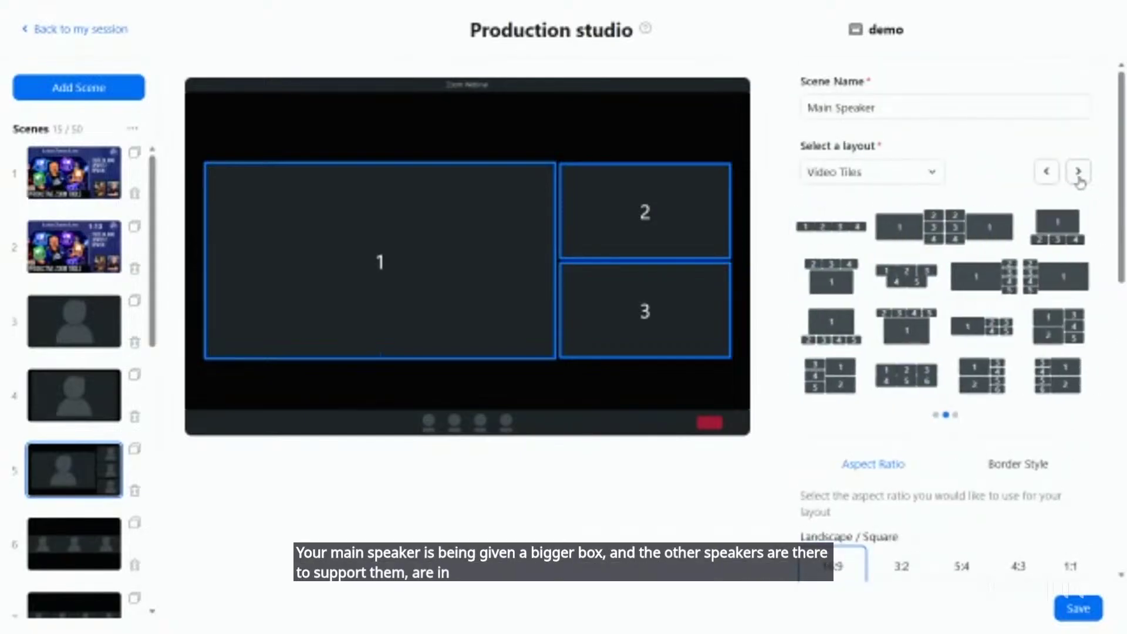
click(980, 295)
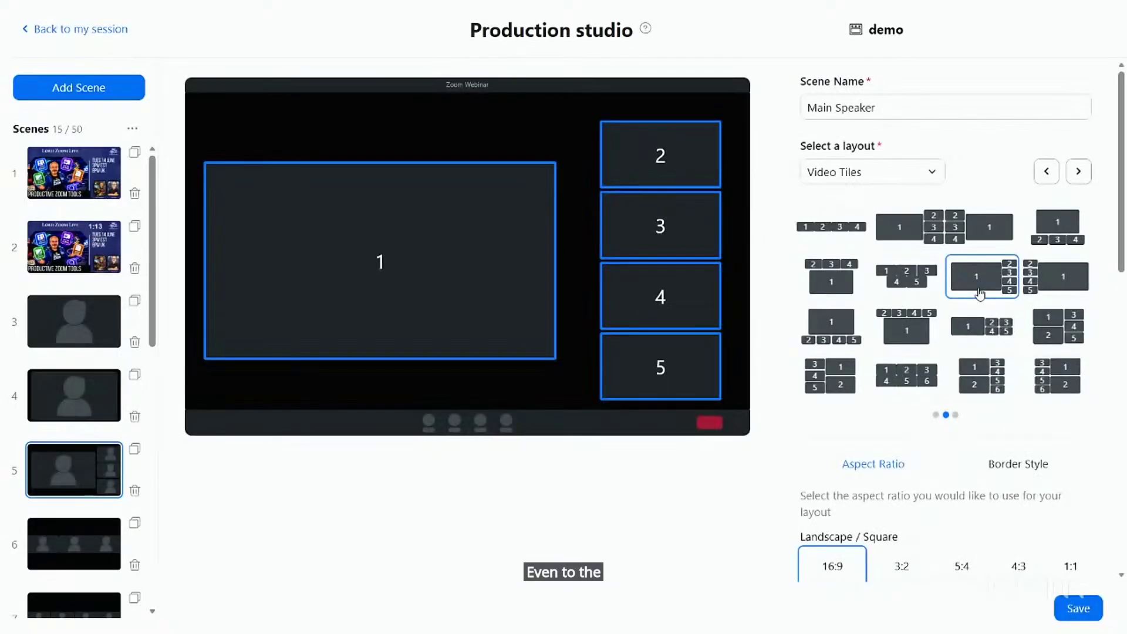
click(1061, 282)
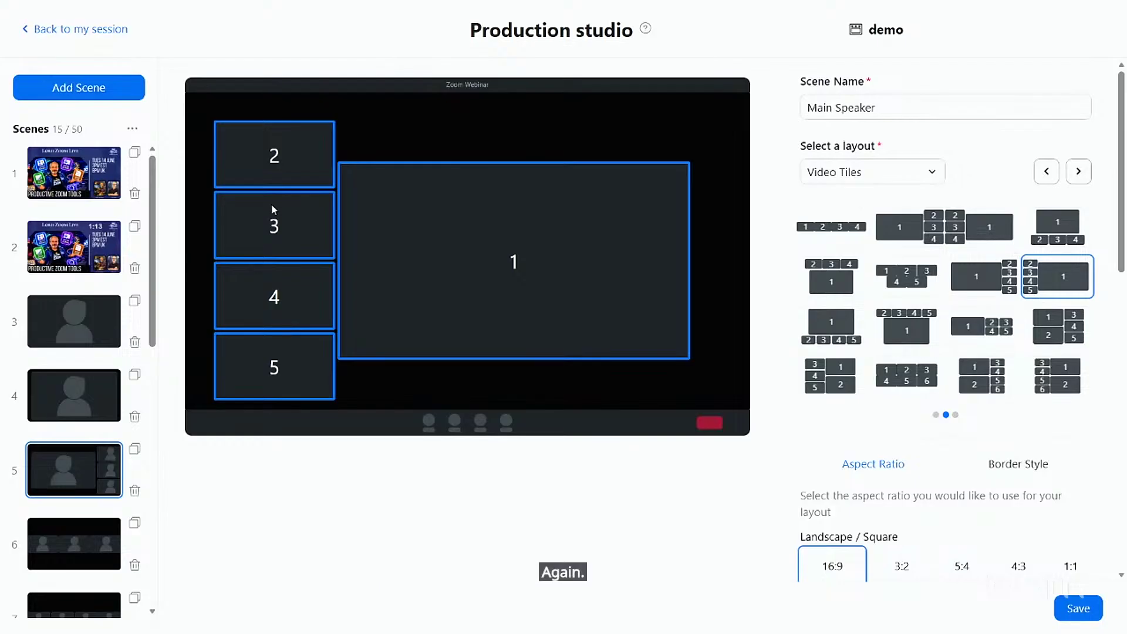
click(838, 326)
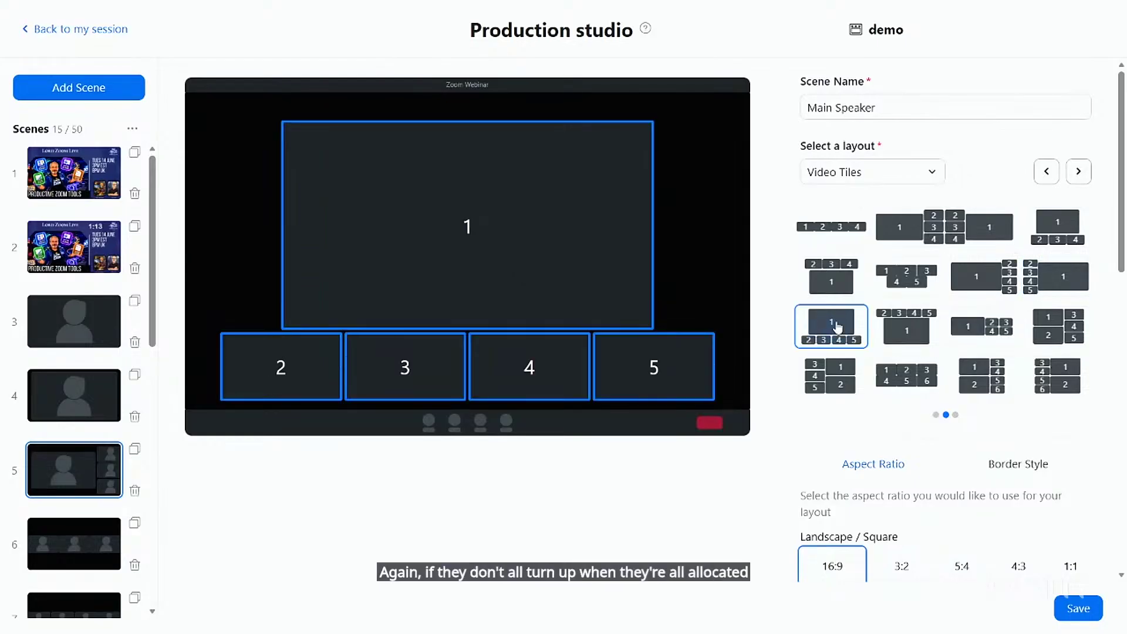
Try the layouts with two large speakers beside three or four small tiles, including their mirrored versions, and bring up the remaining layouts
click(836, 386)
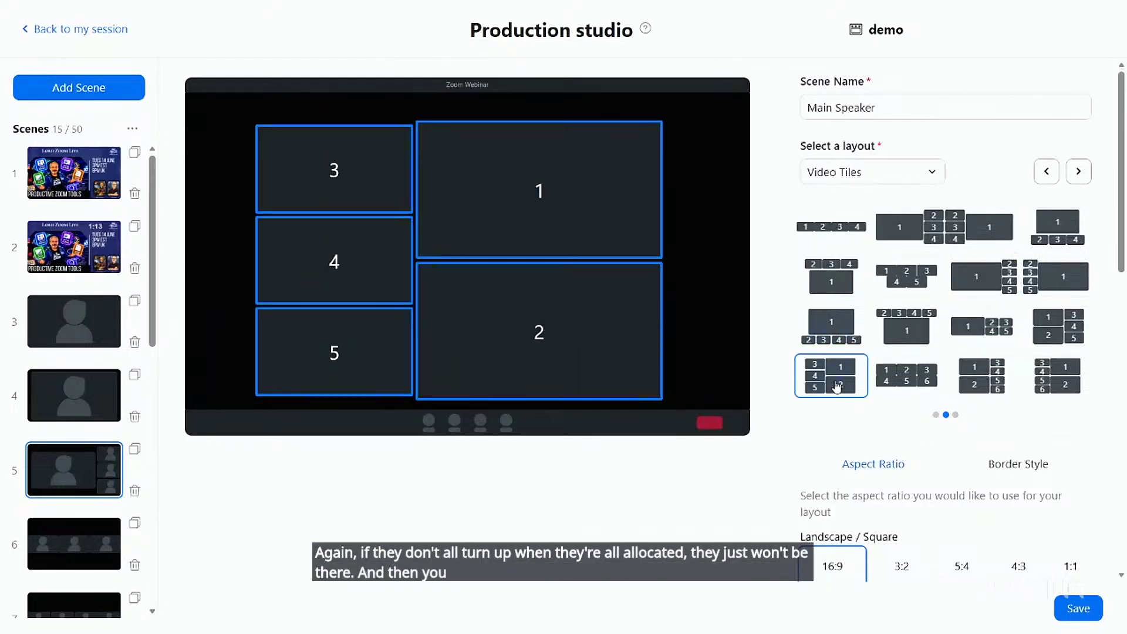
click(970, 383)
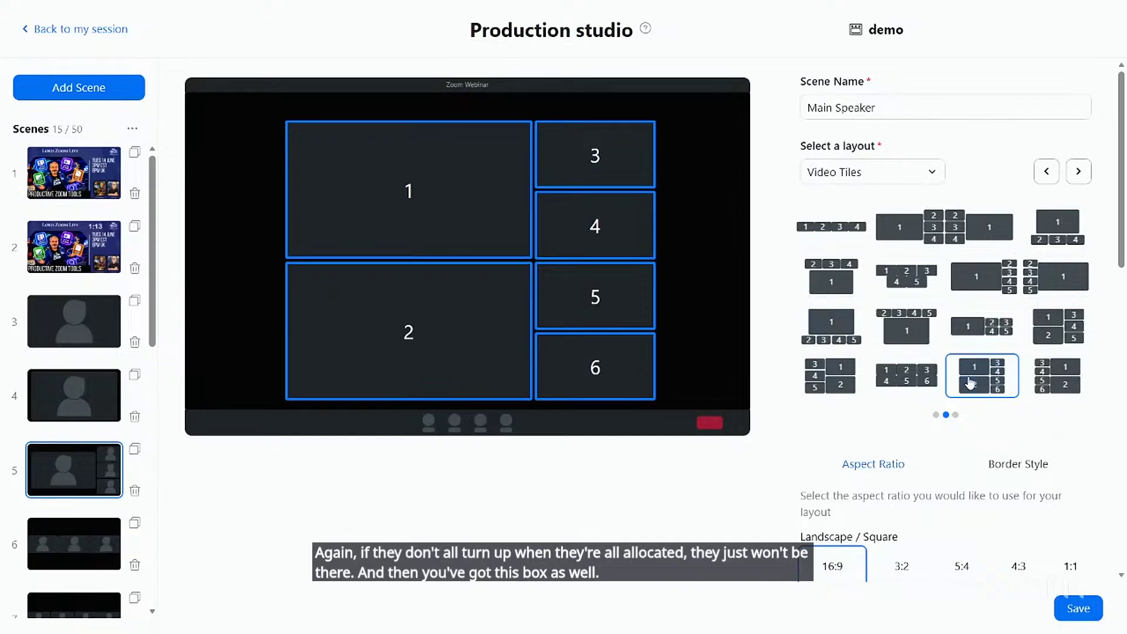
click(1059, 332)
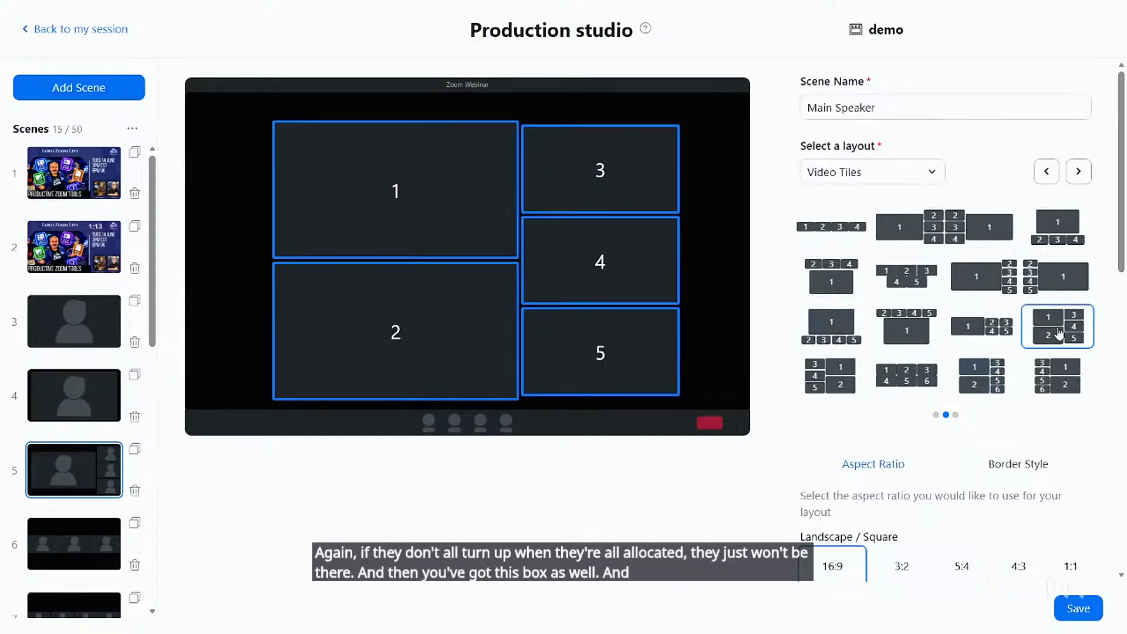
click(1063, 375)
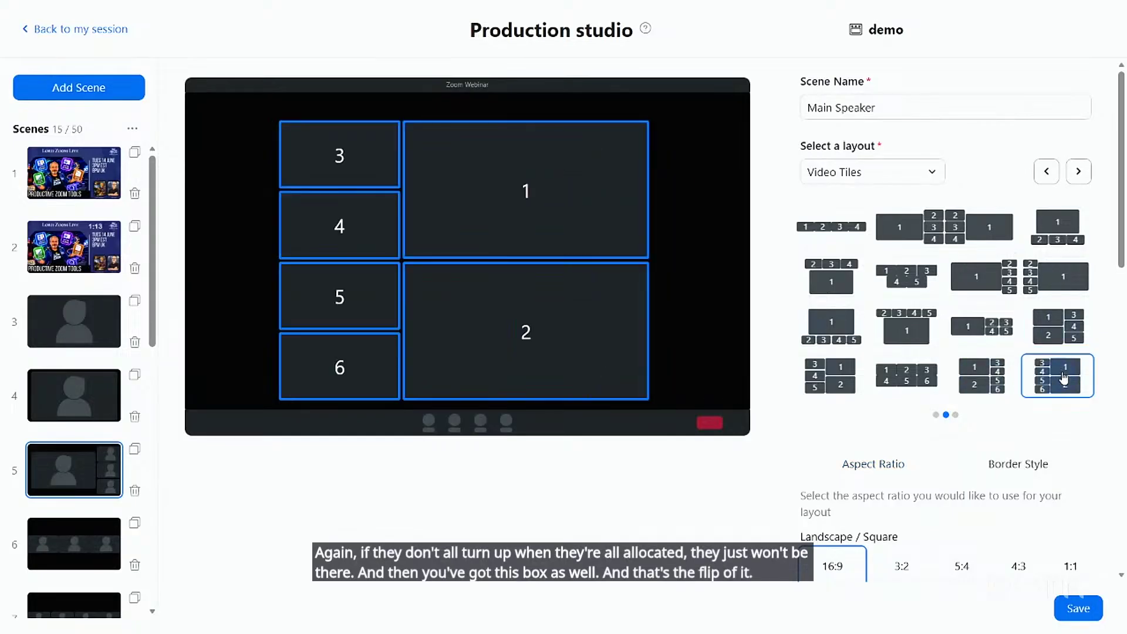
click(1079, 173)
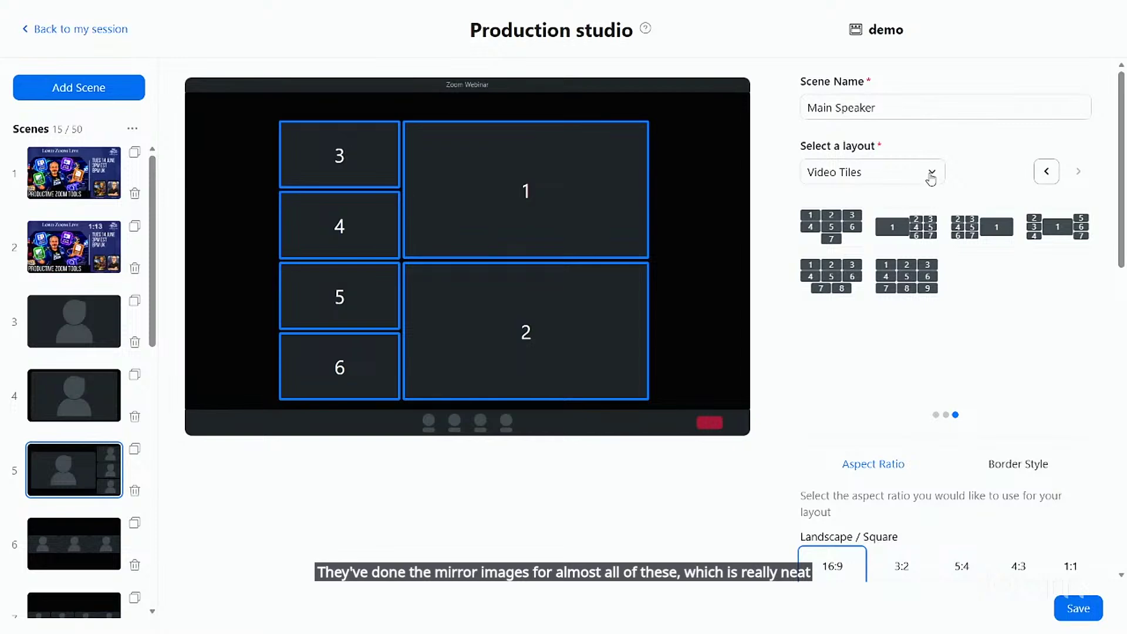
Switch the scene's layout choices to Media and apply the full-size image layout with a margin around it
click(930, 176)
click(828, 286)
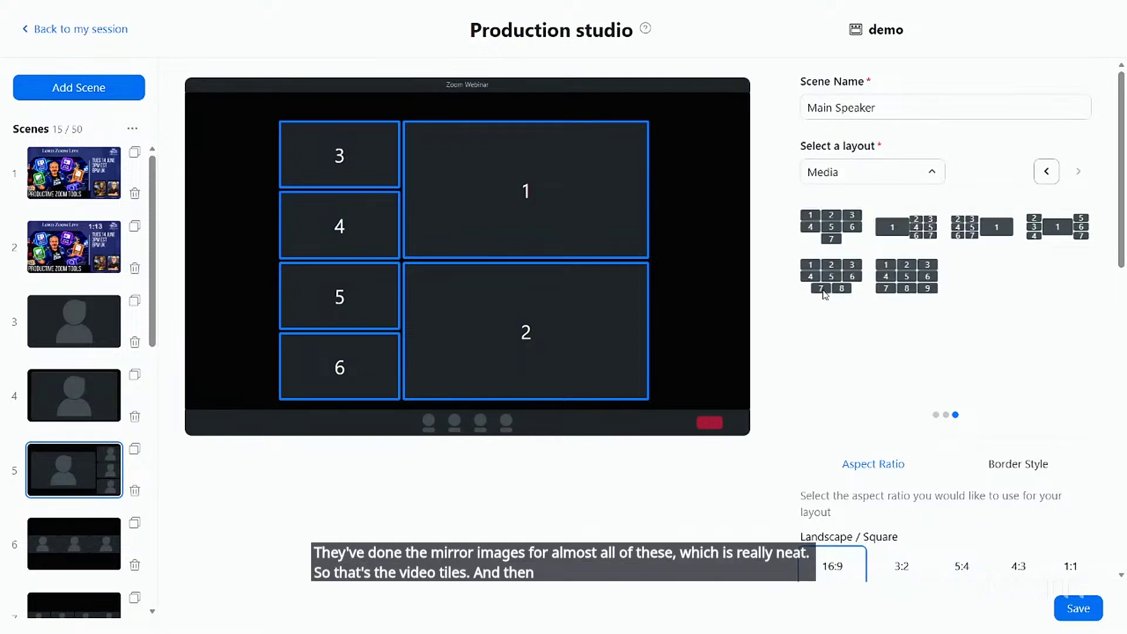
click(820, 230)
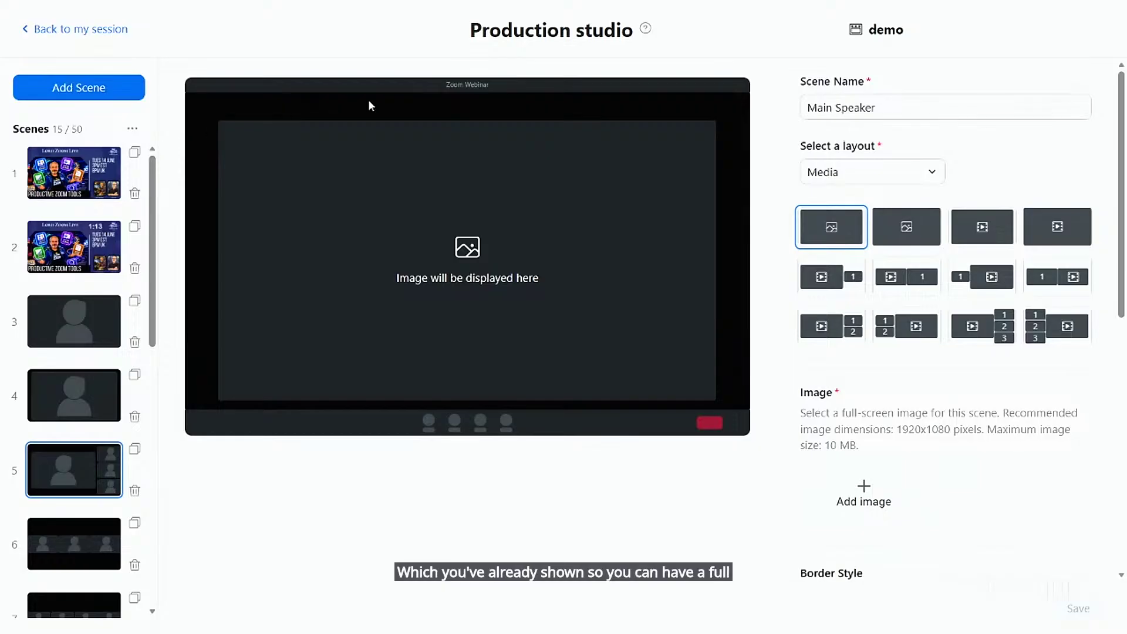
Give the scene's image a green border with Small width
scroll(898, 395, down, 3)
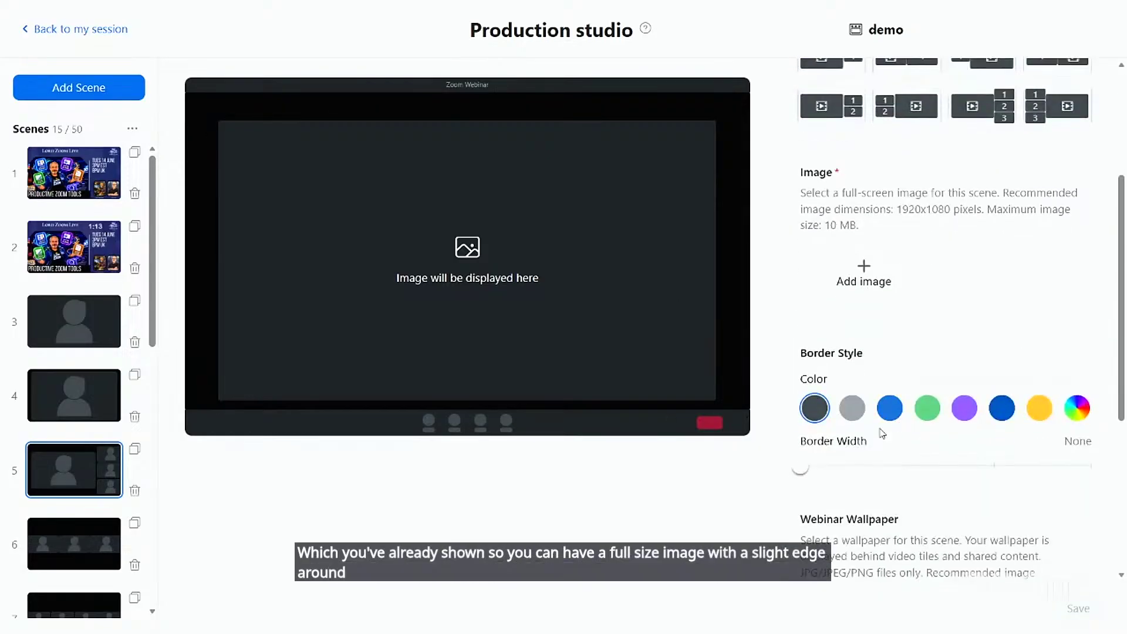
click(896, 468)
click(926, 407)
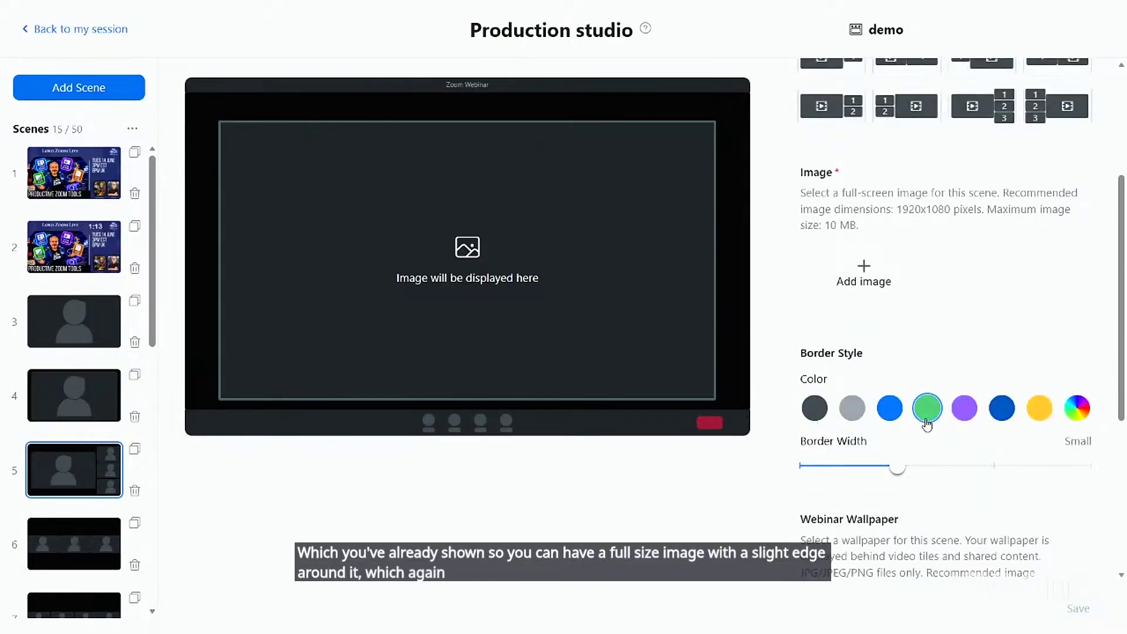
Add "pro streaming.png" from the media library as the scene's image, keeping the suggested crop
scroll(1039, 307, up, 3)
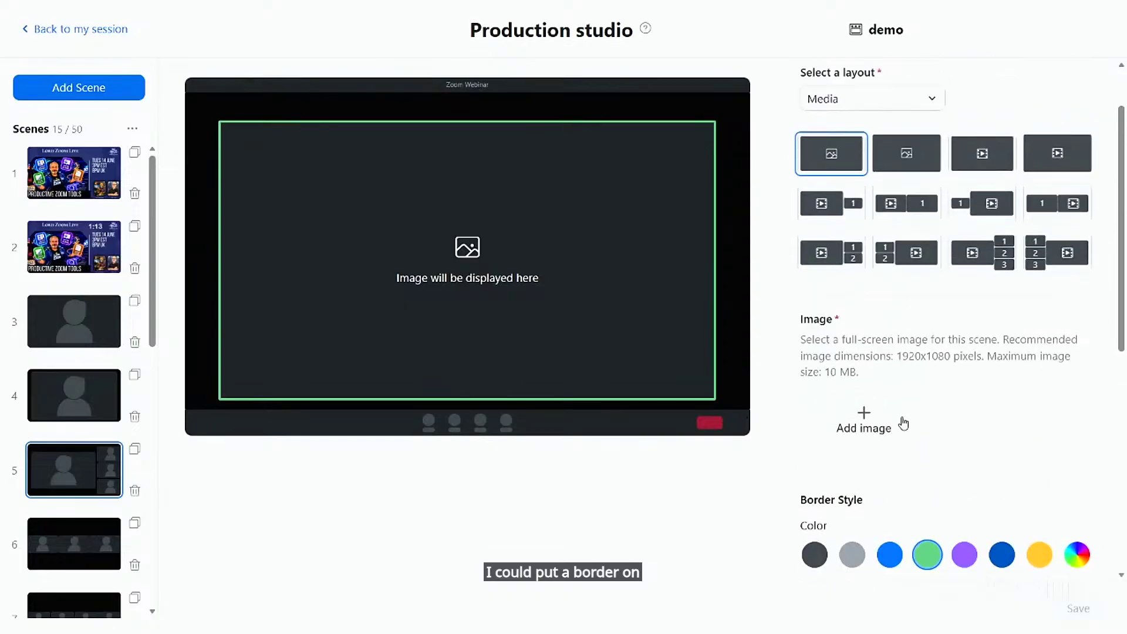
click(895, 427)
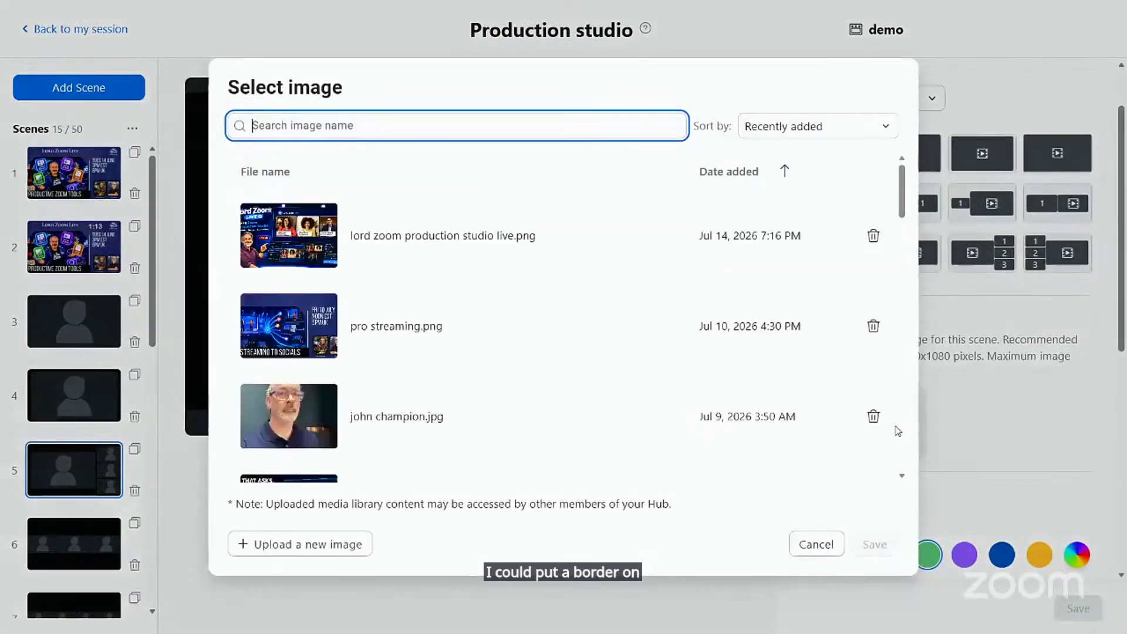
click(291, 336)
click(875, 544)
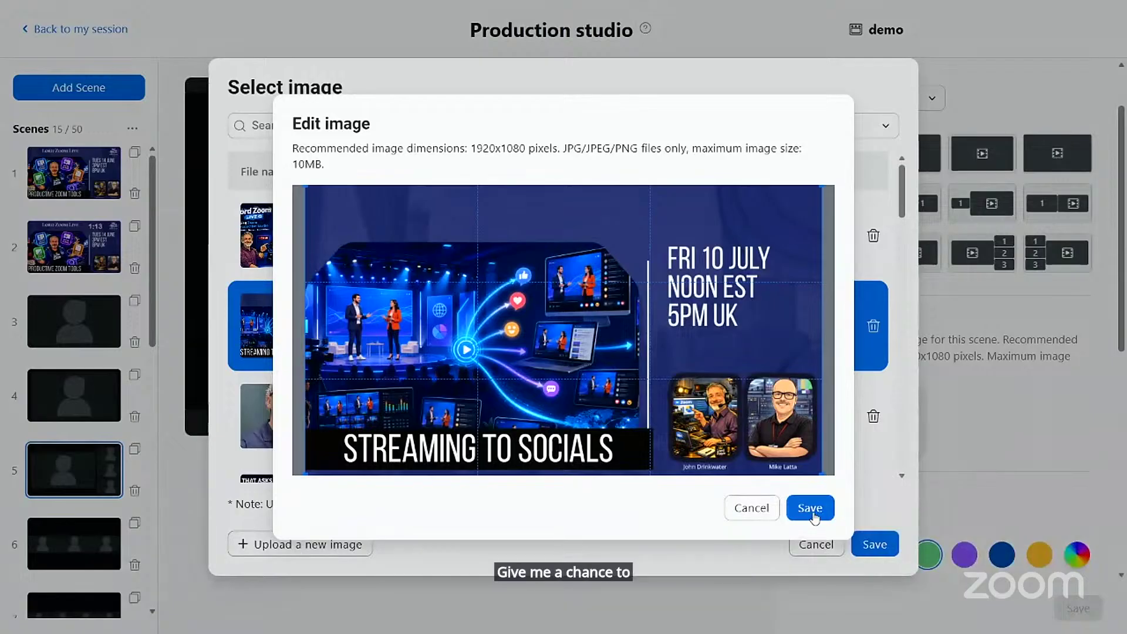
click(810, 510)
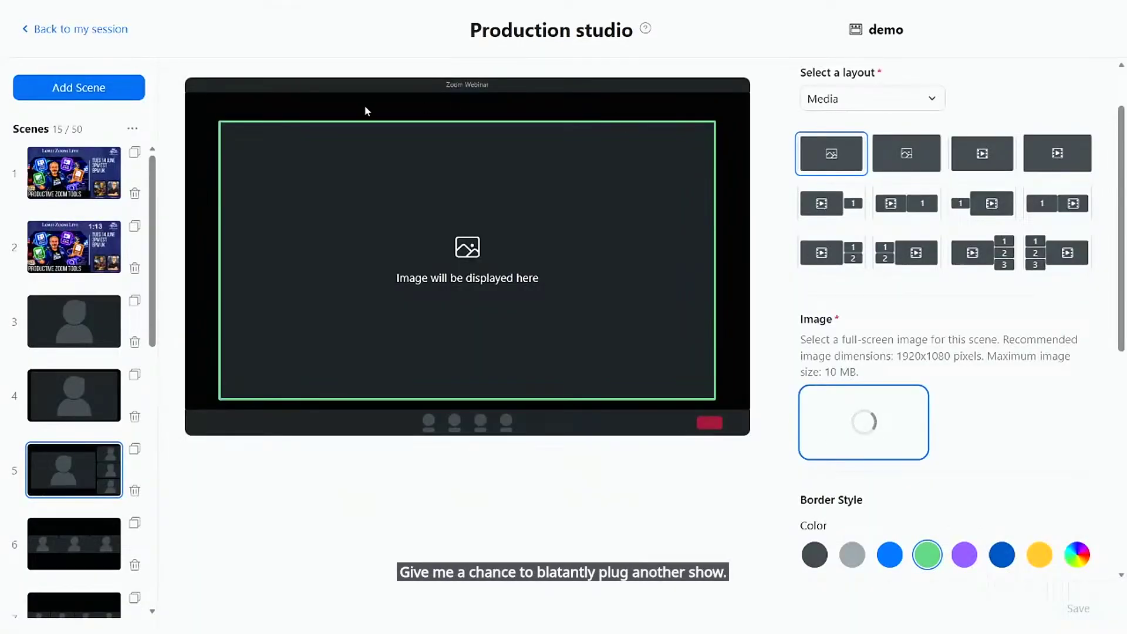
Set the default illustrated musician wallpaper as the webinar wallpaper behind the scene's image
scroll(845, 294, down, 4)
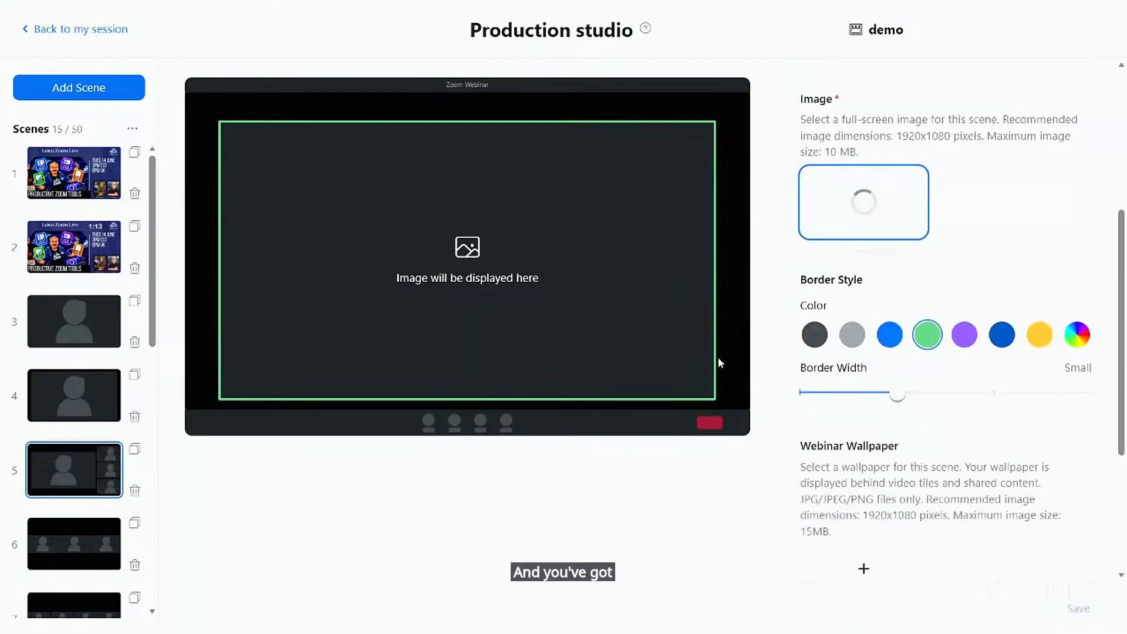
click(863, 567)
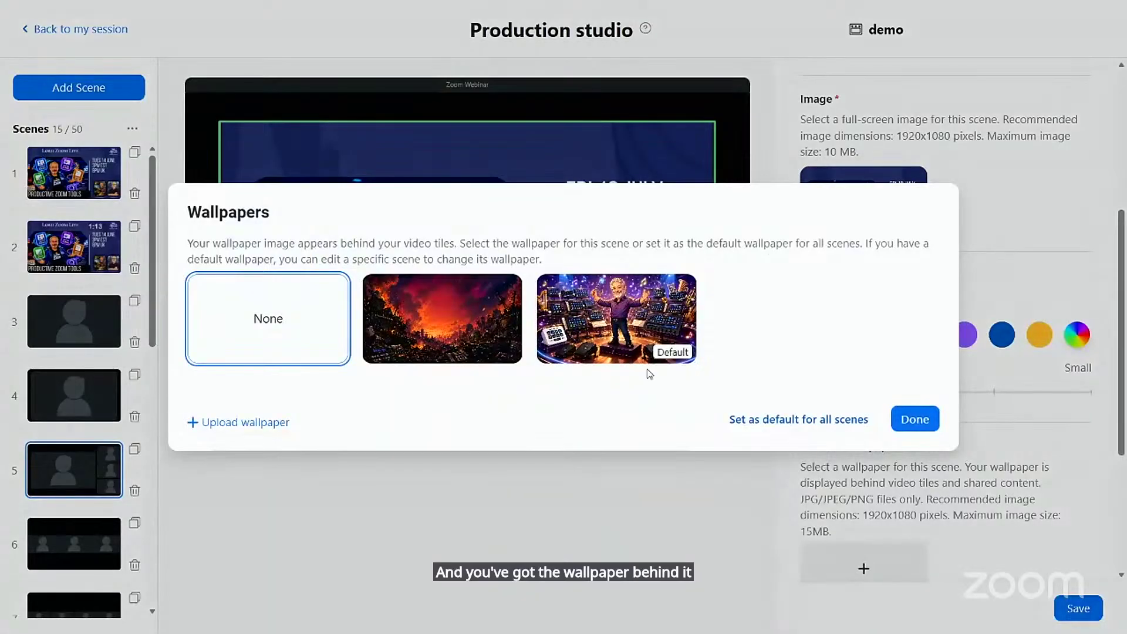
click(671, 360)
click(921, 423)
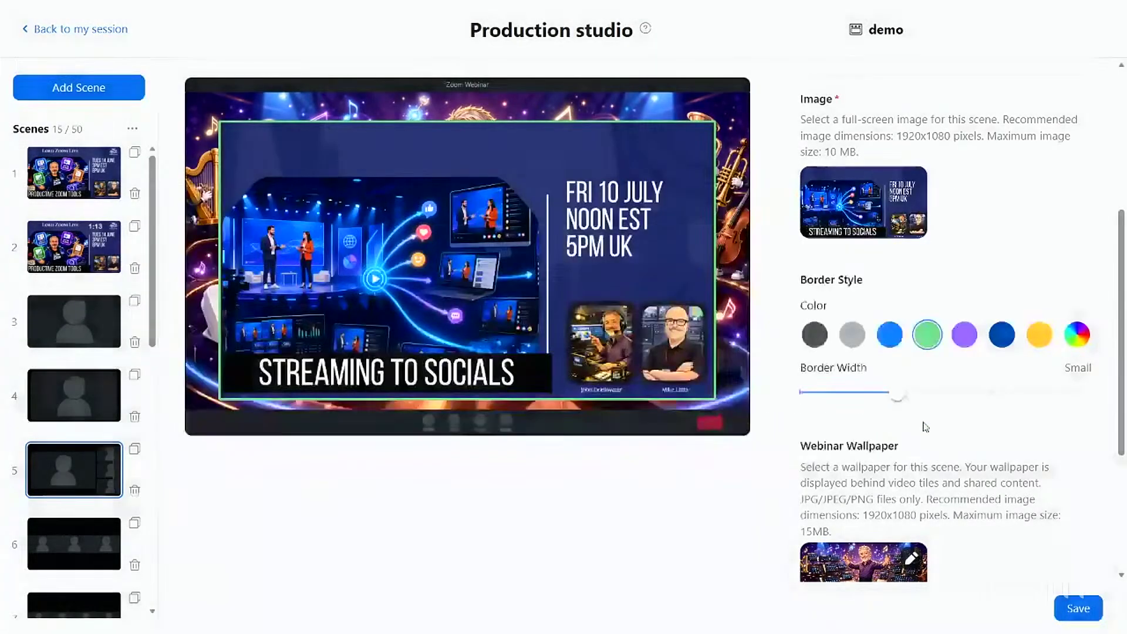
Try the full-screen image layout, then compare the video layout with a margin against the full-screen video layout
scroll(930, 284, up, 1)
scroll(930, 283, up, 3)
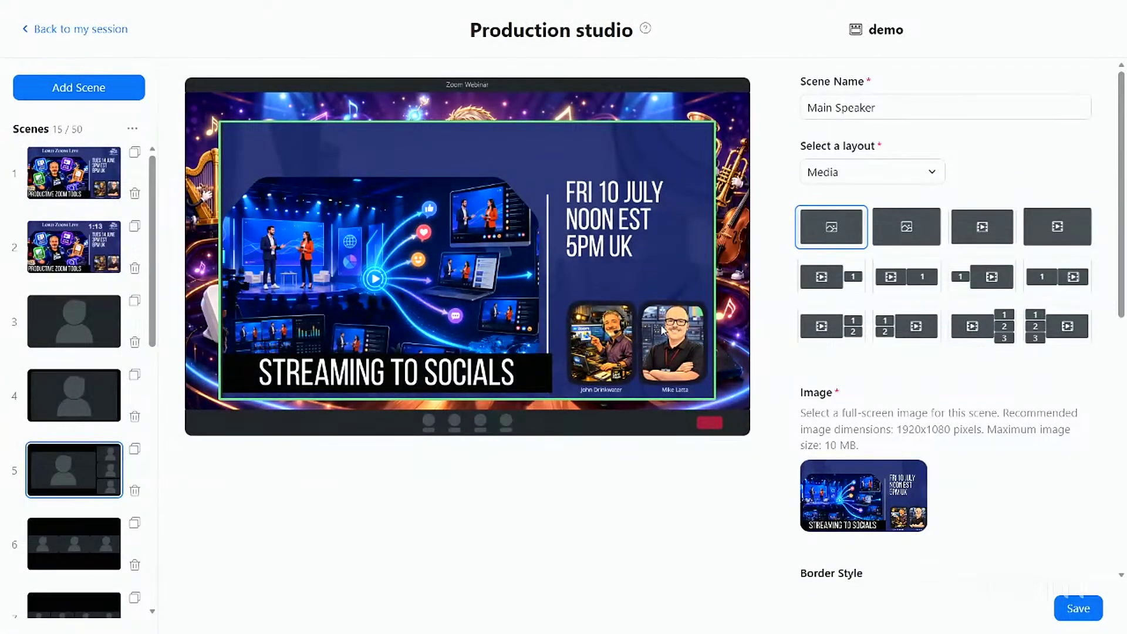
click(907, 226)
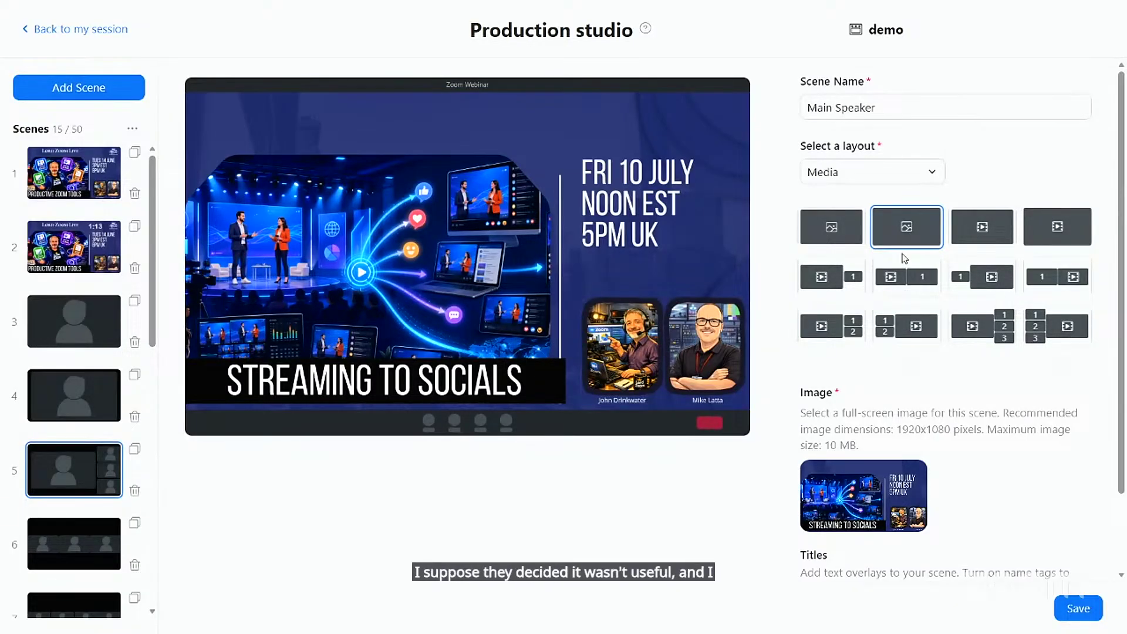
click(991, 230)
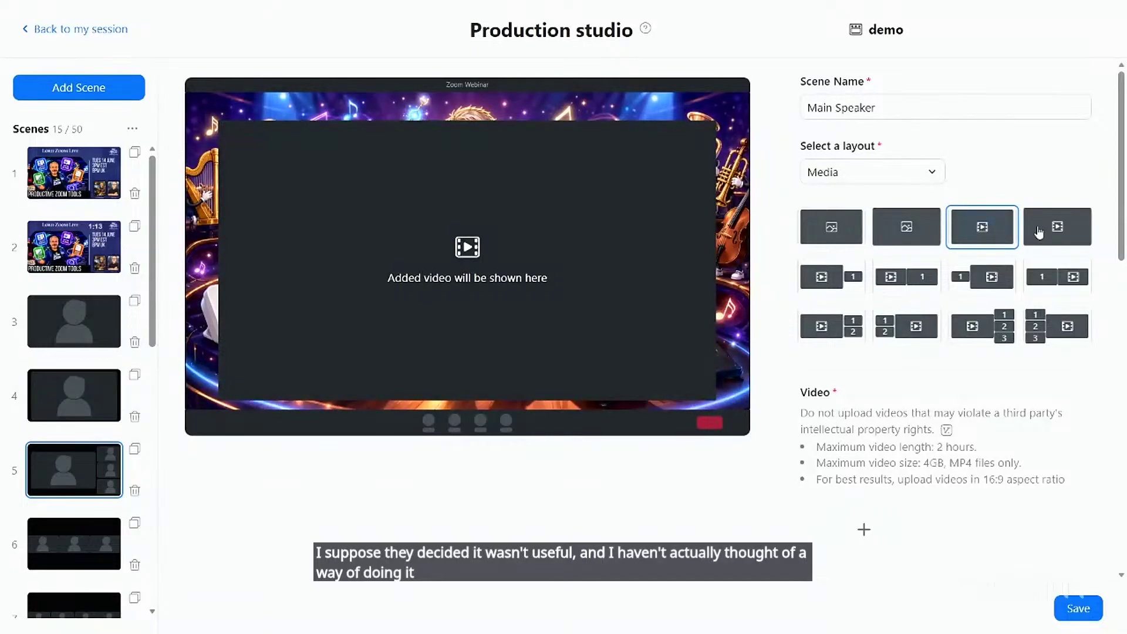
click(1057, 232)
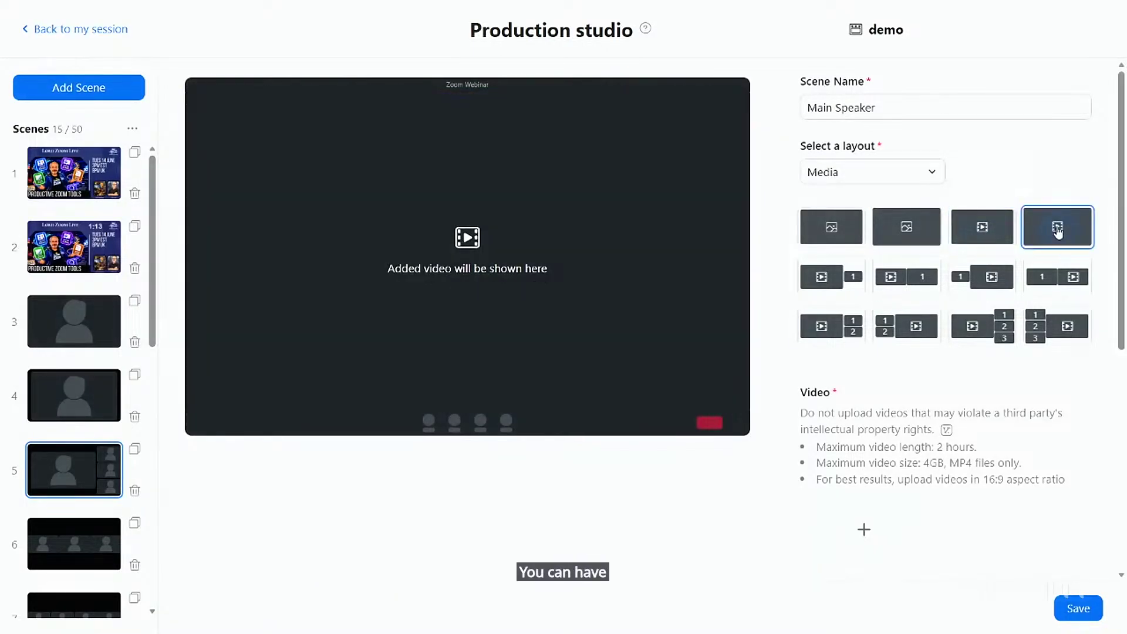
click(991, 230)
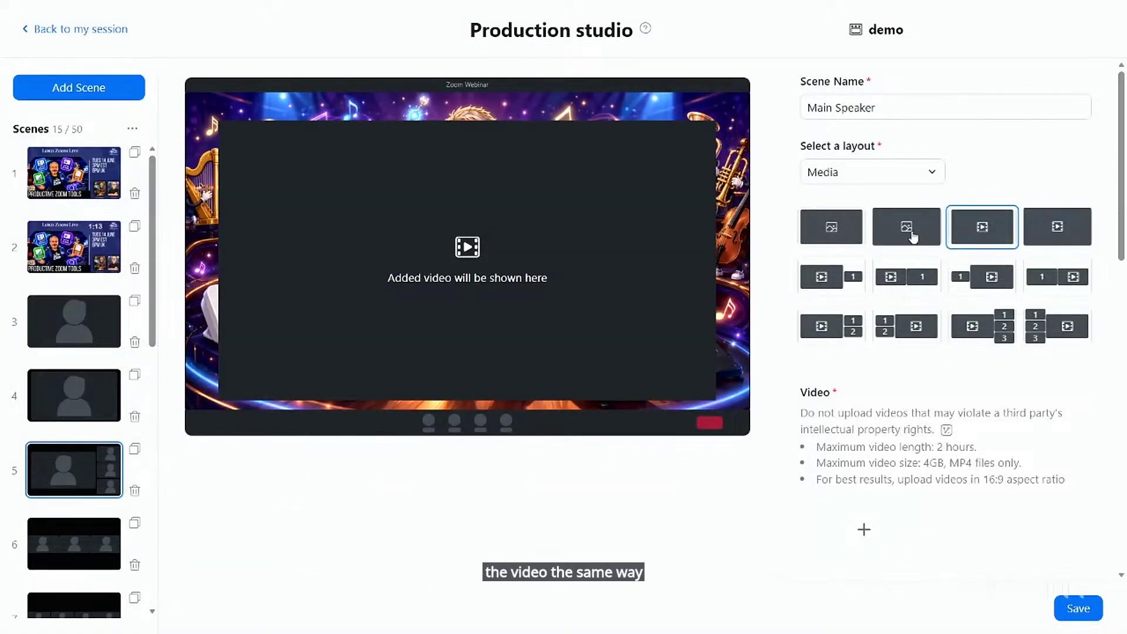
Compare the video layouts with one speaker beside the video and apply the equal-size one with the speaker left of the video
click(828, 280)
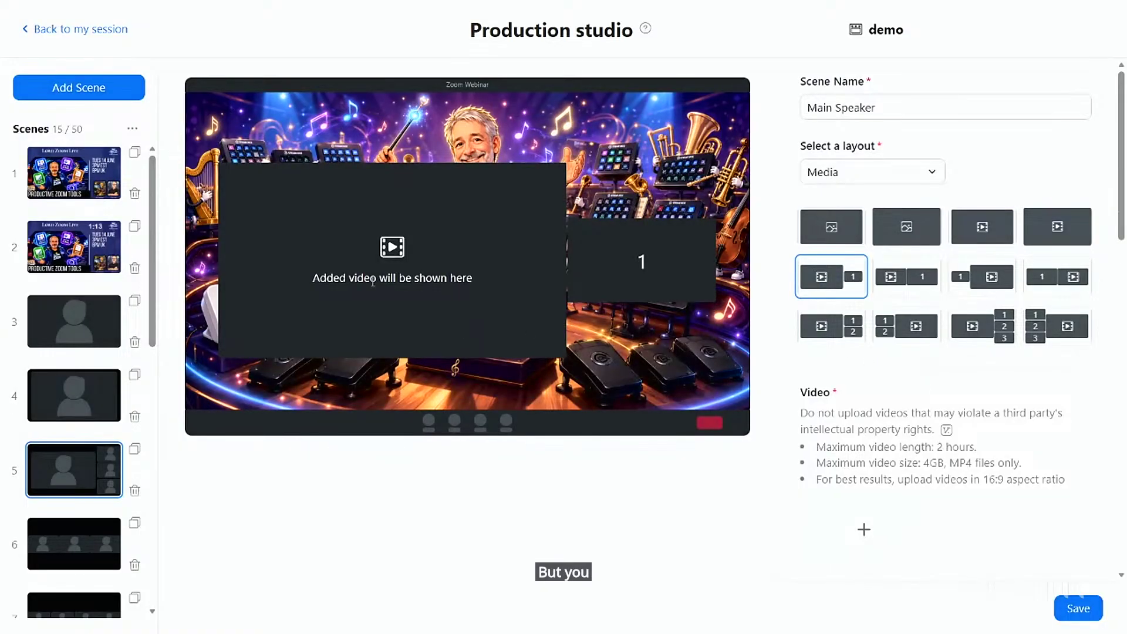
click(919, 292)
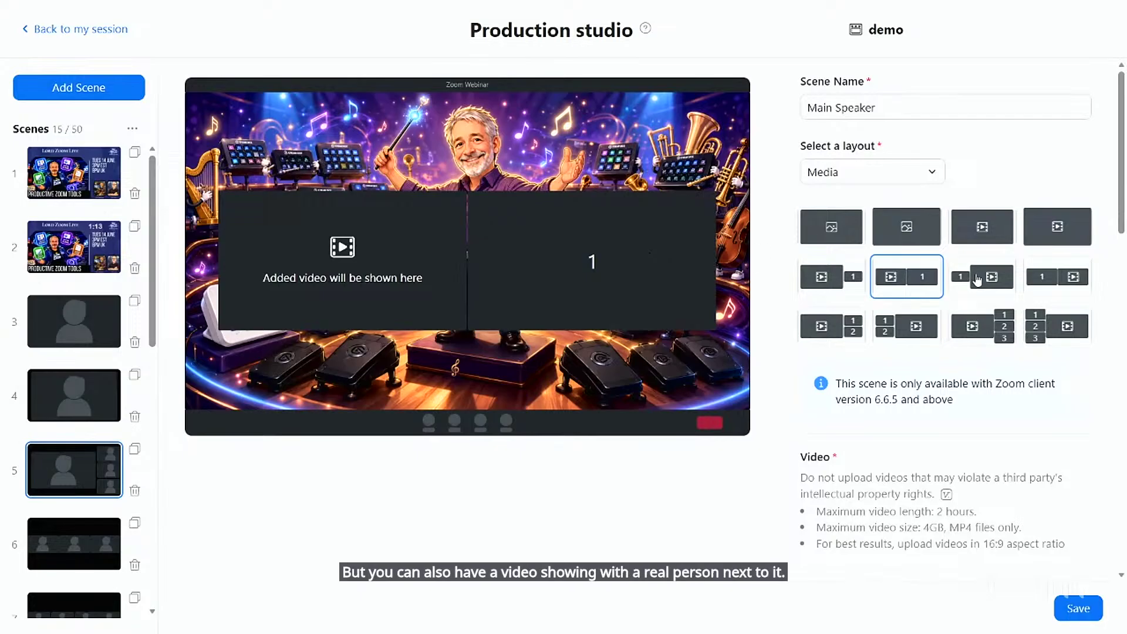
click(977, 280)
click(1058, 279)
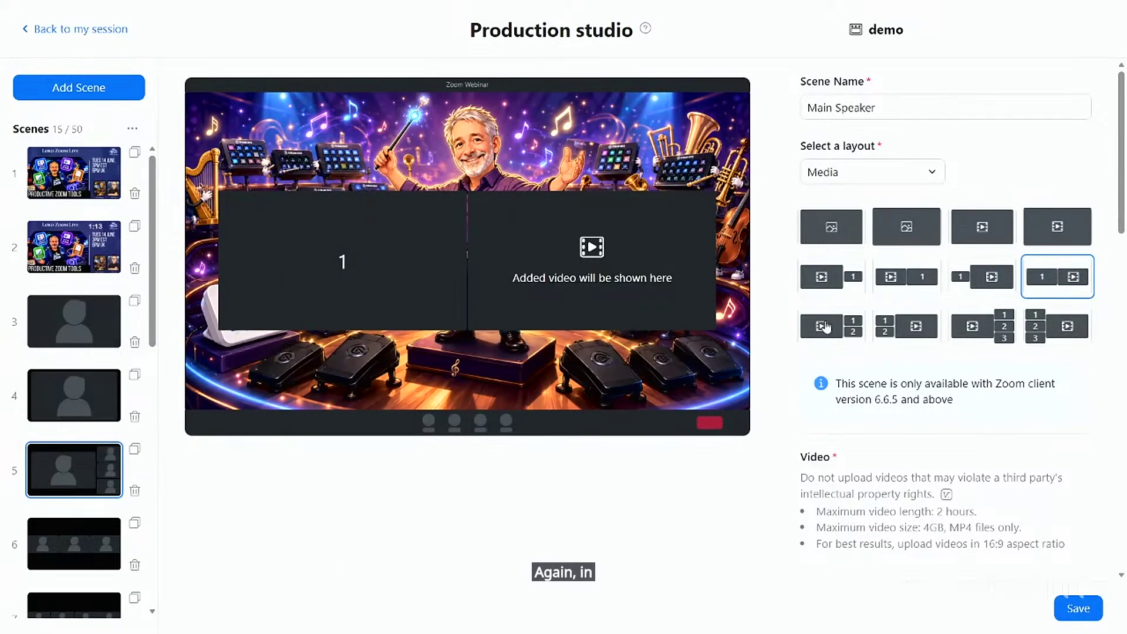
Compare the video layouts with two and three speakers and apply the one with three speakers stacked left of the video
click(825, 327)
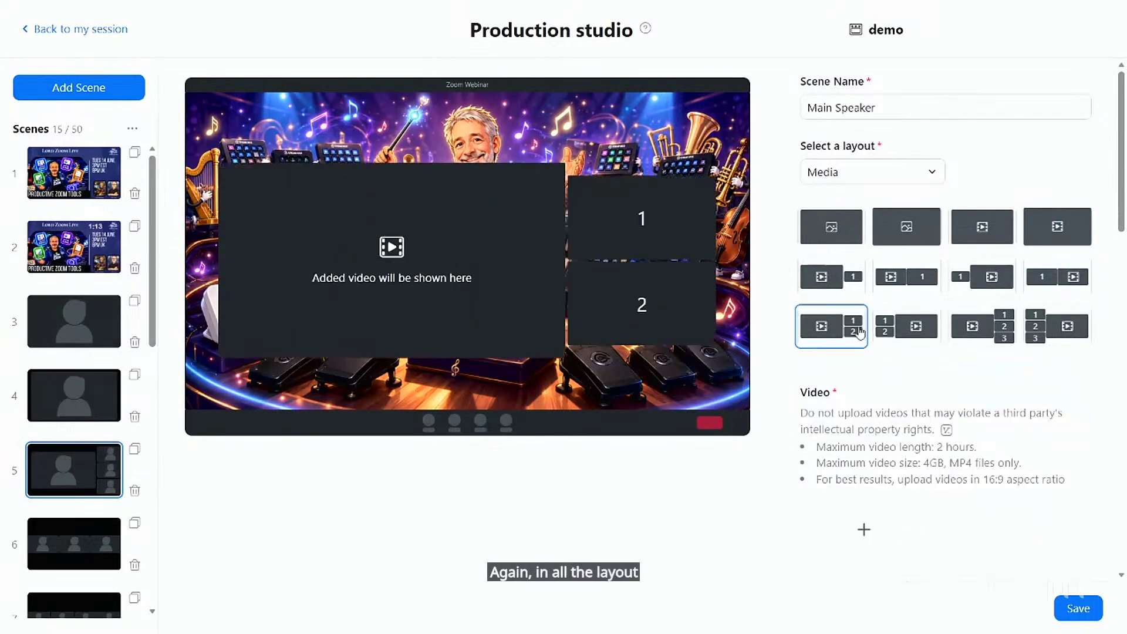
click(915, 332)
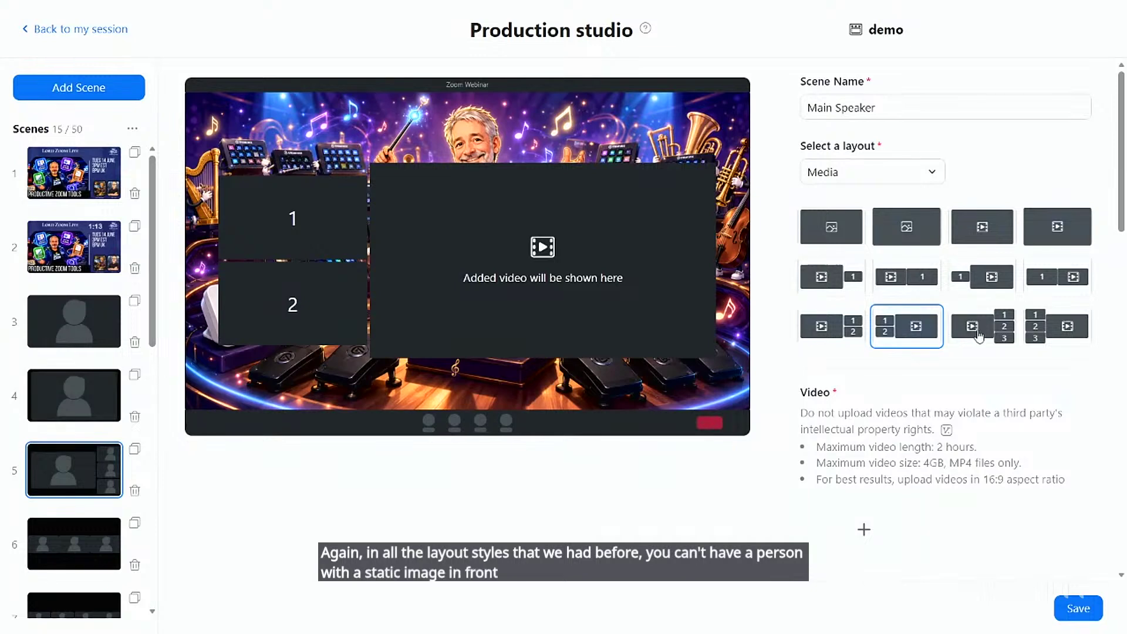
click(978, 335)
click(1065, 326)
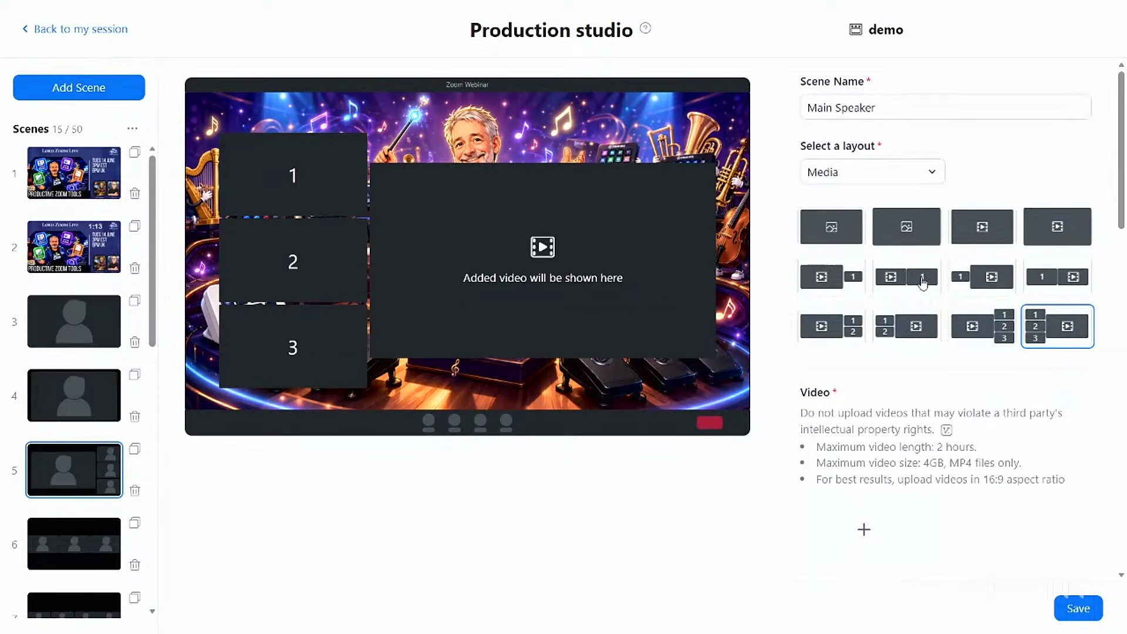
Assign the host as the scene speaker for video tile 1
scroll(916, 277, down, 1)
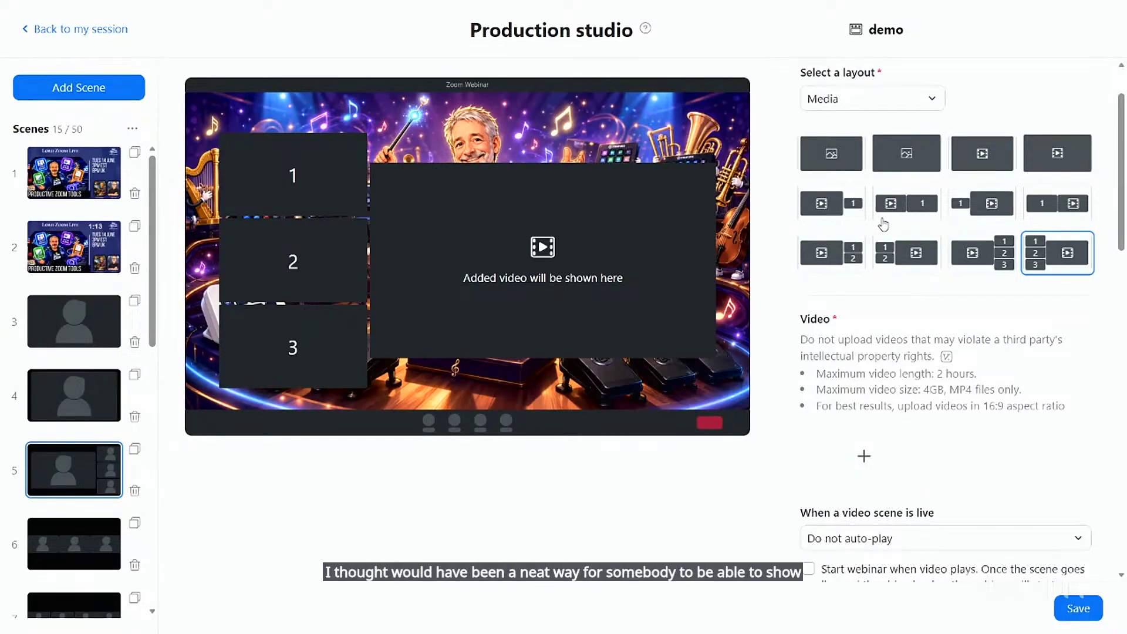
scroll(884, 224, down, 1)
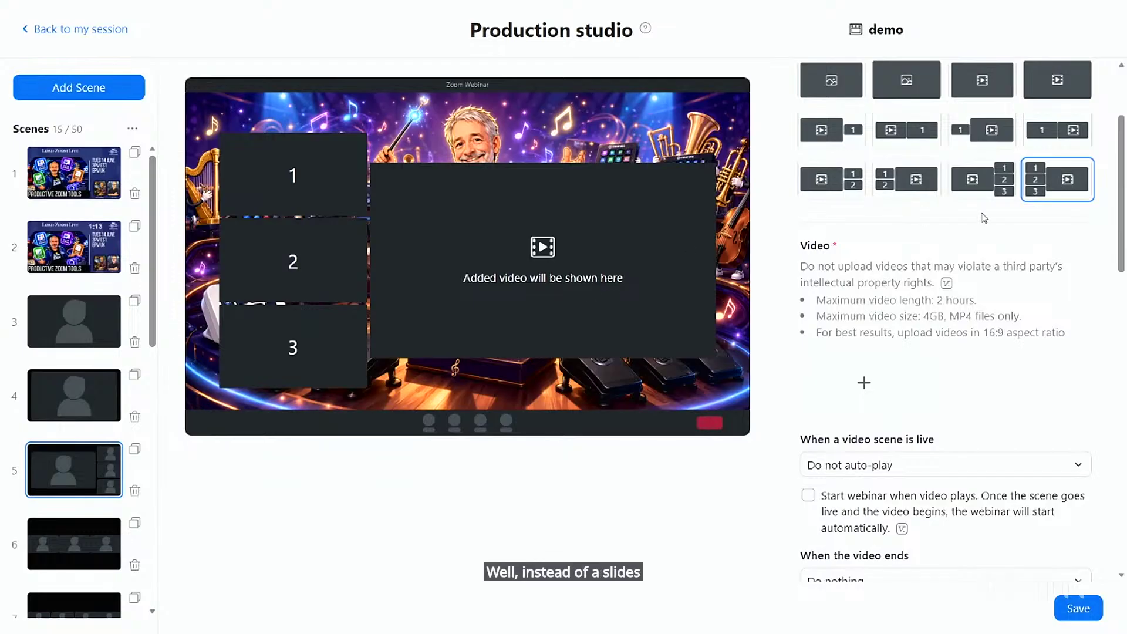
scroll(982, 217, down, 6)
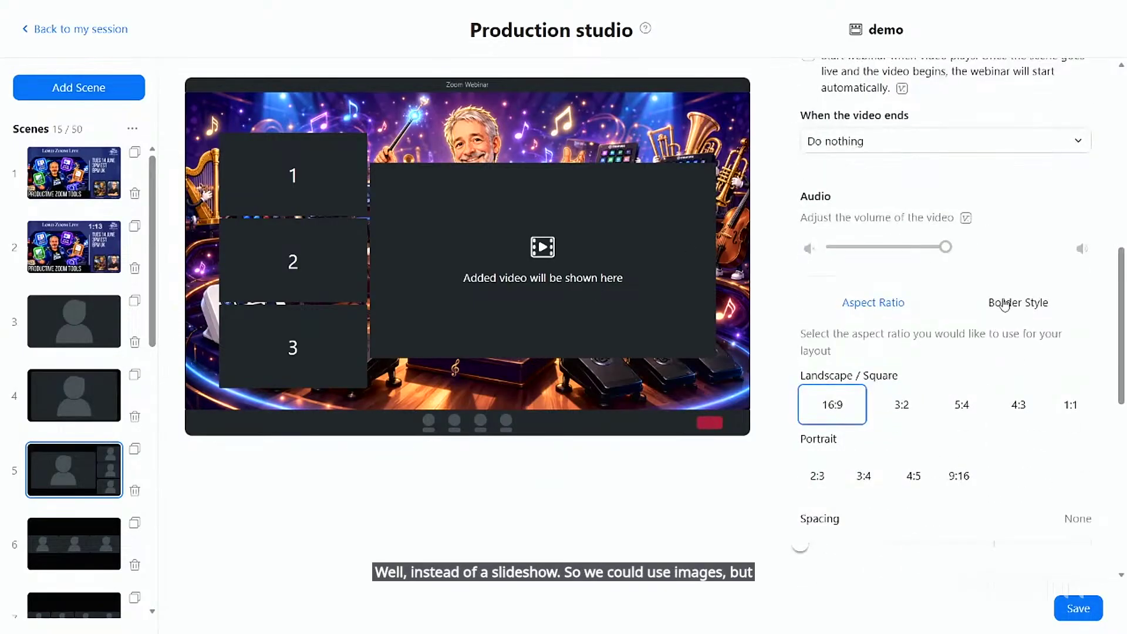
click(1002, 302)
scroll(923, 389, down, 7)
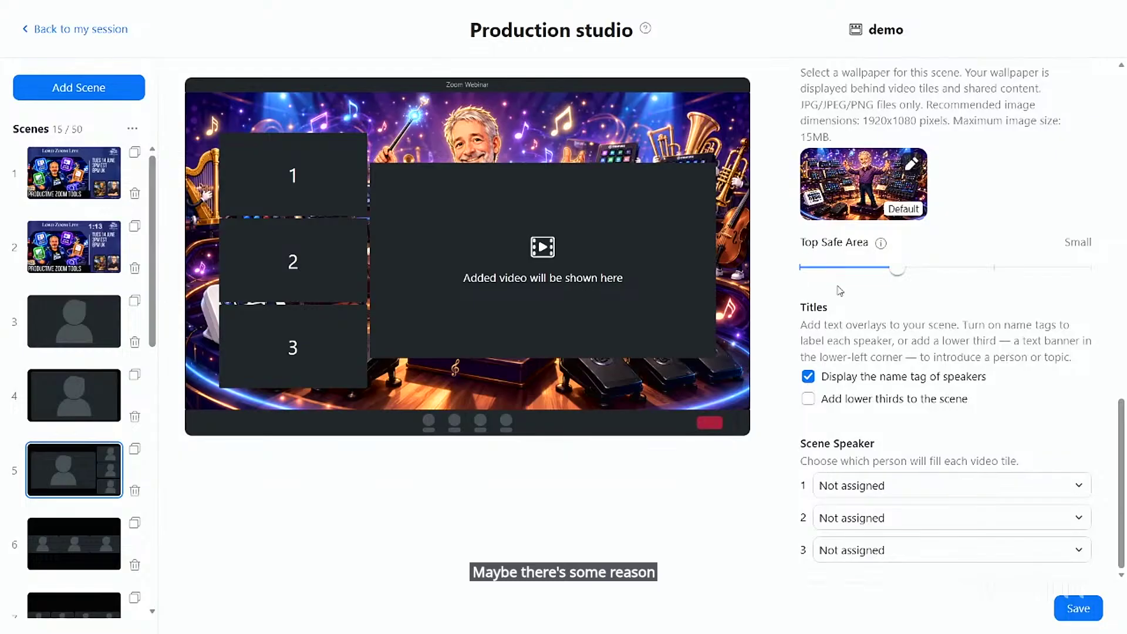
click(900, 485)
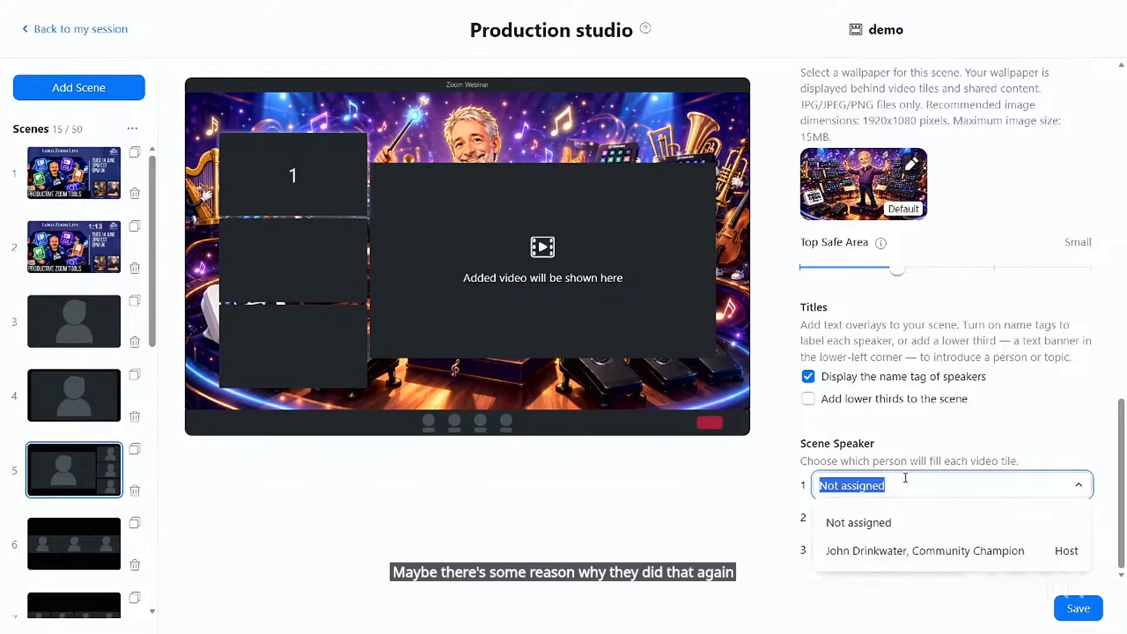
click(916, 550)
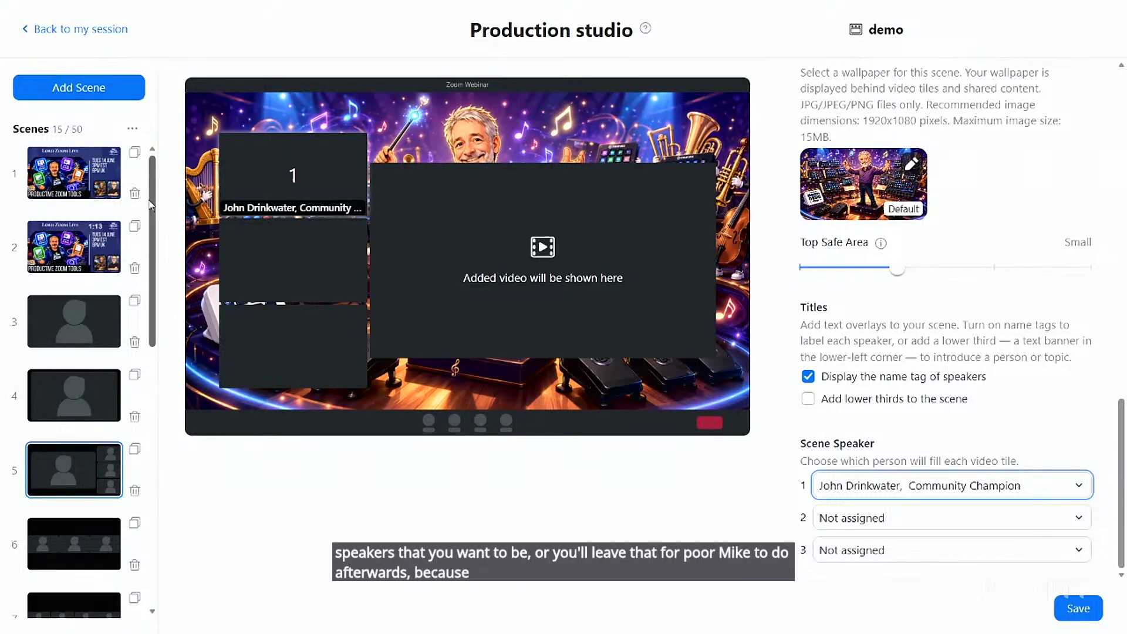
drag(153, 202, 151, 459)
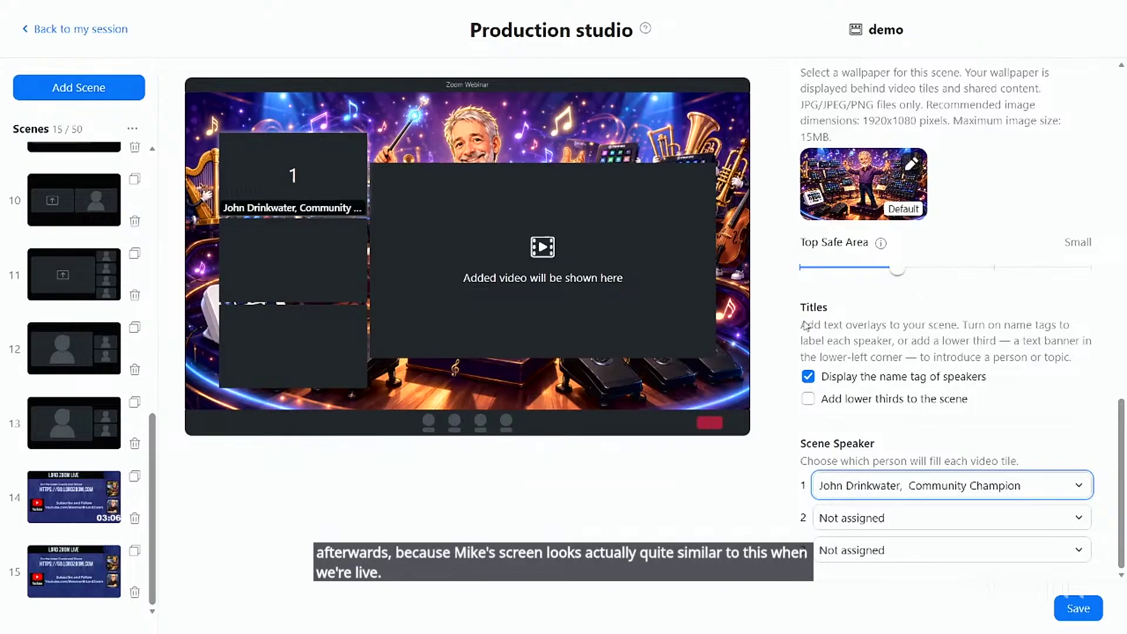
scroll(1012, 417, up, 10)
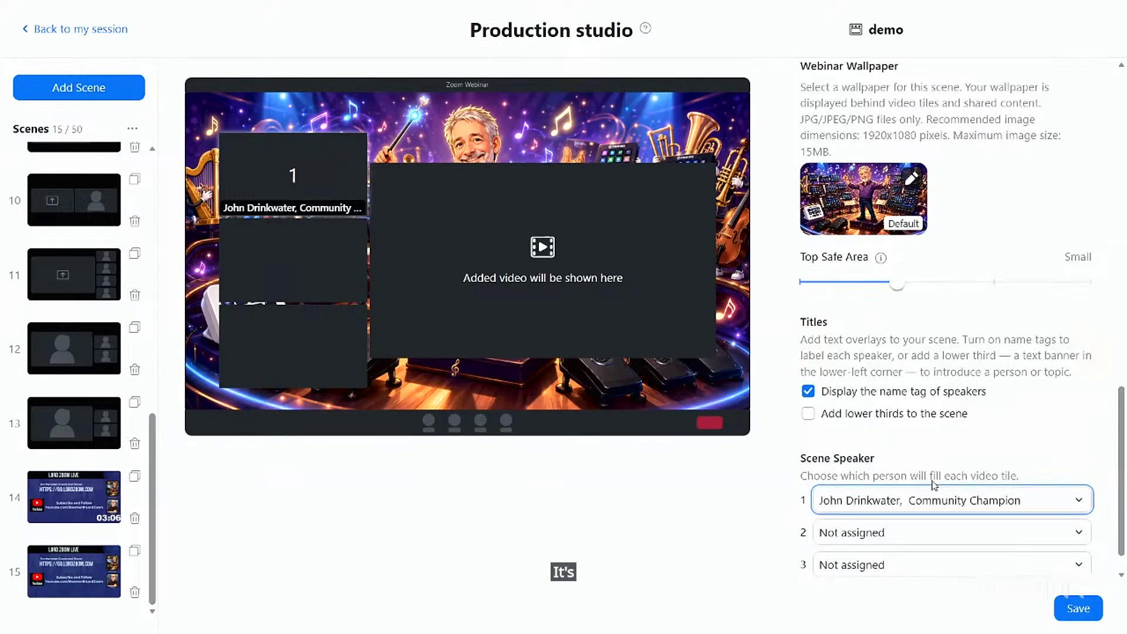
scroll(1016, 406, up, 3)
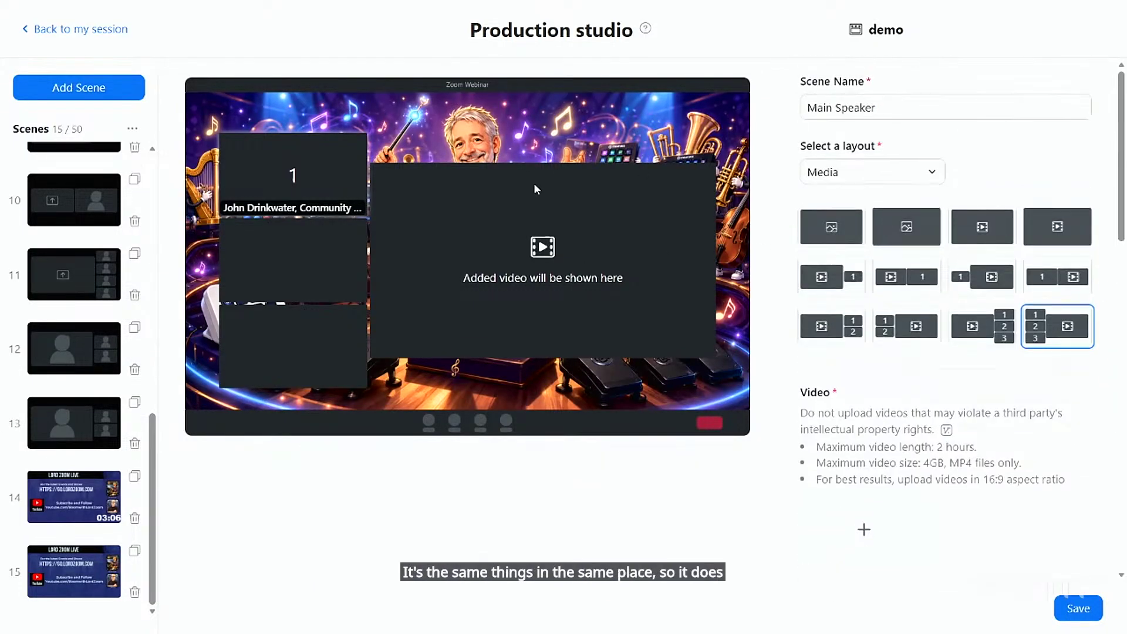
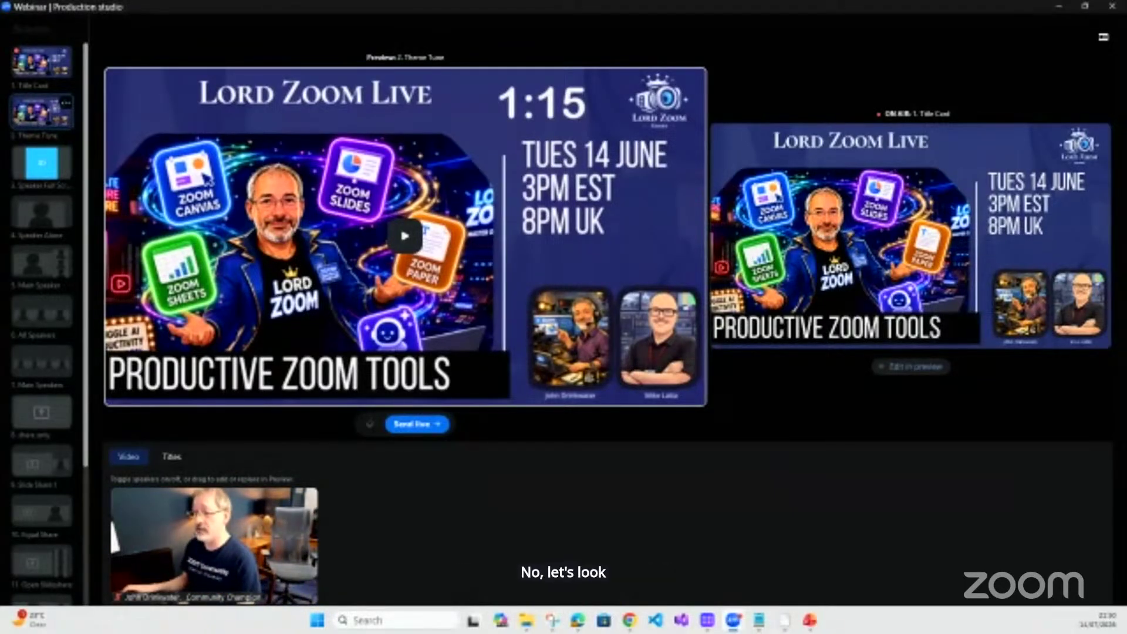
Compare the Title Card and Theme Tune scenes in the live studio's preview and send Theme Tune live
mouse_move(219, 153)
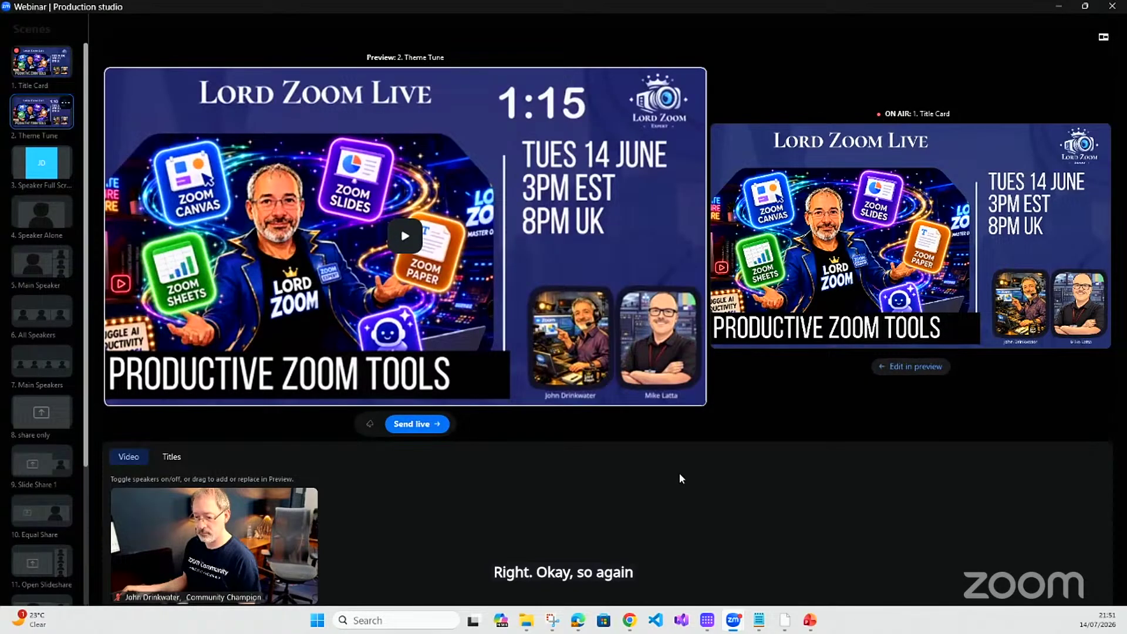
click(36, 68)
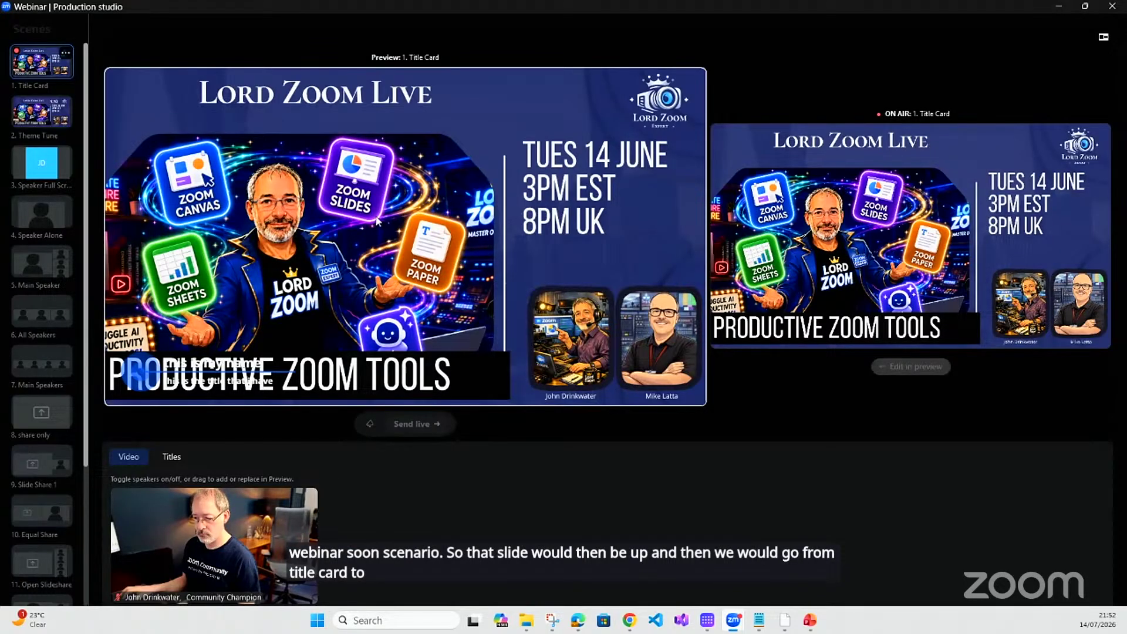
click(59, 125)
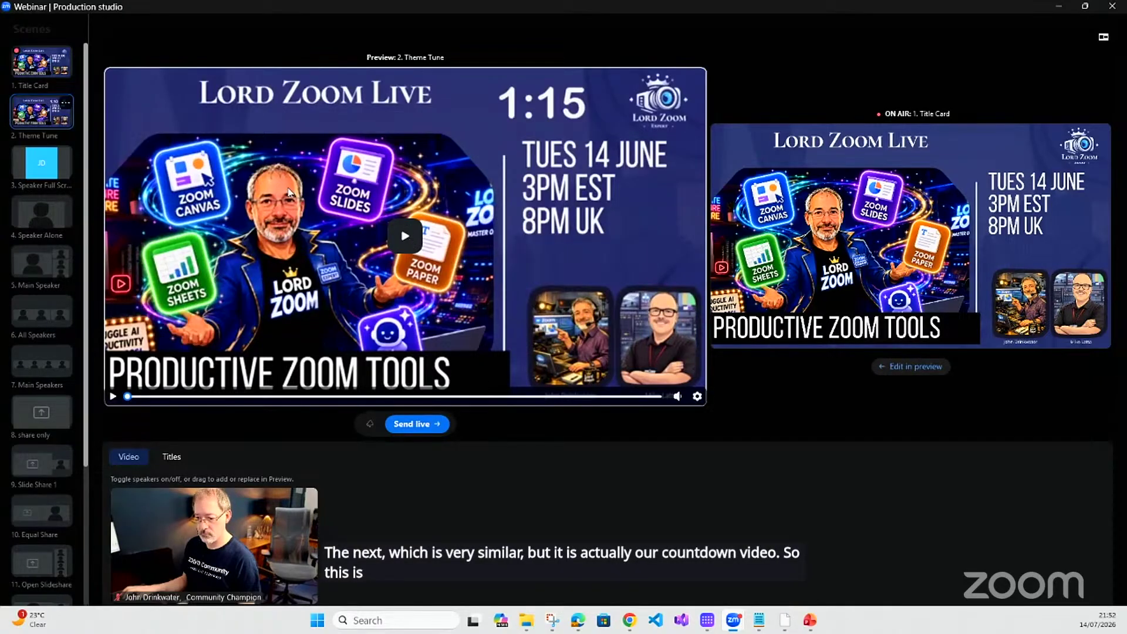
click(38, 66)
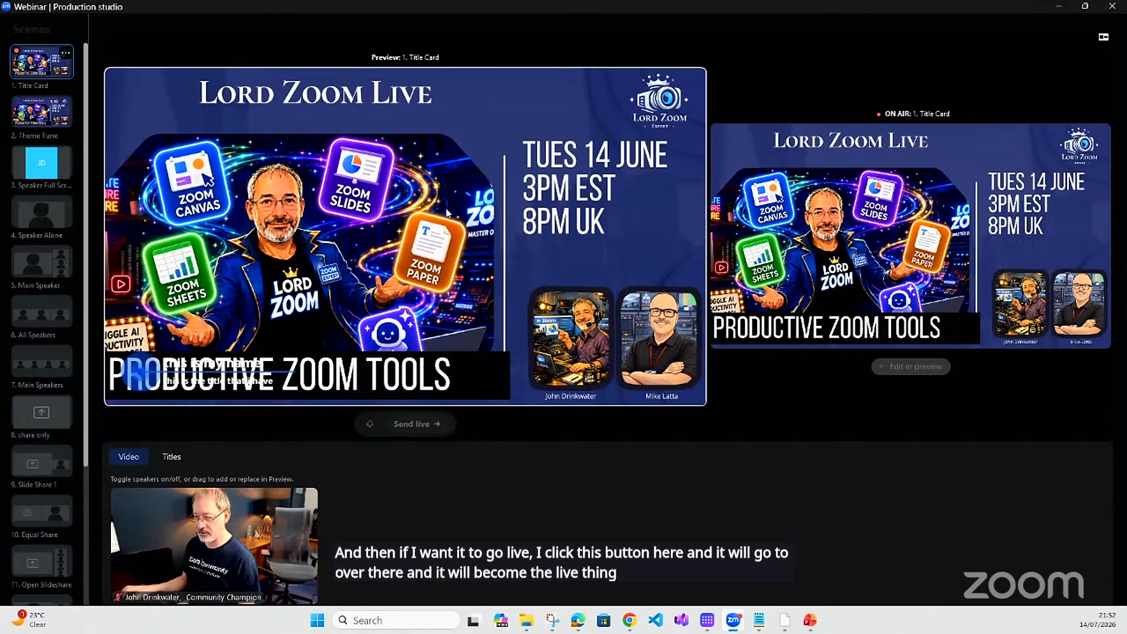
click(33, 117)
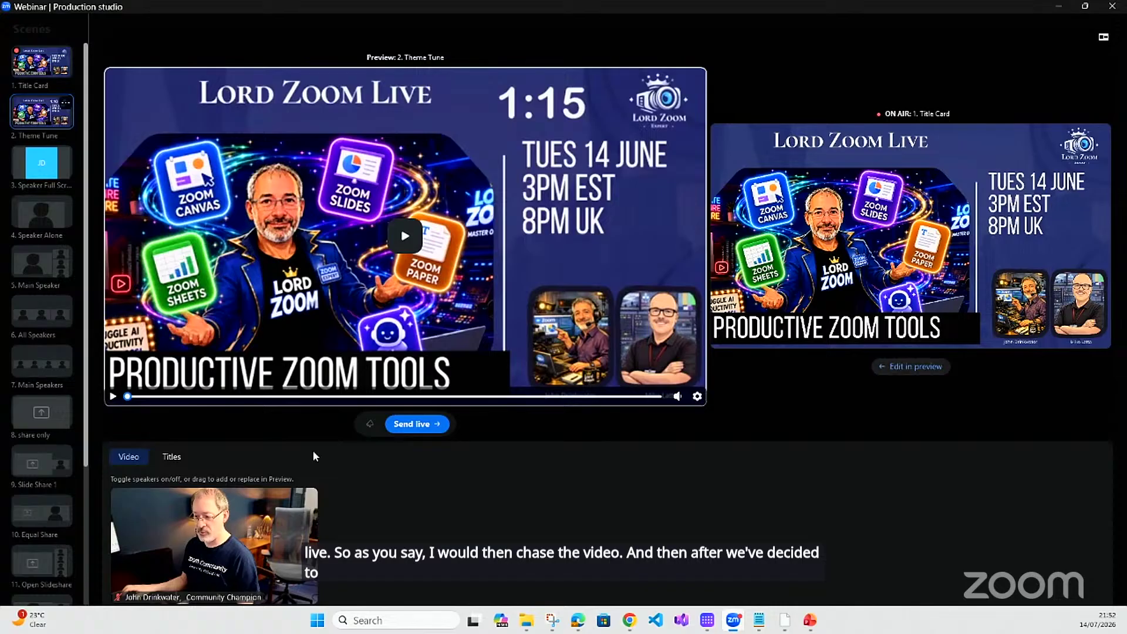
click(401, 425)
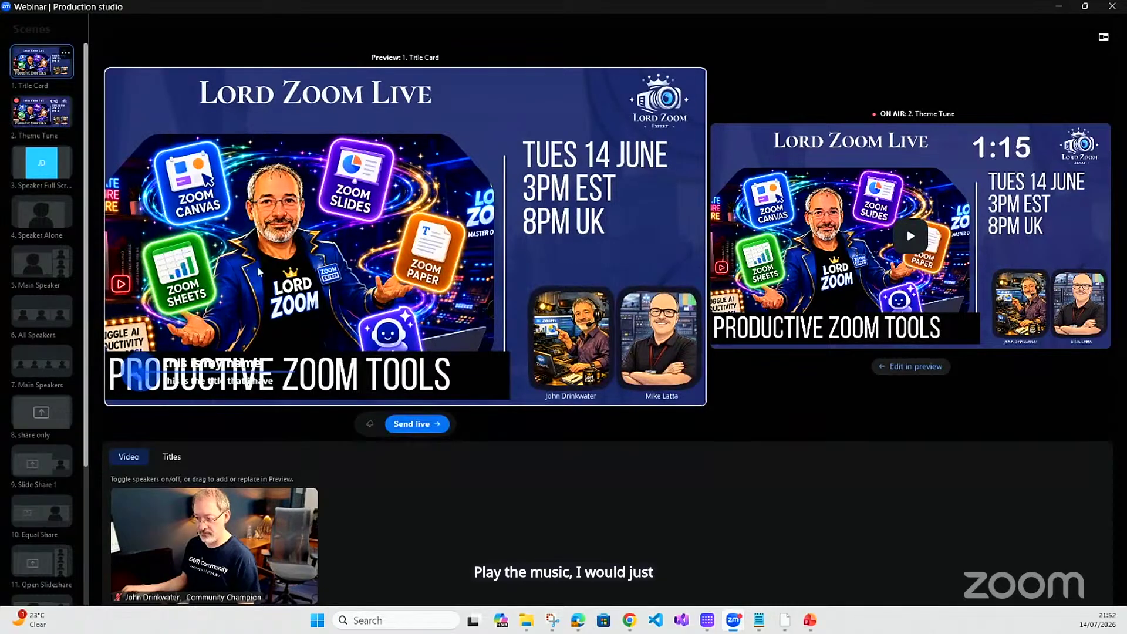
Check the end-of-video options of the on-air Theme Tune countdown and start playing the video
mouse_move(894, 229)
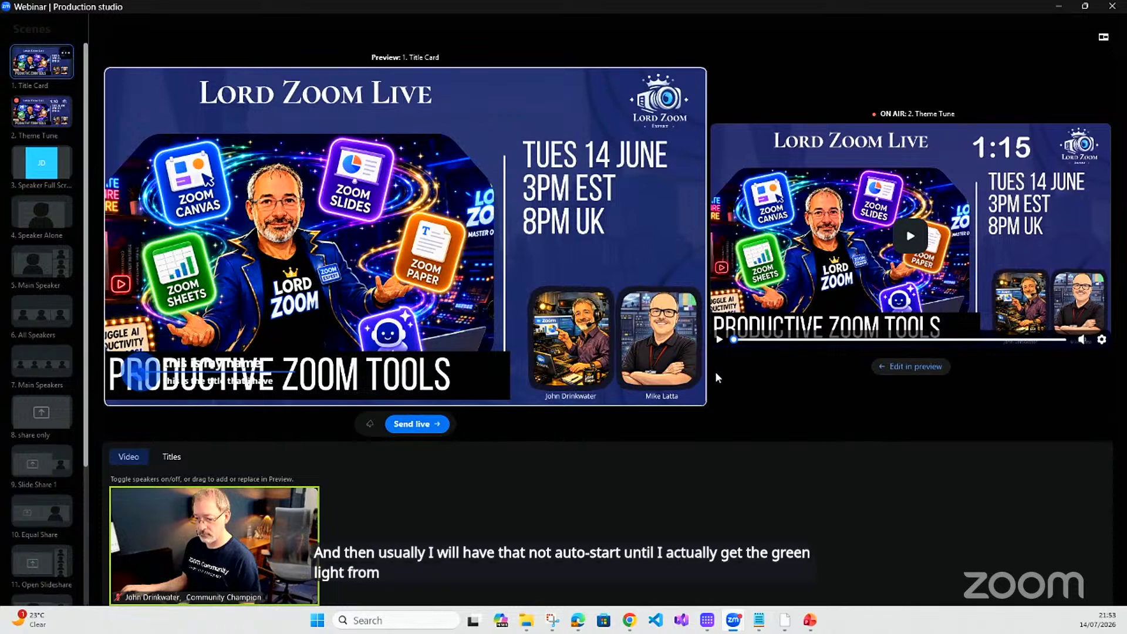
click(1101, 340)
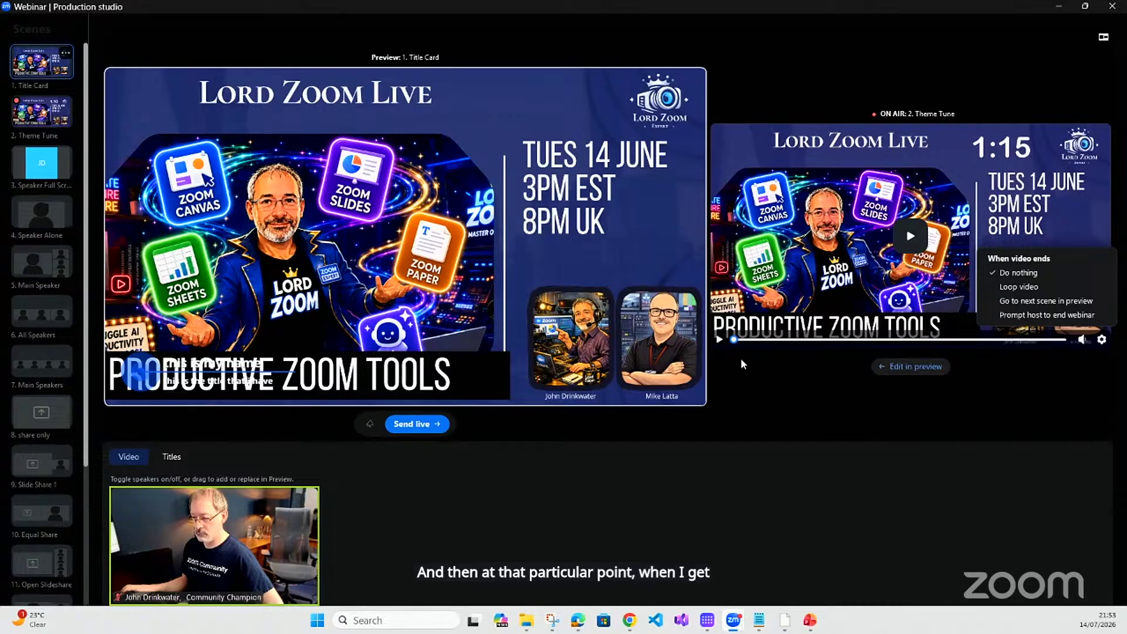
click(718, 340)
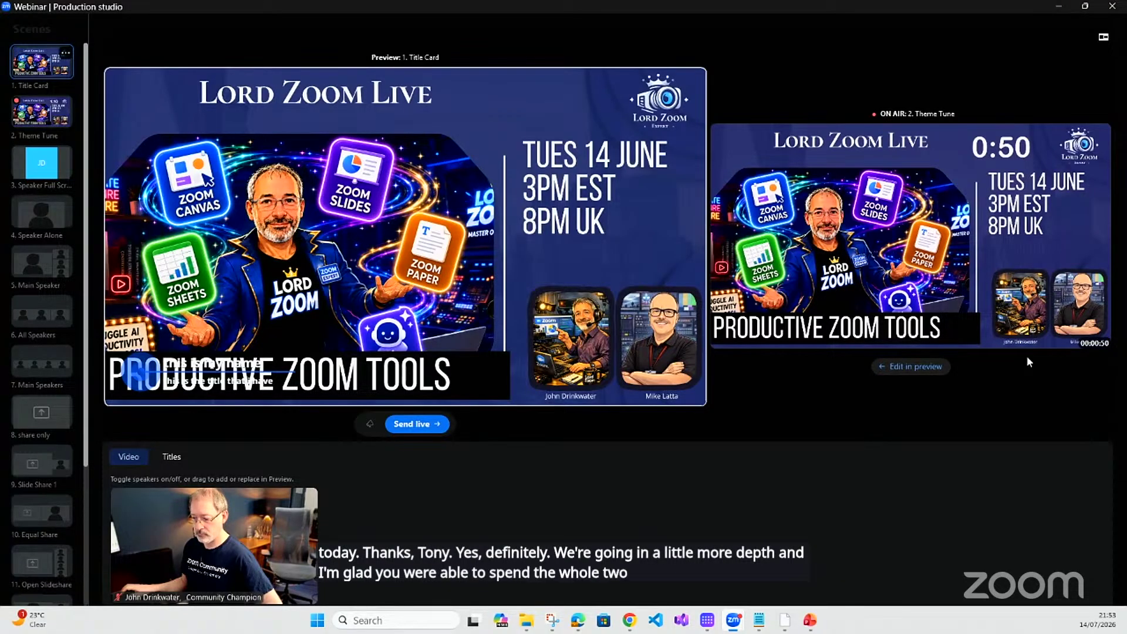
mouse_move(886, 145)
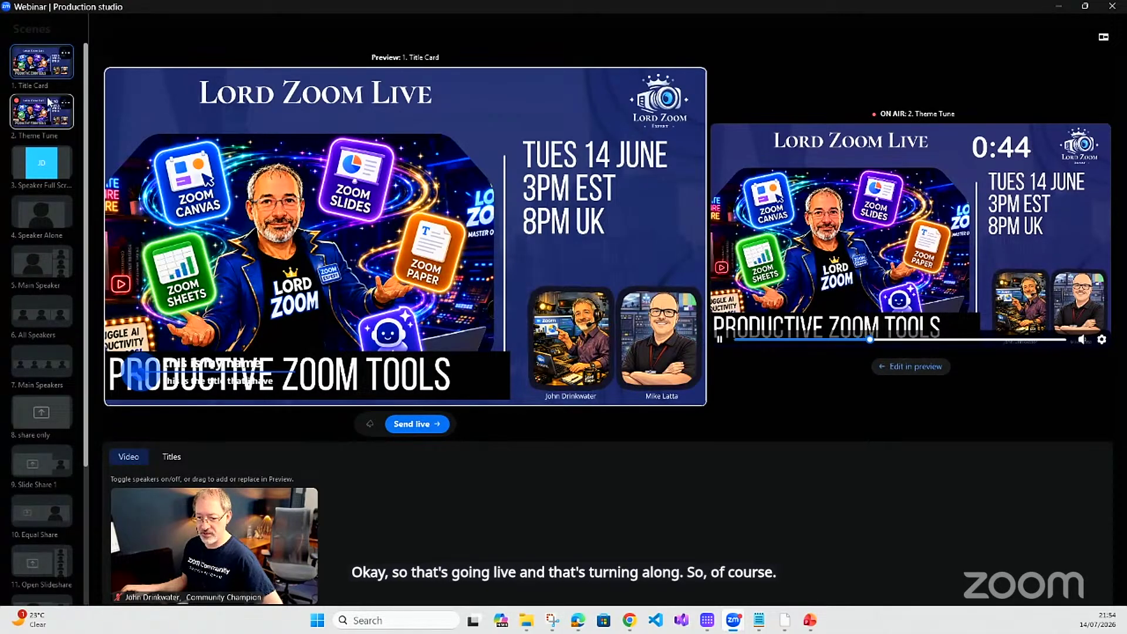
Load the Speaker Full Screen scene into the preview and look at the speaker replacement choices without replacing anyone
click(30, 157)
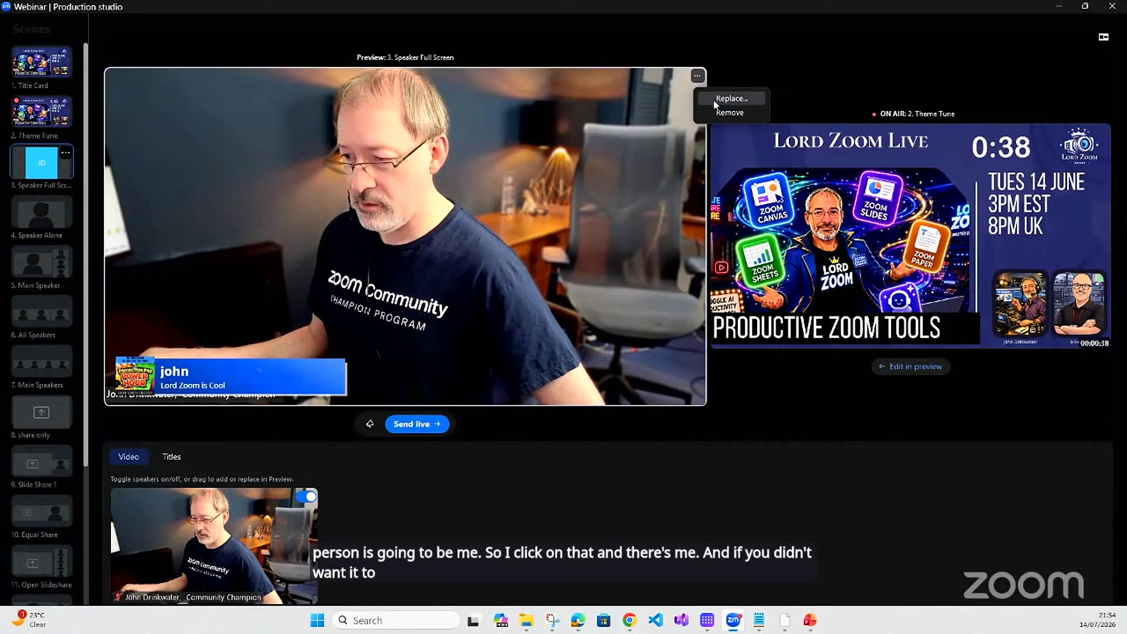
click(727, 99)
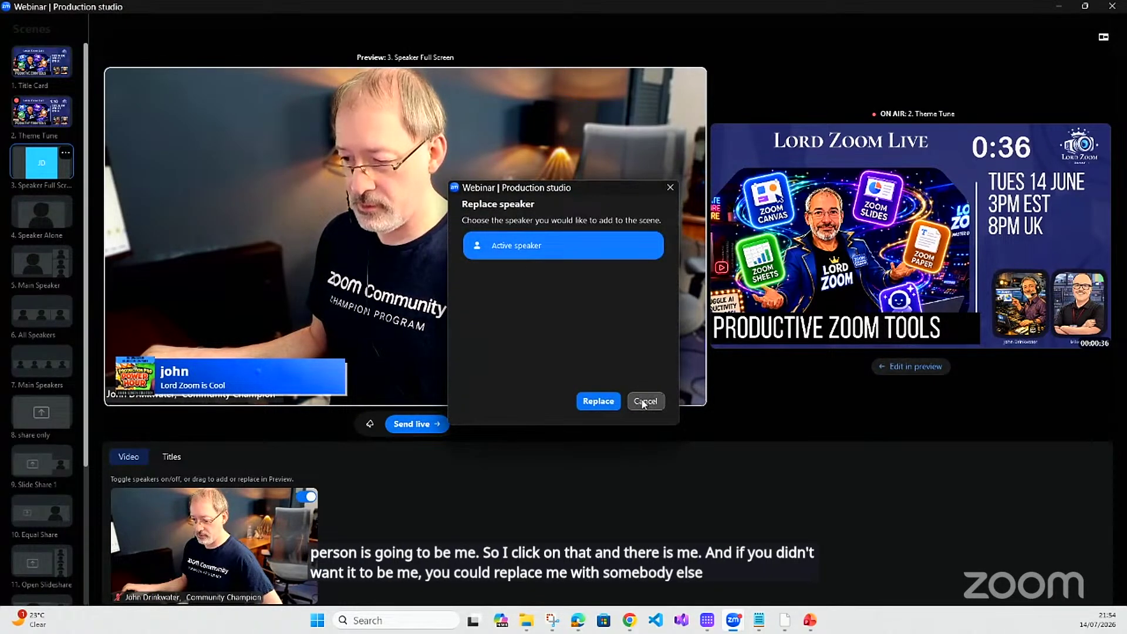
click(644, 402)
Remove the speaker from the previewed Speaker Full Screen scene and add them back, switching their video off and on again
click(697, 77)
click(704, 115)
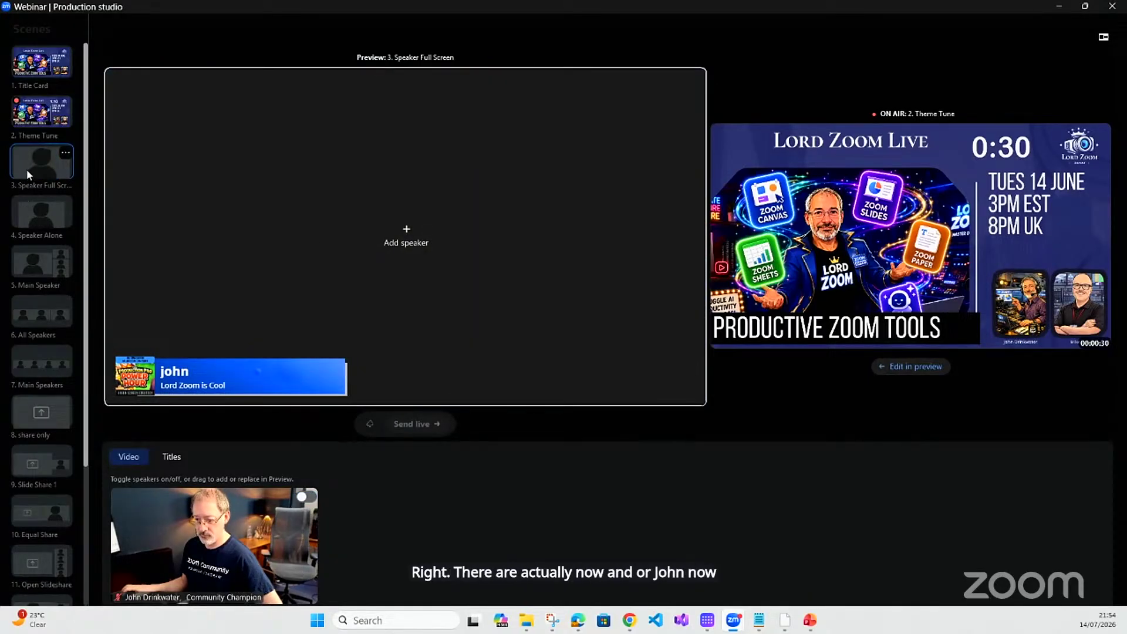
click(305, 499)
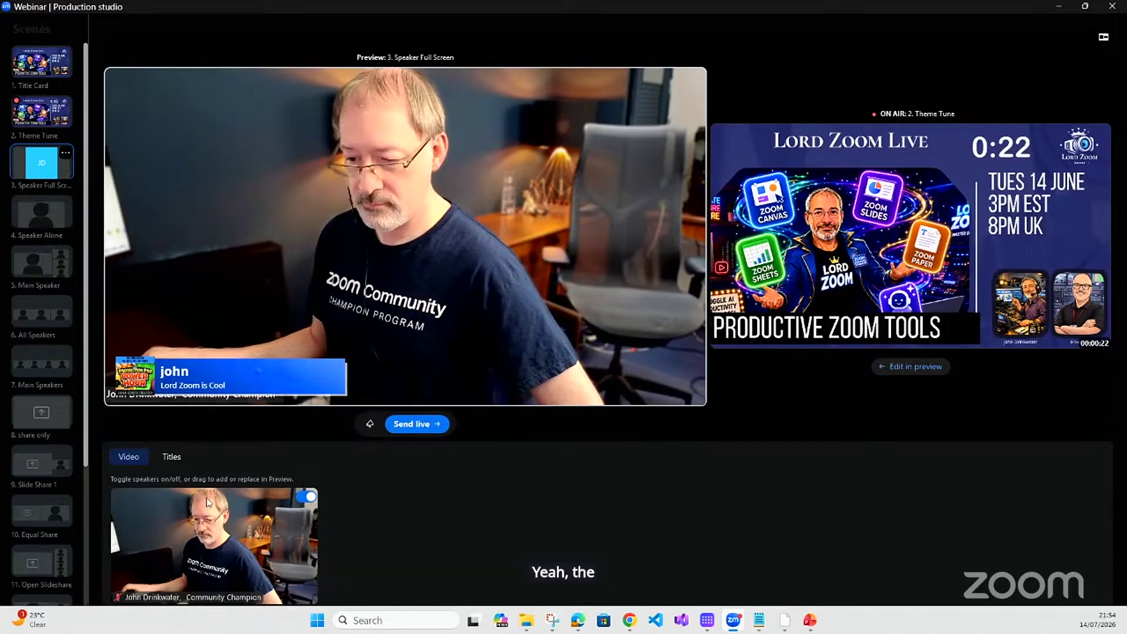
click(303, 498)
click(302, 498)
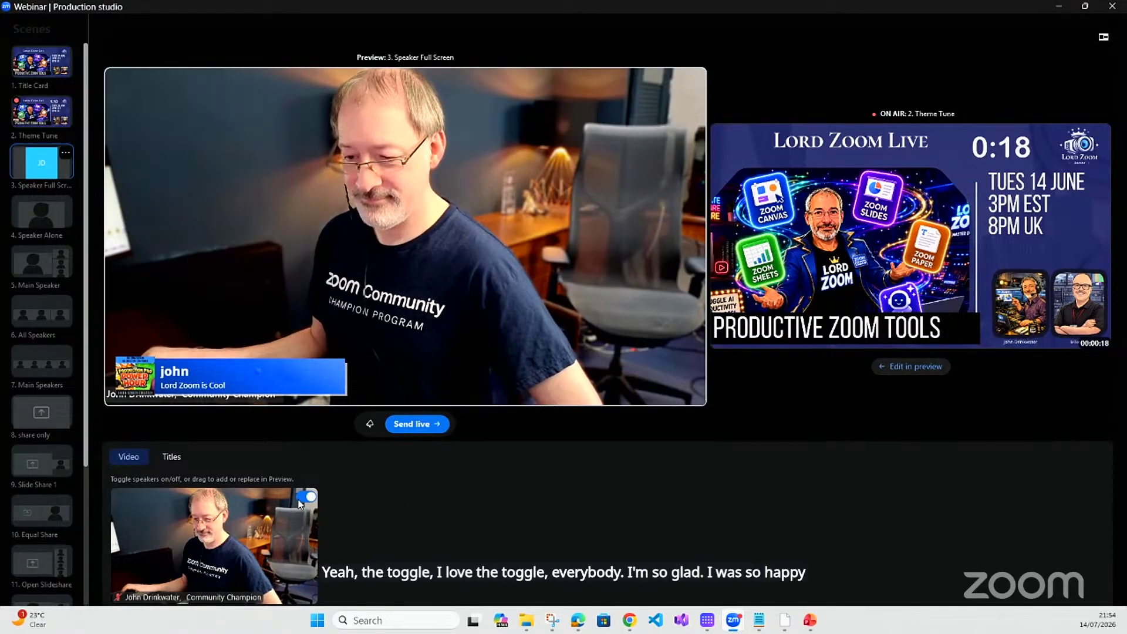
Try the name tag and lower third display settings in the Speaker Full Screen scene's titles, leaving the lower third on
click(172, 457)
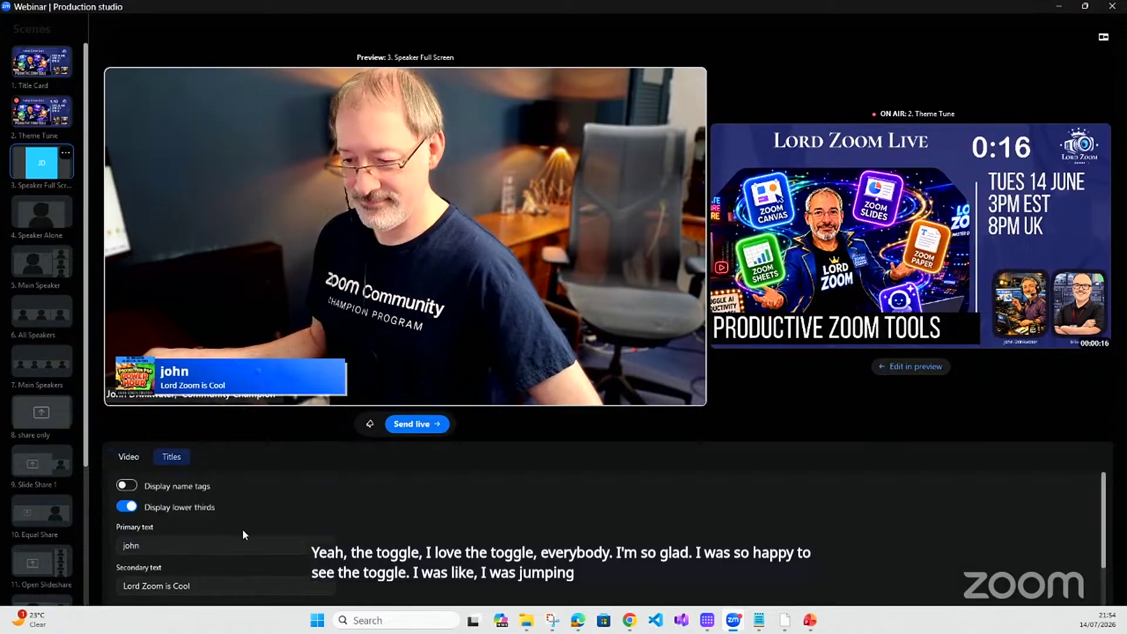
click(124, 487)
click(126, 508)
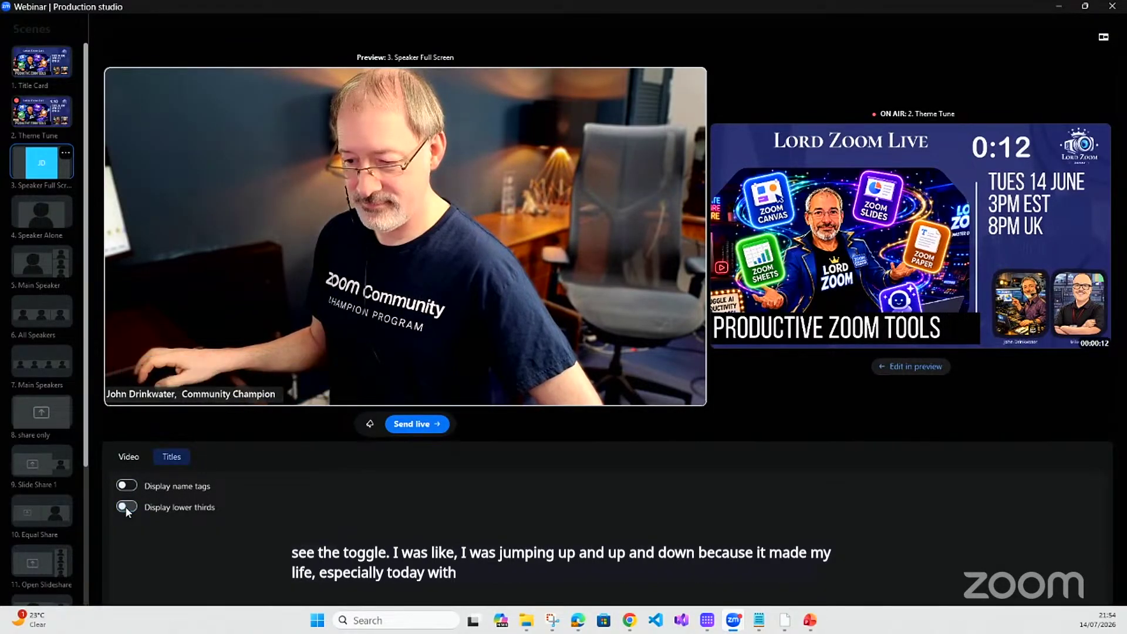
click(127, 508)
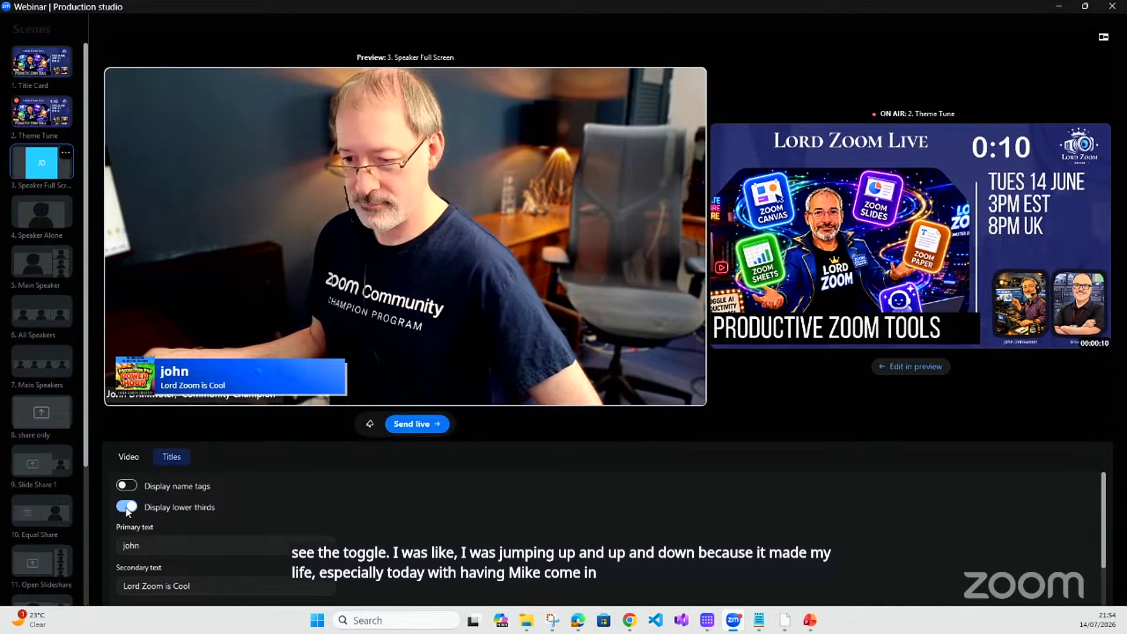
click(127, 508)
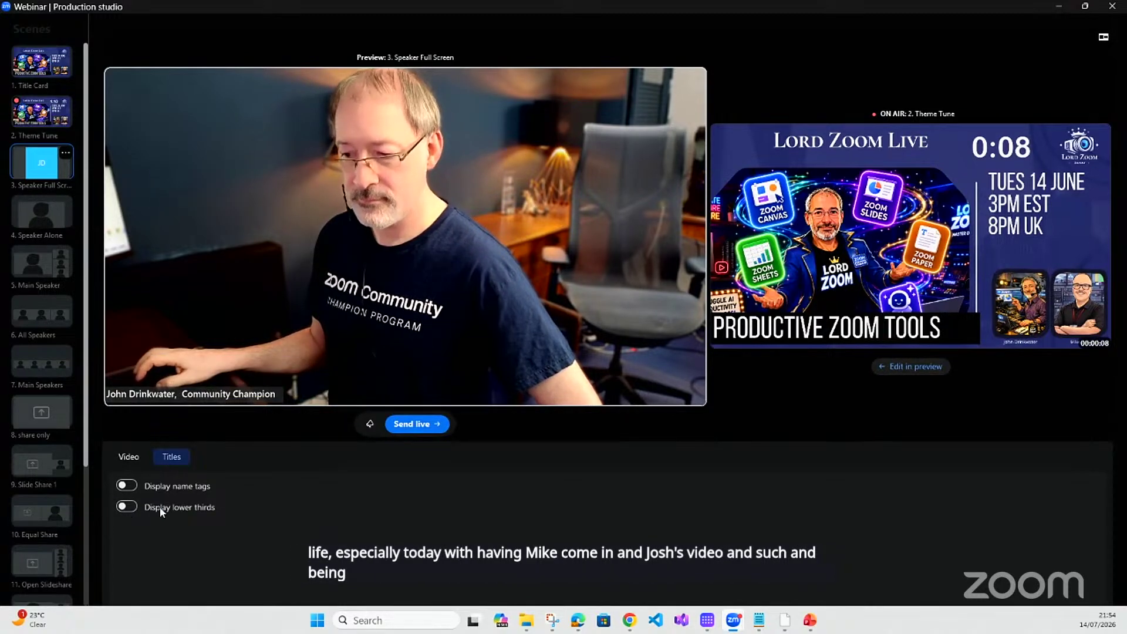
click(127, 507)
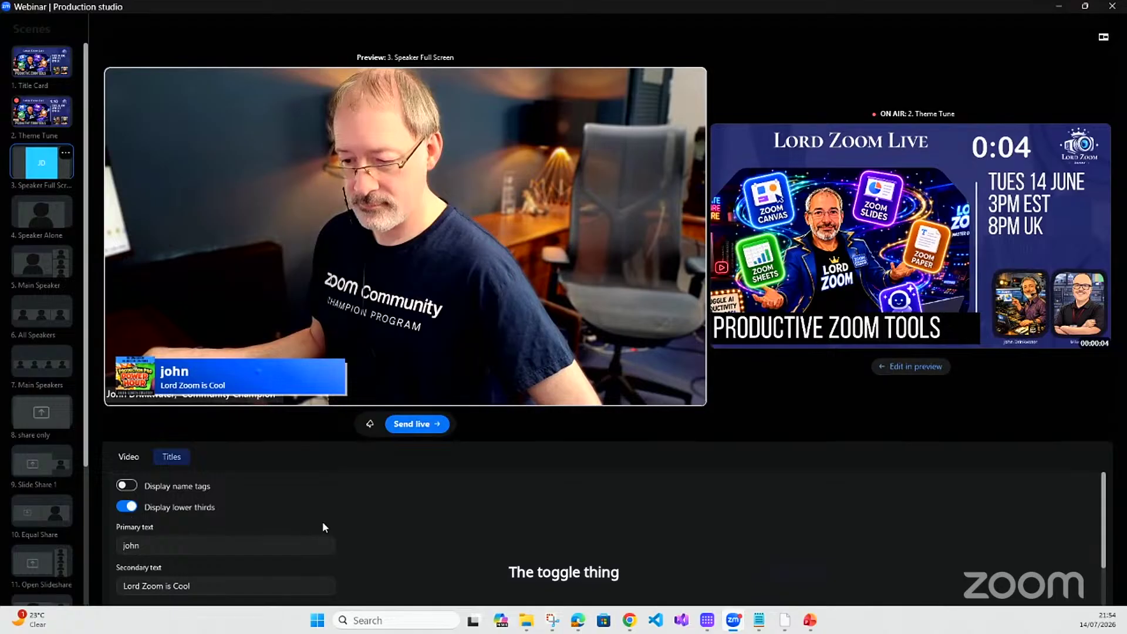
Extend the secondary text of the Speaker Full Screen lower third to "Lord Zoom is Cool on Lord Zoom"
scroll(322, 521, down, 1)
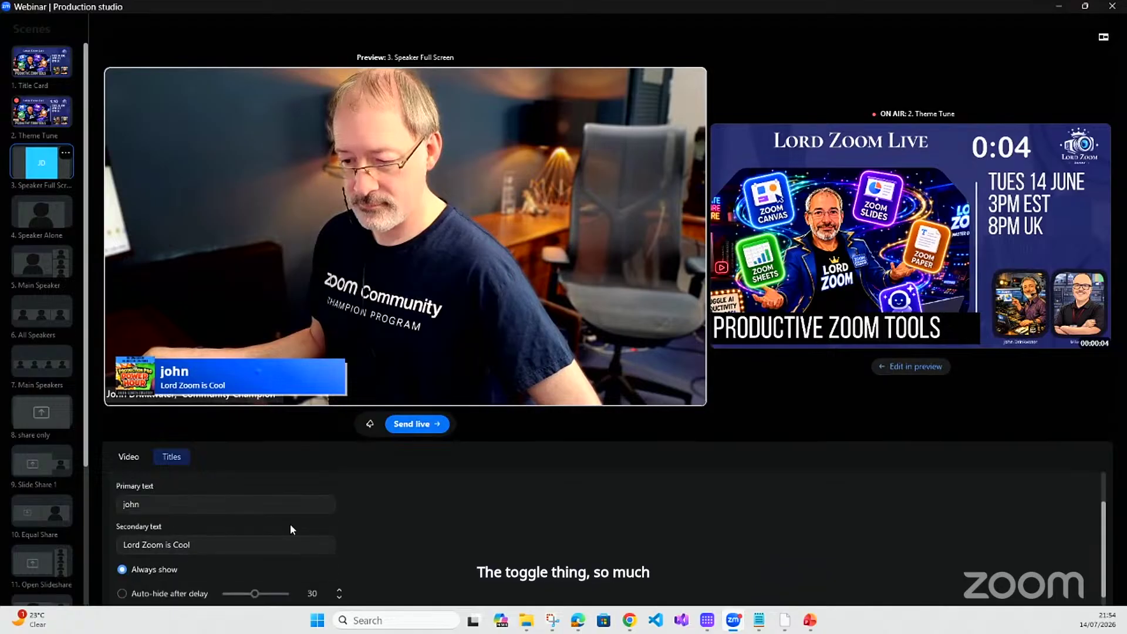
click(221, 545)
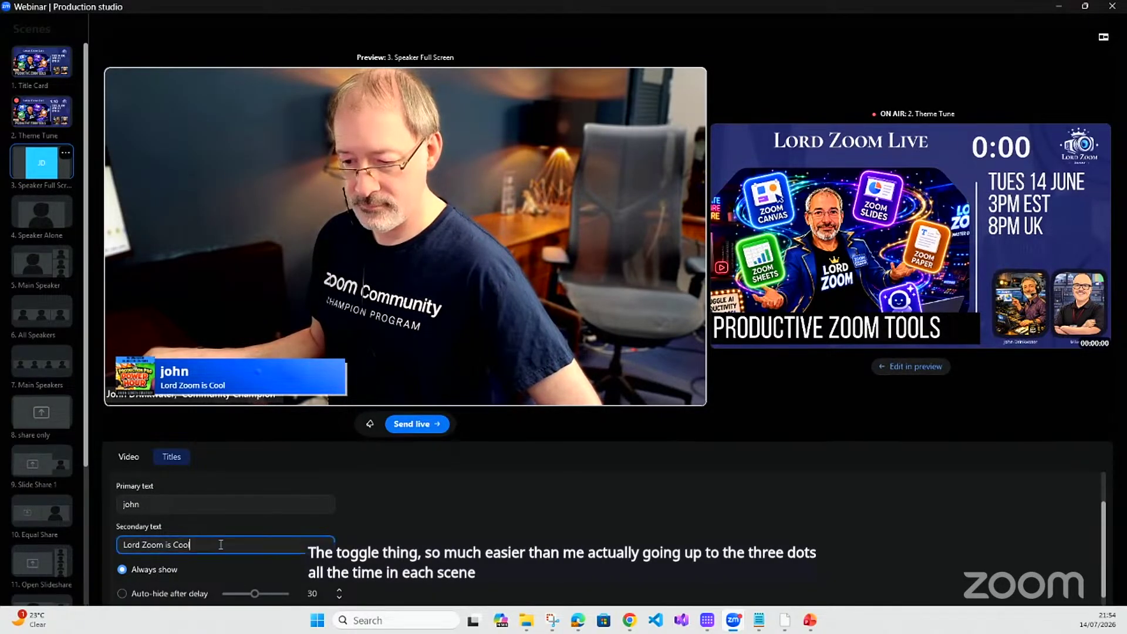
text(on )
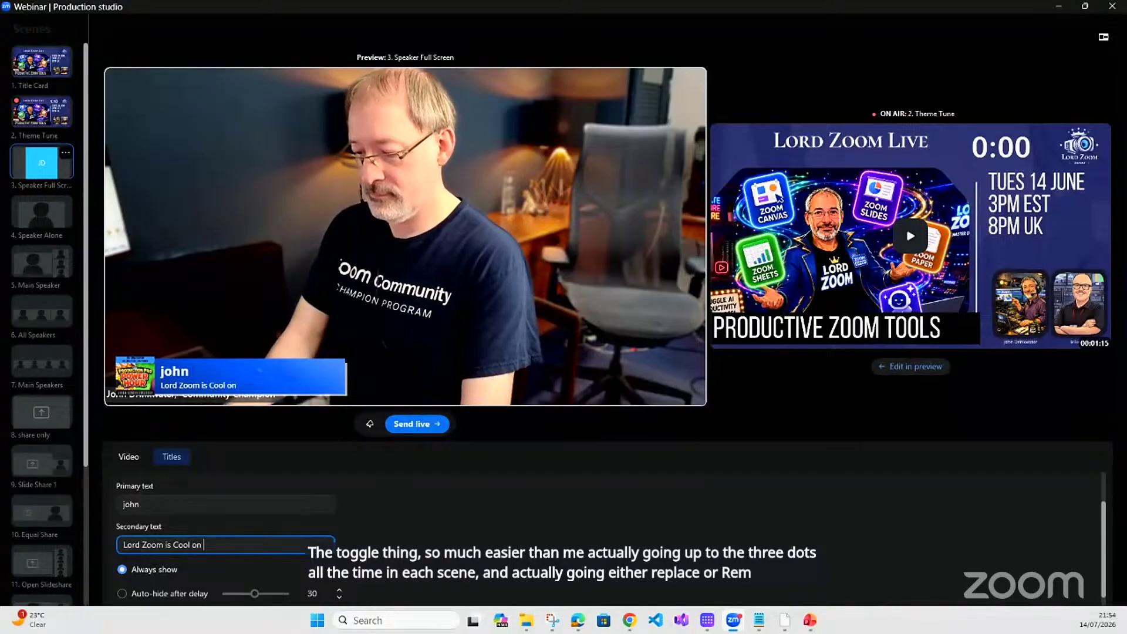
text(Lord Zoom)
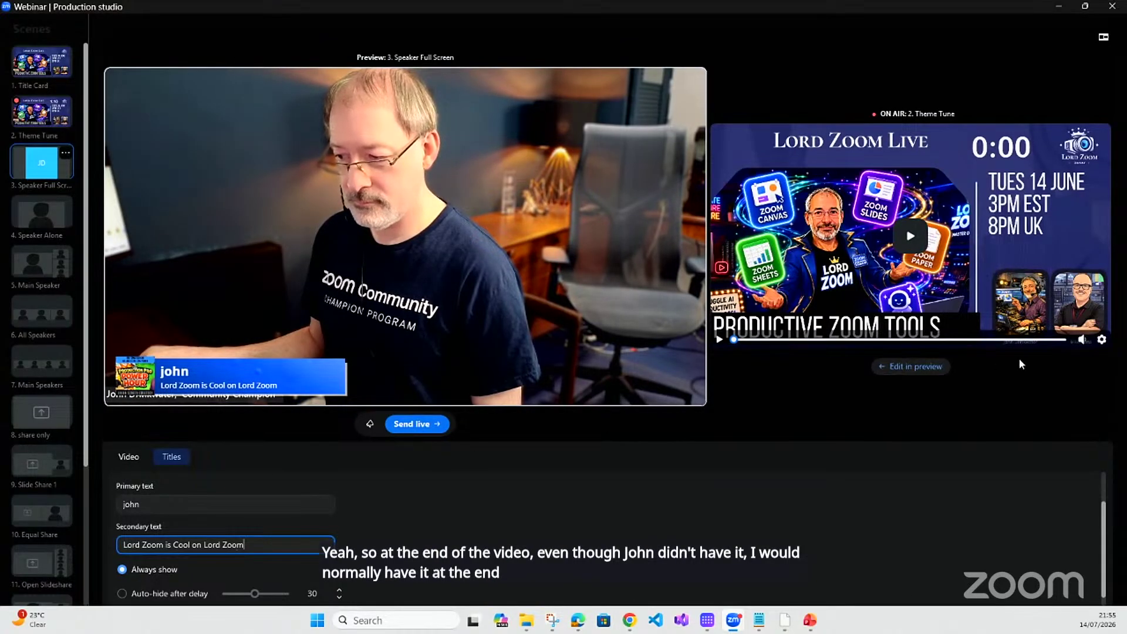
Set the on-air Theme Tune video to go to the next scene in preview when it ends, and play it from near its end
click(1102, 341)
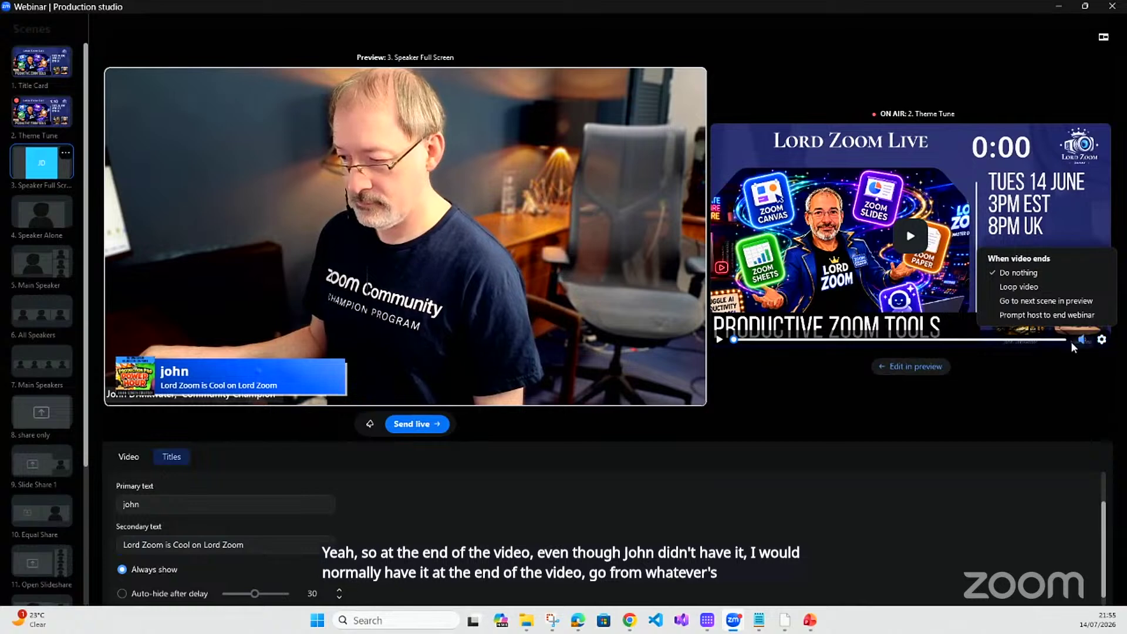
click(1053, 301)
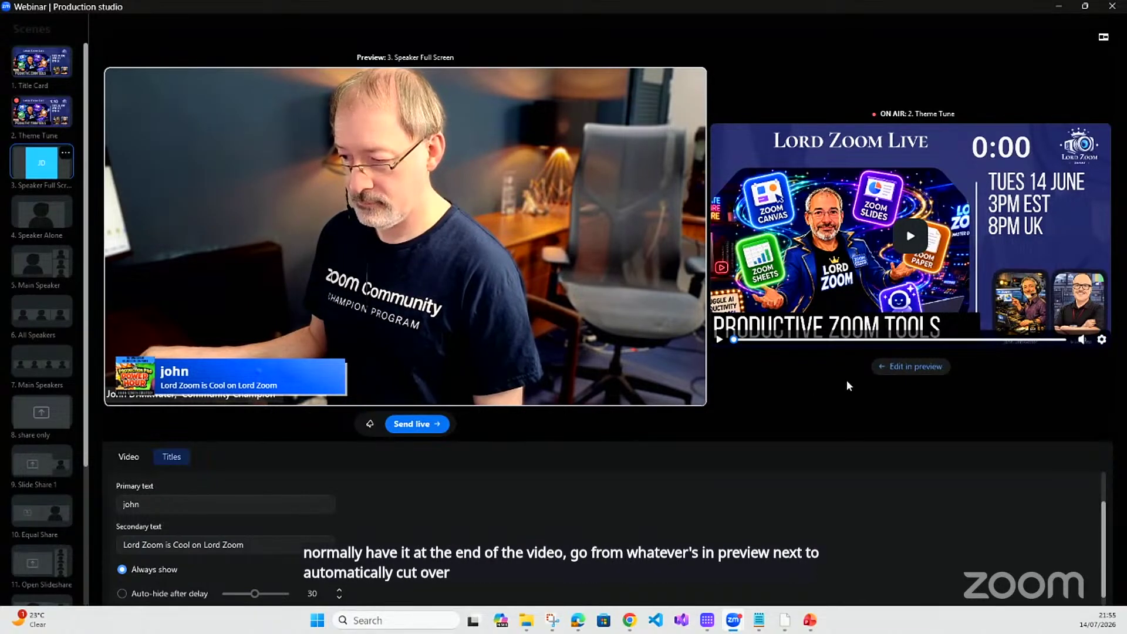
drag(735, 346, 1039, 340)
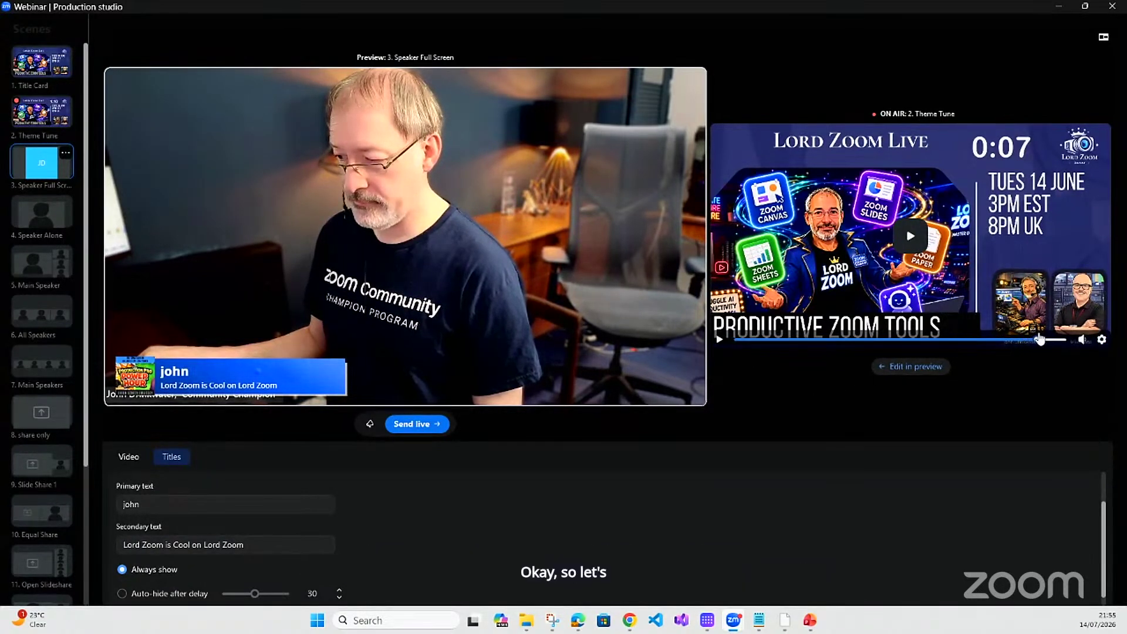
click(719, 339)
click(1100, 339)
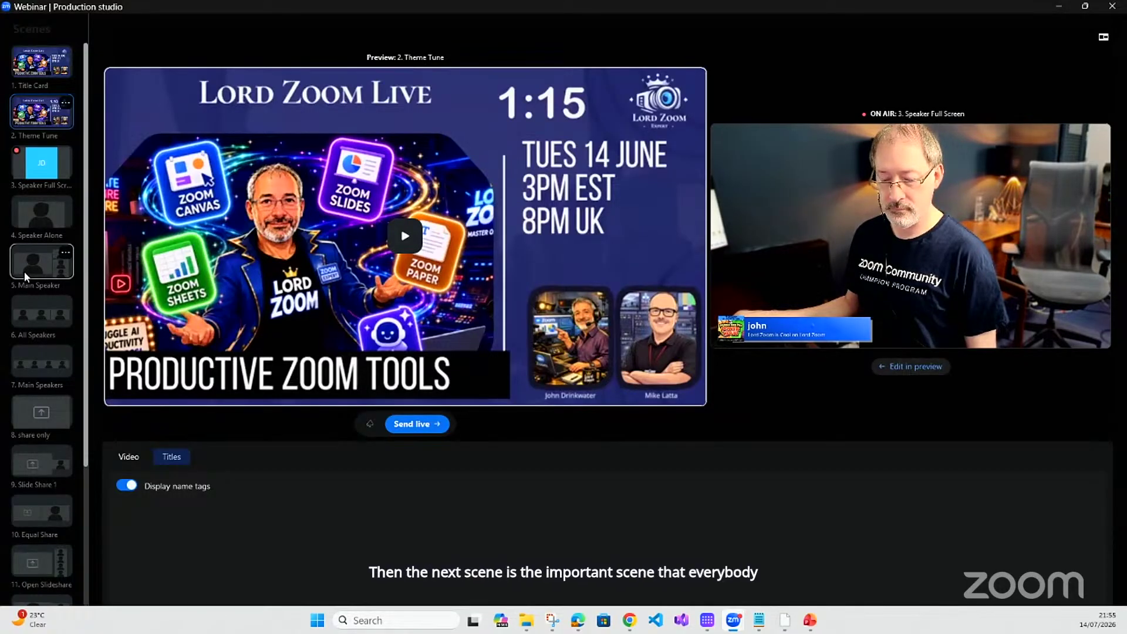
Load the Speaker Alone scene into the preview and add the host as its speaker
click(30, 217)
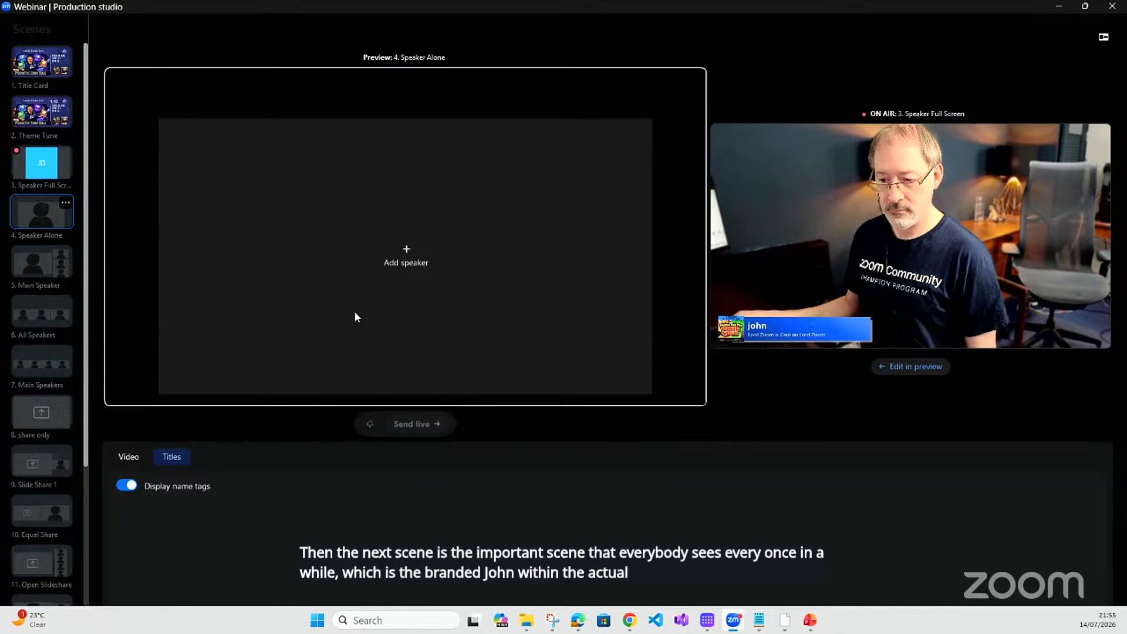
click(406, 262)
click(505, 275)
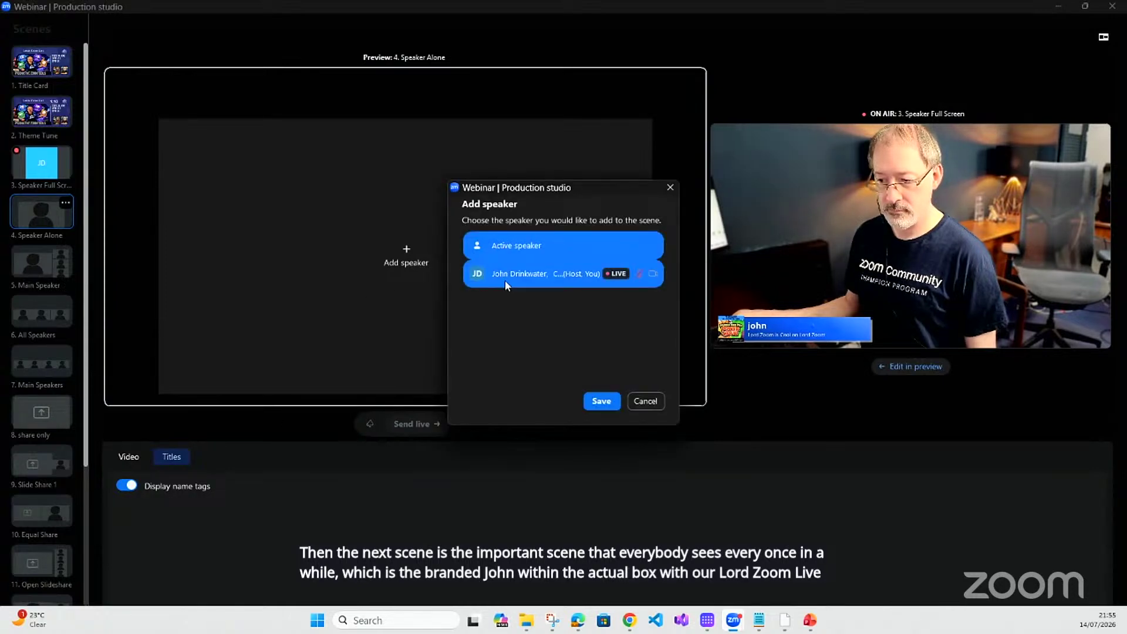
click(599, 403)
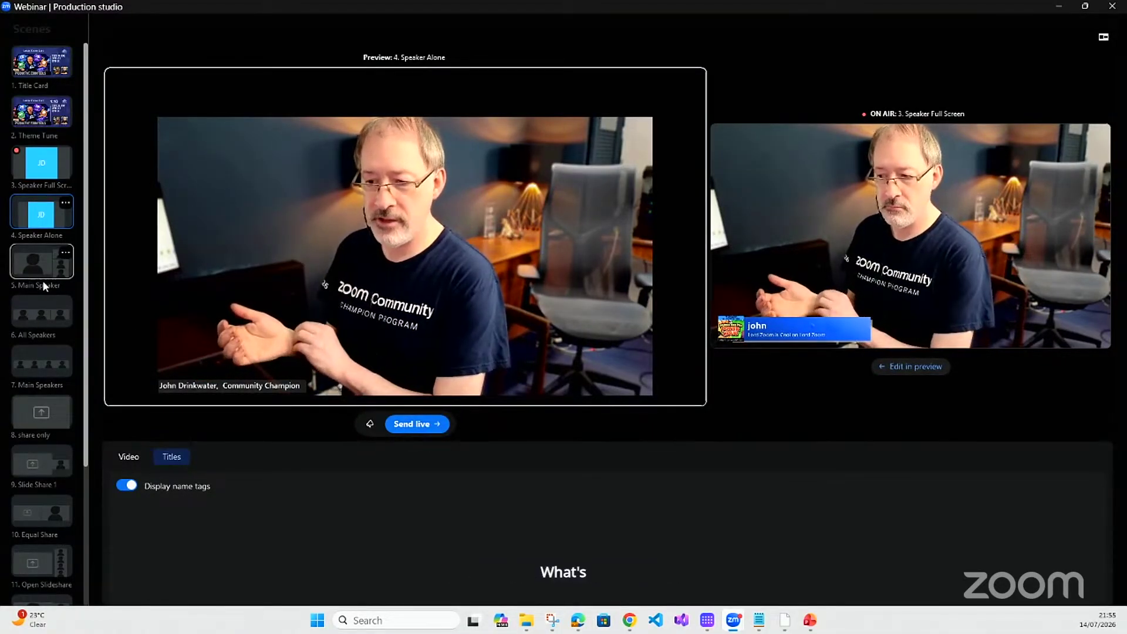
Load the Main Speakers scene into the preview, add the host to the second speaker slot and send the scene live
click(30, 351)
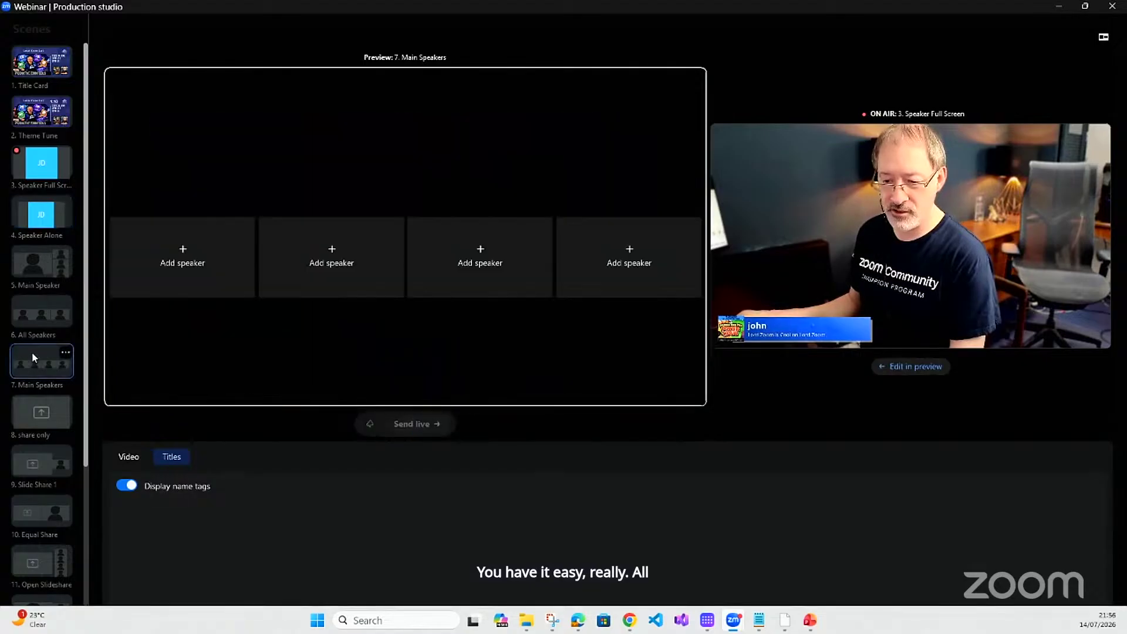
click(303, 269)
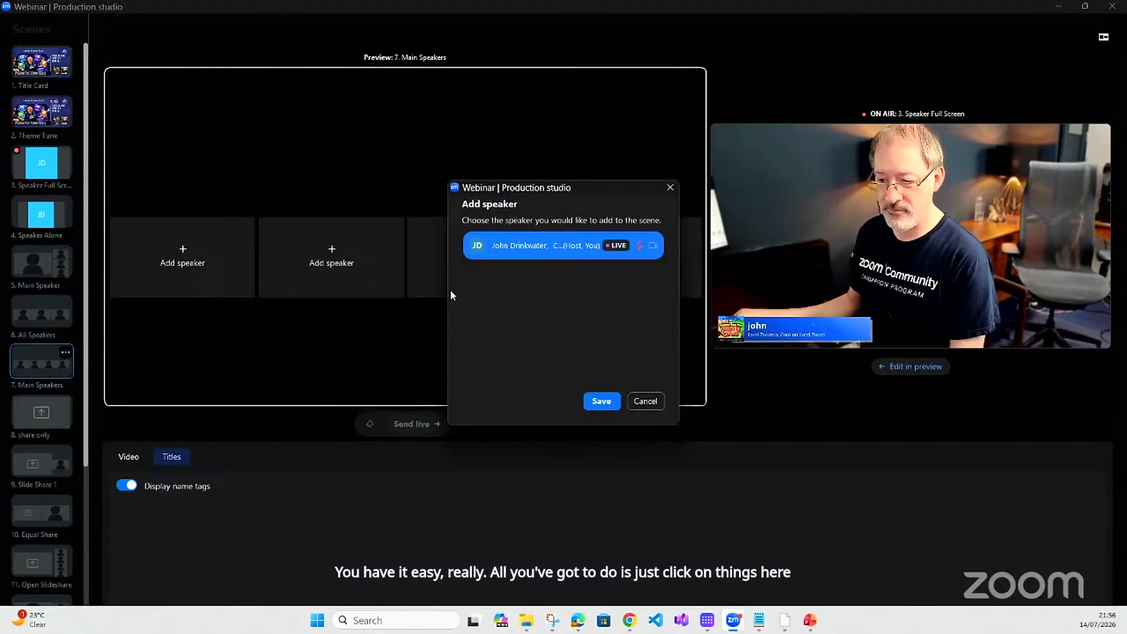
click(599, 401)
click(418, 426)
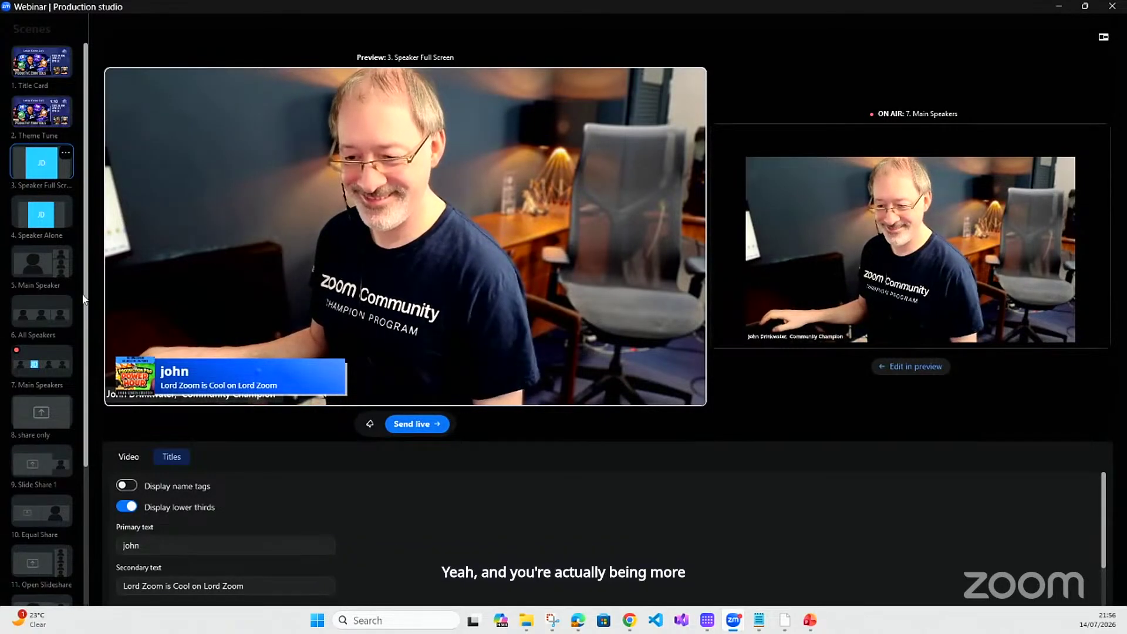
Load the Slide Share 1 scene into the preview, toggle the host's video on in it and send the scene live
scroll(84, 299, down, 3)
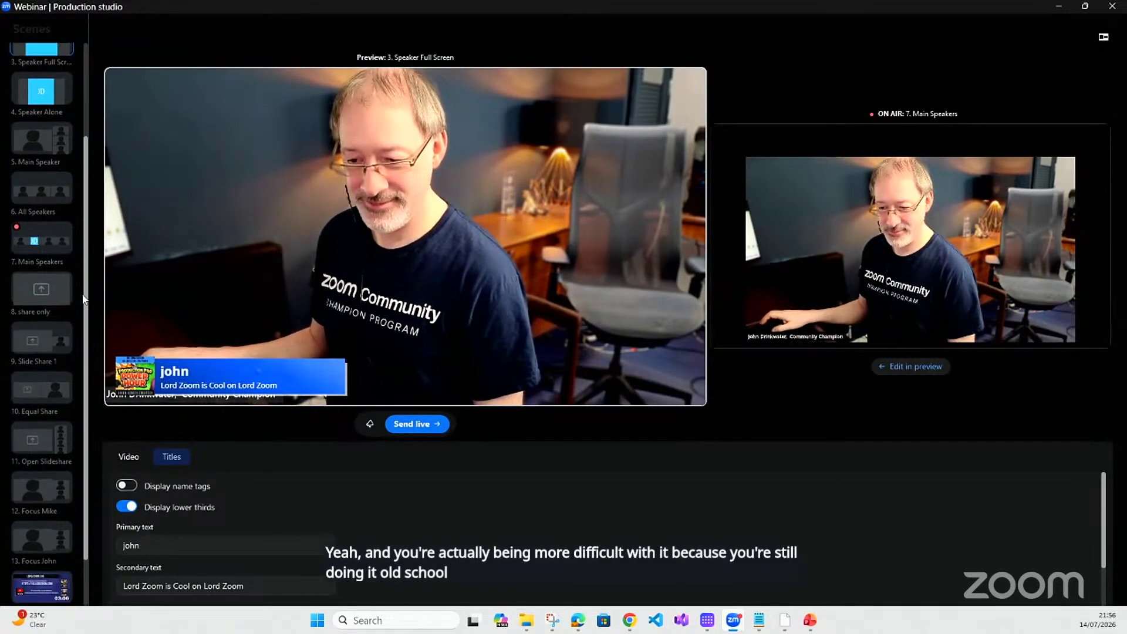
scroll(84, 299, down, 2)
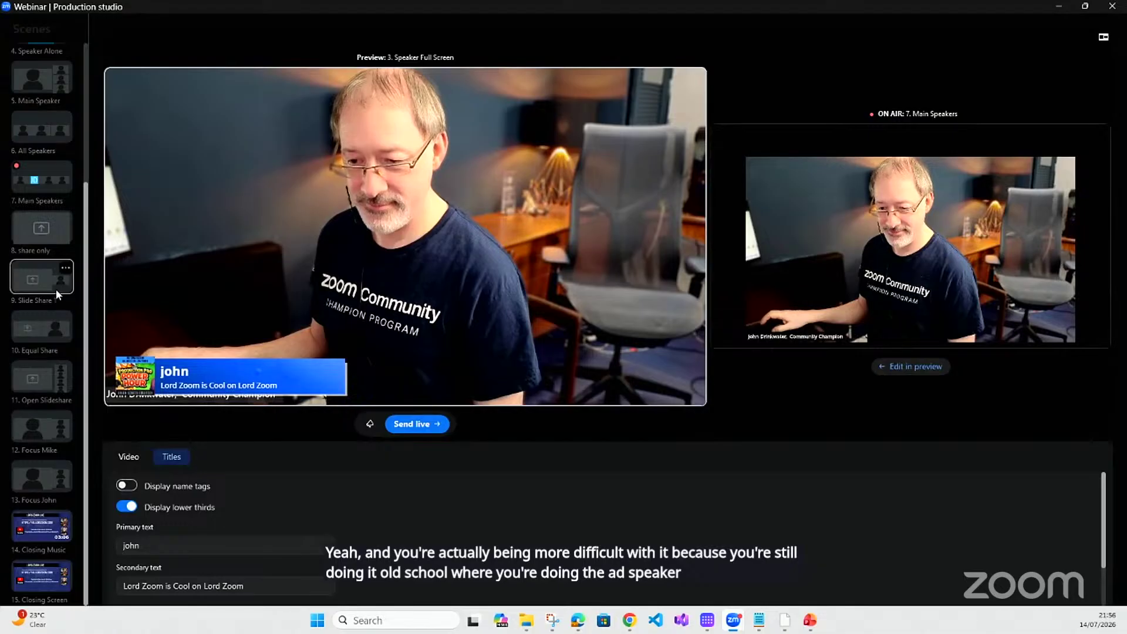
click(55, 288)
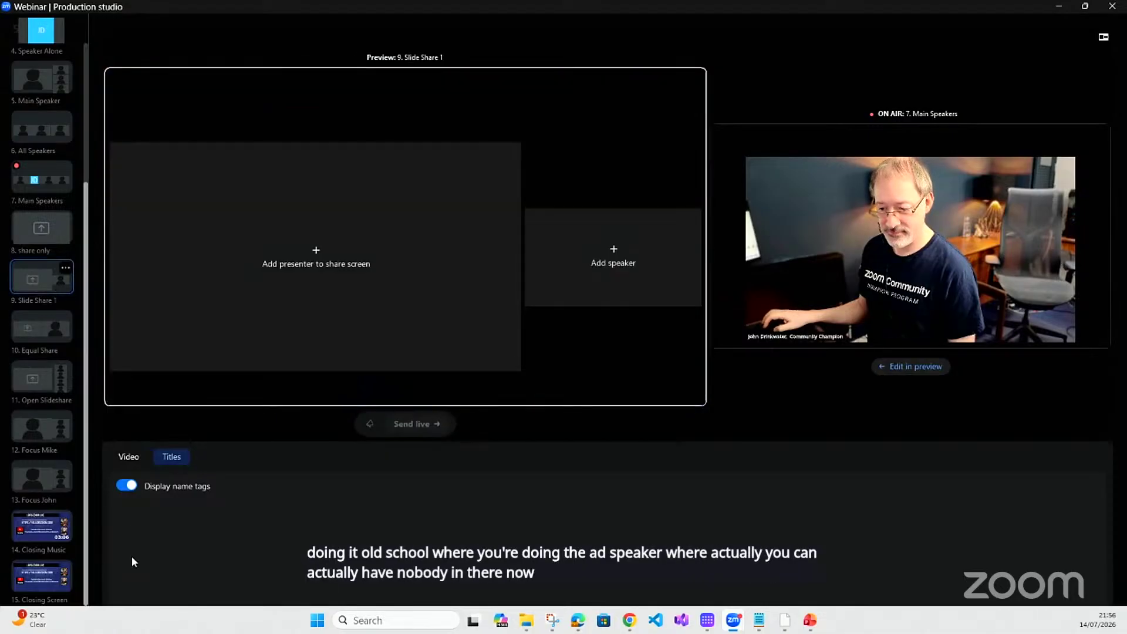
click(123, 458)
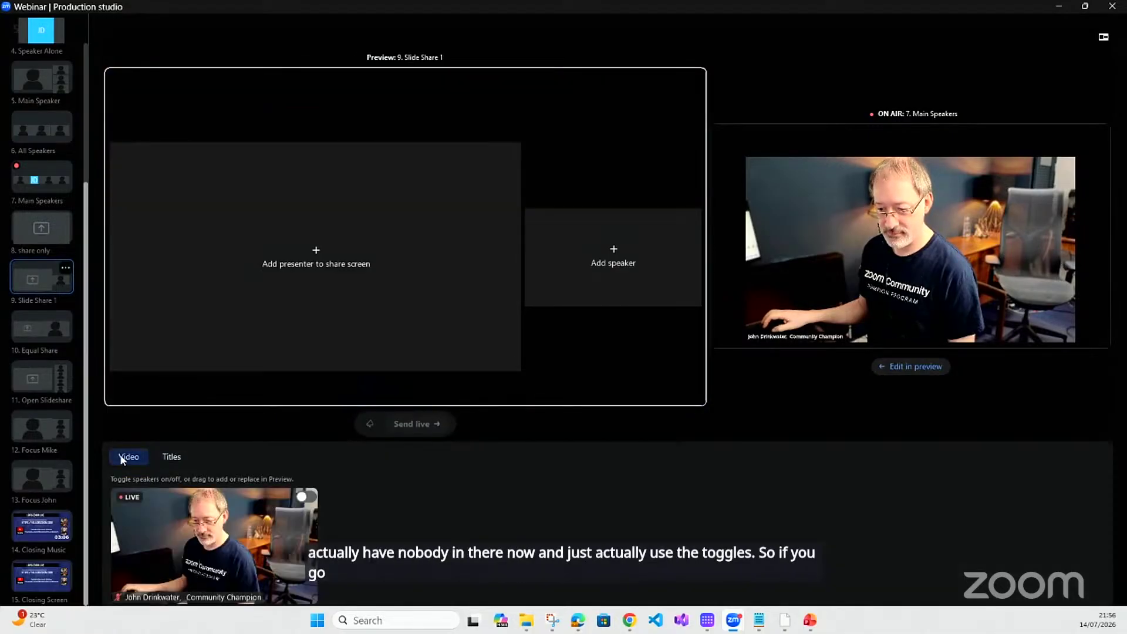
click(306, 497)
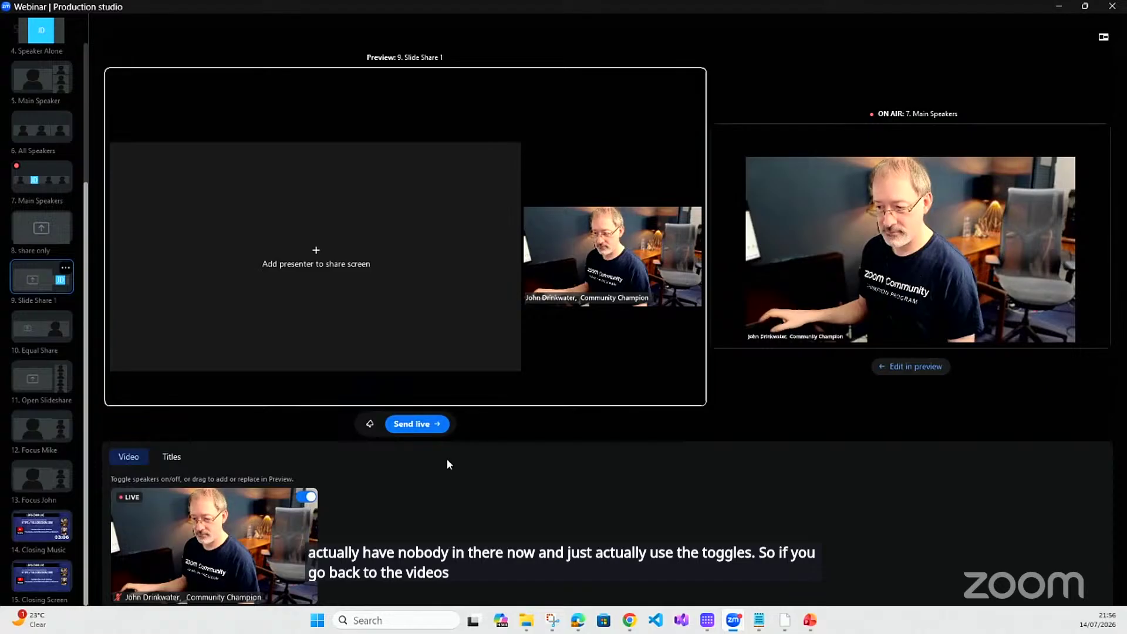
click(422, 431)
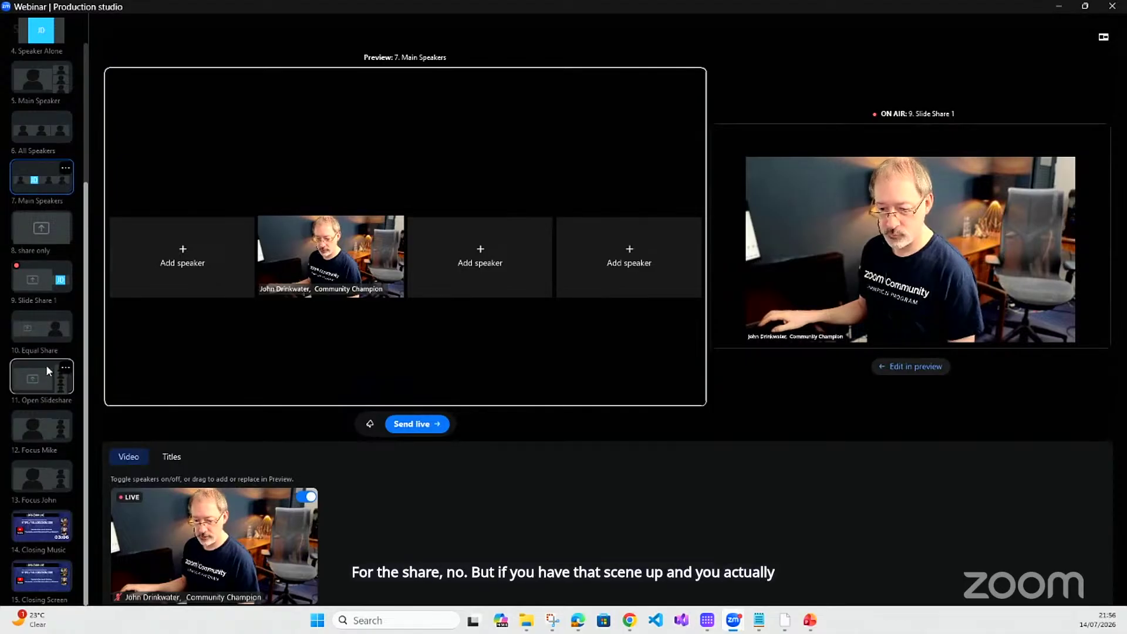
Preview the empty Focus Mike scene and look through the list of scenes
click(29, 418)
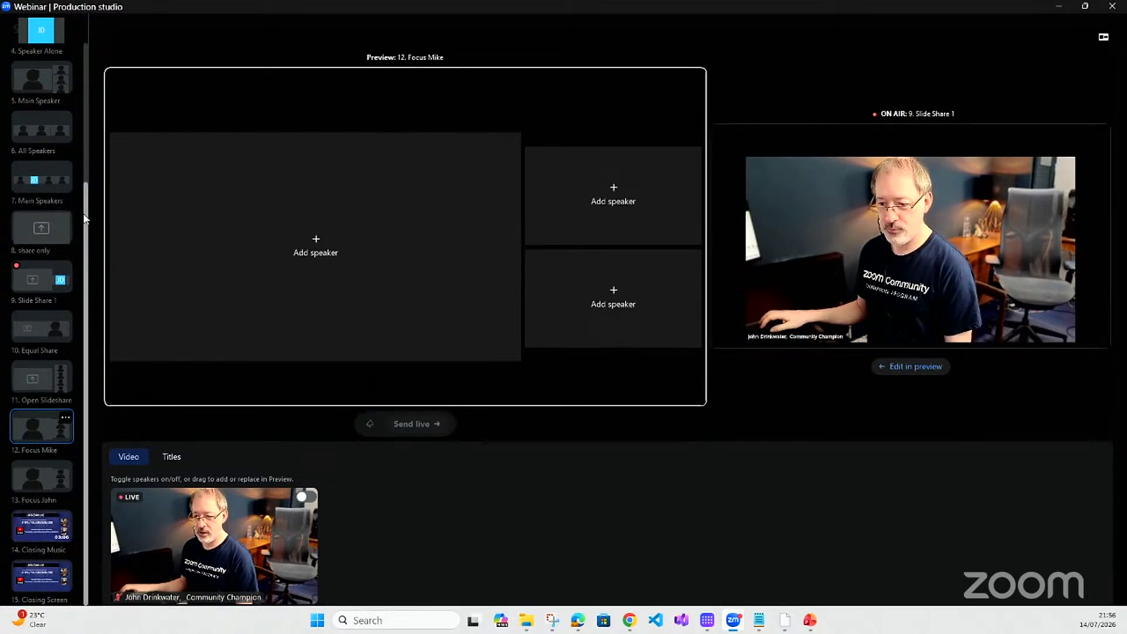
scroll(85, 219, up, 2)
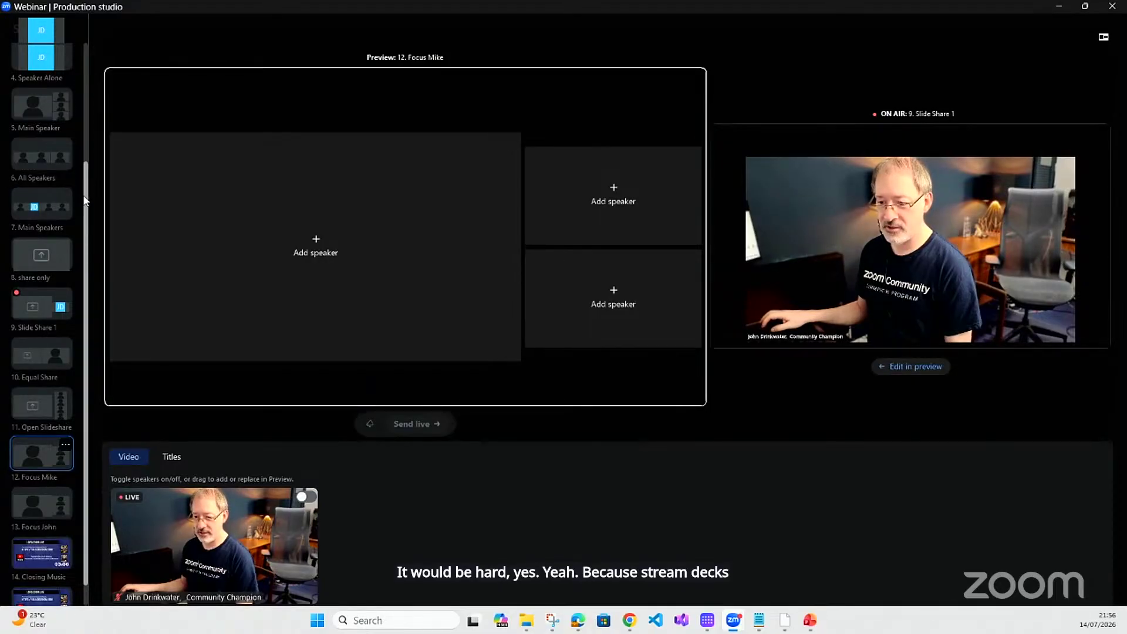
drag(85, 194, 90, 92)
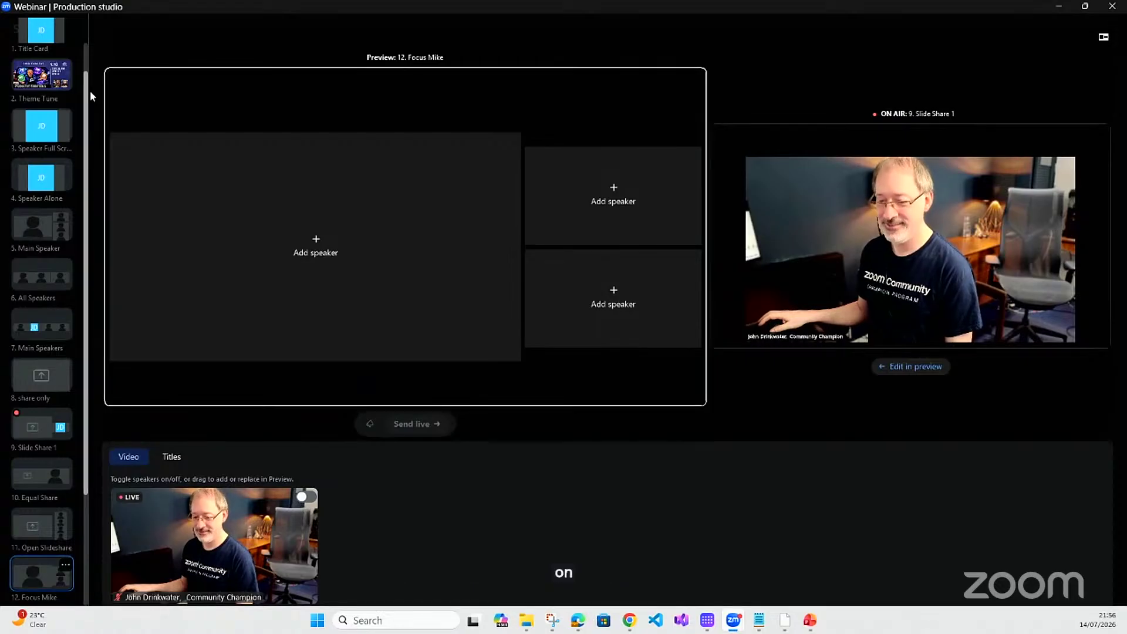
scroll(67, 192, down, 3)
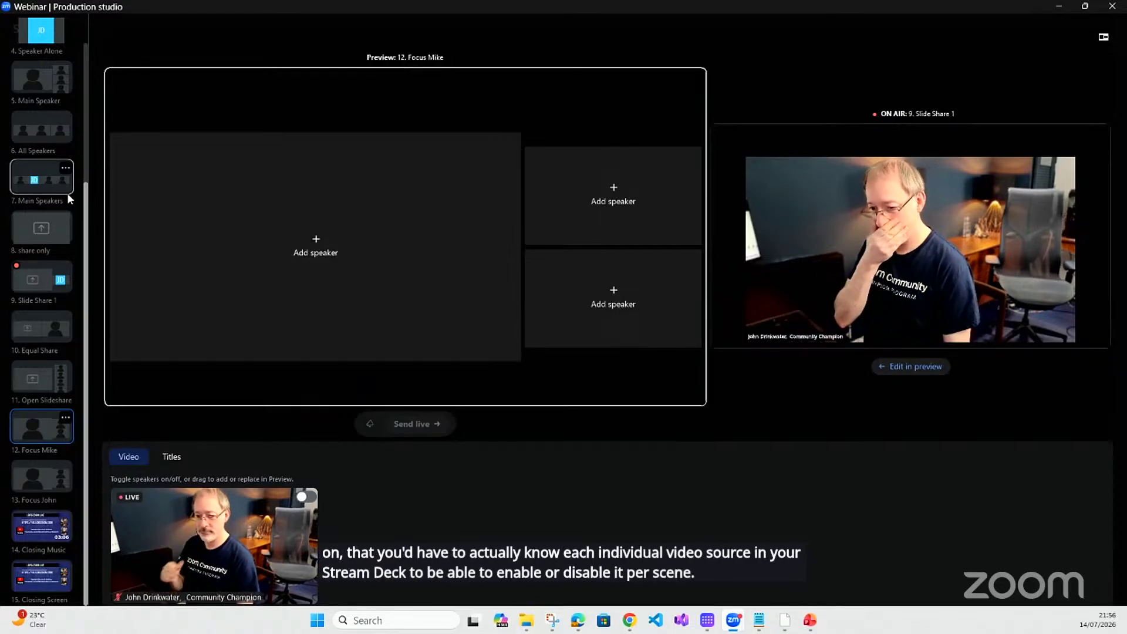
Load the Equal Share scene into the preview, toggle the host's video on and add the host as the screen-sharing presenter
click(42, 339)
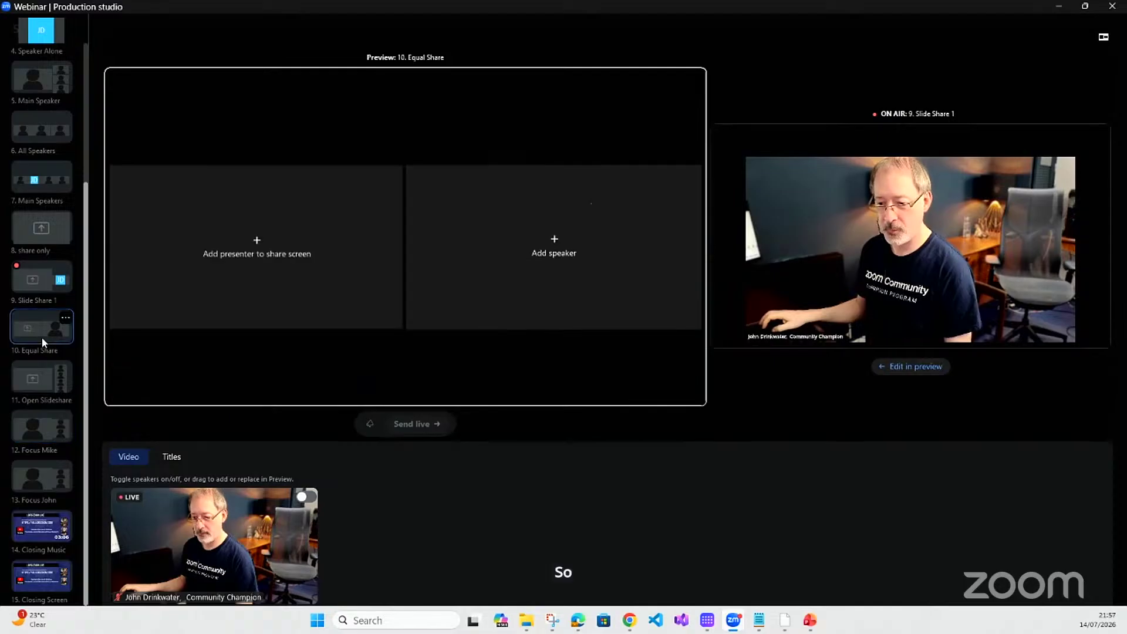
click(306, 497)
click(301, 245)
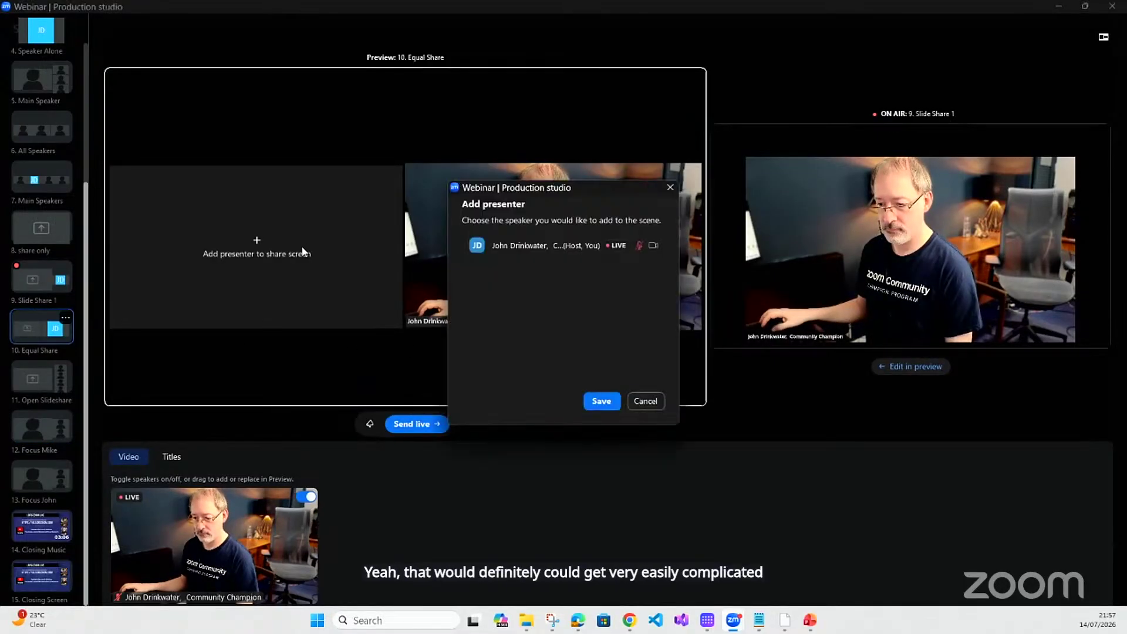
click(492, 250)
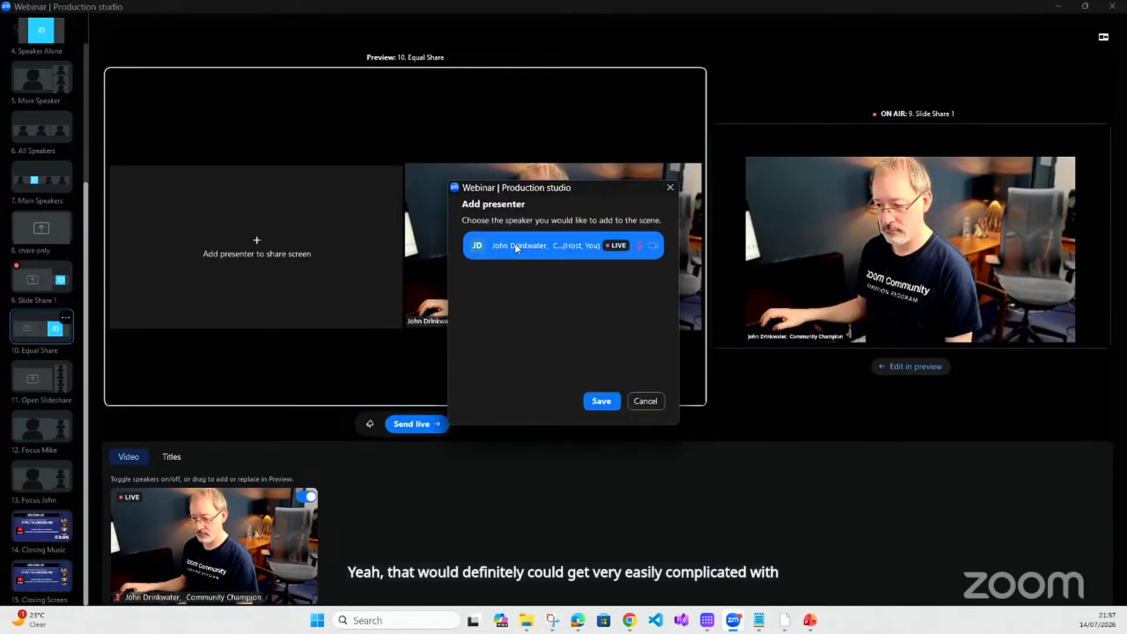
click(601, 402)
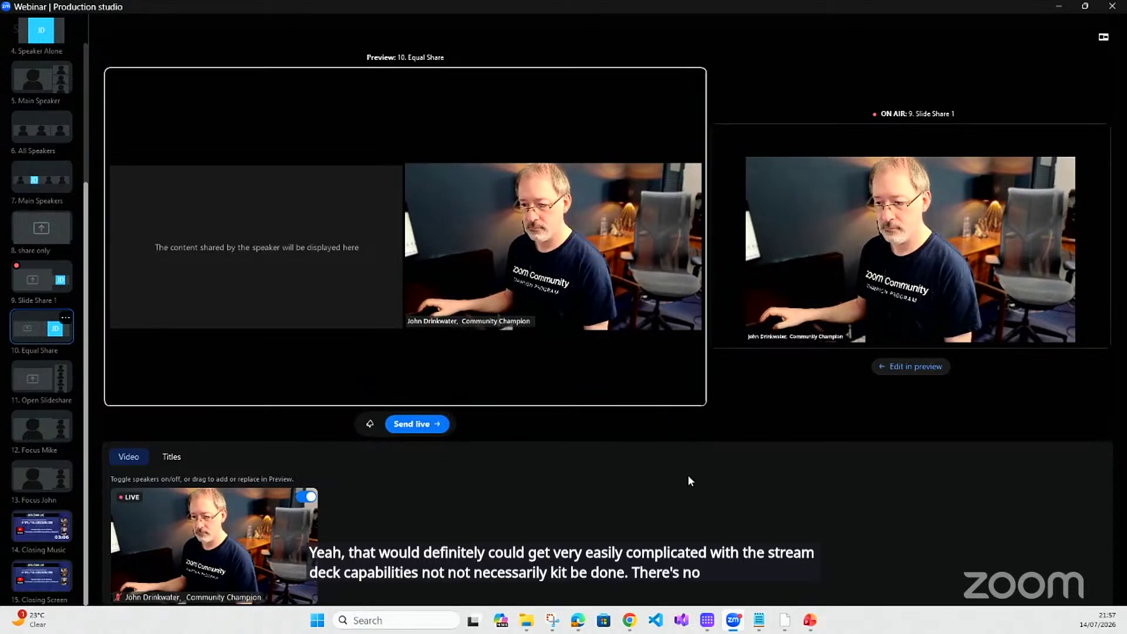
drag(85, 229, 92, 64)
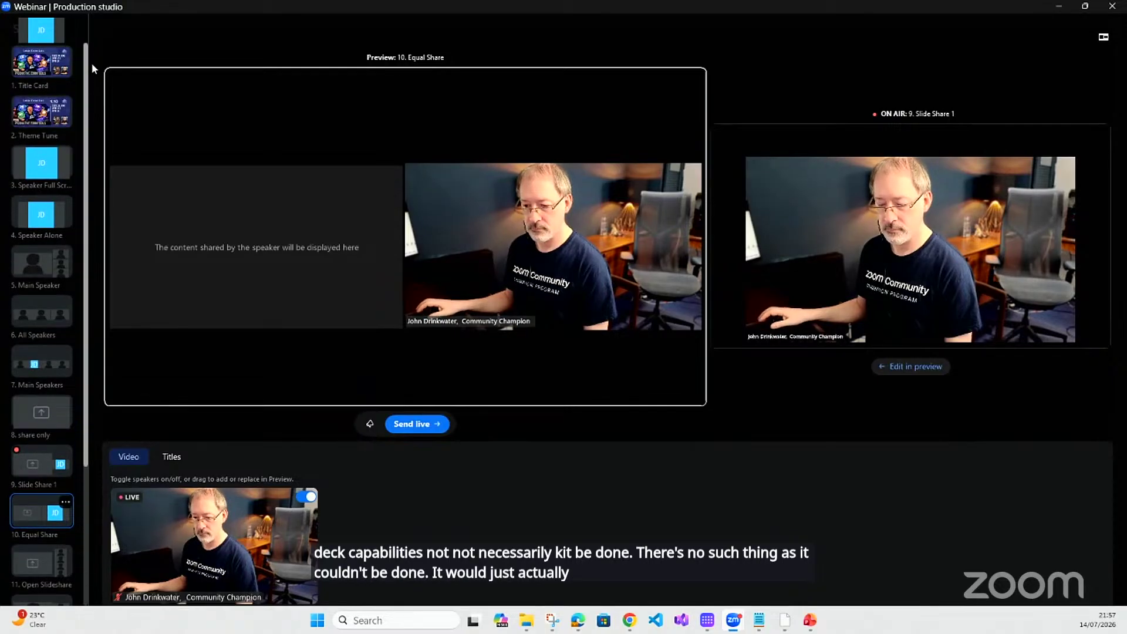